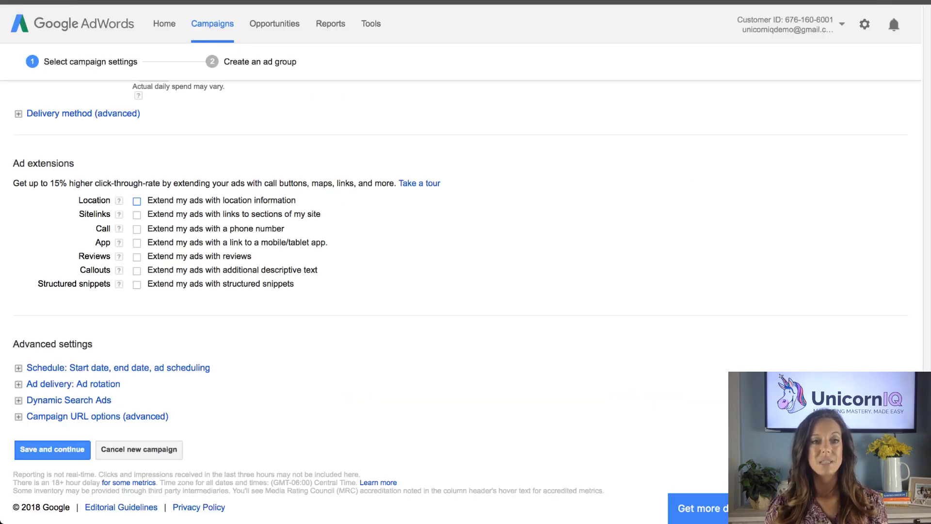
# Step: Enable the location extension for the ads and link the preselected Google My Business account
pyautogui.click(137, 202)
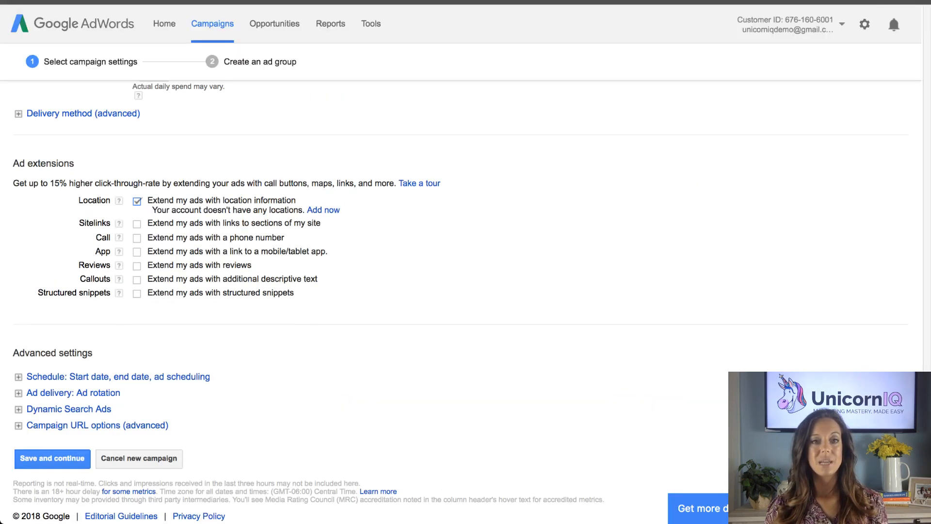
pyautogui.click(324, 210)
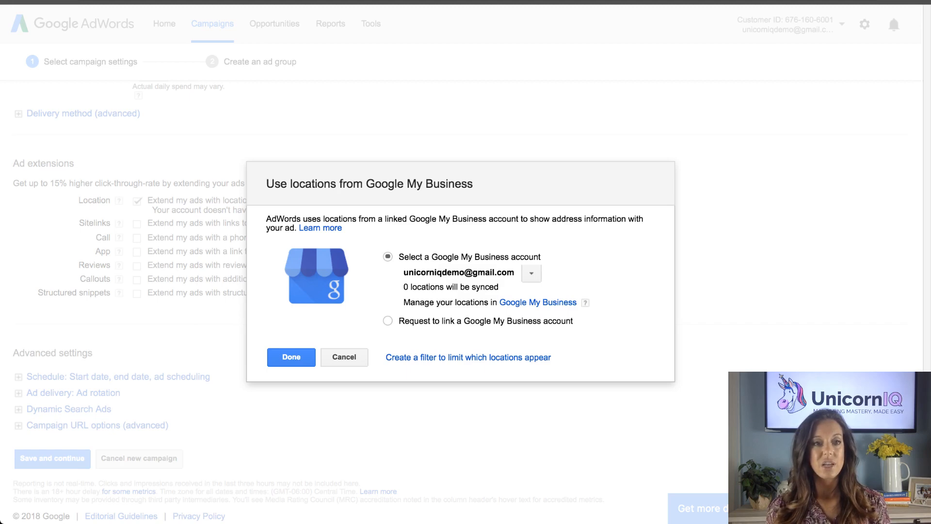
pyautogui.click(291, 356)
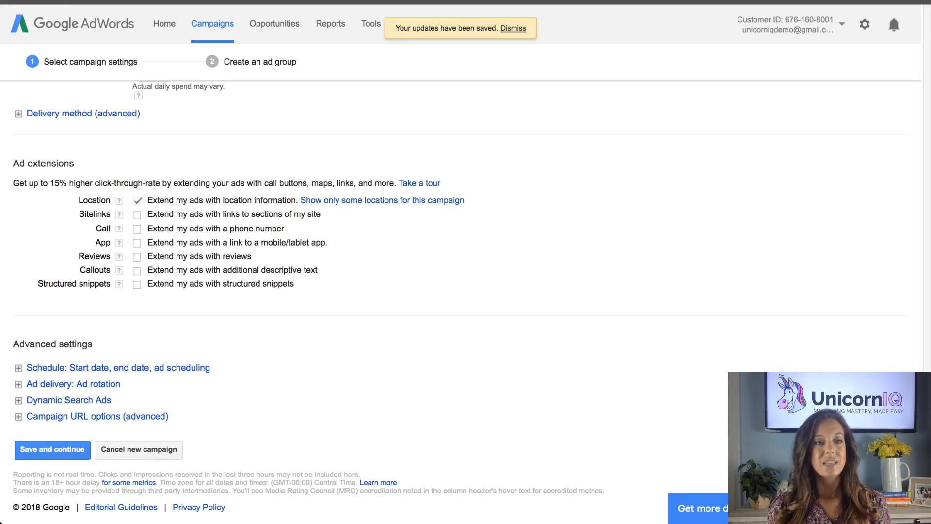
# Step: Enable the sitelinks extension for the campaign and start a new sitelink
pyautogui.click(137, 215)
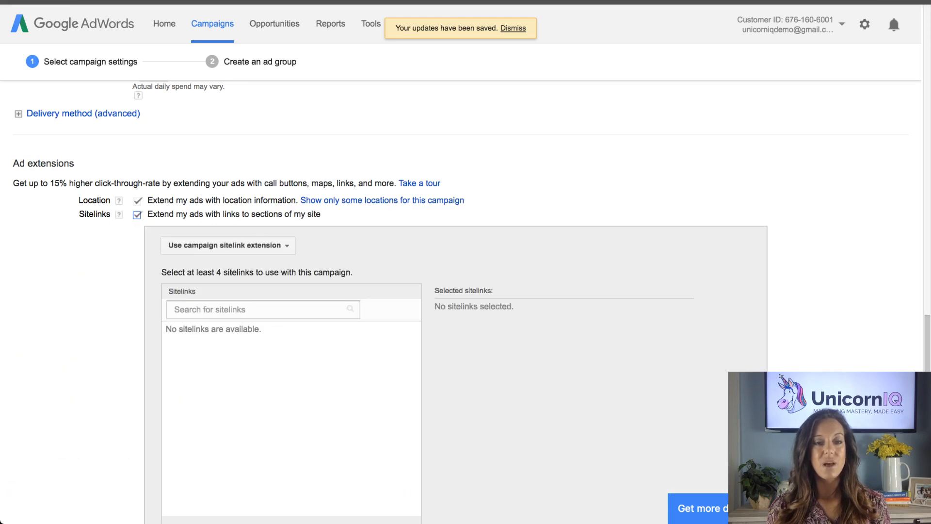
pyautogui.scroll(-3, 465, 300)
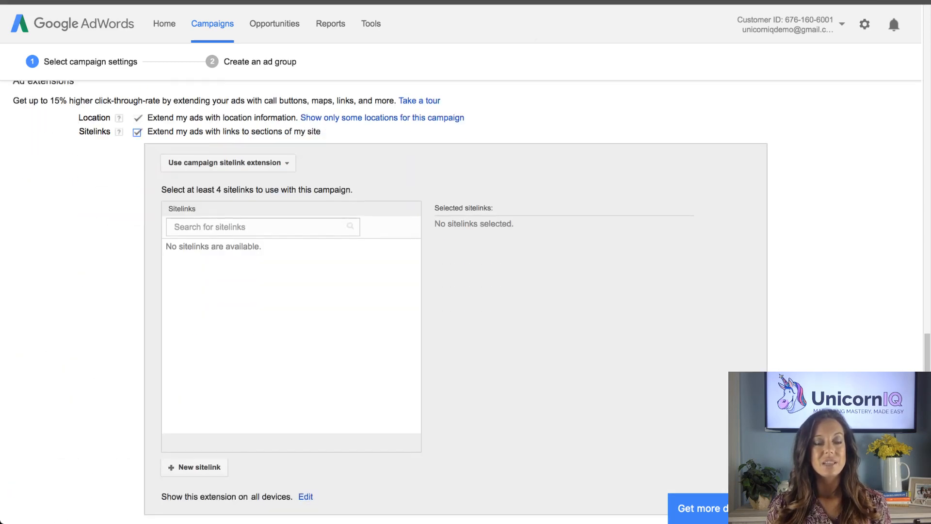
pyautogui.scroll(-1, 465, 301)
pyautogui.moveTo(173, 180); pyautogui.dragTo(353, 181)
pyautogui.click(361, 181)
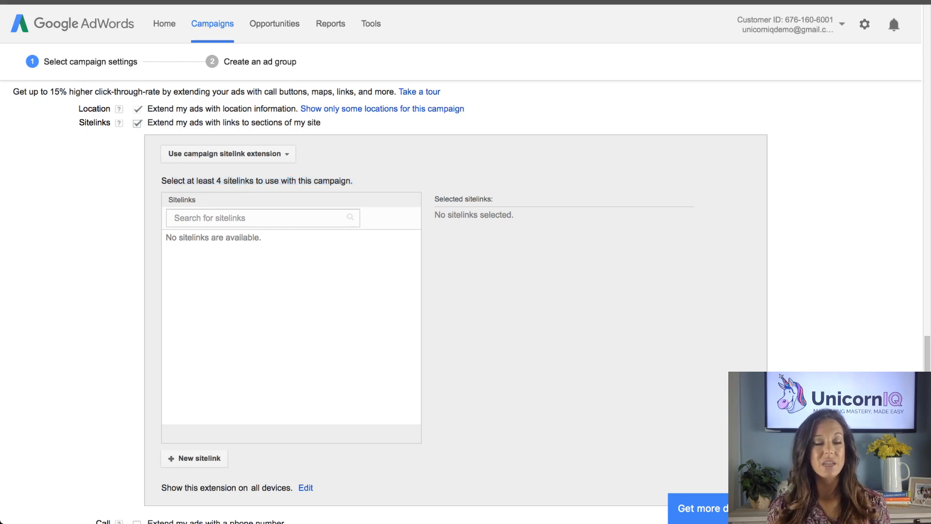
pyautogui.scroll(-3, 465, 301)
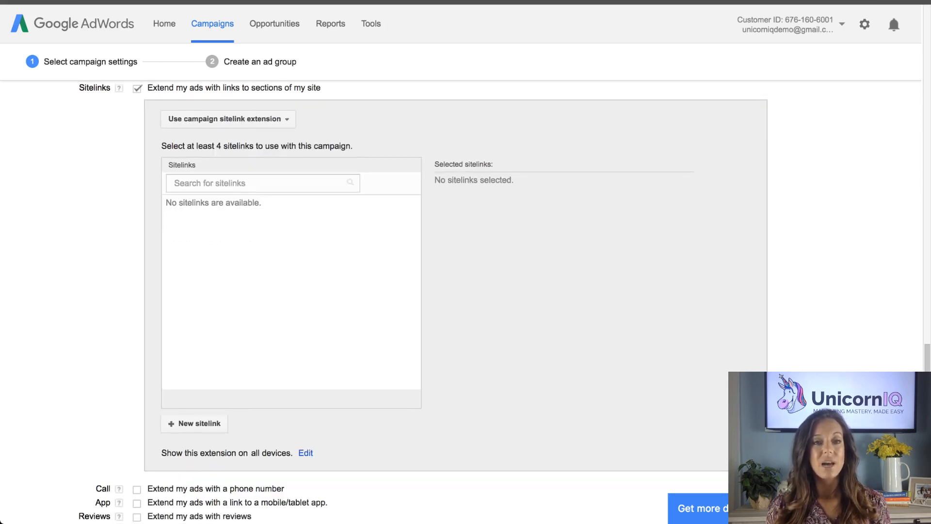
pyautogui.scroll(1, 466, 301)
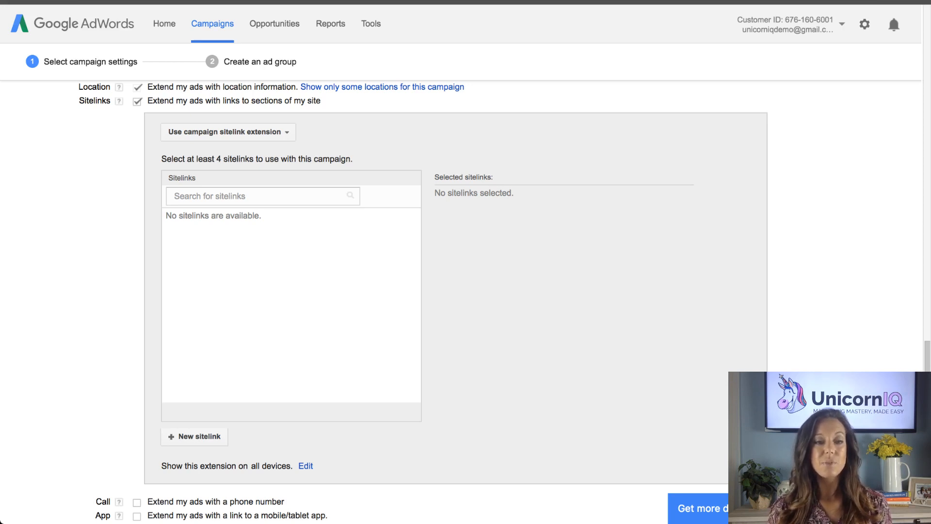
pyautogui.click(195, 436)
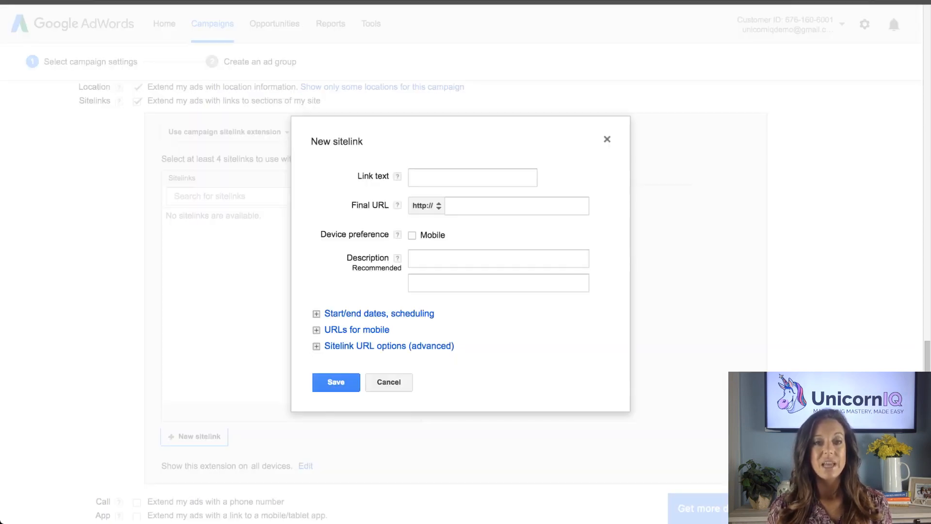
# Step: Switch to the Google Sheets planning template and copy "We have financing available" into the new sitelink's link text
pyautogui.click(472, 178)
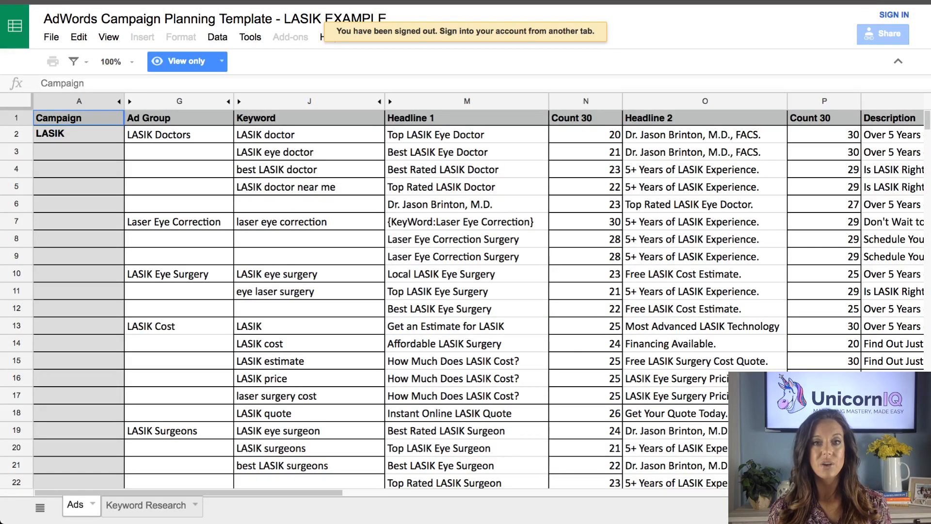
pyautogui.hscroll(15, 466, 291)
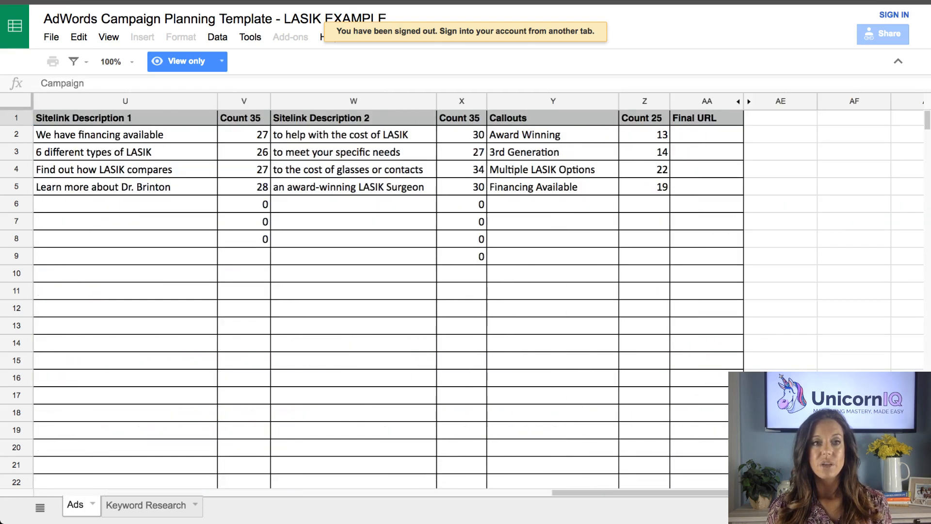
pyautogui.hscroll(3, 465, 291)
pyautogui.hscroll(-5, 465, 291)
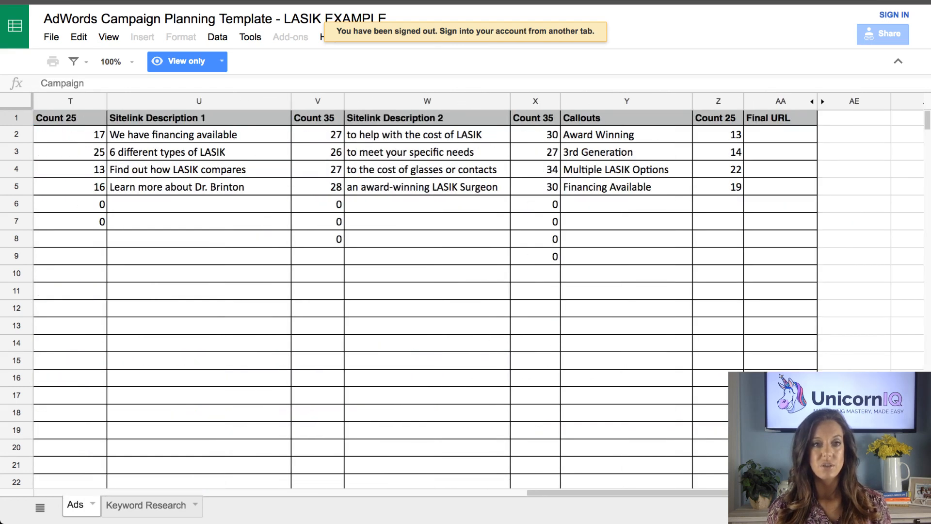
pyautogui.click(199, 135)
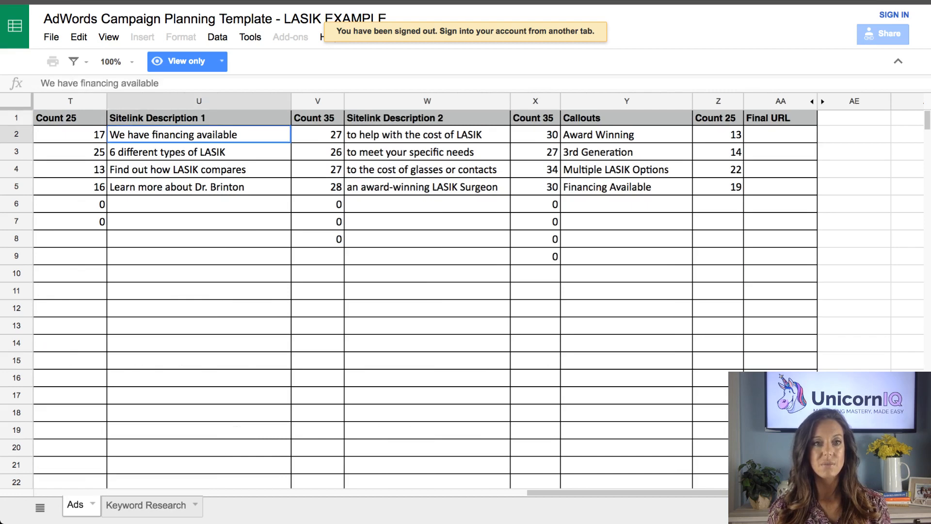
pyautogui.hotkey('ctrl', 'c')
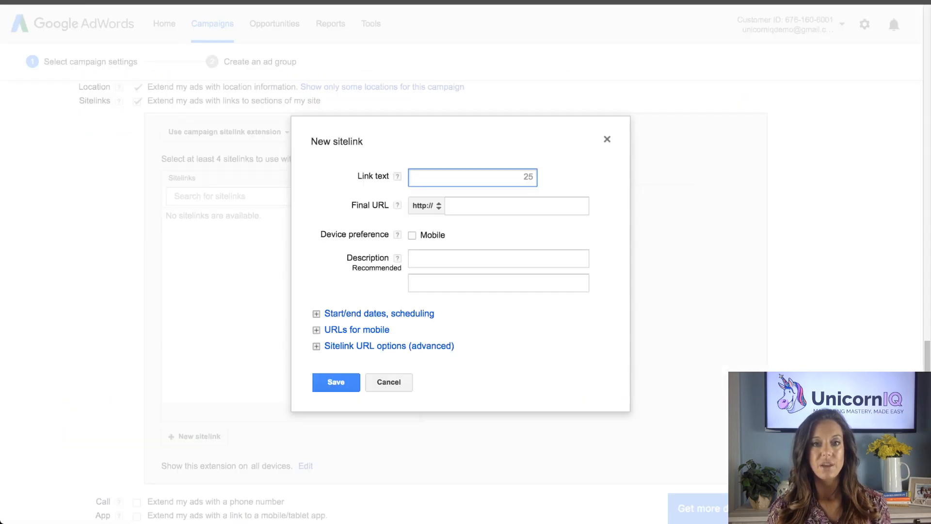
pyautogui.hotkey('ctrl', 'v')
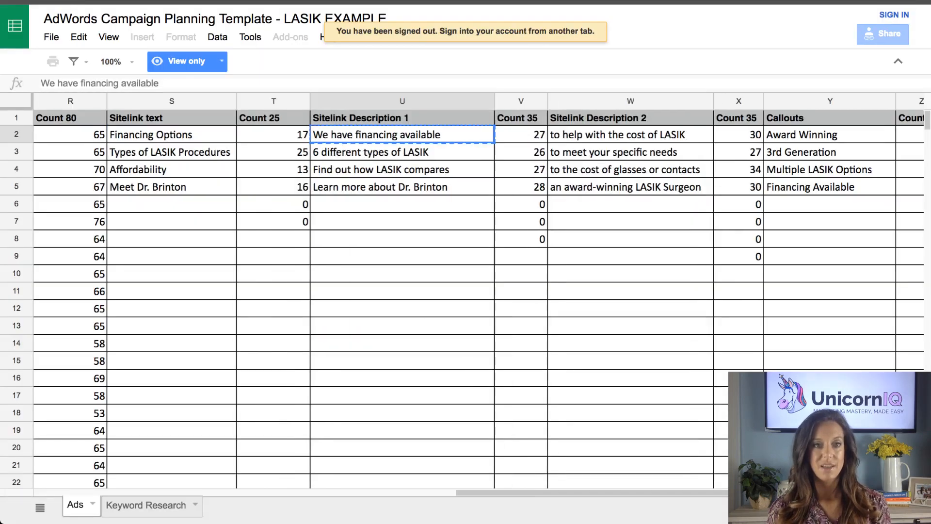
# Step: Replace the sitelink's link text with "Financing Options", copied from the first Sitelink text entry of the planning sheet
pyautogui.click(172, 135)
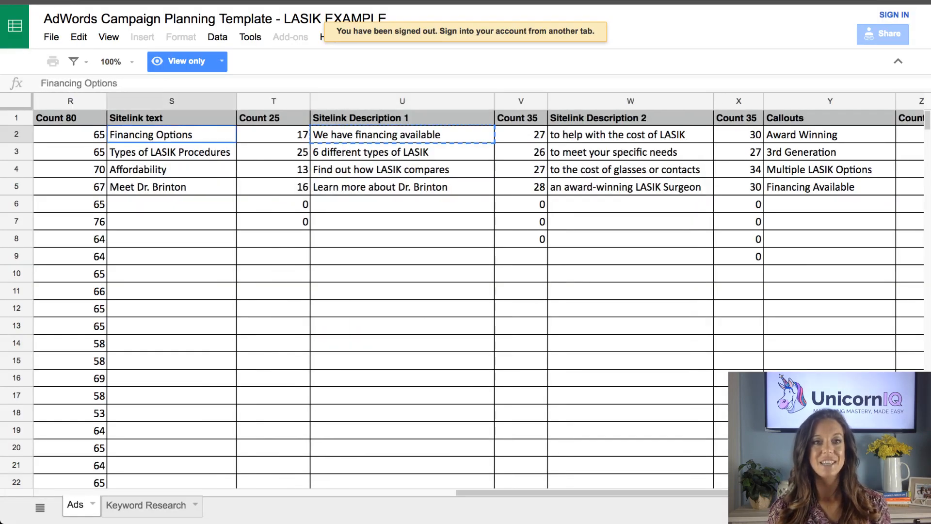
pyautogui.hotkey('ctrl', 'c')
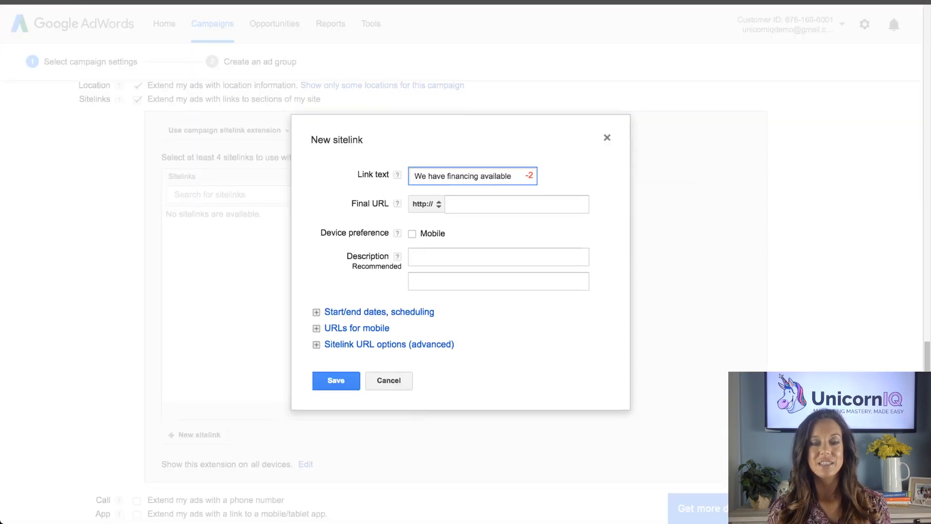
pyautogui.tripleClick(463, 173)
pyautogui.hotkey('ctrl', 'v')
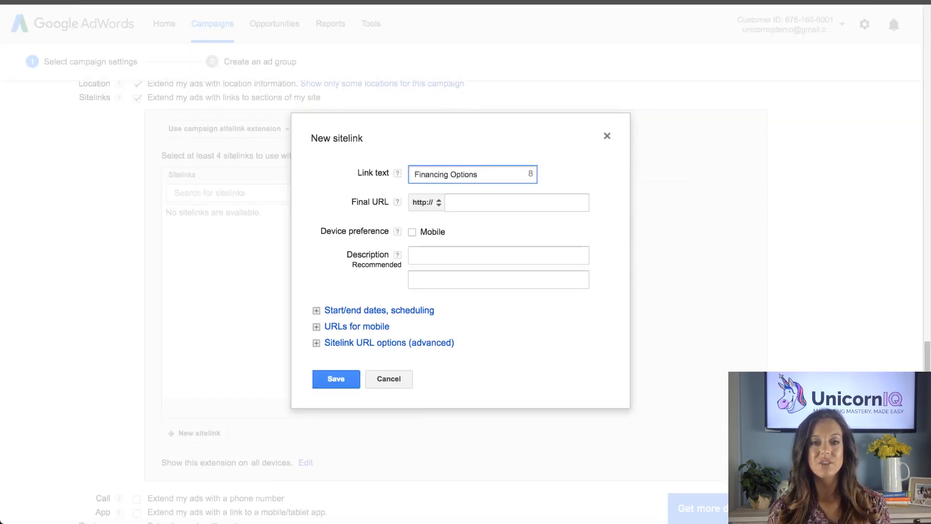
# Step: Open the Affordability page on the Brinton Vision website and set the sitelink's final URL to brintonvision.com/affordability/
pyautogui.click(466, 203)
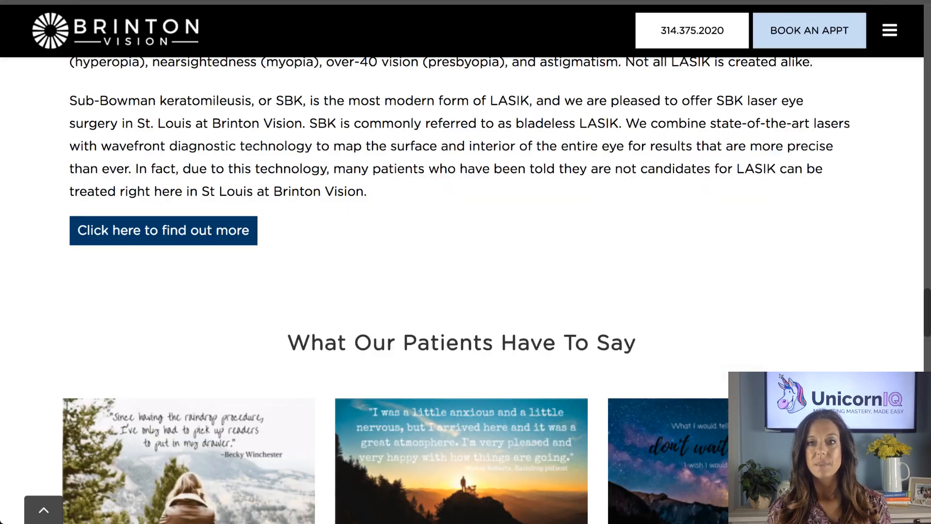
pyautogui.scroll(8, 465, 261)
pyautogui.scroll(15, 465, 262)
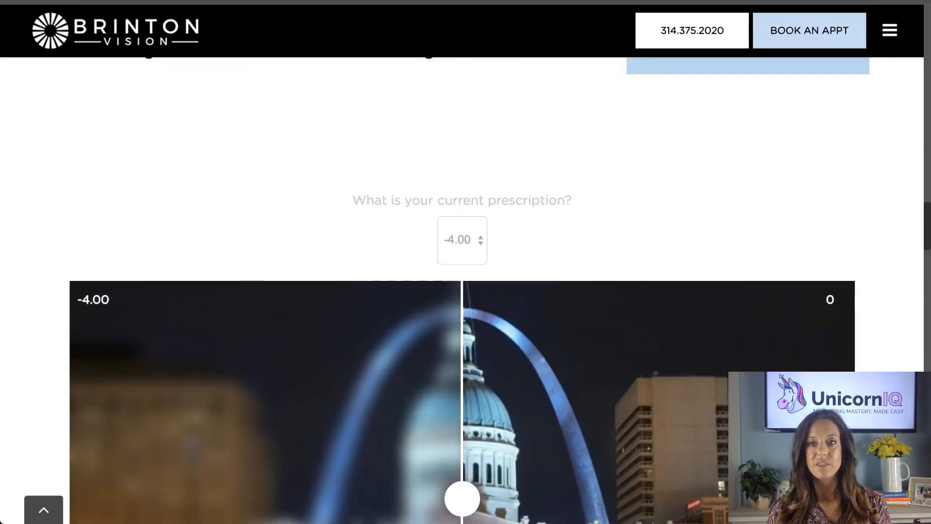
pyautogui.scroll(5, 465, 261)
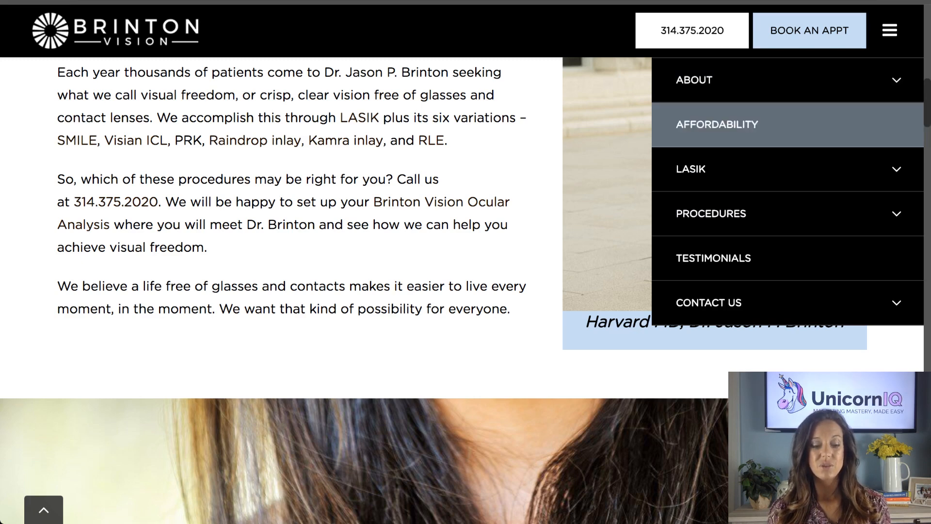
pyautogui.click(716, 124)
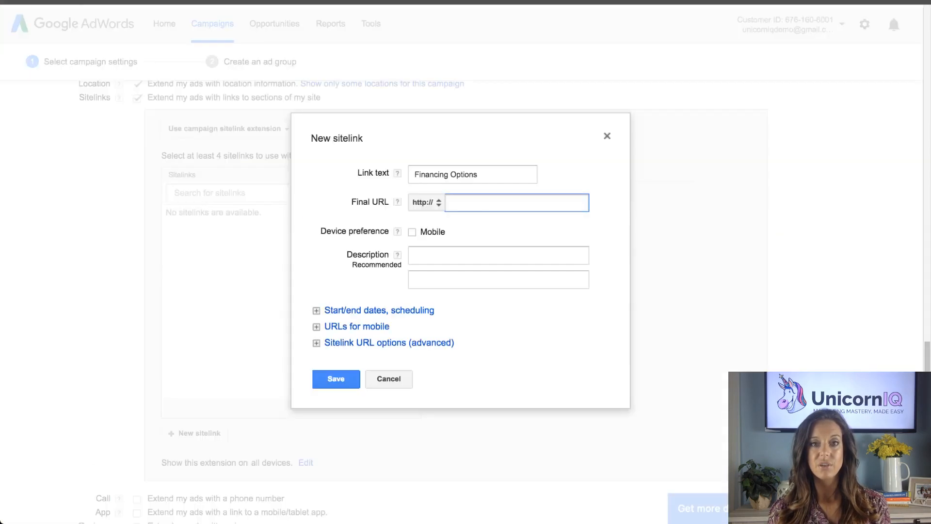
pyautogui.hotkey('ctrl', 'v')
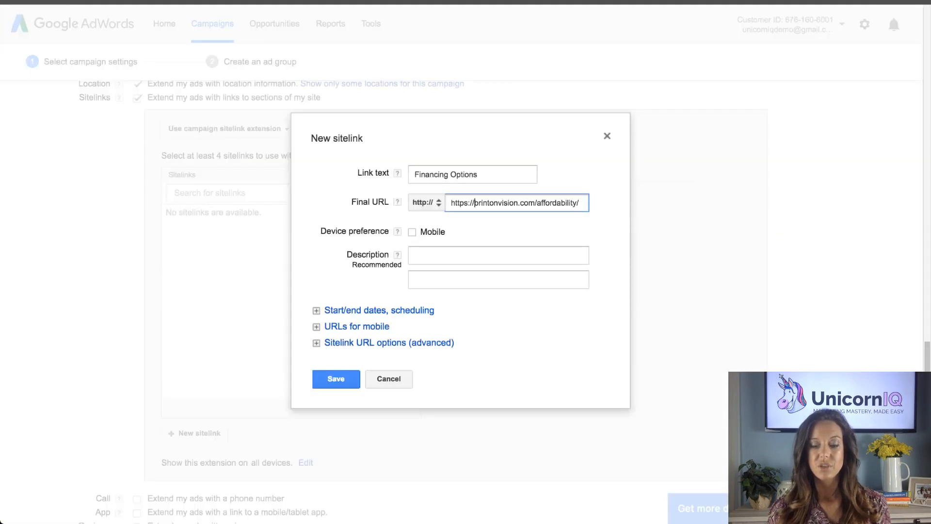
pyautogui.moveTo(451, 202); pyautogui.dragTo(472, 202)
pyautogui.press('BackSpace')
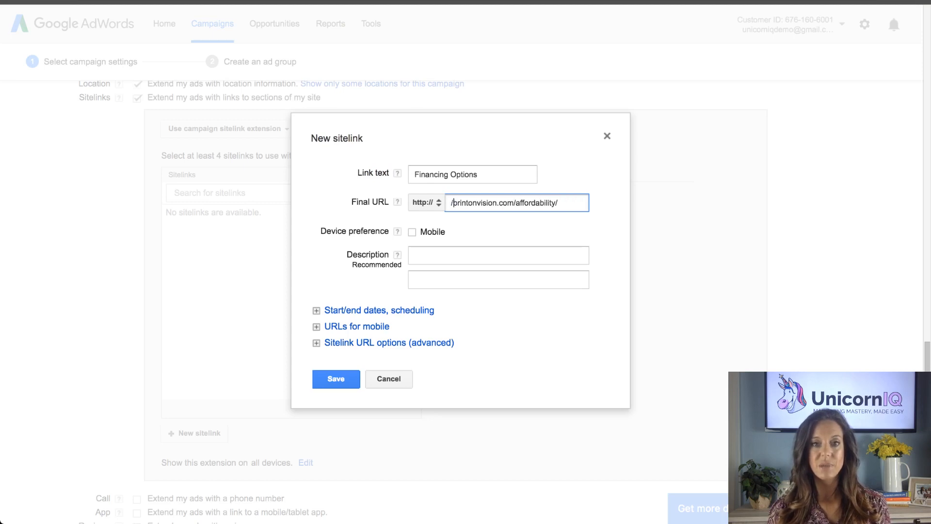
pyautogui.press('BackSpace')
# Step: Copy "We have financing available" from the planning sheet into the sitelink's first description line
pyautogui.click(451, 256)
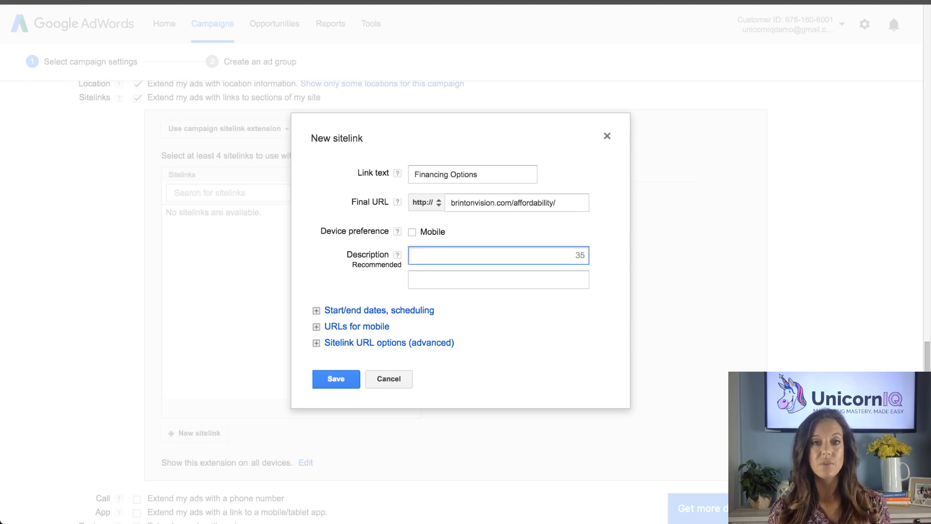
pyautogui.hotkey('ctrl', 'Tab')
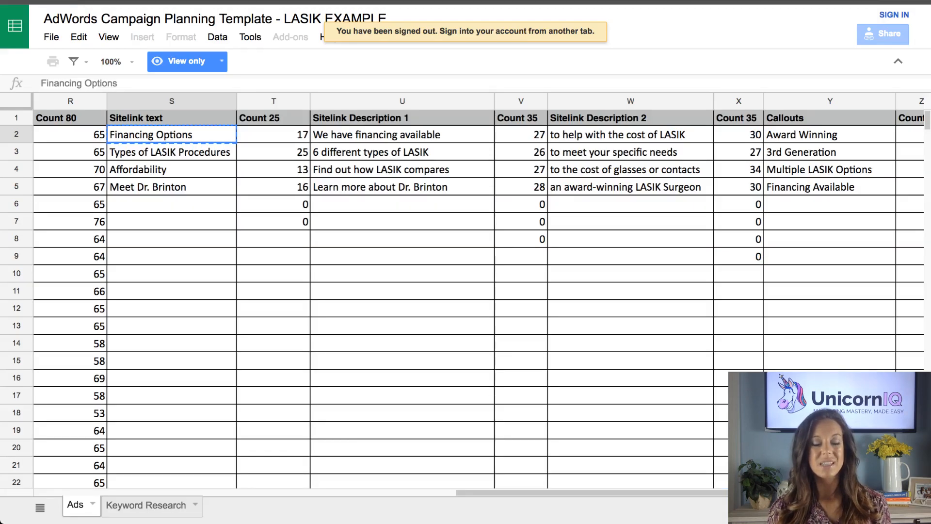
pyautogui.click(402, 134)
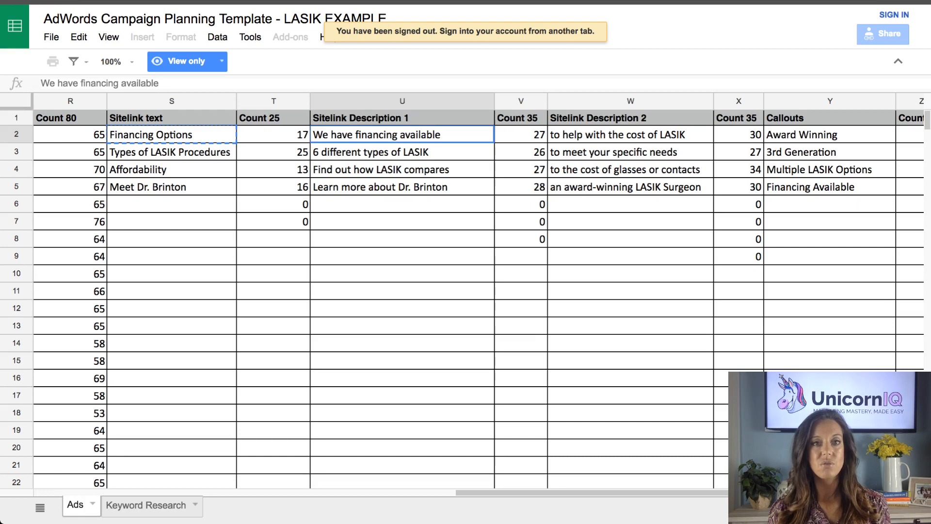
pyautogui.hotkey('ctrl', 'Tab')
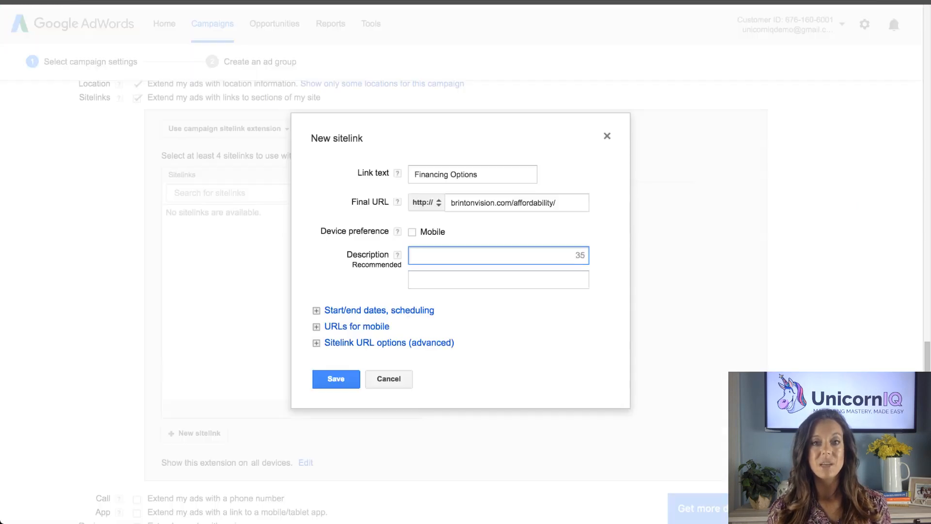
pyautogui.hotkey('ctrl', 'v')
# Step: Fill the second description line with "to help with the cost of LASIK" from the planning sheet, ending it with a period
pyautogui.press('Tab')
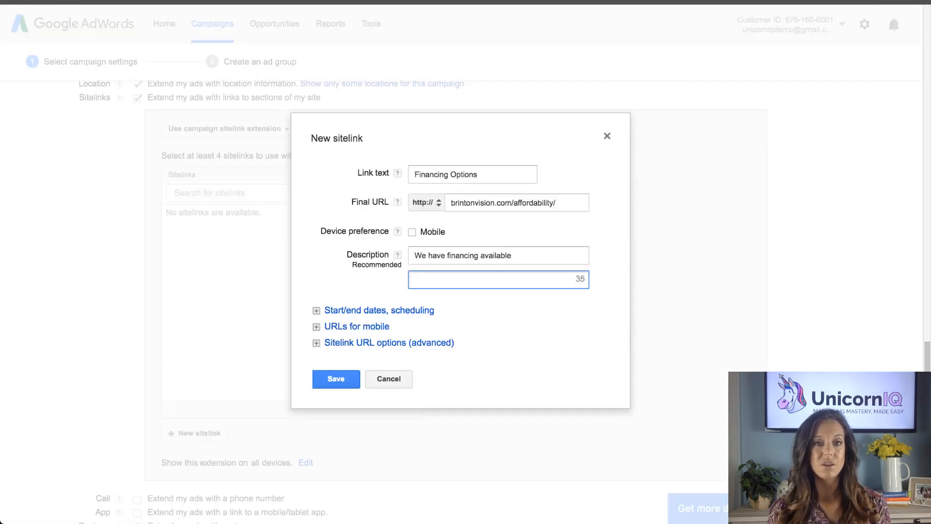
pyautogui.hotkey('ctrl', 'Tab')
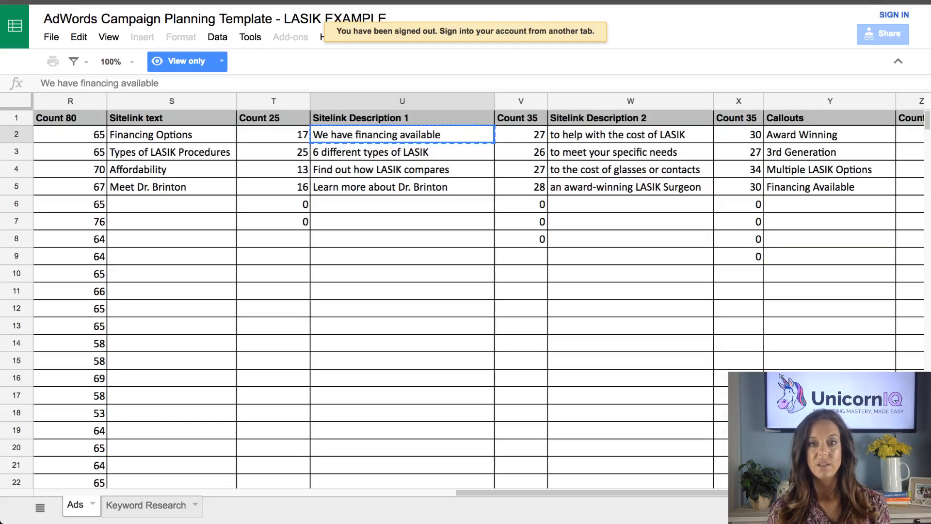
pyautogui.click(630, 135)
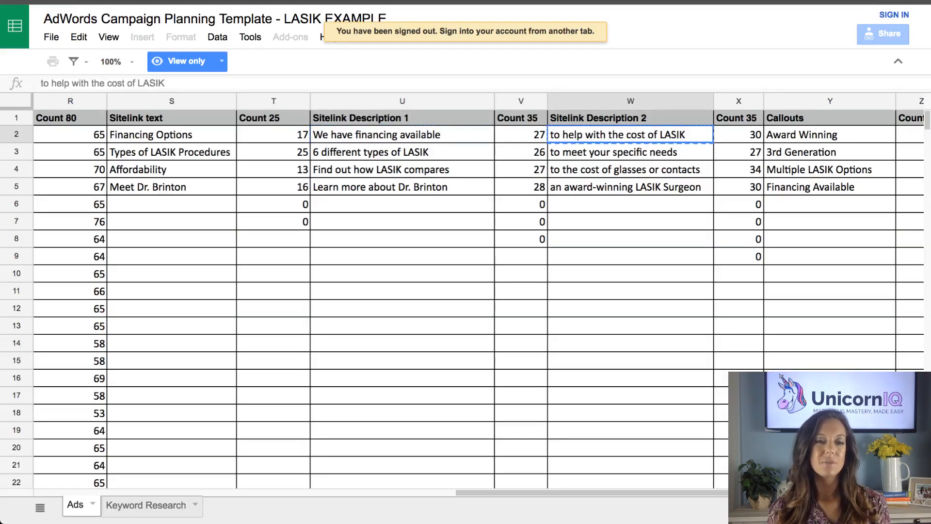
pyautogui.hotkey('ctrl', 'Tab')
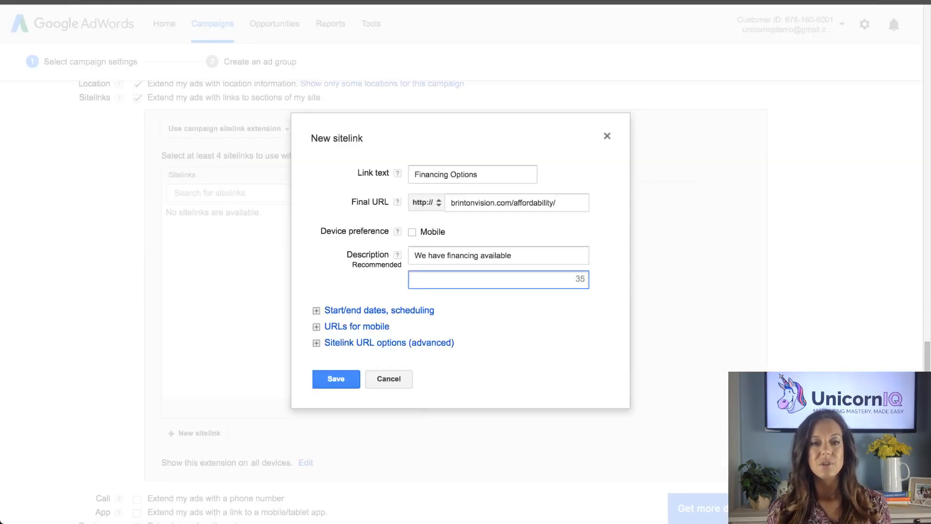
pyautogui.hotkey('ctrl', 'v')
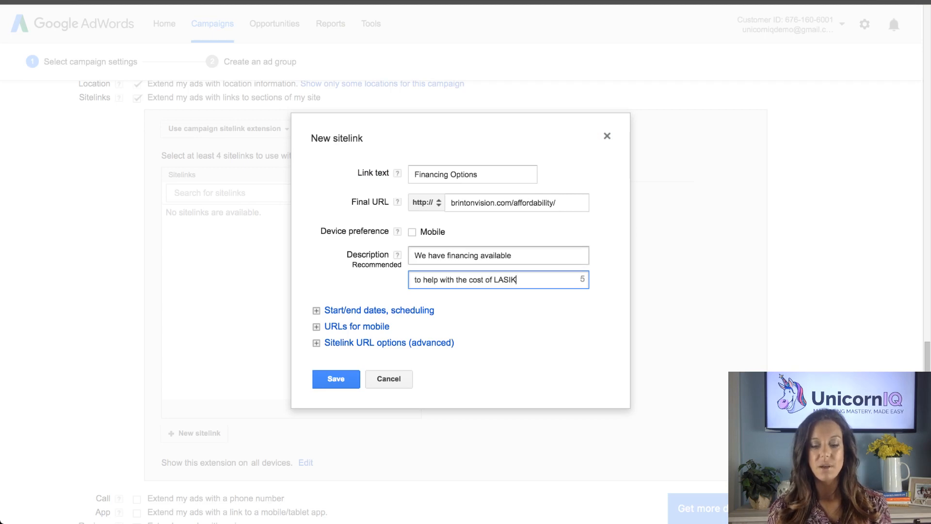
pyautogui.write('.')
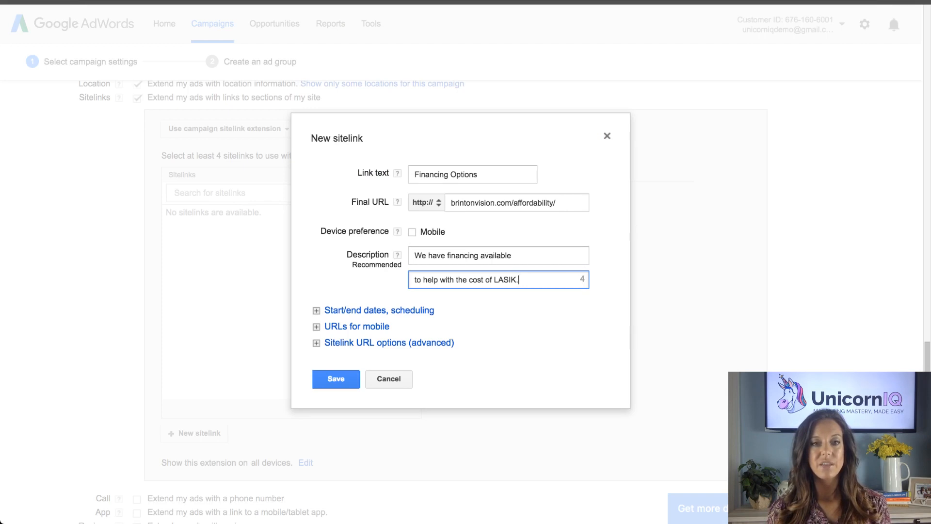
# Step: Examine the sitelink's optional start/end dates and scheduling, mobile URL, and advanced URL option settings
pyautogui.click(379, 310)
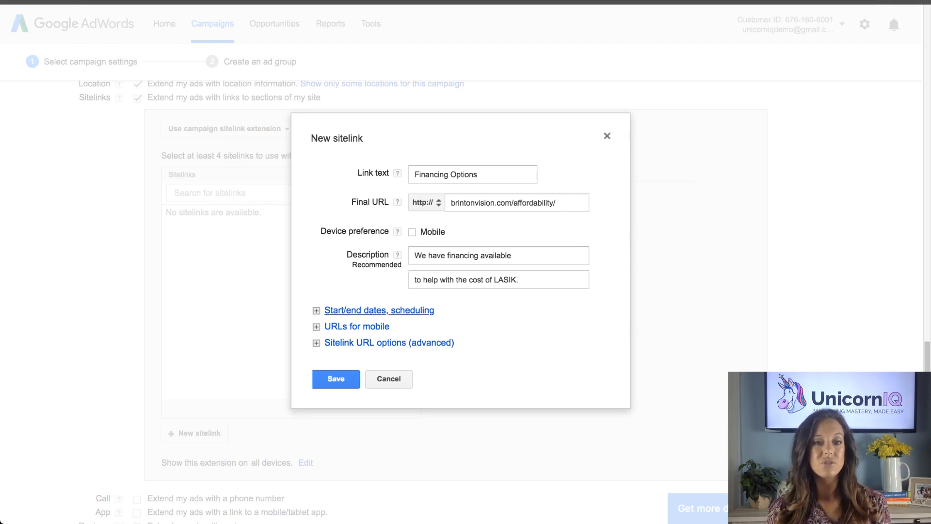
pyautogui.scroll(-1, 379, 310)
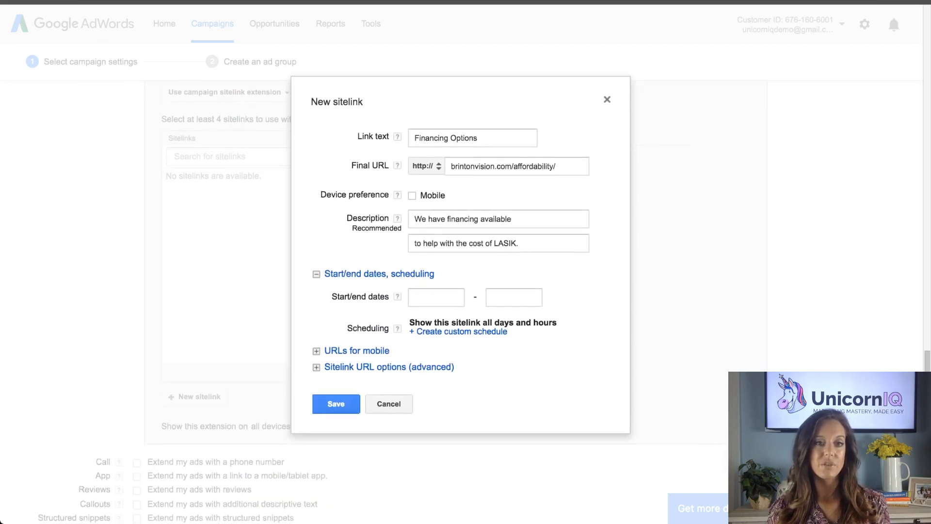
pyautogui.scroll(1, 379, 274)
pyautogui.click(379, 276)
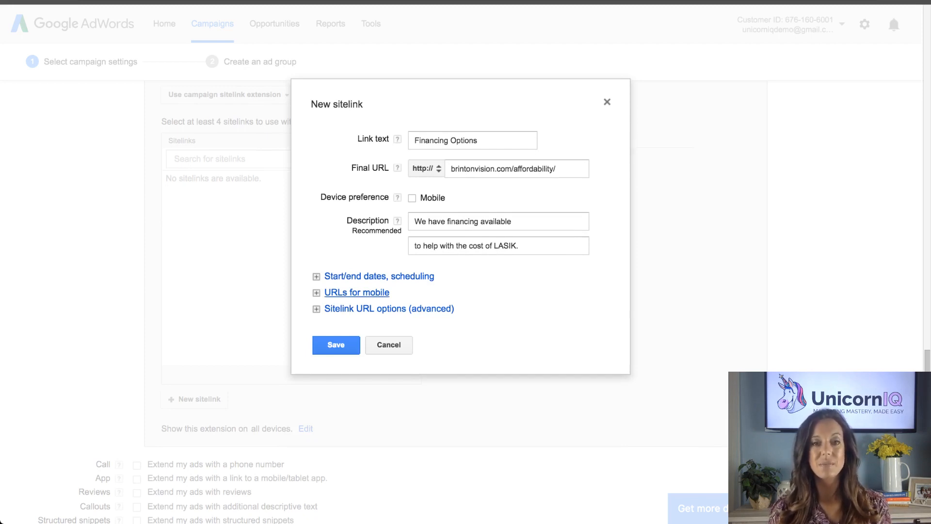
pyautogui.click(379, 276)
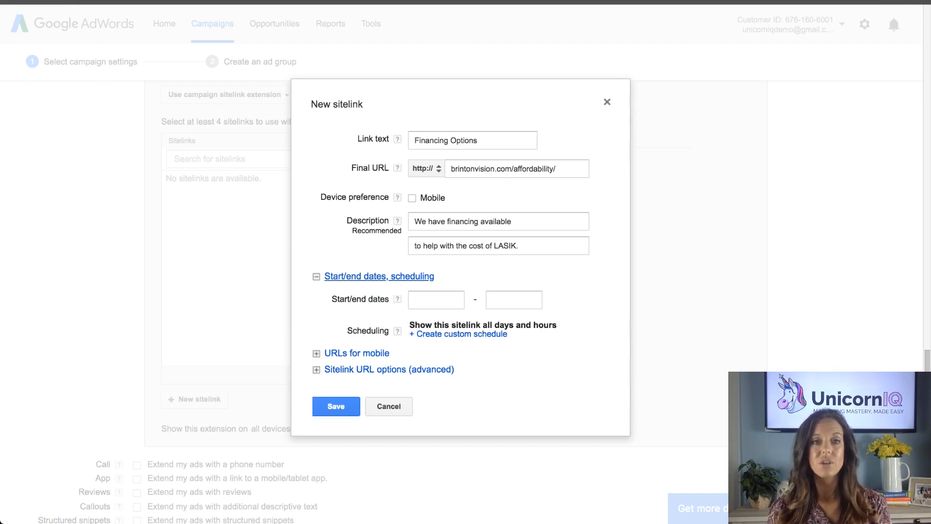
pyautogui.click(379, 276)
pyautogui.click(357, 292)
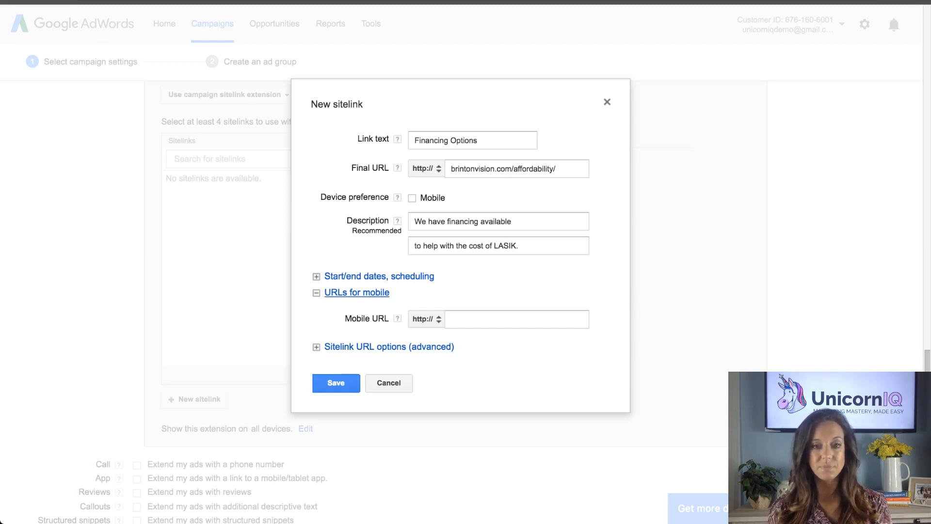
pyautogui.click(357, 291)
pyautogui.click(388, 308)
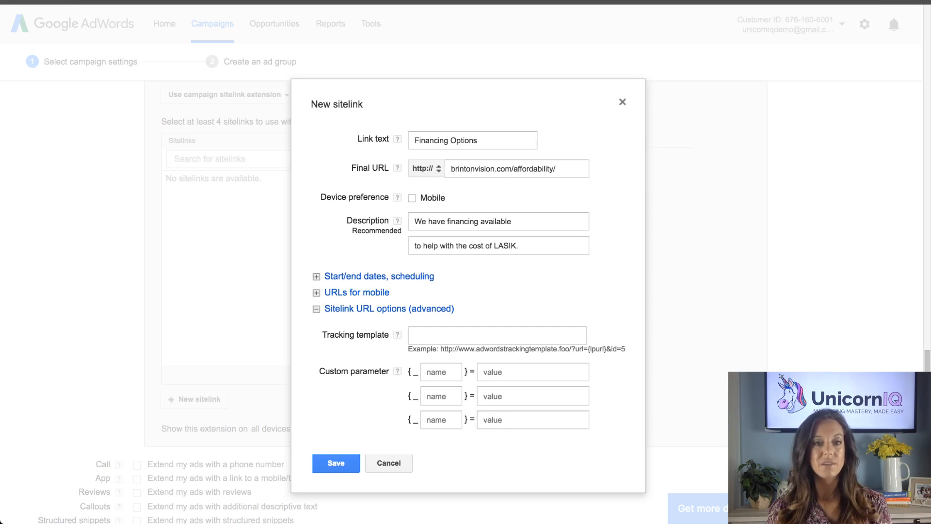
pyautogui.click(387, 308)
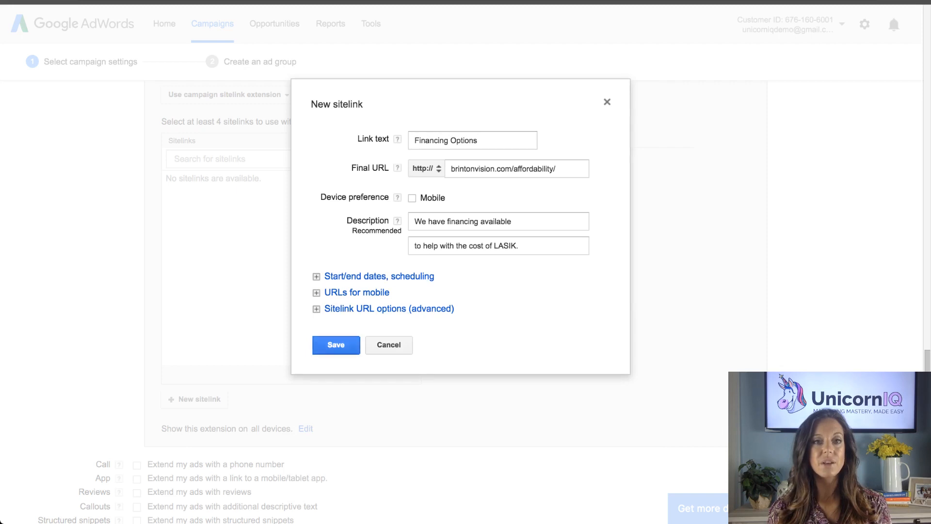
# Step: Save the Financing Options sitelink, and try removing it from the campaign's selected sitelinks and adding it back
pyautogui.click(336, 345)
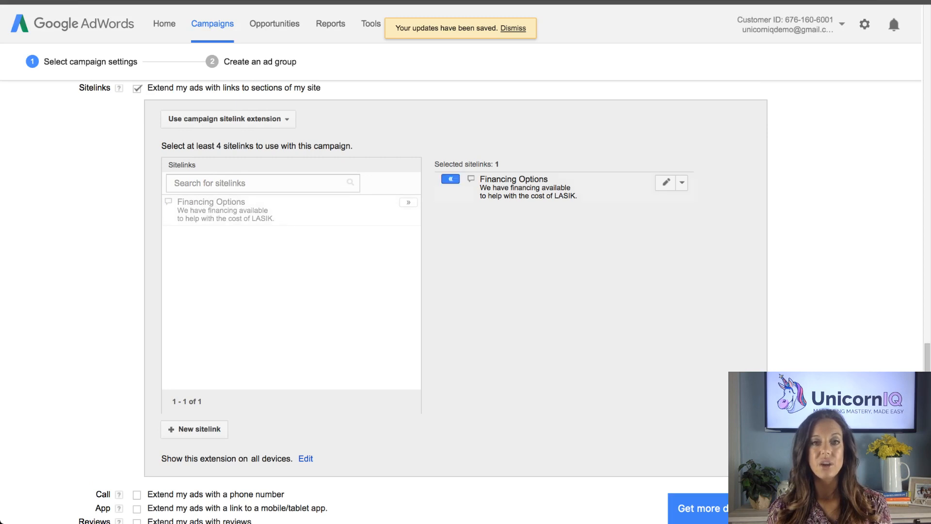
pyautogui.click(450, 179)
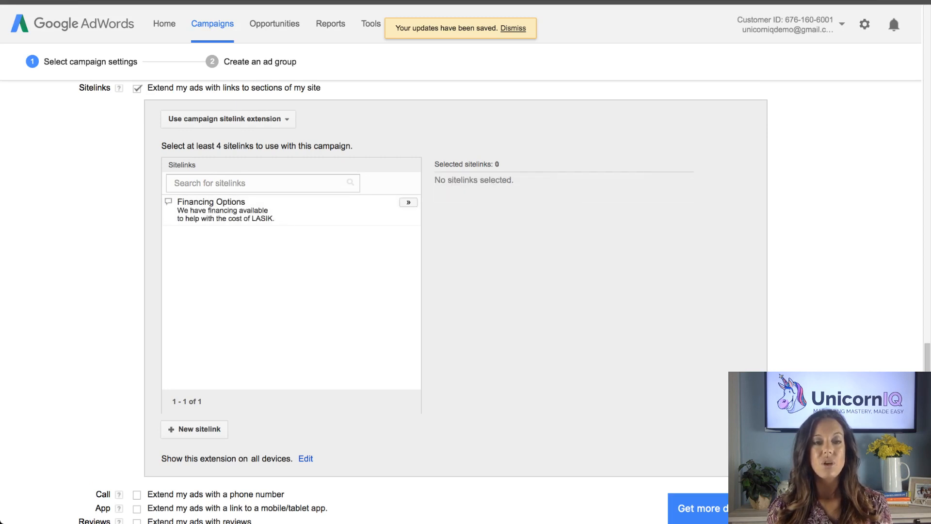
pyautogui.scroll(2, 466, 291)
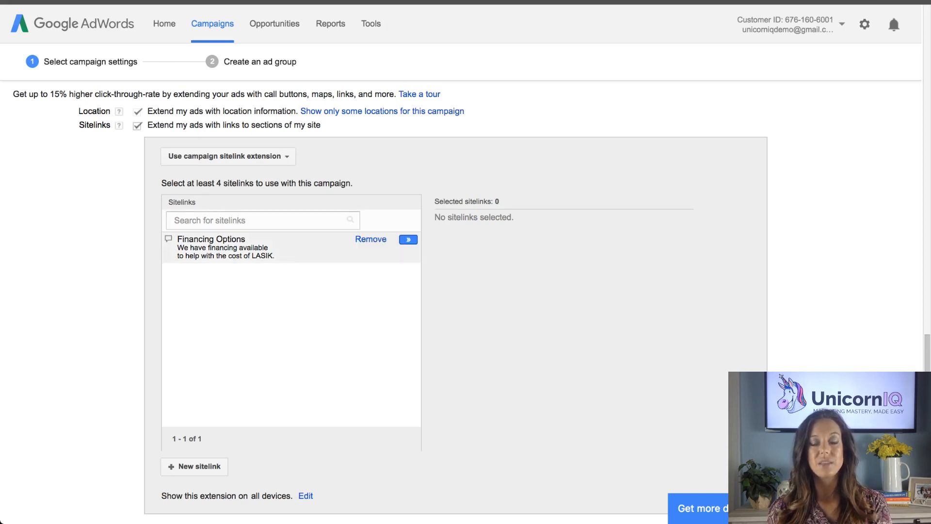
pyautogui.click(408, 240)
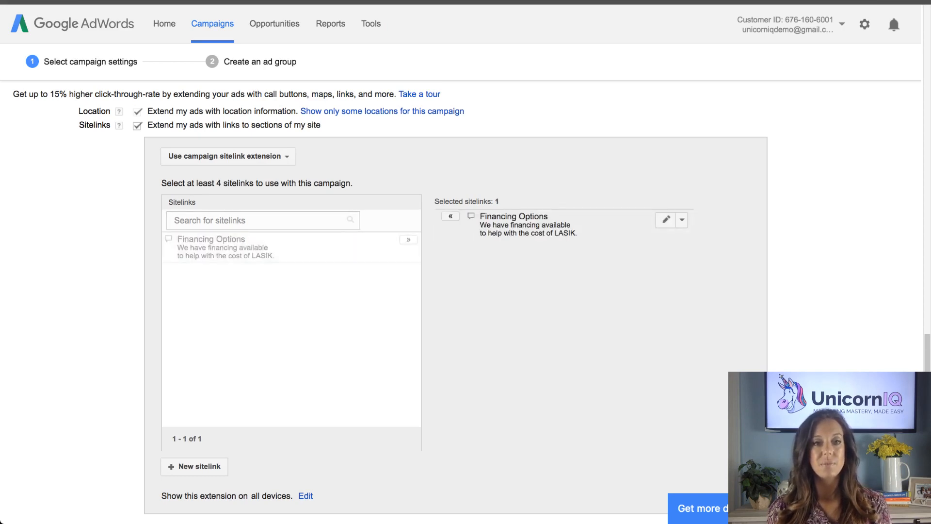
# Step: Create a new sitelink with the link text "Types of LASIK Procedures", copied from the planning sheet
pyautogui.scroll(-1, 456, 300)
pyautogui.click(195, 431)
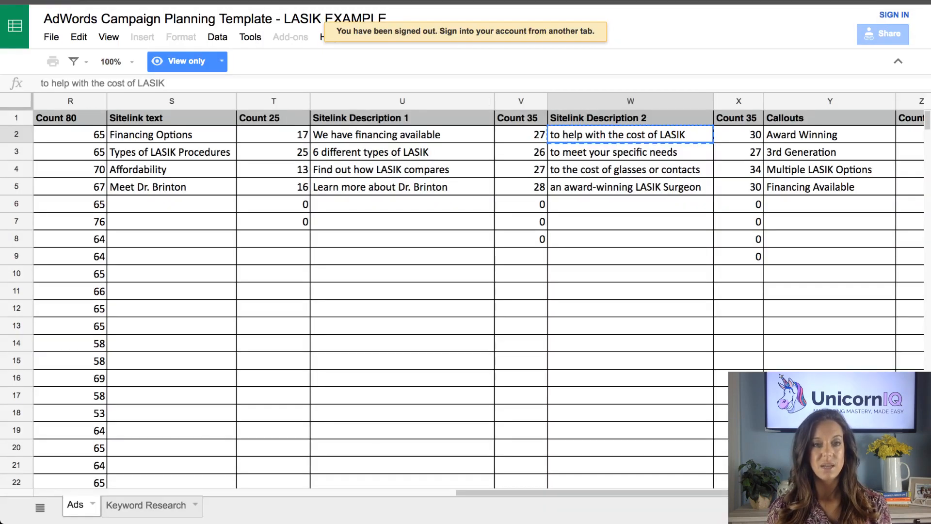
pyautogui.click(172, 151)
pyautogui.press('super+c')
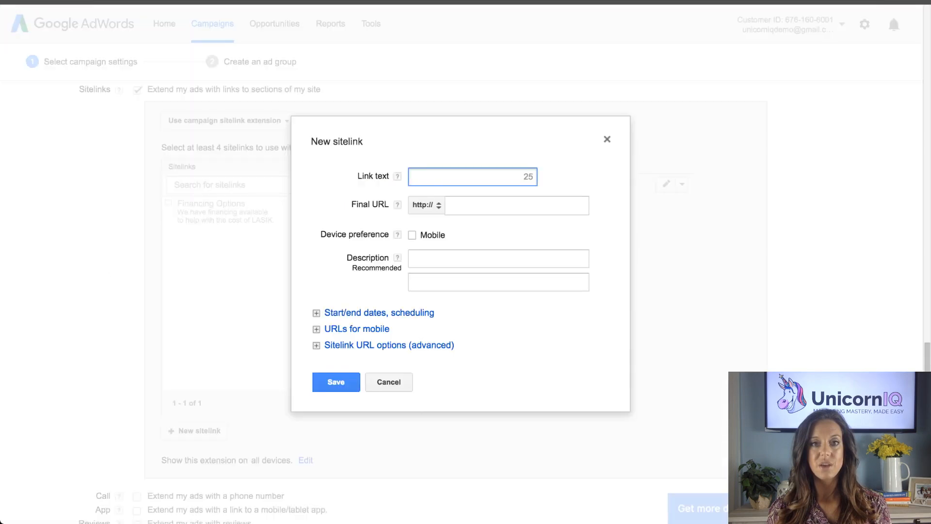
pyautogui.press('super+v')
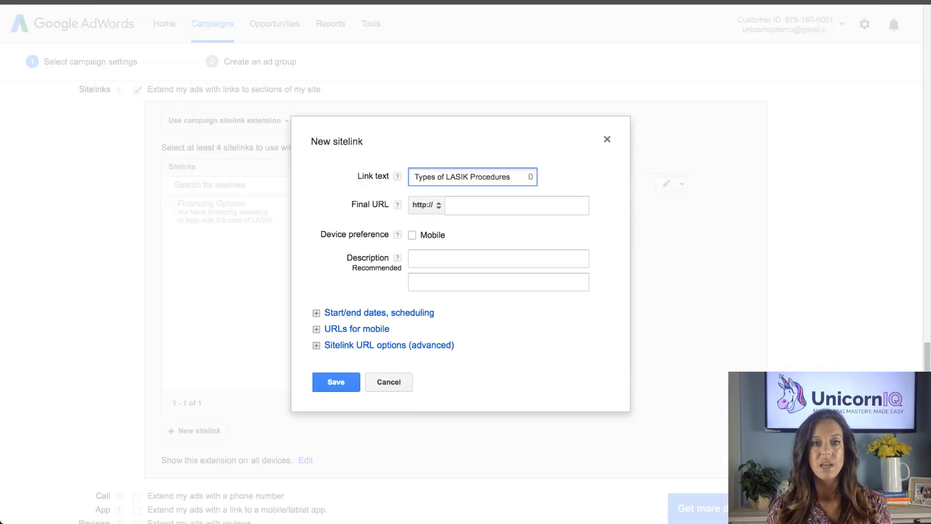
# Step: Open the Procedures page on the Brinton Vision website and set the sitelink's final URL to brintonvision.com/procedures/
pyautogui.click(516, 205)
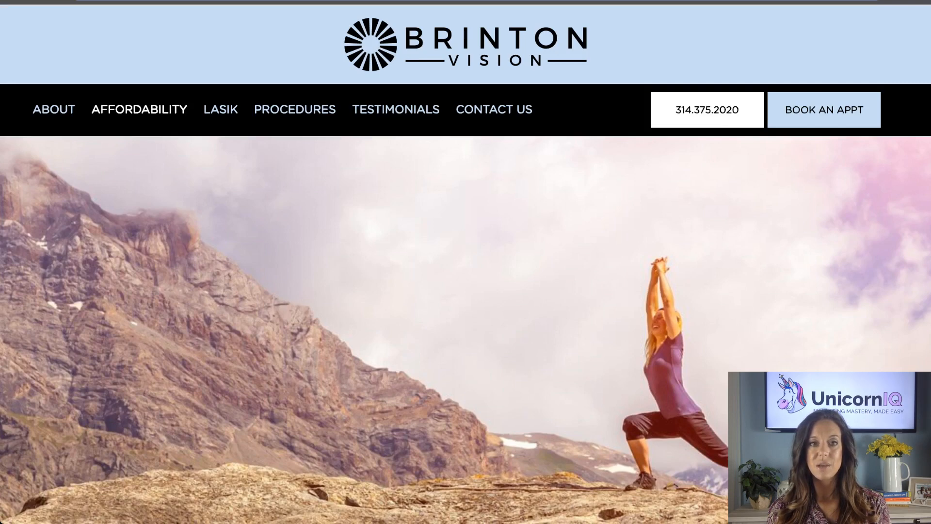
pyautogui.moveTo(294, 110)
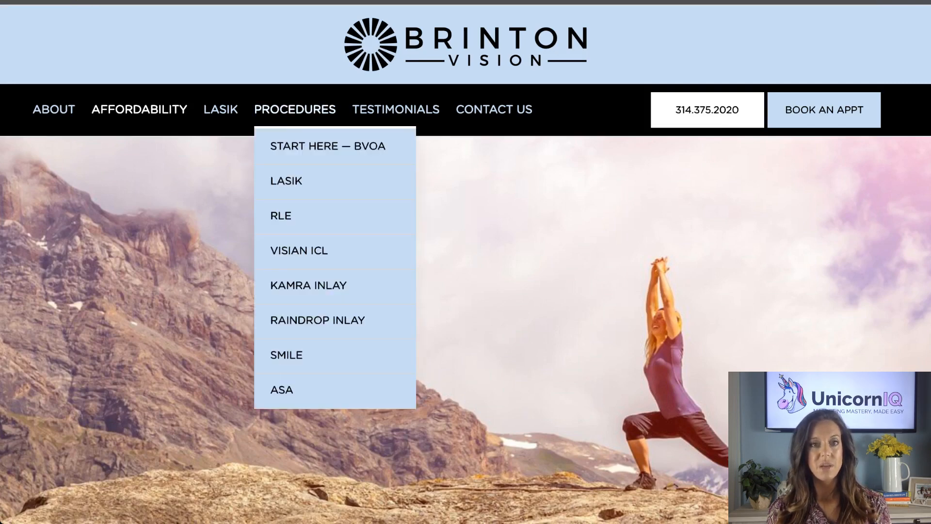
pyautogui.click(294, 110)
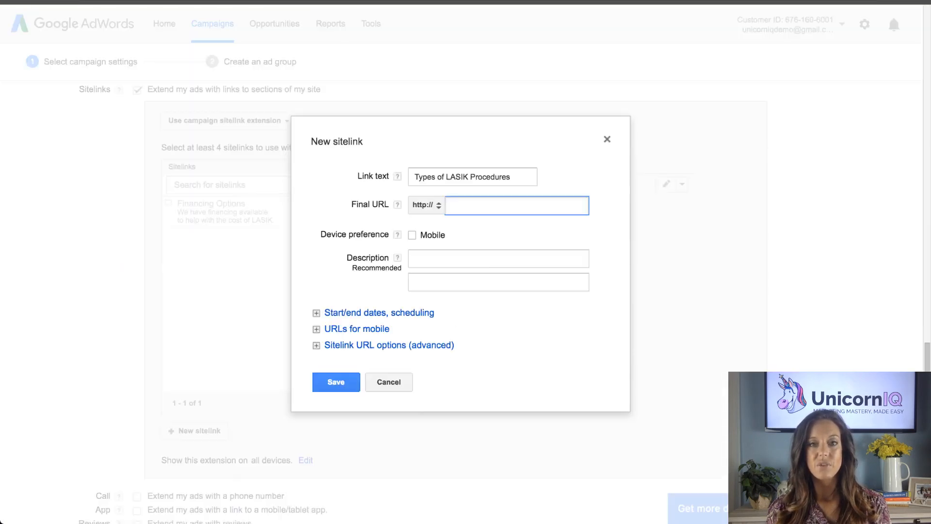
pyautogui.hotkey('ctrl', 'v')
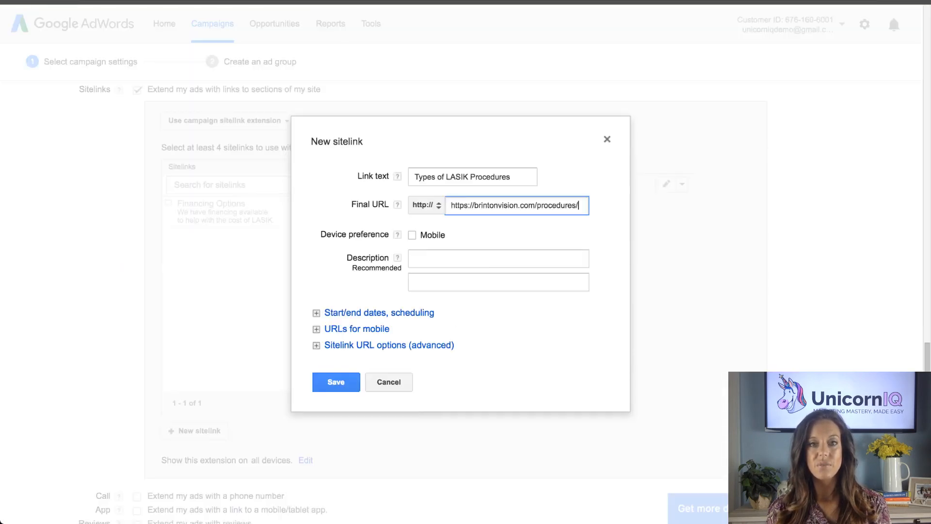
pyautogui.moveTo(469, 205); pyautogui.dragTo(451, 205)
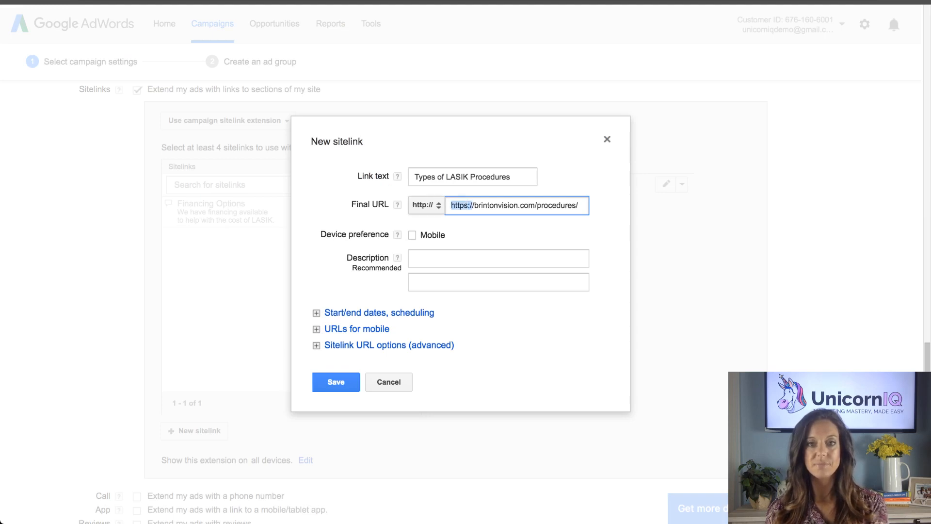
pyautogui.press('BackSpace')
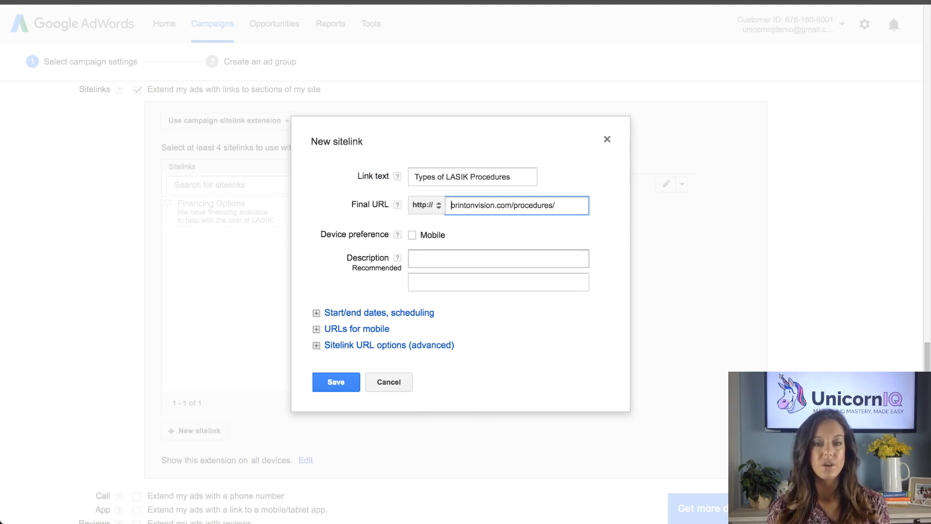
# Step: Copy "6 different types of LASIK" from the planning sheet into the sitelink's first description line
pyautogui.click(485, 259)
pyautogui.hotkey('ctrl', 'Tab')
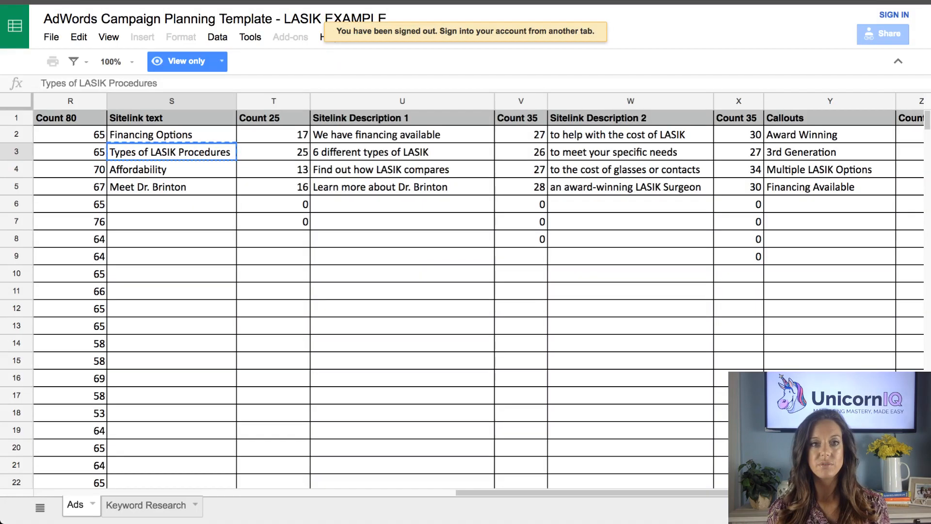
pyautogui.click(402, 152)
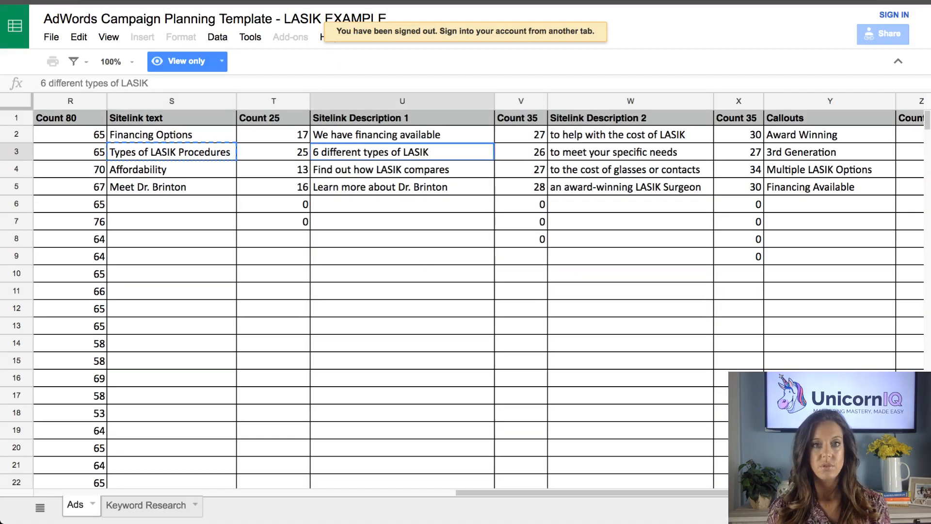
pyautogui.hotkey('ctrl', 'c')
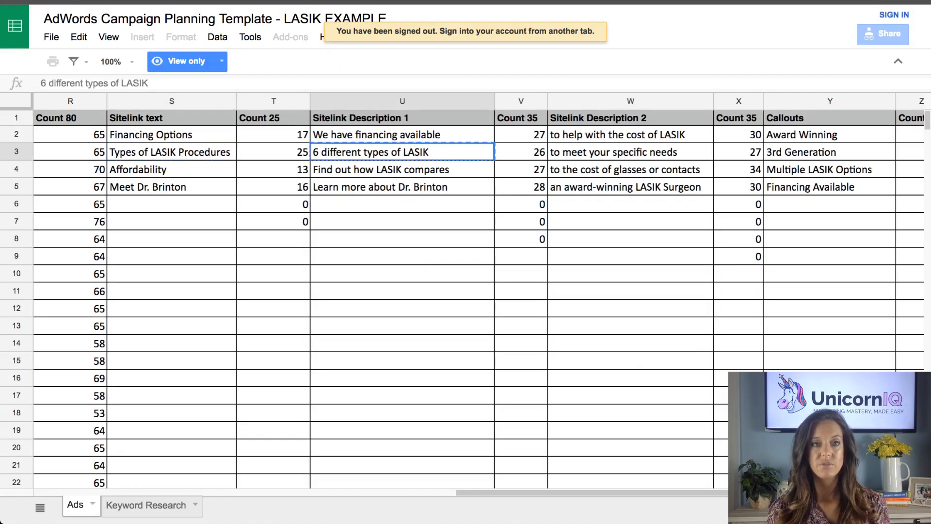
pyautogui.hotkey('ctrl', 'Tab')
pyautogui.hotkey('ctrl', 'v')
pyautogui.press('Tab')
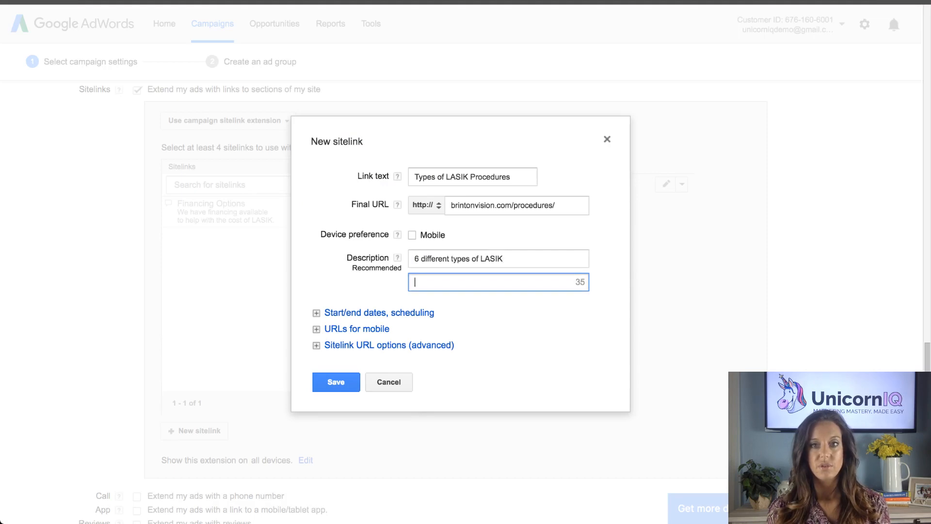
# Step: Fill the second description line with "to meet your specific needs" from the planning sheet, add a period, and save the sitelink
pyautogui.hotkey('ctrl', 'shift', 'Tab')
pyautogui.click(630, 153)
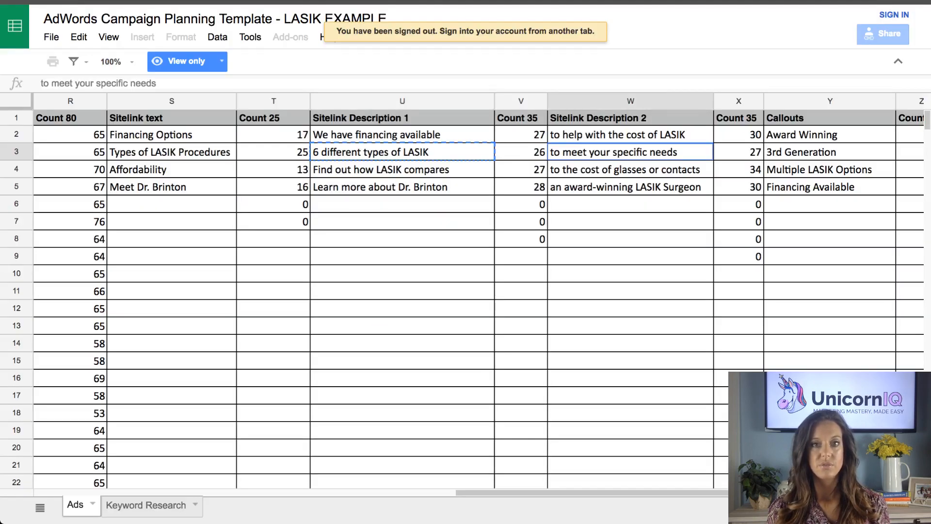
pyautogui.hotkey('ctrl', 'c')
pyautogui.hotkey('ctrl', 'Tab')
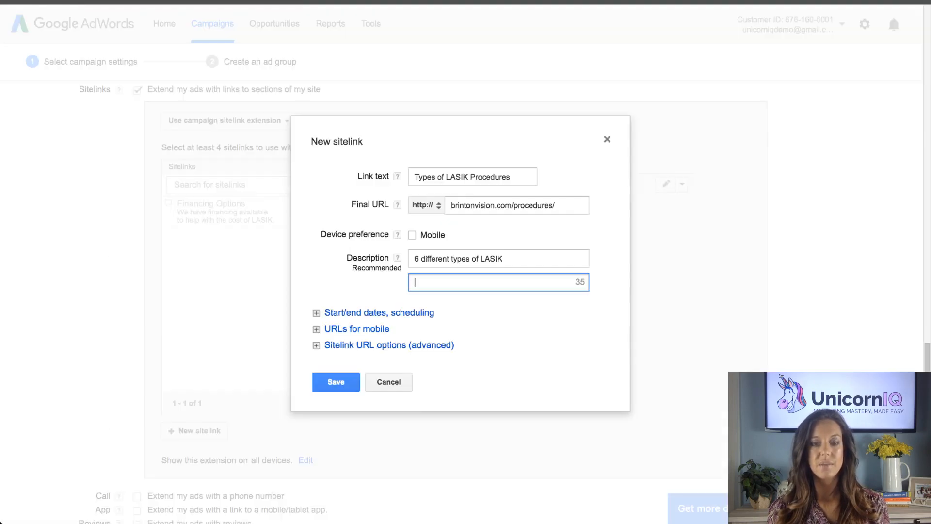
pyautogui.hotkey('ctrl', 'v')
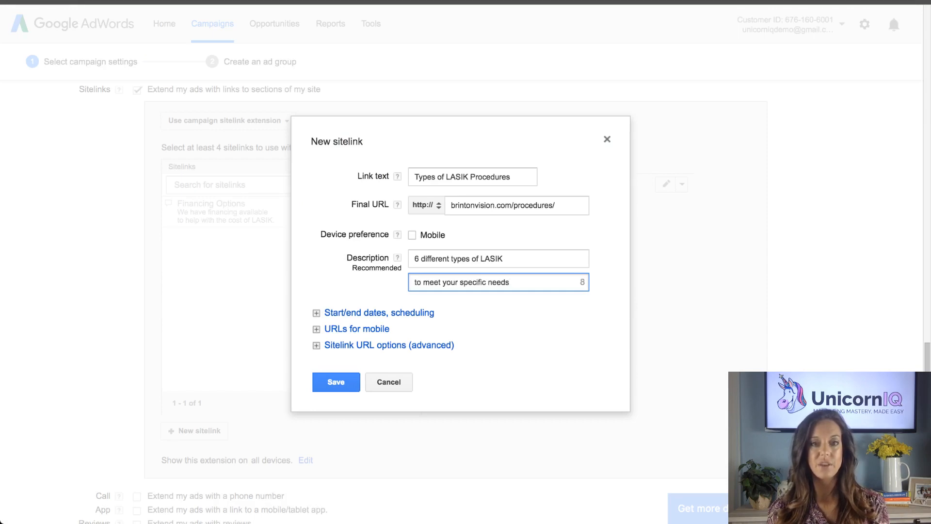
pyautogui.write('.')
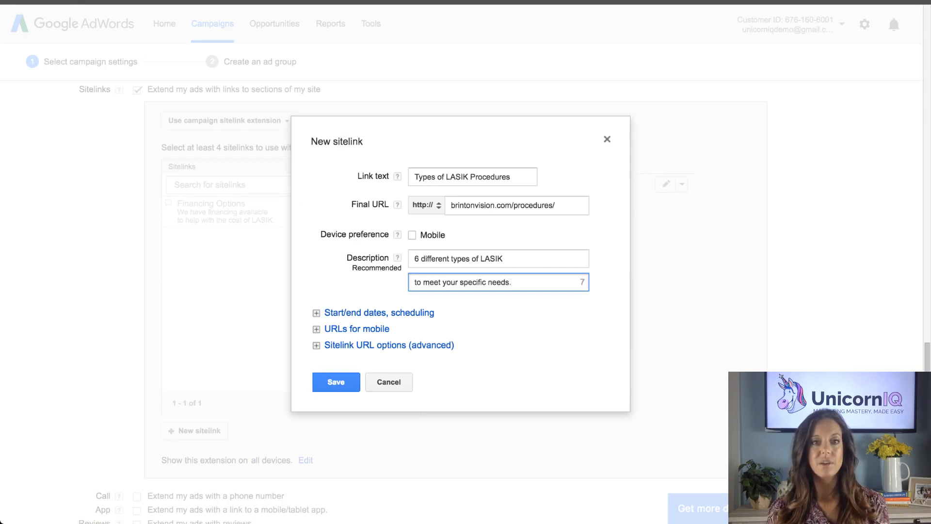
pyautogui.click(335, 381)
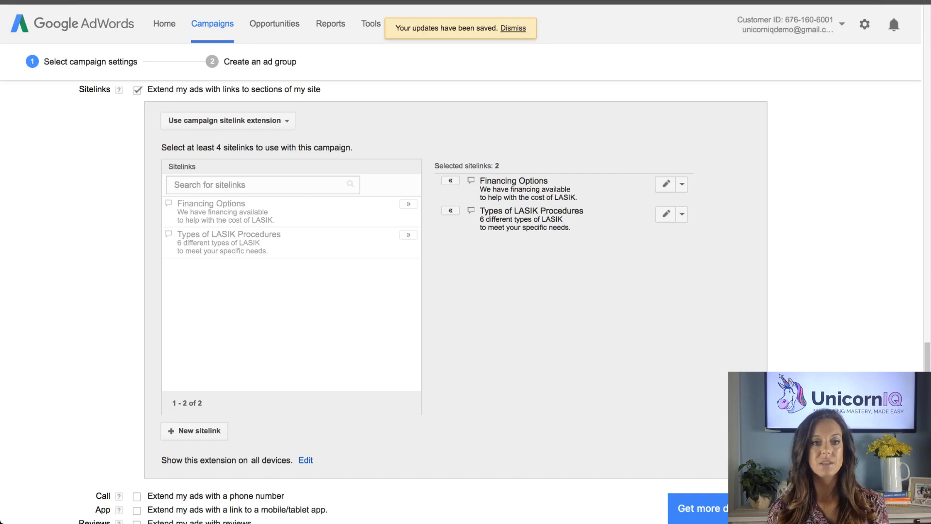
# Step: Create another sitelink with the link text "Affordability", copied from the planning sheet
pyautogui.click(194, 430)
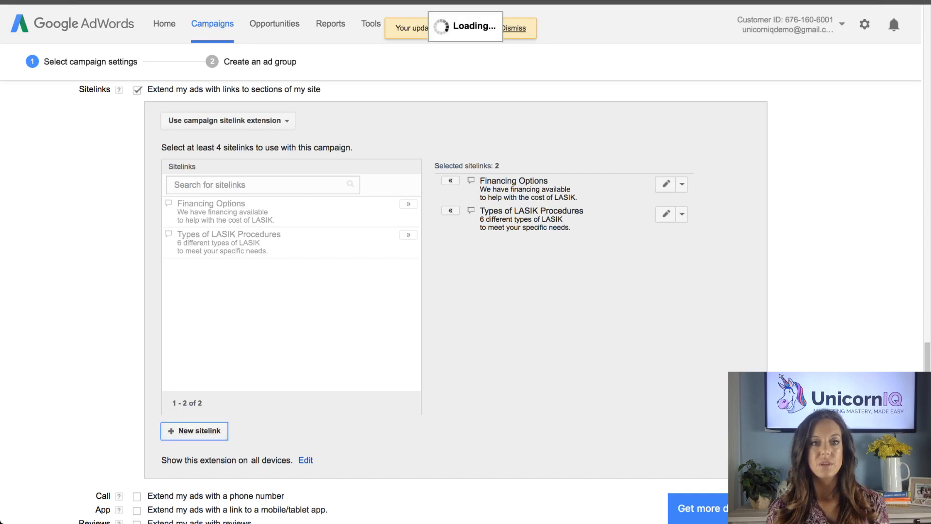
pyautogui.hotkey('ctrl', 'Tab')
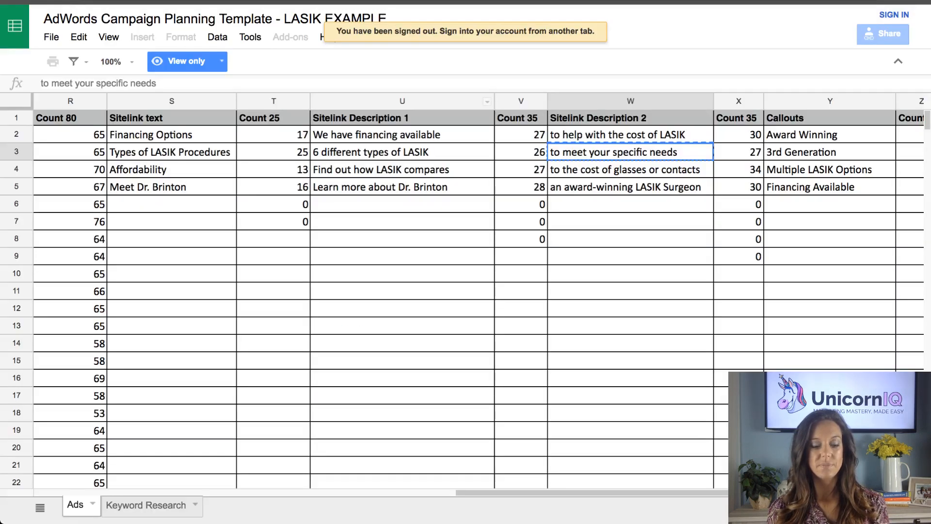
pyautogui.click(172, 169)
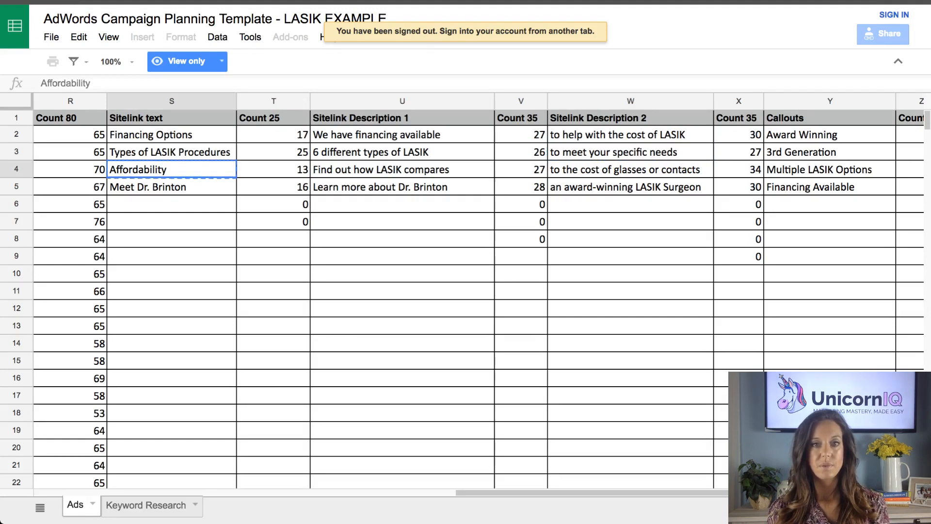
pyautogui.hotkey('ctrl', 'Tab')
pyautogui.hotkey('ctrl', 'Tab')
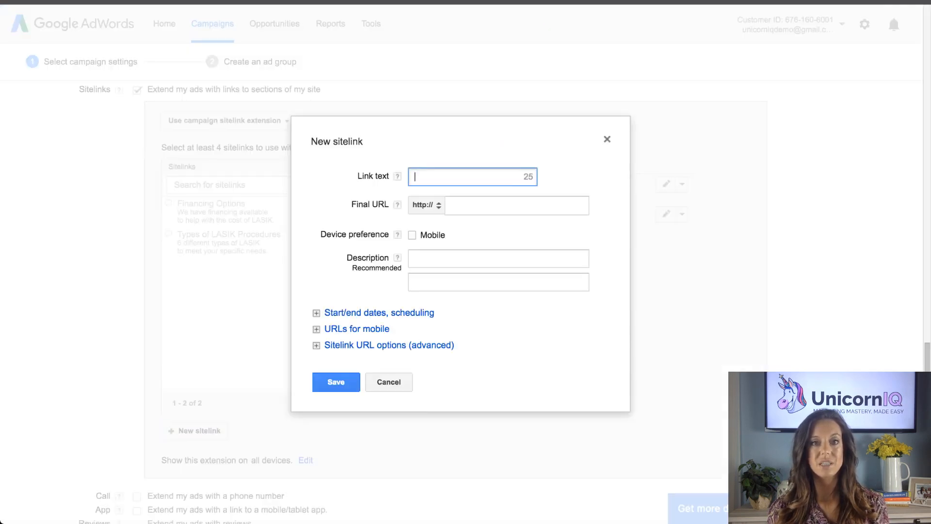
pyautogui.hotkey('ctrl', 'v')
# Step: Set the Affordability sitelink's final URL to brintonvision.com/affordability/, copied from the Brinton Vision website
pyautogui.press('Tab')
pyautogui.hotkey('ctrl', 'shift', 'Tab')
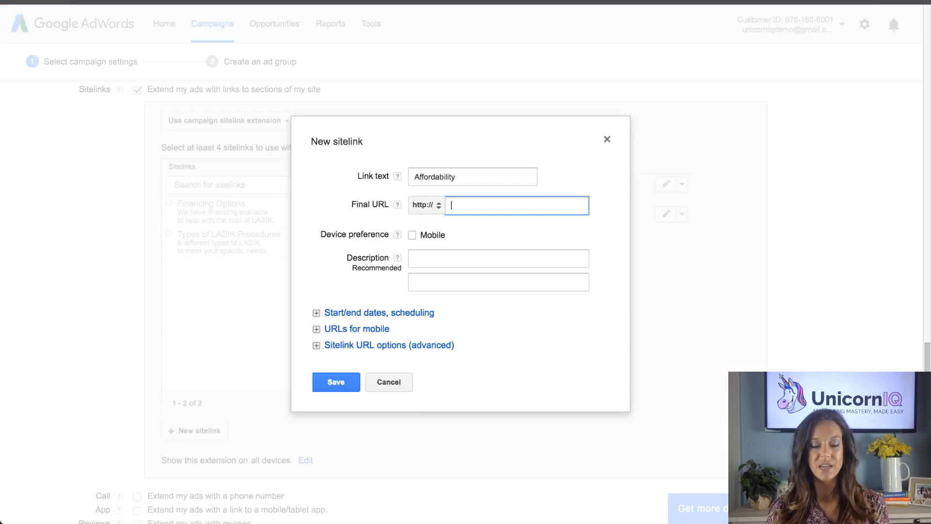
pyautogui.press('super+v')
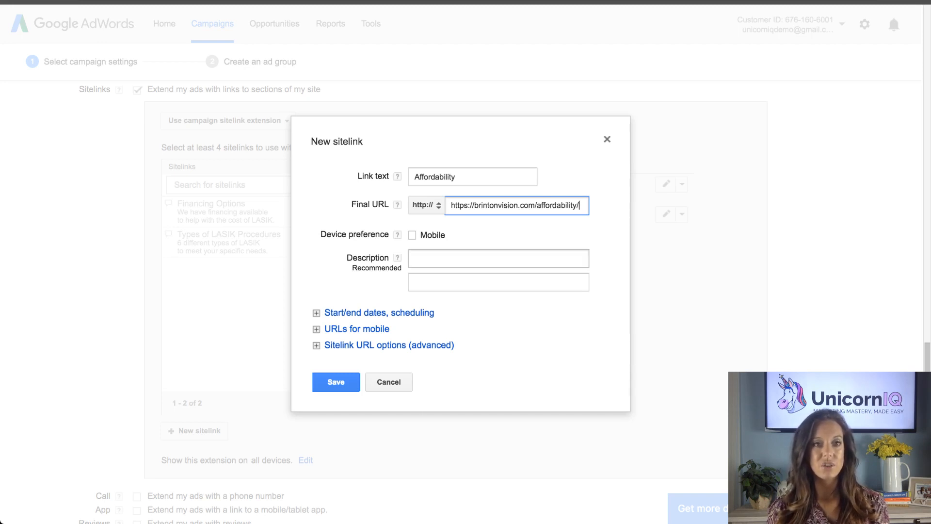
# Step: Copy "Find out how LASIK compares" from the planning sheet into the Affordability sitelink's first description line
pyautogui.click(498, 258)
pyautogui.hotkey('ctrl', 'Tab')
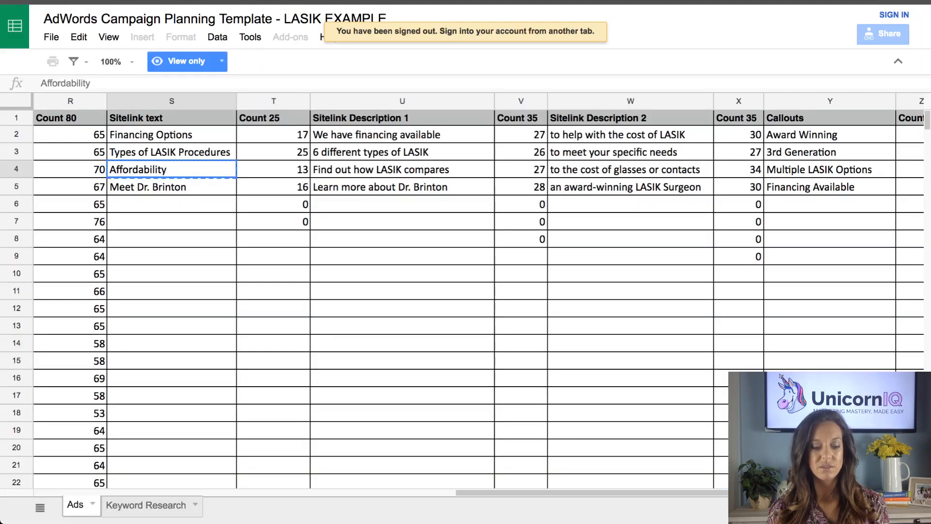
pyautogui.click(402, 169)
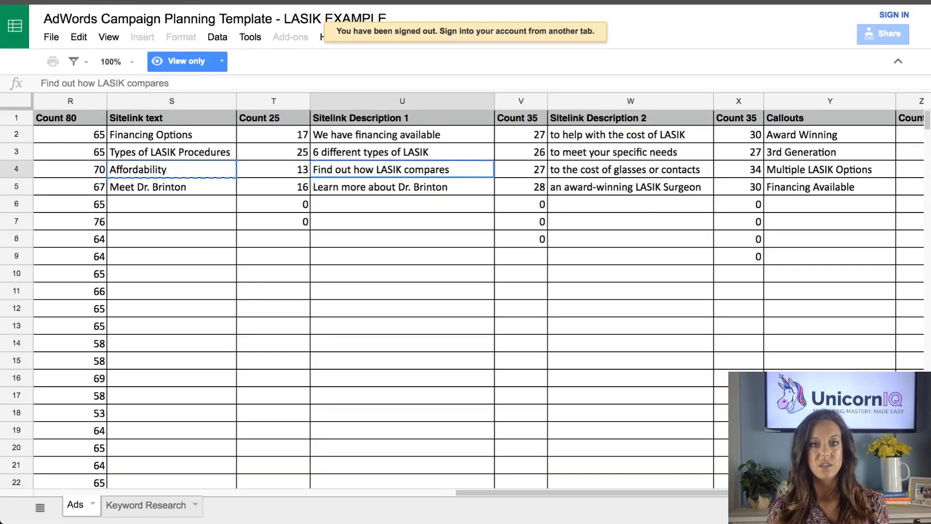
pyautogui.hotkey('ctrl', 'shift', 'Tab')
pyautogui.hotkey('ctrl', 'v')
pyautogui.press('Tab')
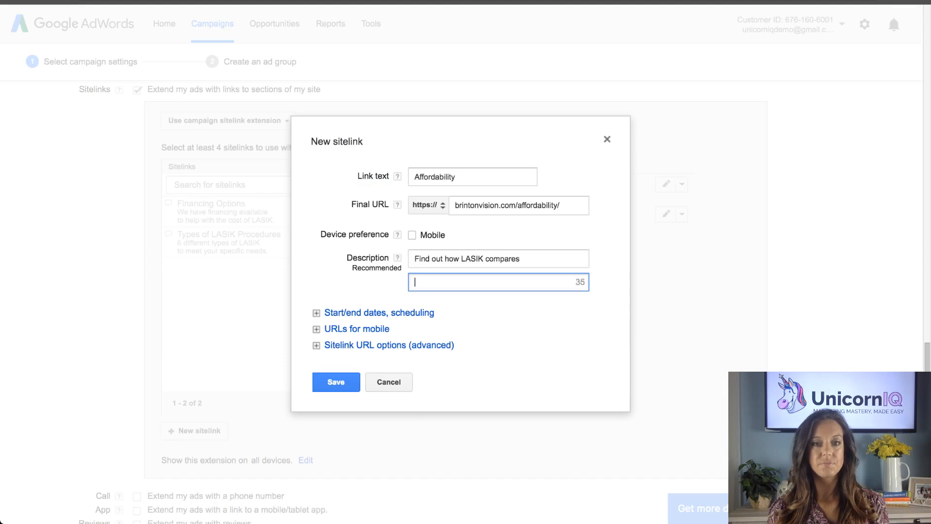
# Step: Fill the second description line with "to the cost of glasses or contacts" from the planning sheet and save the Affordability sitelink
pyautogui.hotkey('ctrl', 'Tab')
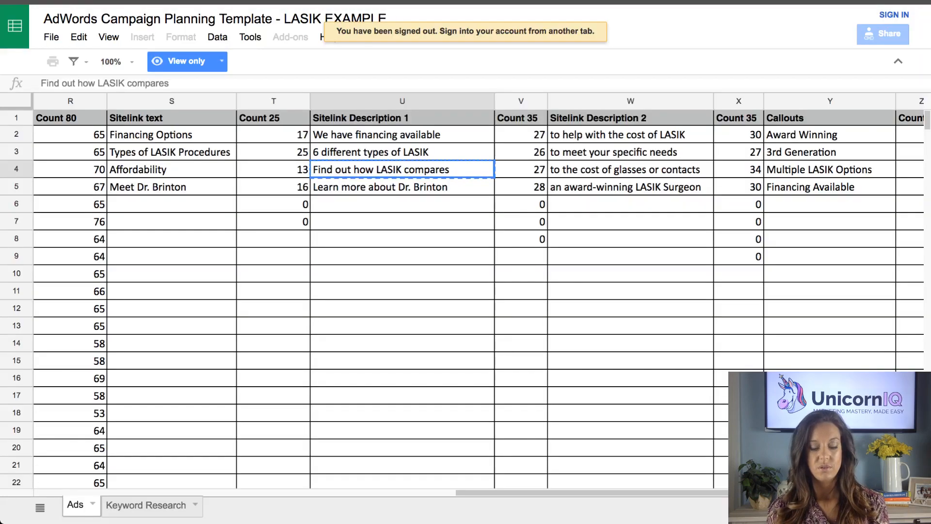
pyautogui.click(630, 169)
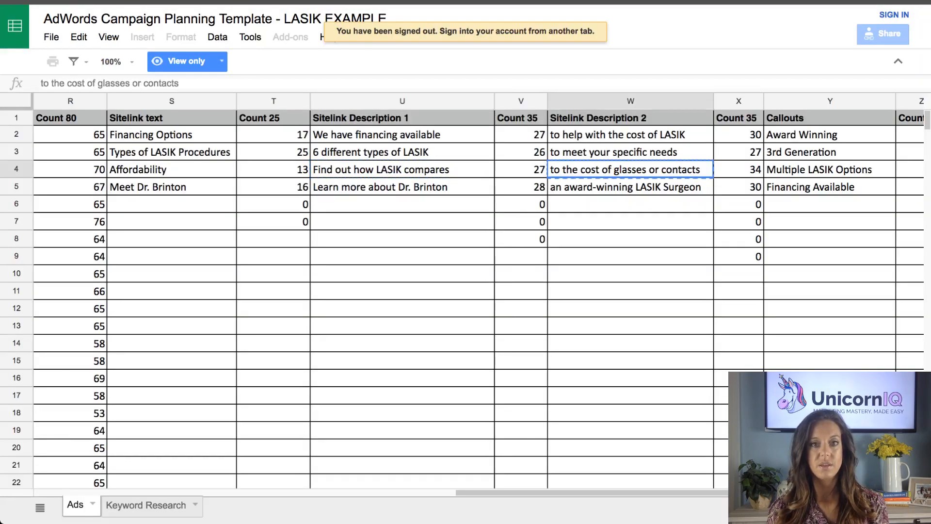
pyautogui.hotkey('ctrl', 'shift', 'Tab')
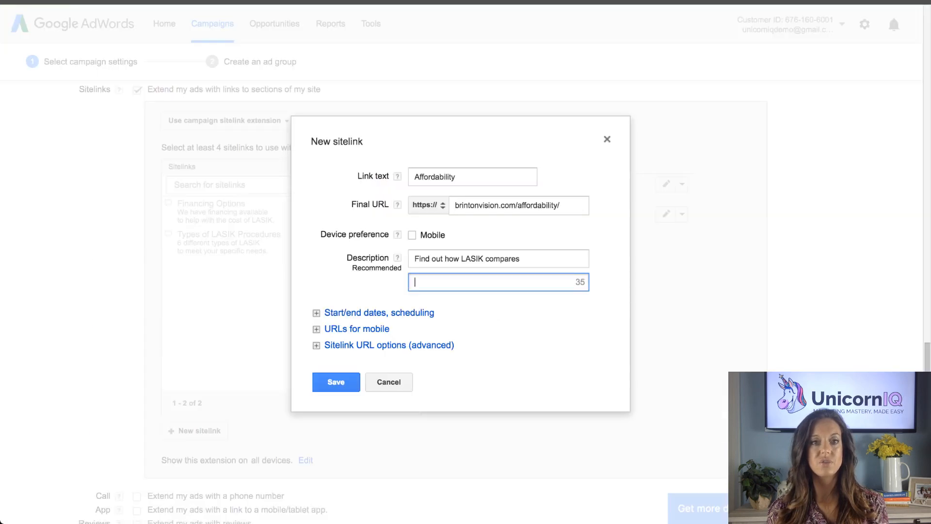
pyautogui.hotkey('ctrl', 'v')
pyautogui.press('Tab')
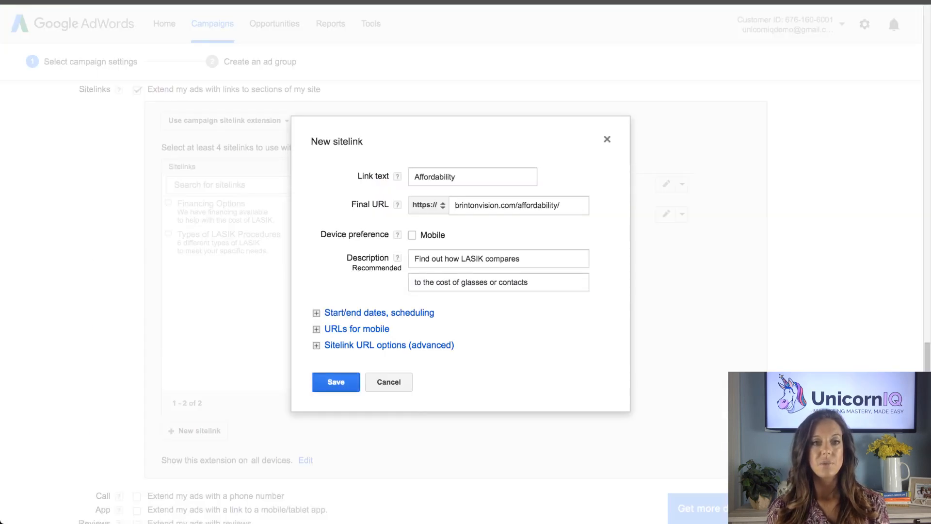
pyautogui.click(335, 382)
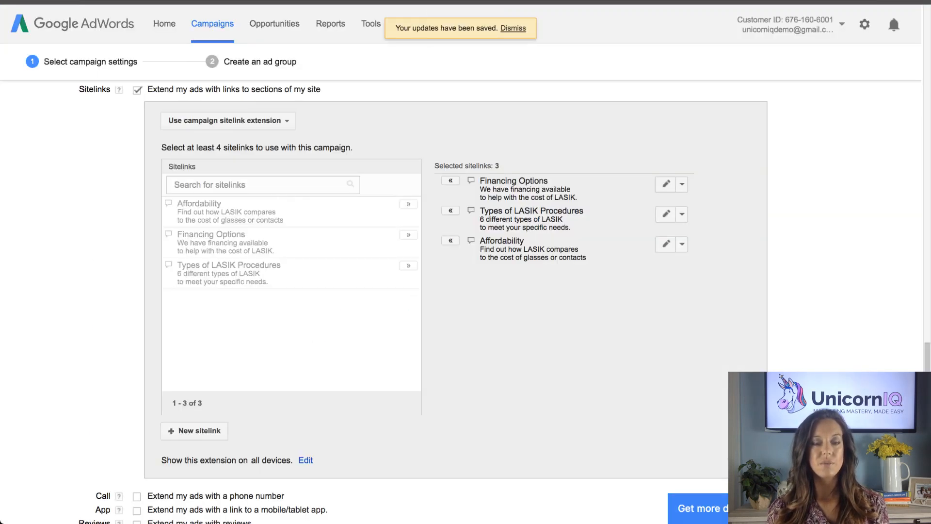
# Step: Create another sitelink, copying its link text from row 5 of the planning sheet, the entry about meeting the doctor
pyautogui.click(194, 430)
pyautogui.hotkey('ctrl', 'Tab')
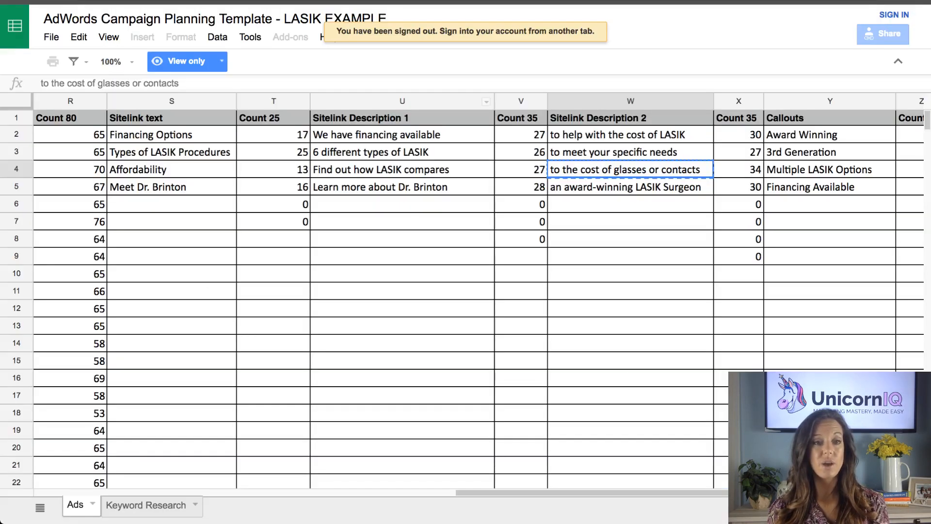
pyautogui.click(171, 187)
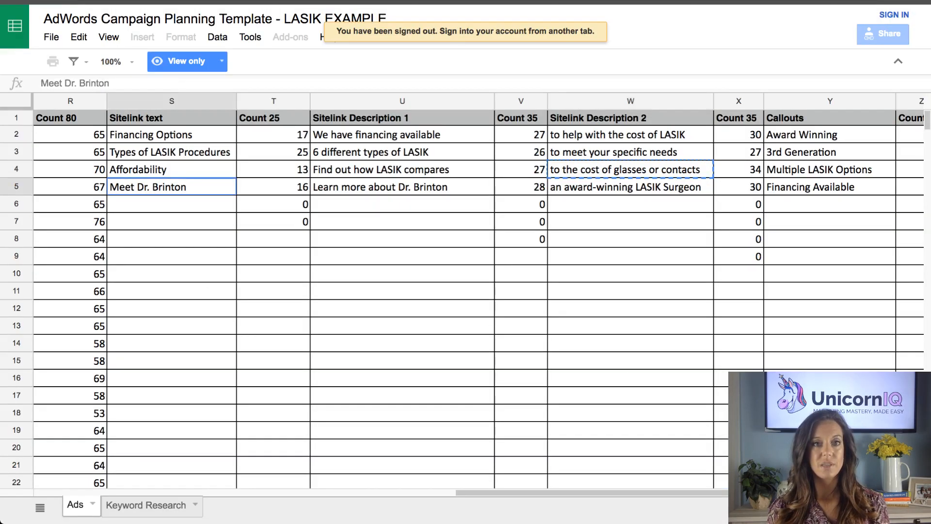
pyautogui.press('super+c')
pyautogui.hotkey('ctrl', 'shift', 'Tab')
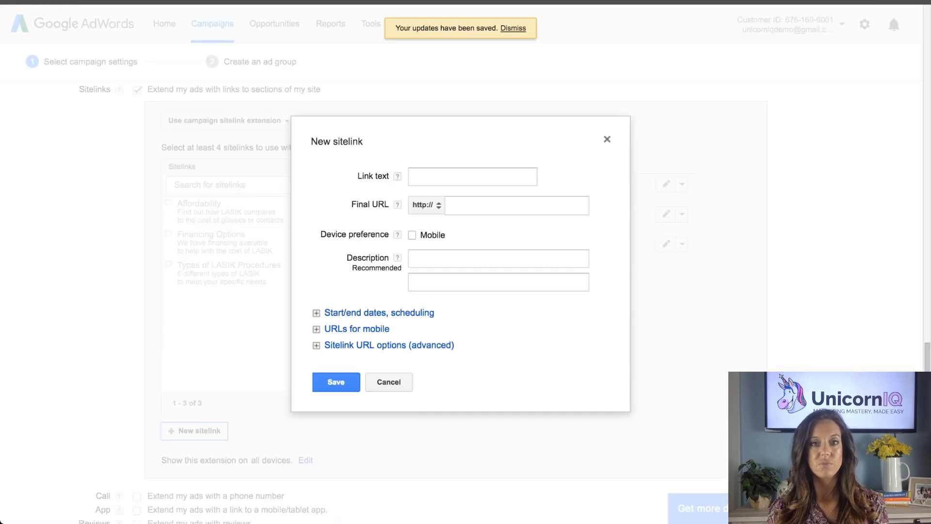
pyautogui.click(472, 177)
pyautogui.press('super+v')
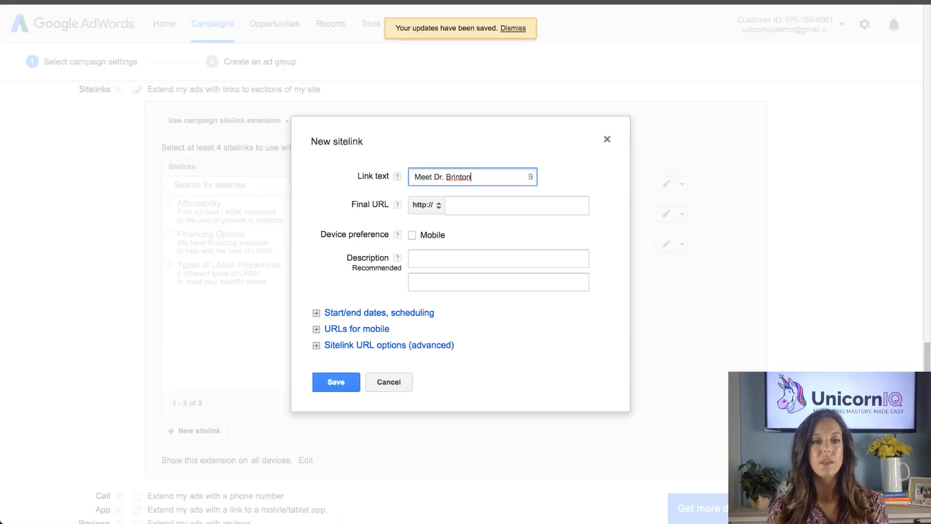
# Step: Set the sitelink's final URL to the doctor's page on the Brinton Vision website, removing the duplicate protocol prefix from the address
pyautogui.click(495, 205)
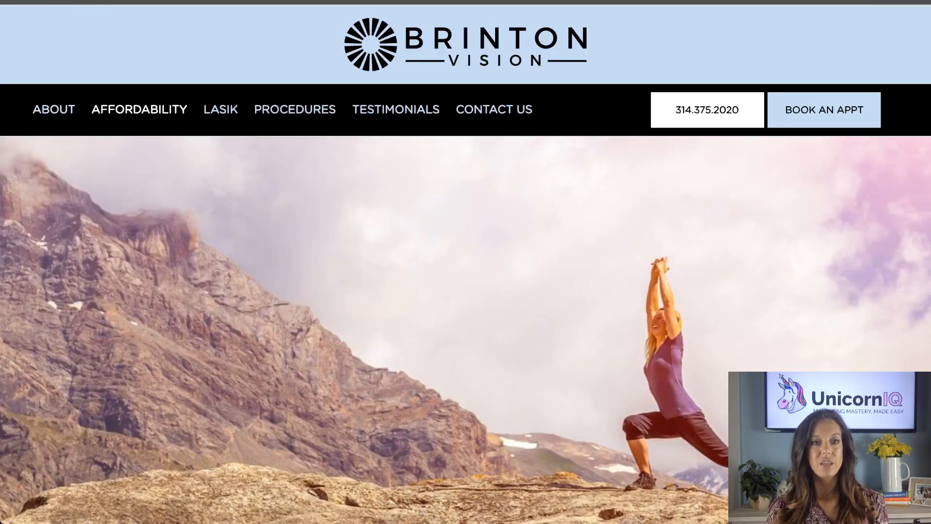
pyautogui.click(139, 110)
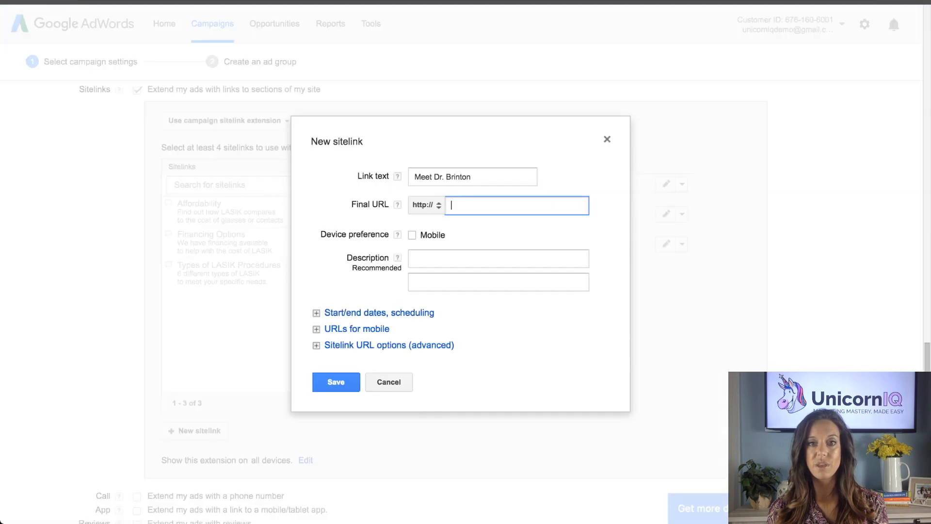
pyautogui.hotkey('ctrl', 'v')
pyautogui.moveTo(459, 206); pyautogui.dragTo(430, 205)
pyautogui.press('BackSpace')
# Step: Copy "Find out how LASIK compares" from the planning sheet into the first description line of the doctor sitelink
pyautogui.click(415, 259)
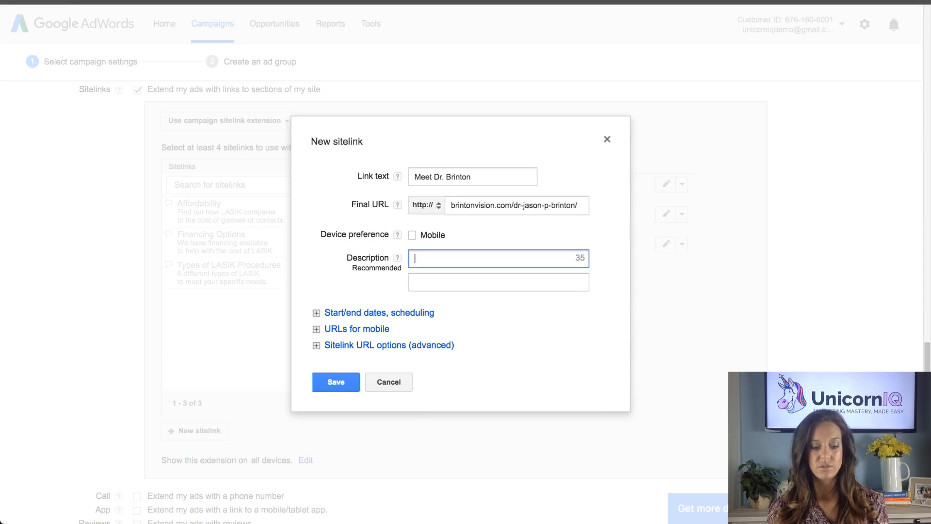
pyautogui.hotkey('ctrl', 'Tab')
pyautogui.click(402, 169)
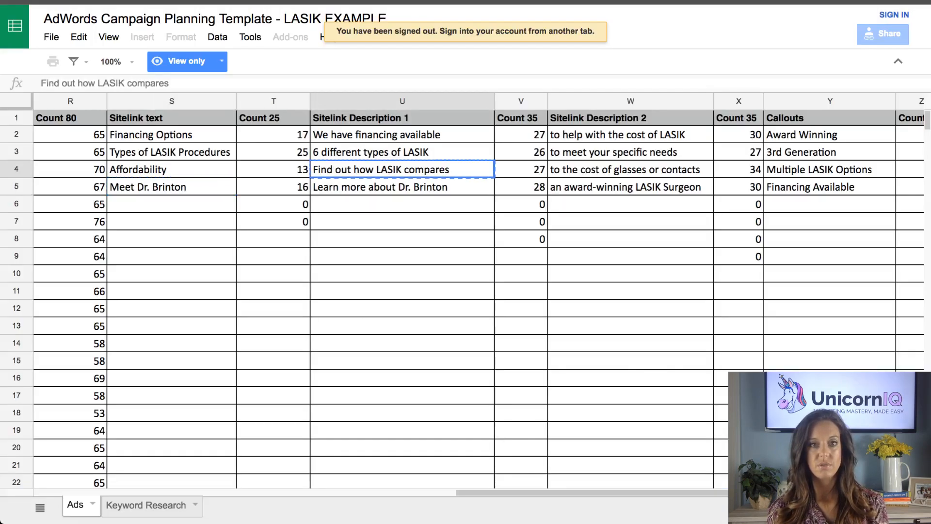
pyautogui.hotkey('ctrl', 'shift', 'Tab')
pyautogui.hotkey('ctrl', 'v')
pyautogui.press('Tab')
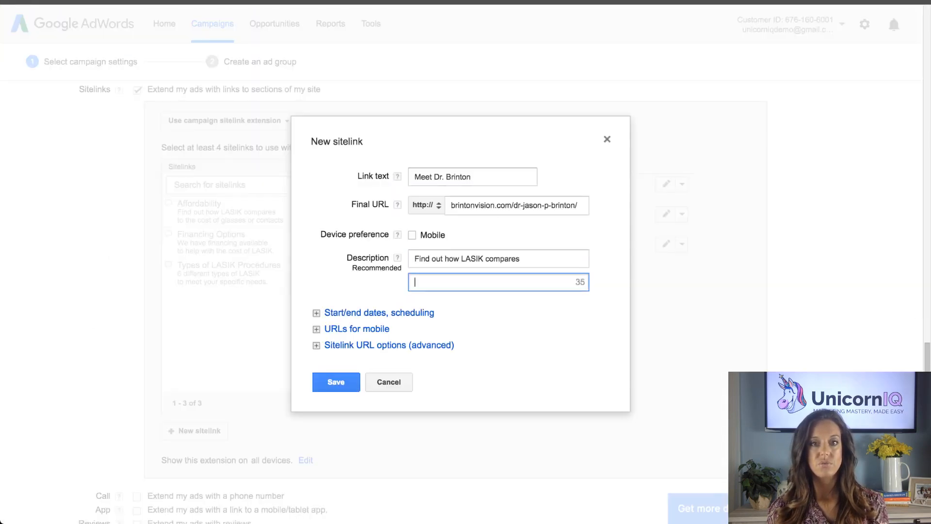
# Step: Fill the second description line with "to the cost of glasses or contacts", add a period, and save the doctor sitelink
pyautogui.hotkey('ctrl', 'Tab')
pyautogui.click(630, 169)
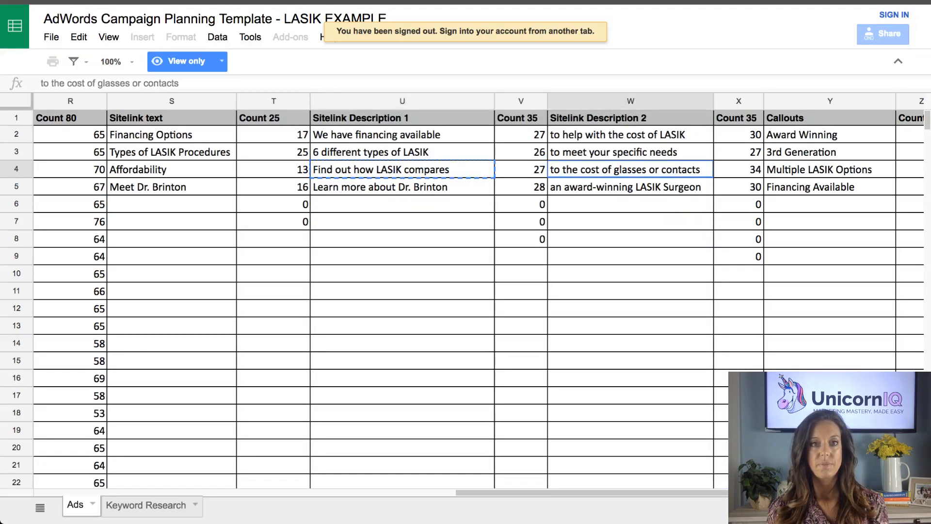
pyautogui.hotkey('ctrl', 'c')
pyautogui.hotkey('ctrl', 'shift', 'Tab')
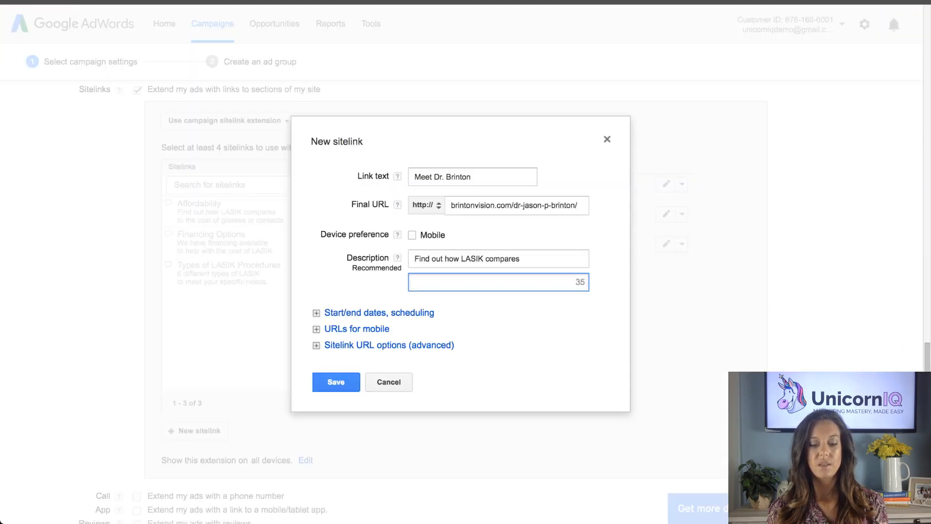
pyautogui.hotkey('ctrl', 'v')
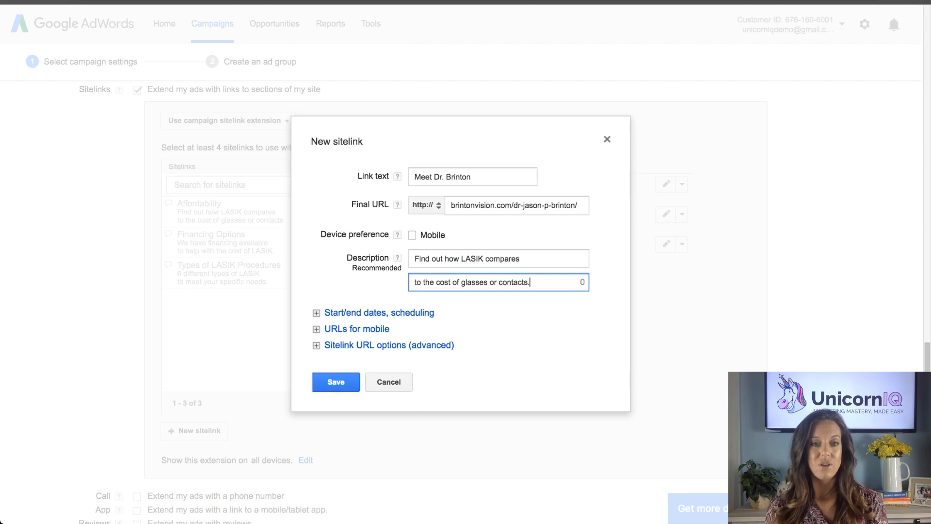
pyautogui.click(336, 382)
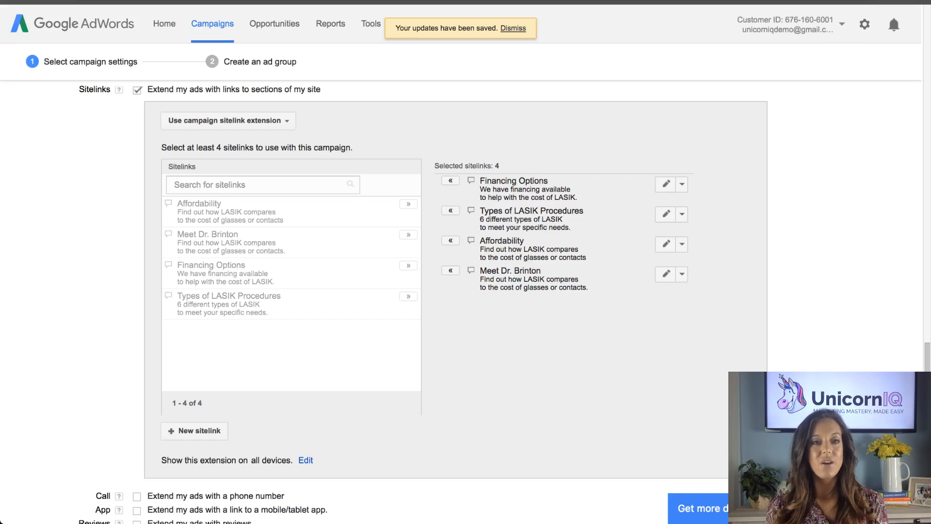
# Step: Enable the call extension for the campaign and start a new phone number for it
pyautogui.scroll(1, 456, 291)
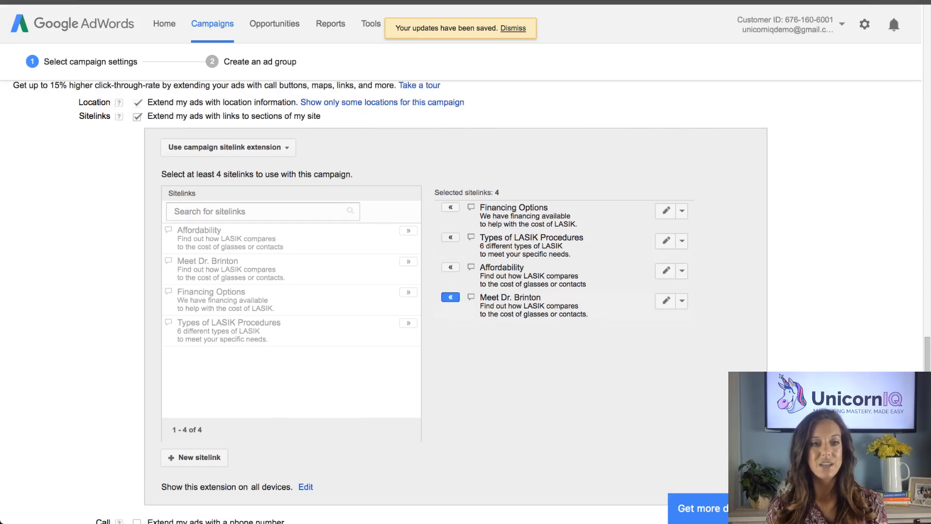
pyautogui.scroll(-1, 450, 296)
pyautogui.scroll(-4, 455, 291)
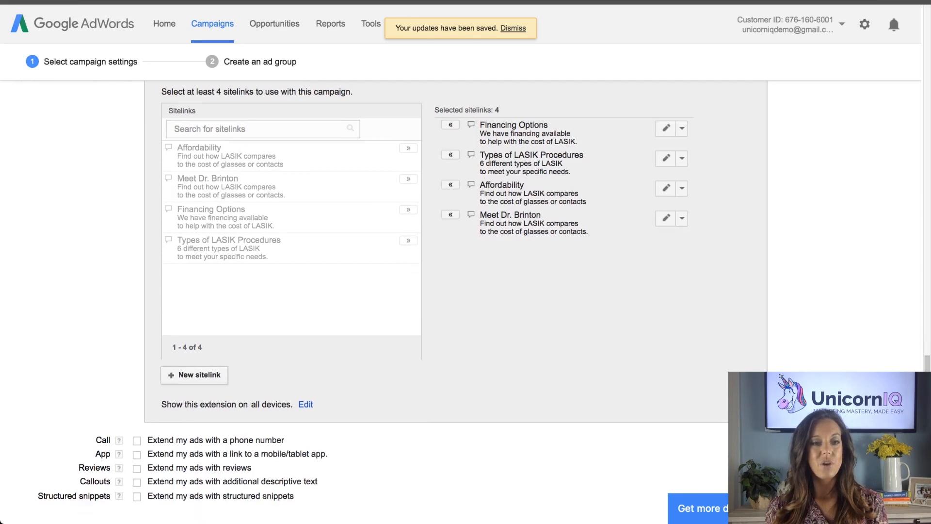
pyautogui.scroll(-1, 456, 291)
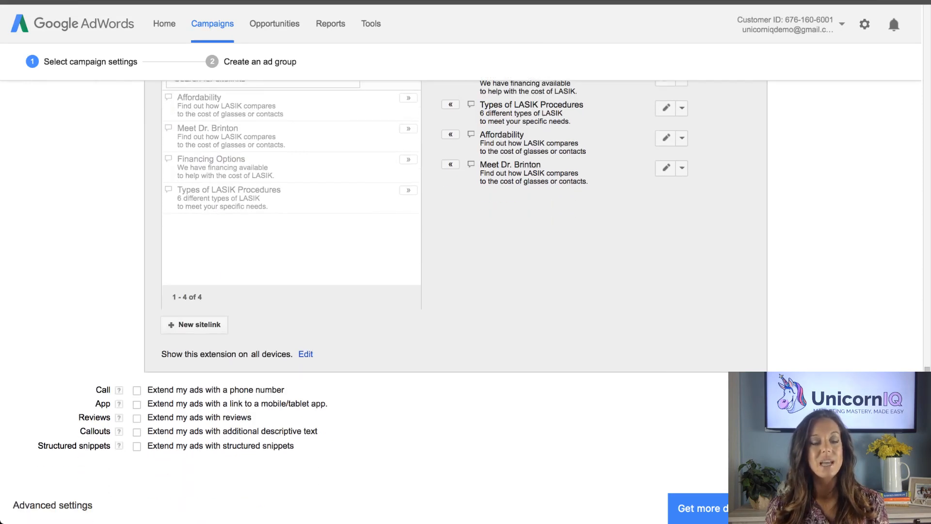
pyautogui.click(137, 390)
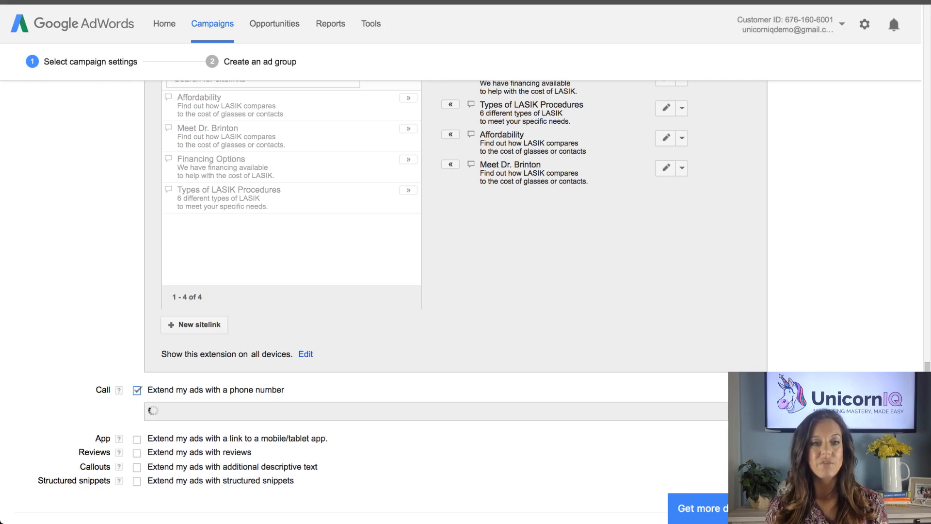
pyautogui.scroll(-3, 456, 301)
pyautogui.scroll(-4, 456, 301)
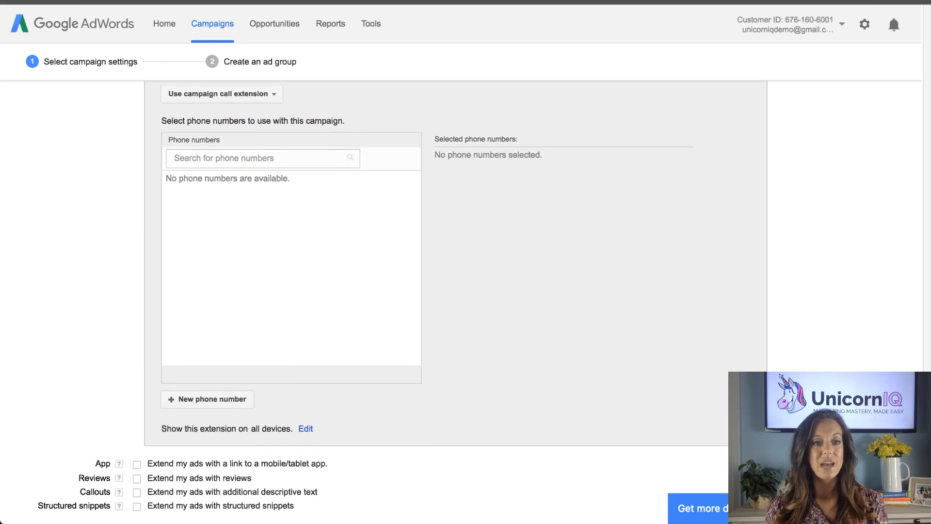
pyautogui.scroll(-1, 207, 388)
pyautogui.click(207, 384)
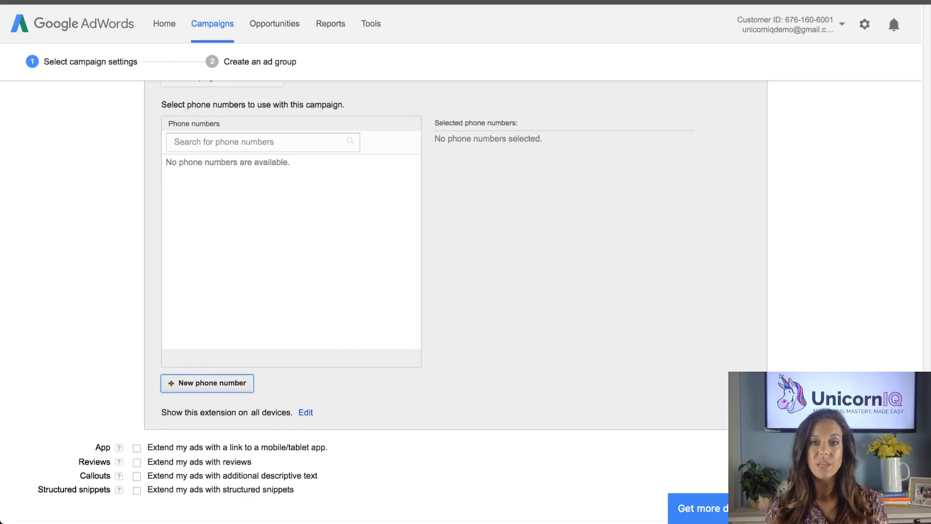
# Step: Look up the clinic's phone number on the Brinton Vision website and enter it for the new United States call extension number
pyautogui.scroll(-1, 614, 232)
pyautogui.click(614, 232)
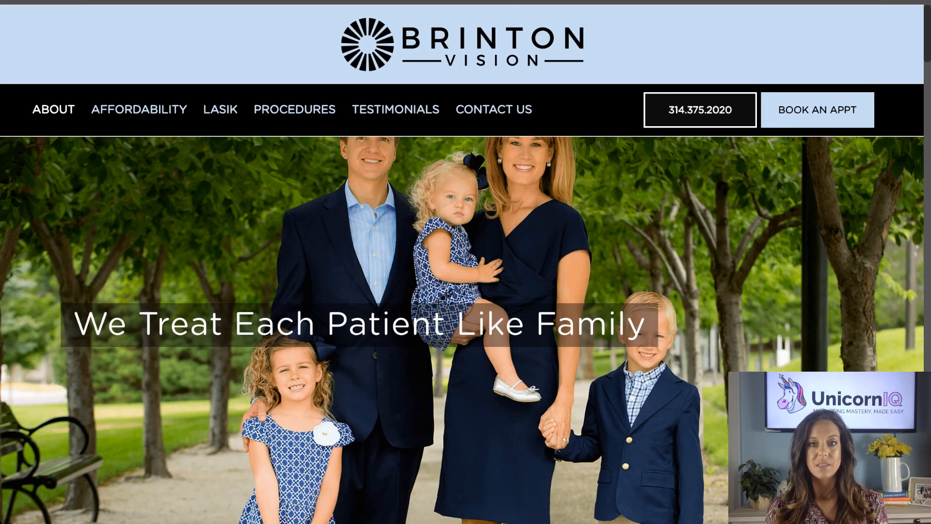
pyautogui.scroll(-10, 465, 291)
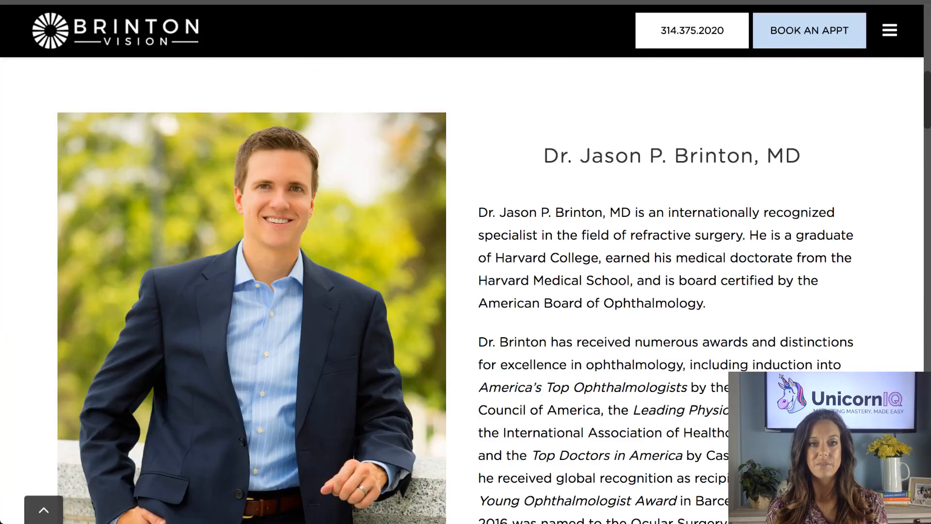
pyautogui.scroll(-20, 465, 291)
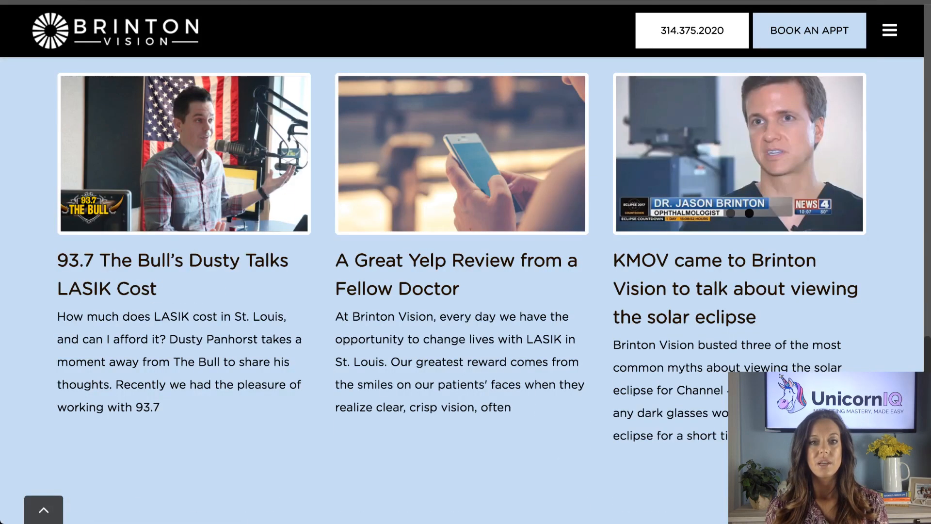
pyautogui.scroll(-15, 465, 291)
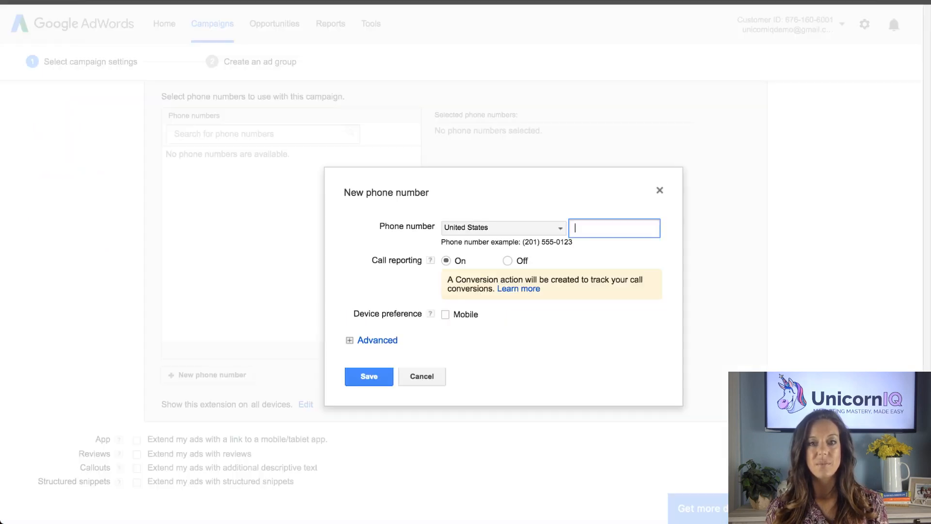
pyautogui.hotkey('ctrl', 'v')
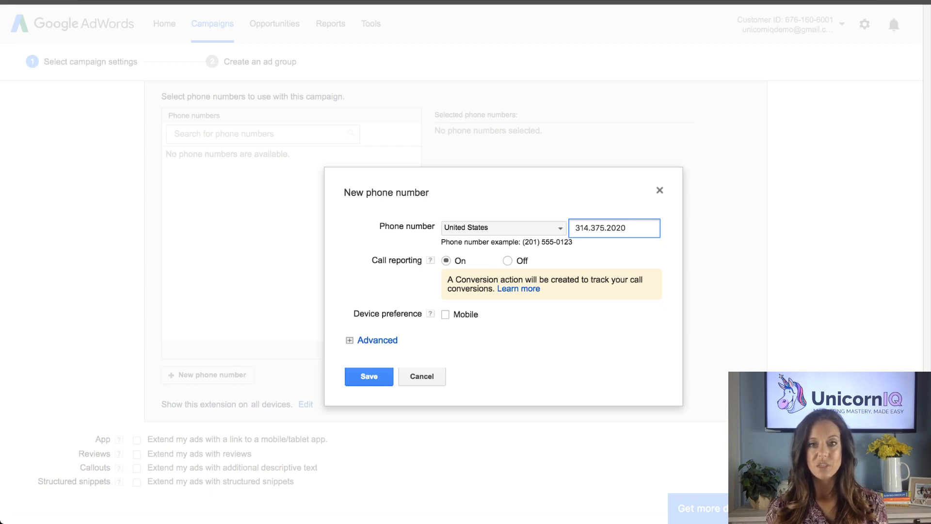
# Step: Replace the dots in the entered phone number with hyphens
pyautogui.press('Right')
pyautogui.press('BackSpace')
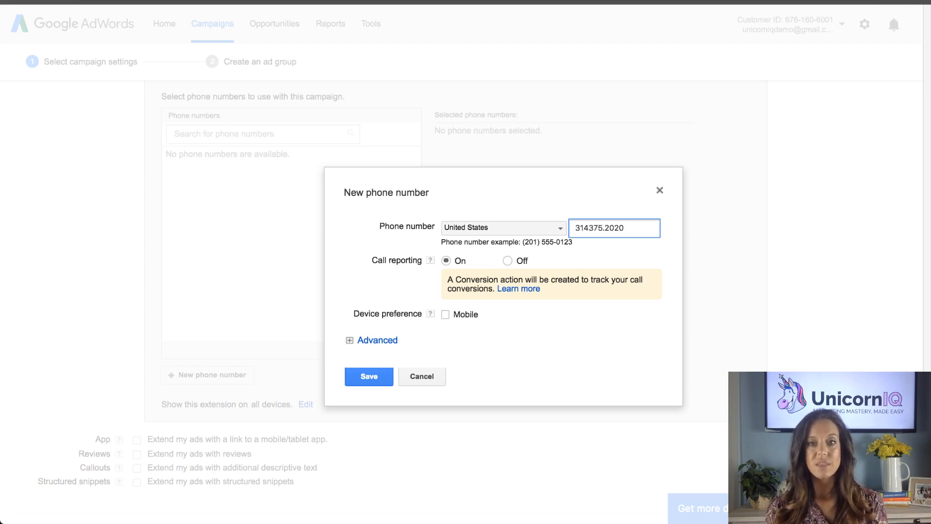
pyautogui.write('-')
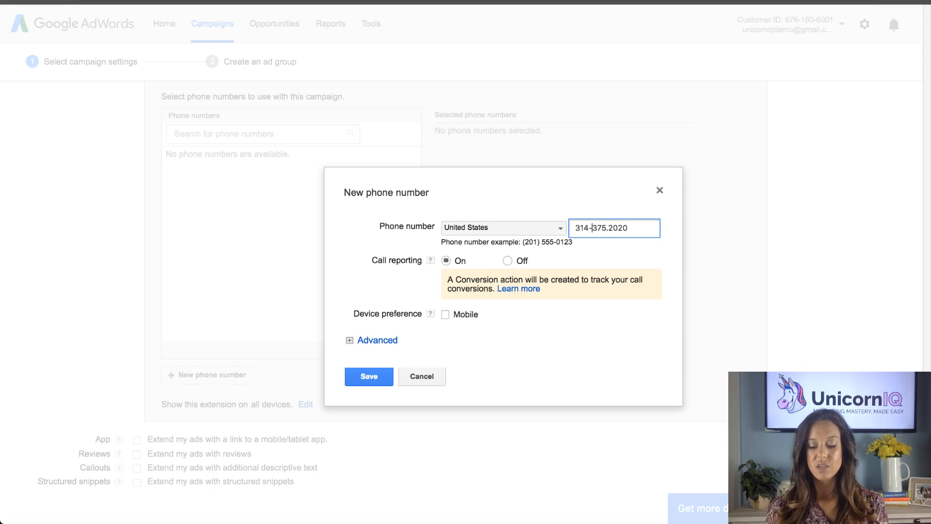
pyautogui.moveTo(609, 228); pyautogui.dragTo(613, 228)
pyautogui.write('-')
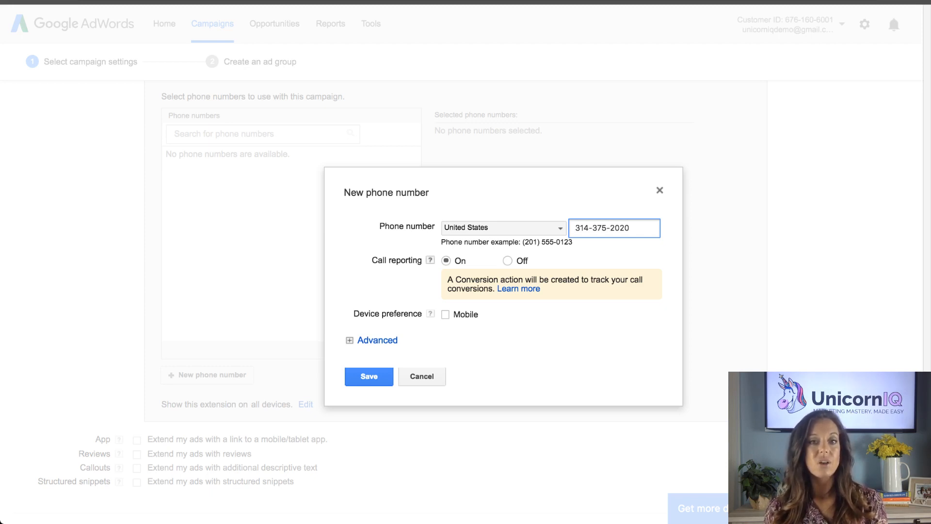
# Step: Expand the advanced phone number options and check the start date calendar, leaving the dates blank
pyautogui.moveTo(430, 260)
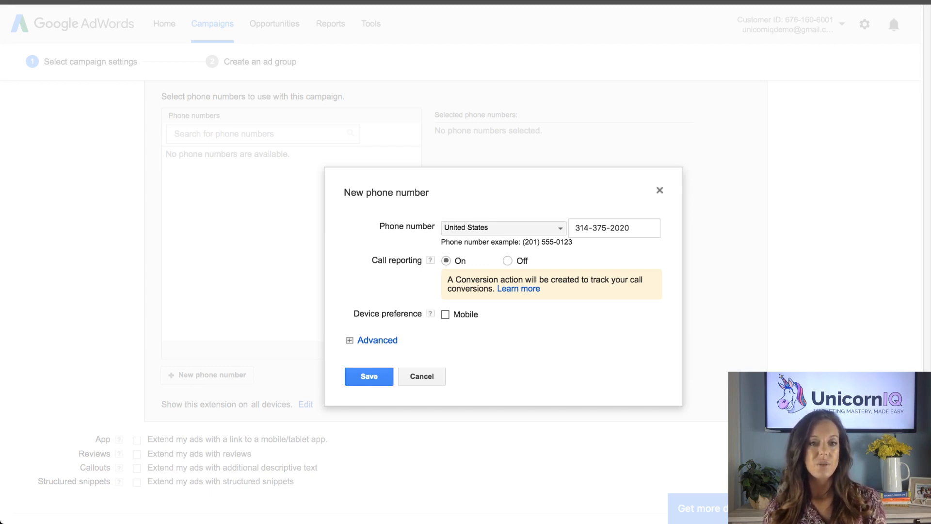
pyautogui.click(377, 340)
pyautogui.scroll(-1, 469, 345)
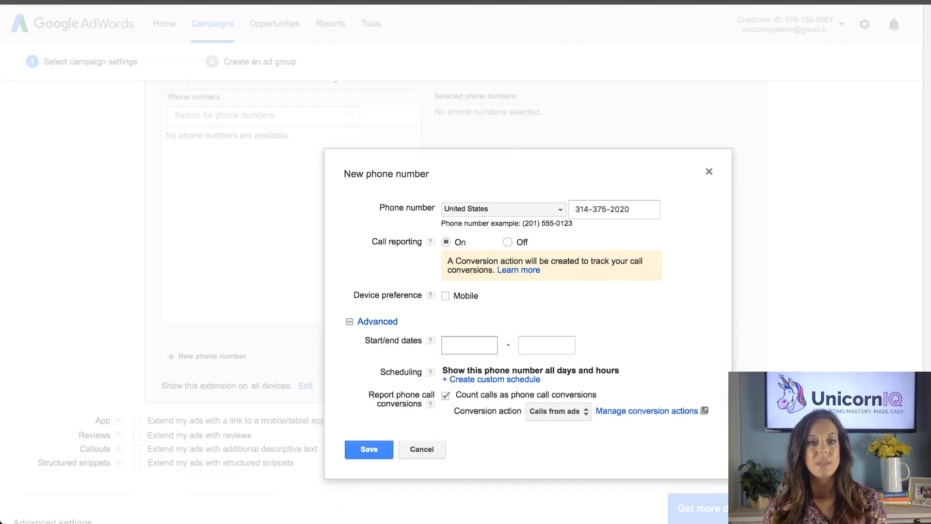
pyautogui.click(469, 345)
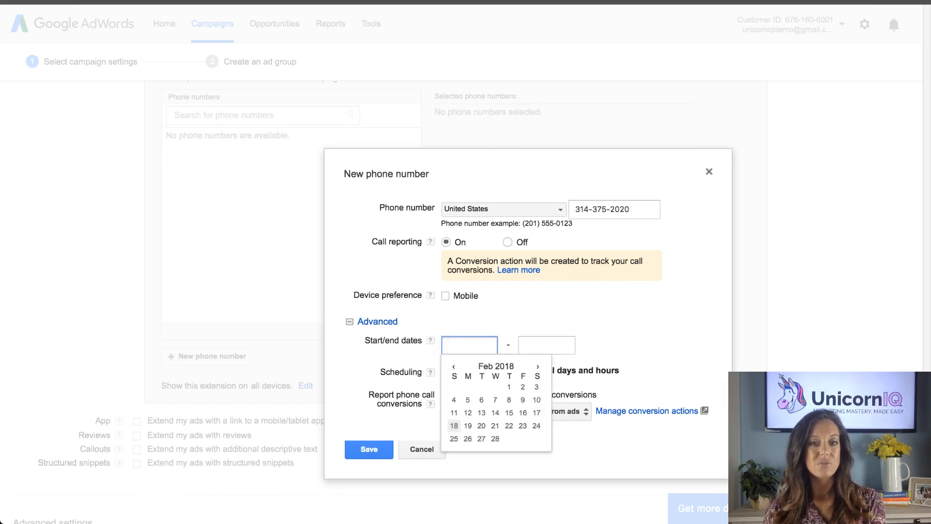
pyautogui.click(614, 335)
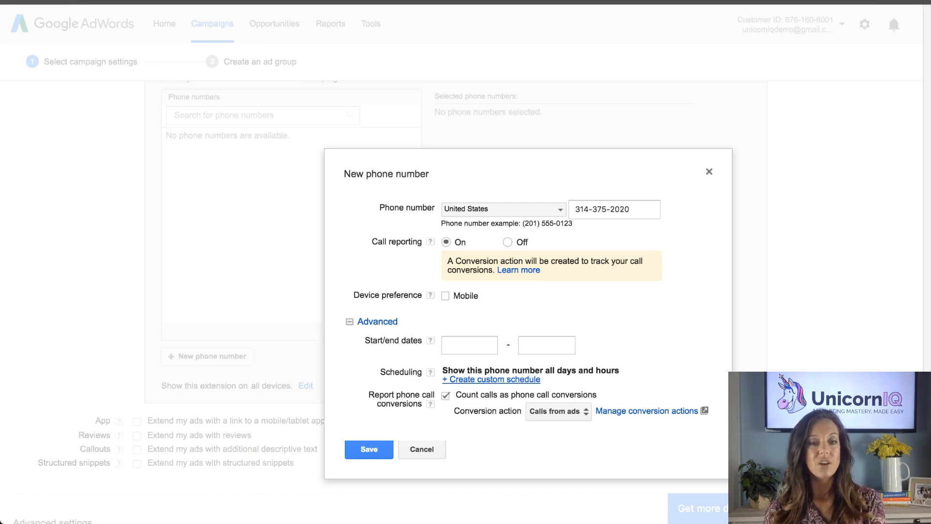
# Step: Create a custom schedule for the phone number on all days, starting at 8 AM
pyautogui.click(491, 379)
pyautogui.scroll(-3, 504, 364)
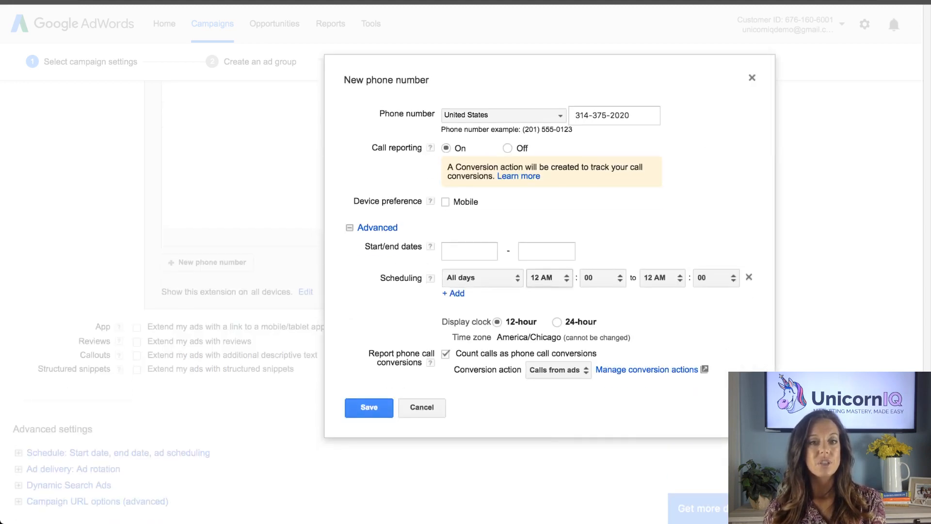
pyautogui.click(549, 277)
pyautogui.click(553, 410)
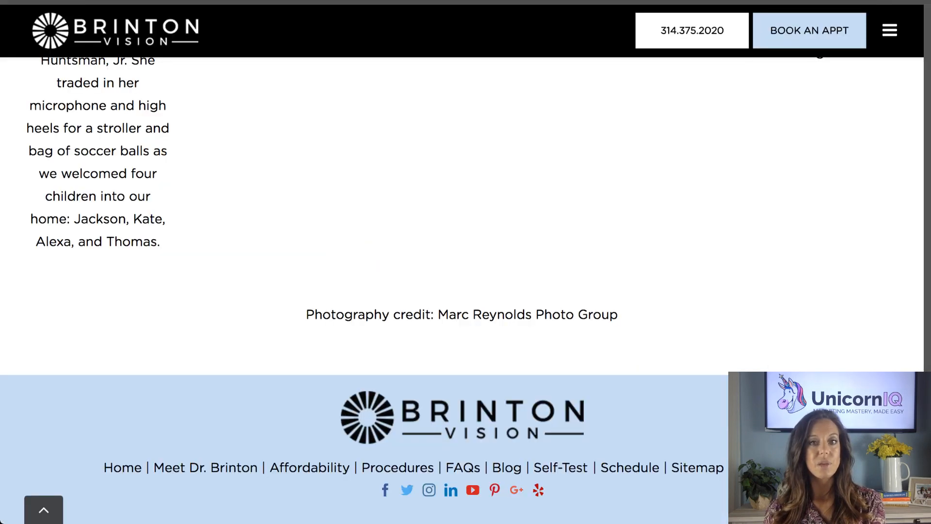
# Step: Open the Schedule page of the Brinton Vision website and look through its contact details for the clinic's opening hours
pyautogui.scroll(20, 465, 262)
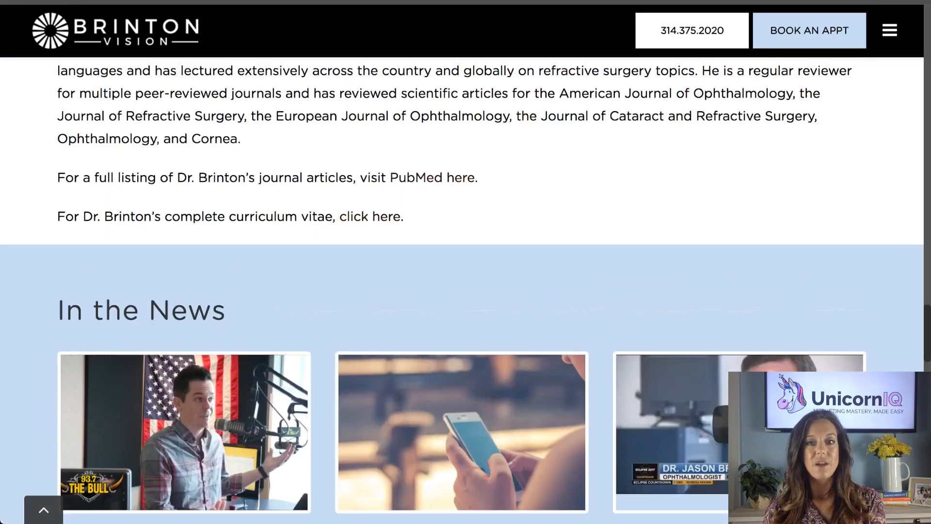
pyautogui.scroll(6, 465, 262)
pyautogui.click(889, 30)
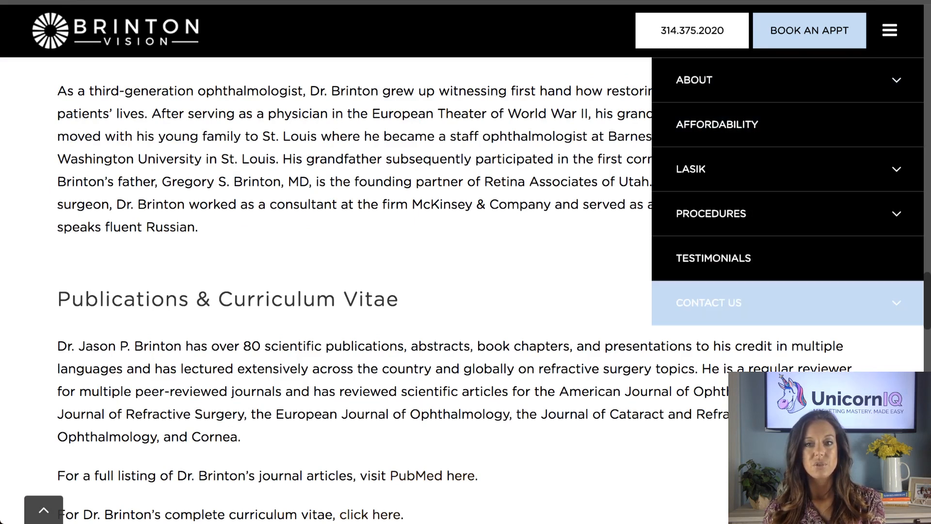
pyautogui.click(896, 303)
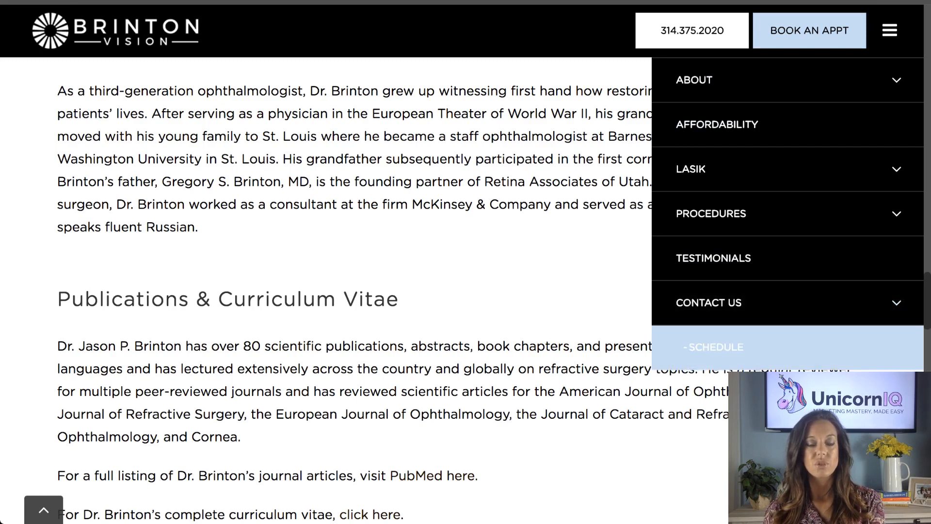
pyautogui.click(715, 347)
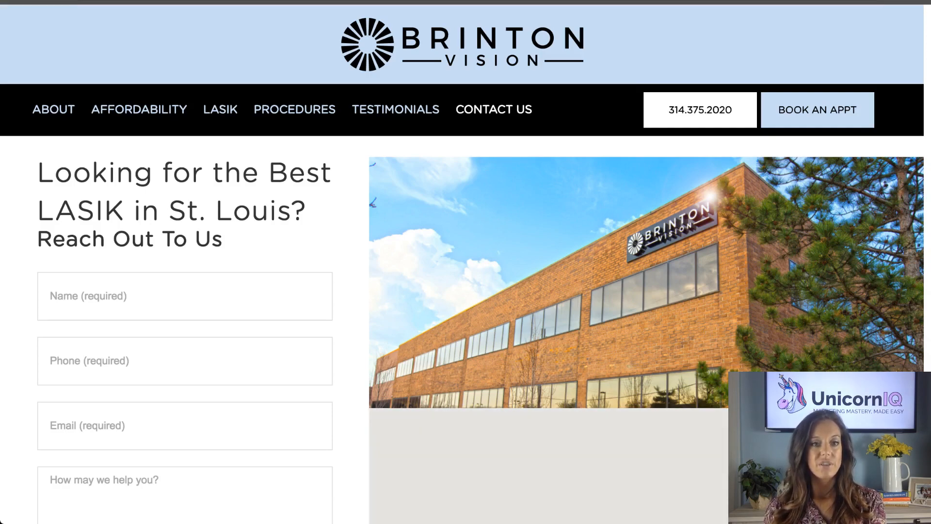
pyautogui.scroll(-4, 466, 262)
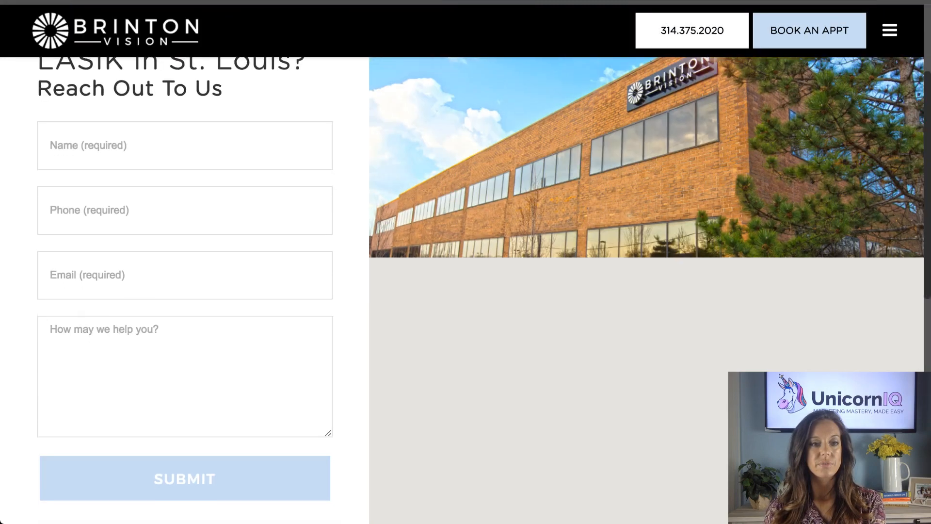
pyautogui.scroll(-5, 465, 262)
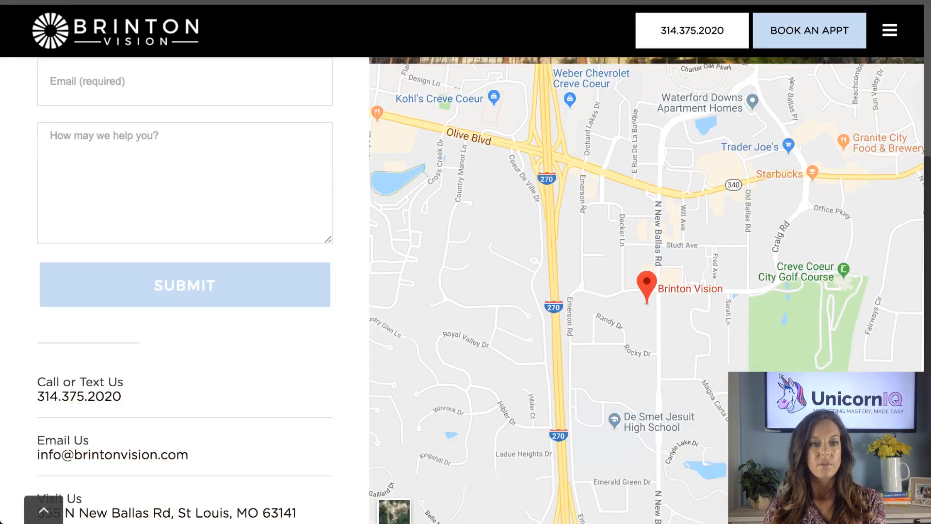
pyautogui.scroll(-7, 466, 262)
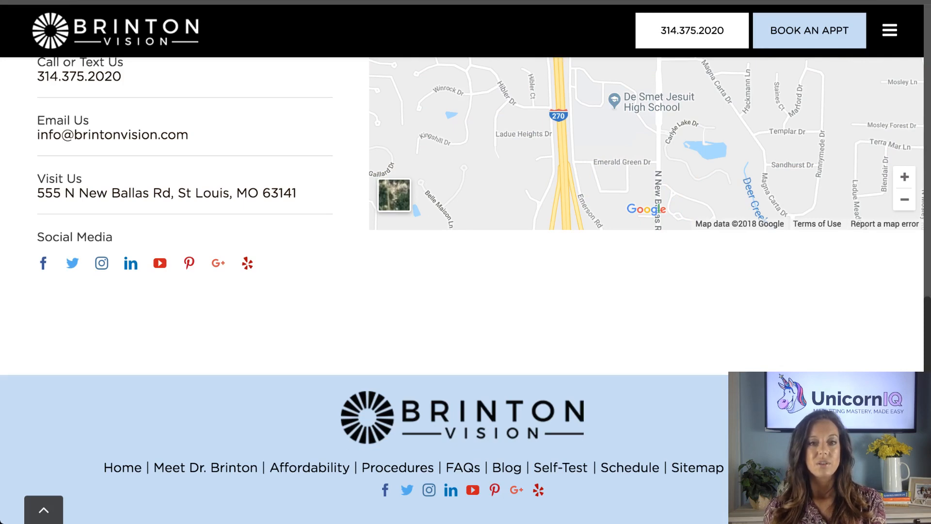
pyautogui.scroll(12, 466, 262)
pyautogui.scroll(1, 465, 261)
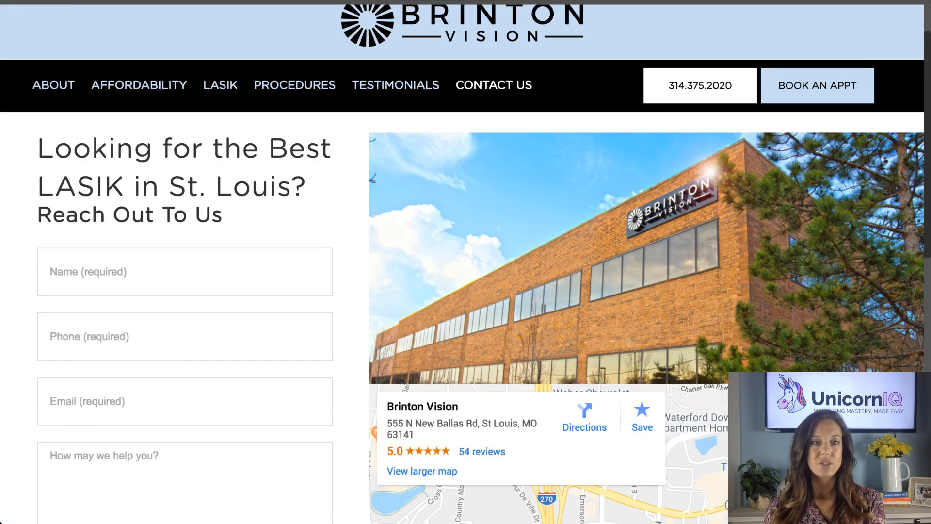
pyautogui.scroll(1, 466, 262)
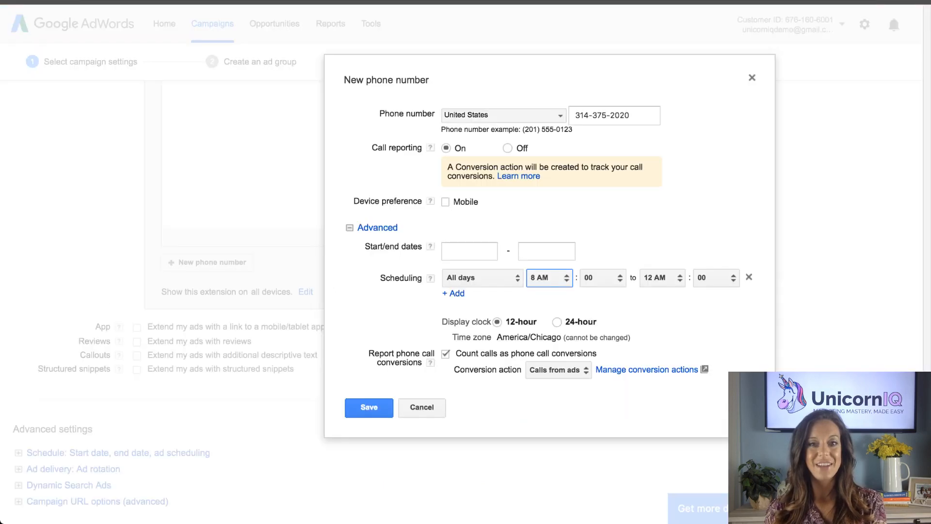
# Step: End the call schedule at 5 PM and save the phone number with Calls from ads as its conversion action
pyautogui.click(662, 277)
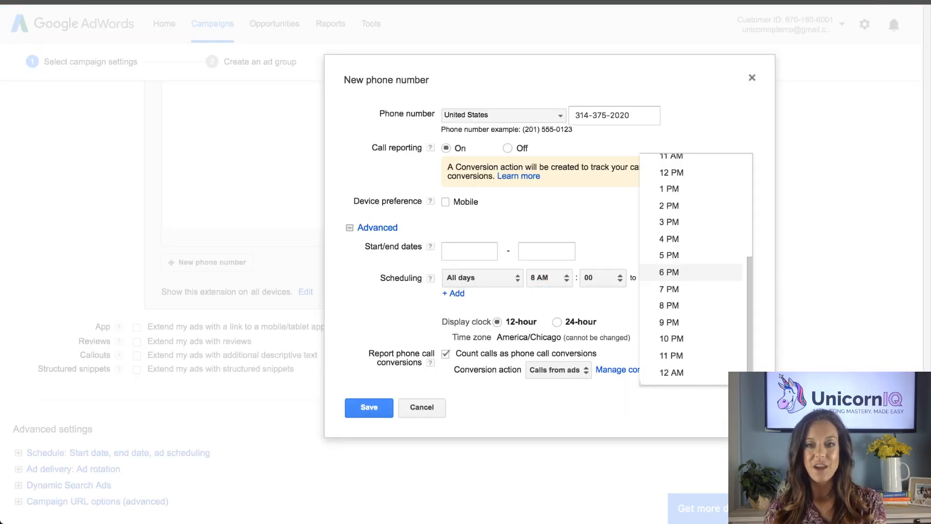
pyautogui.click(669, 255)
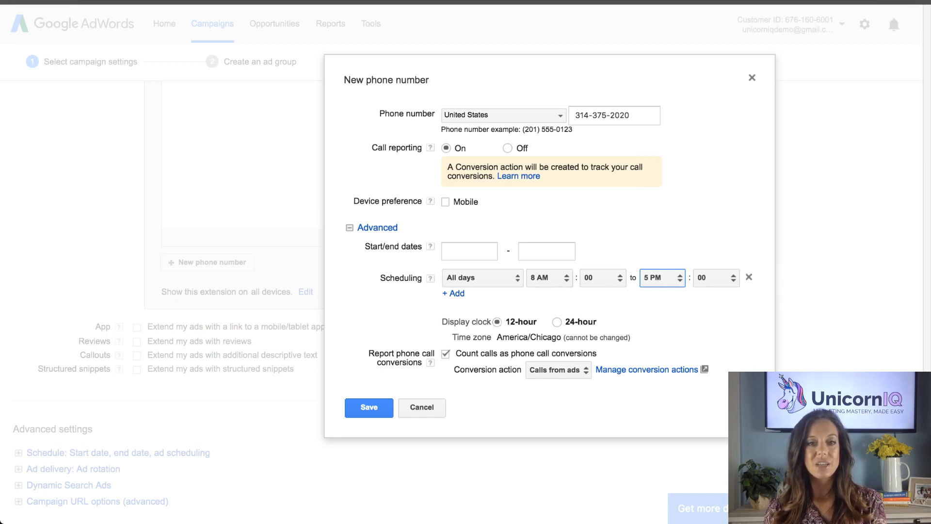
pyautogui.moveTo(369, 352); pyautogui.dragTo(435, 364)
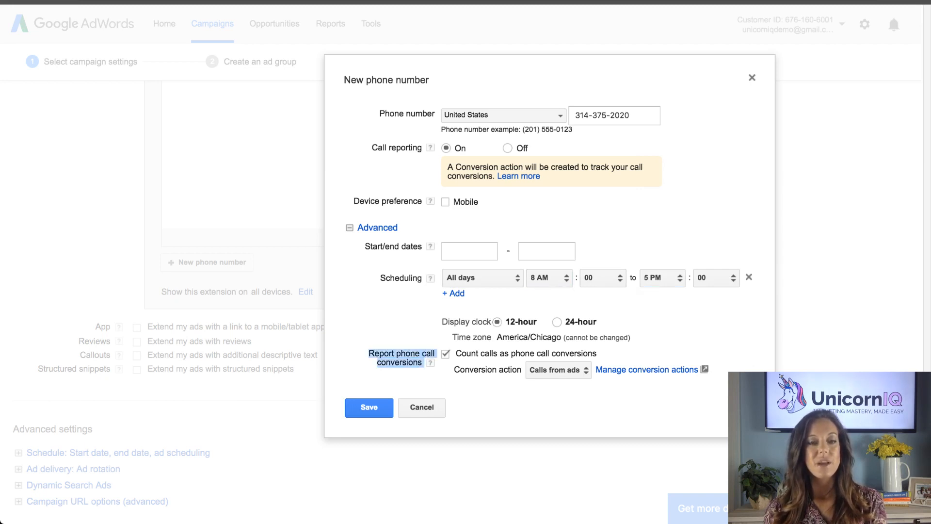
pyautogui.click(418, 373)
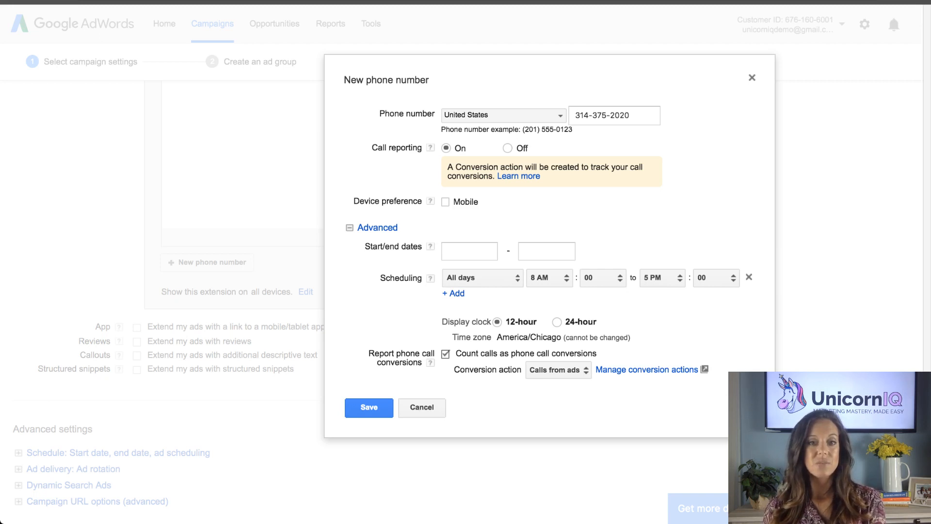
pyautogui.click(558, 370)
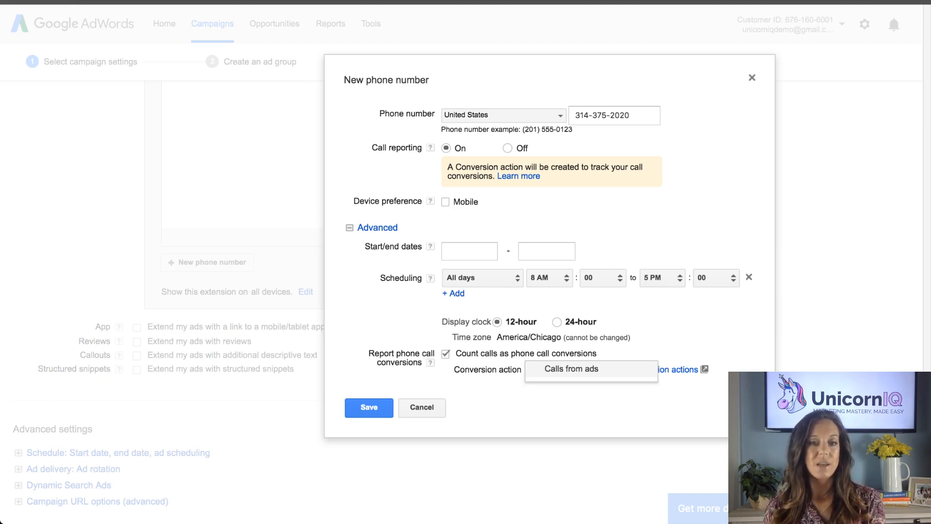
pyautogui.click(562, 369)
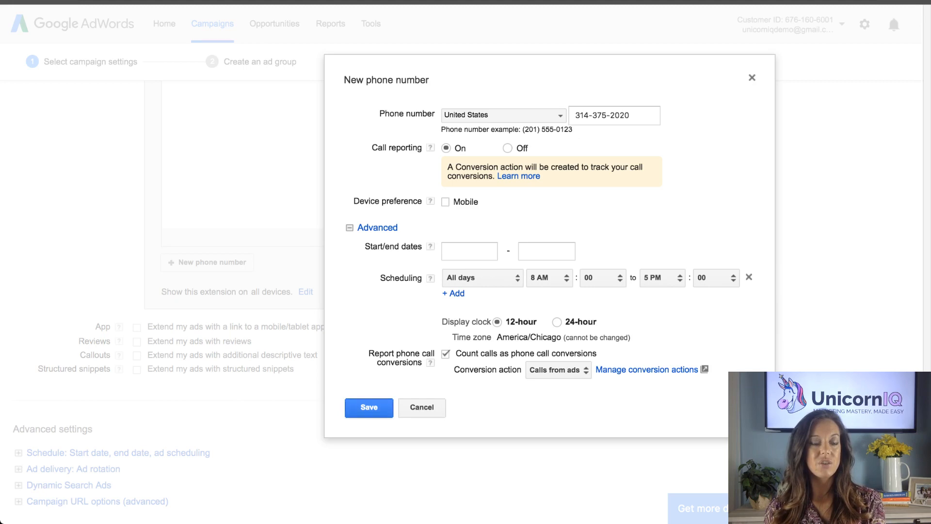
pyautogui.click(368, 407)
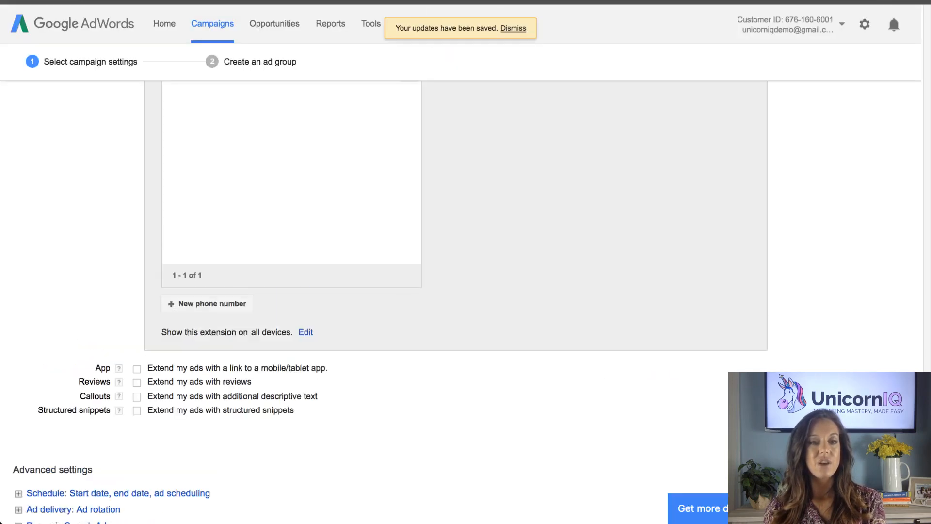
# Step: Review the saved call extension and enable the review extension for the campaign
pyautogui.scroll(5, 456, 262)
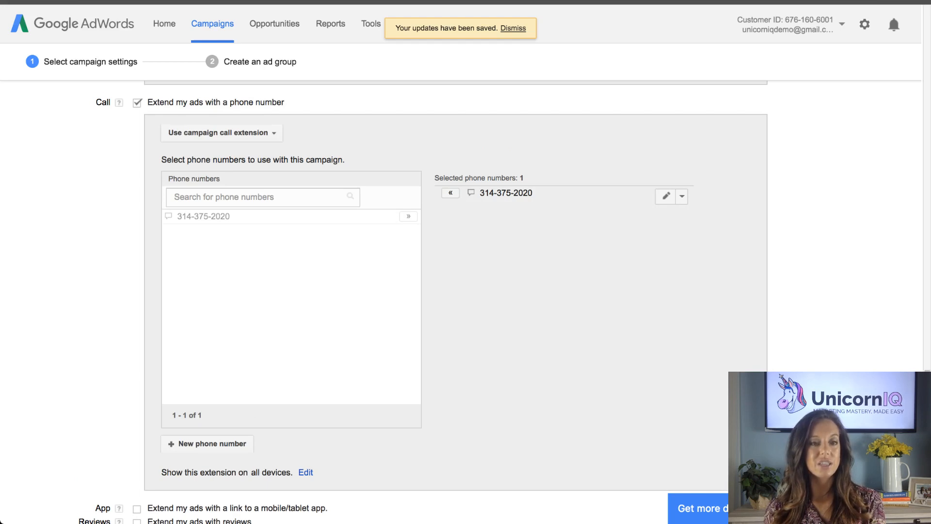
pyautogui.scroll(-1, 456, 300)
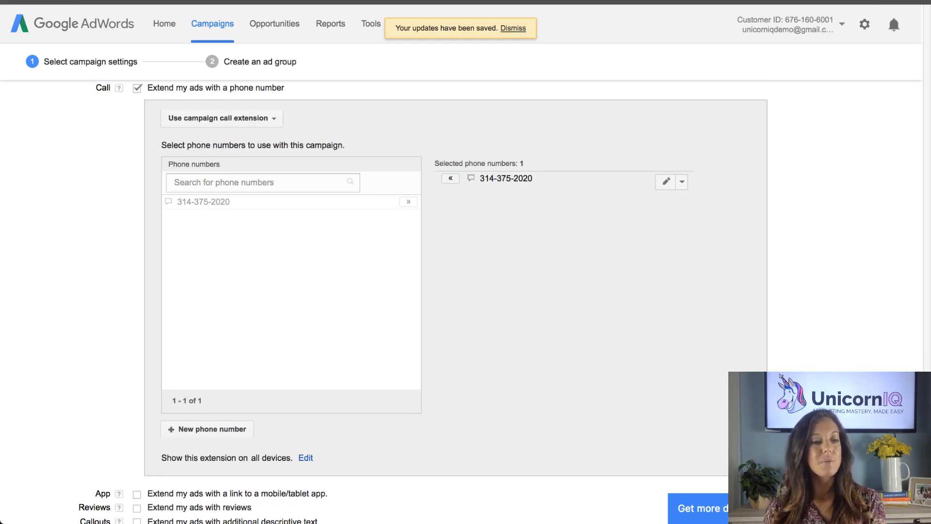
pyautogui.scroll(-2, 456, 301)
pyautogui.scroll(4, 456, 300)
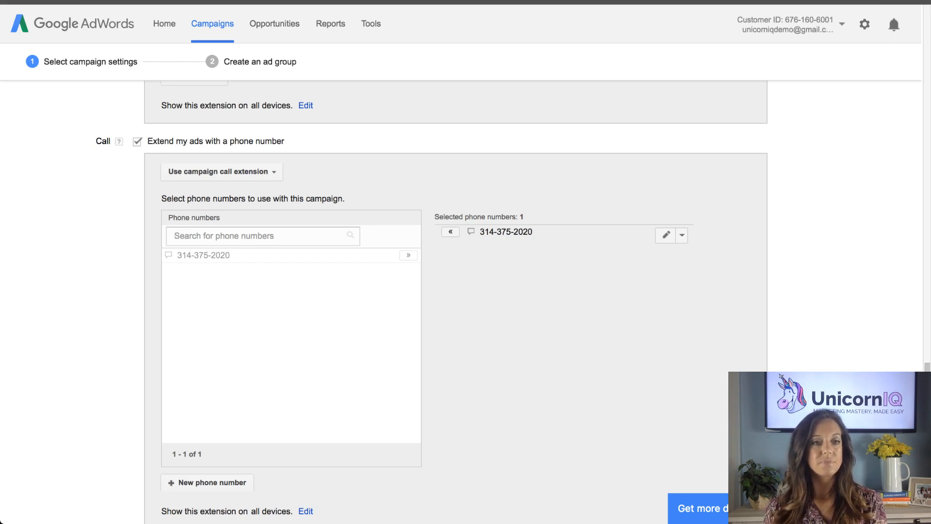
pyautogui.scroll(-5, 455, 300)
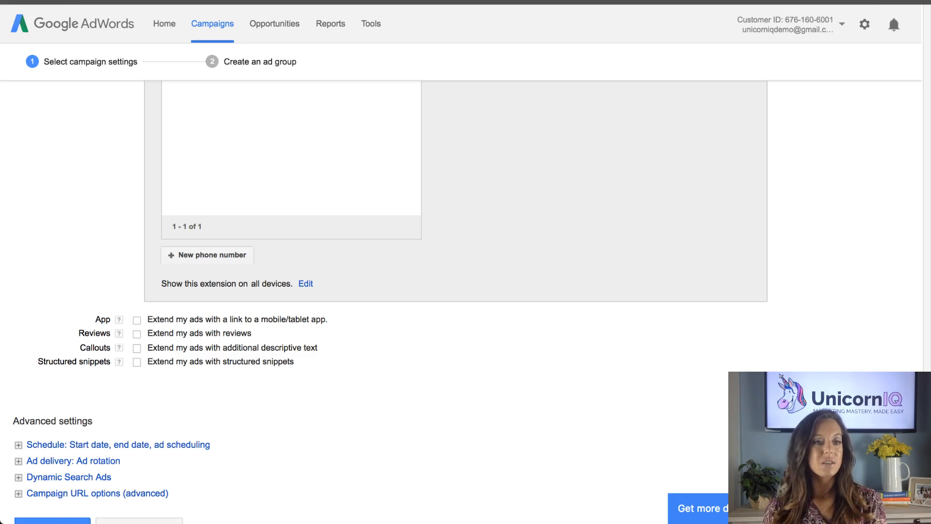
pyautogui.click(136, 334)
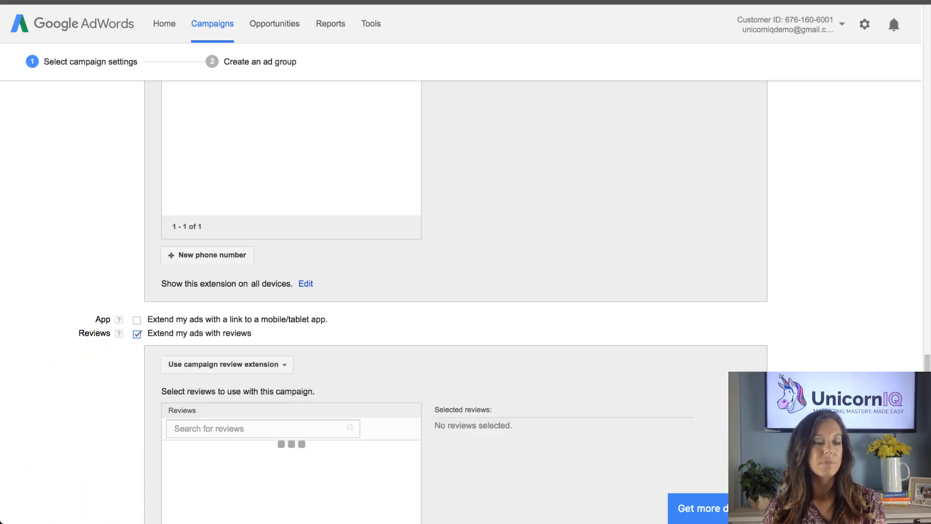
# Step: Inspect the new review form, close it without saving, and turn off the review extension for the campaign
pyautogui.scroll(-5, 456, 291)
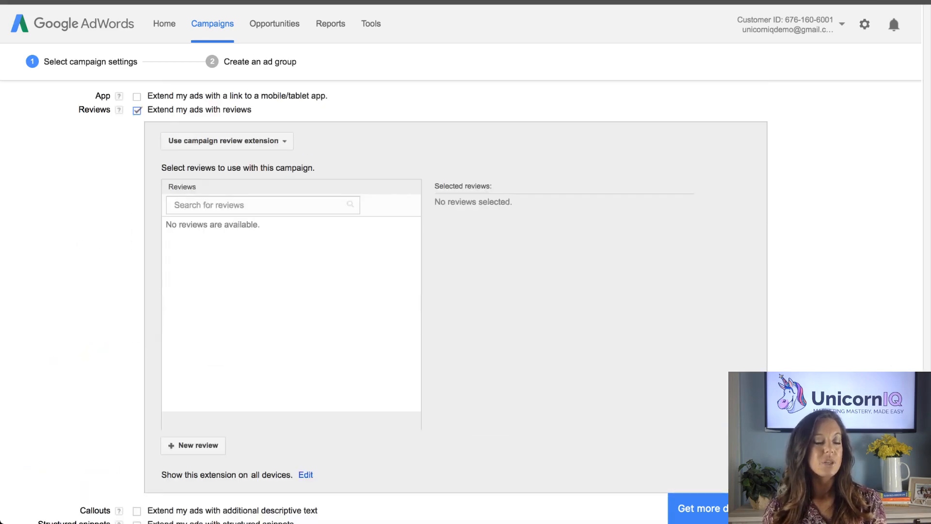
pyautogui.scroll(1, 456, 291)
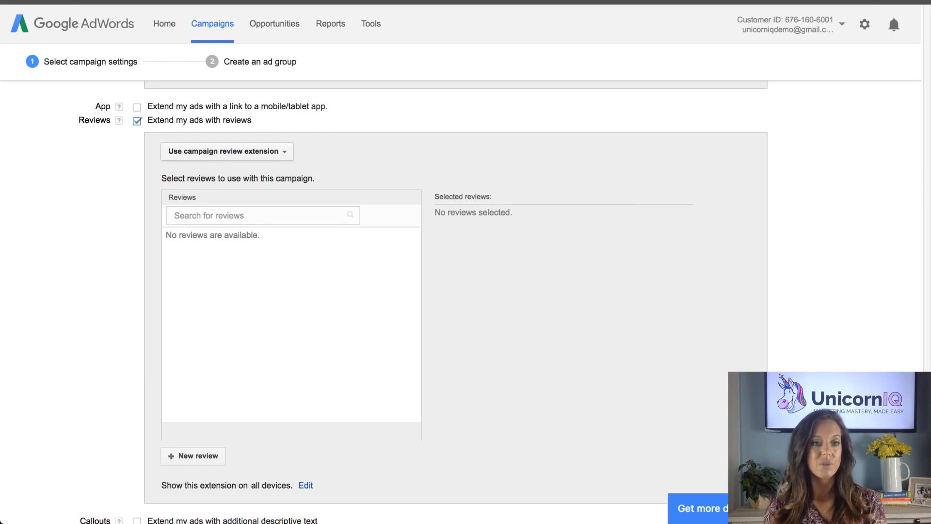
pyautogui.scroll(-1, 291, 301)
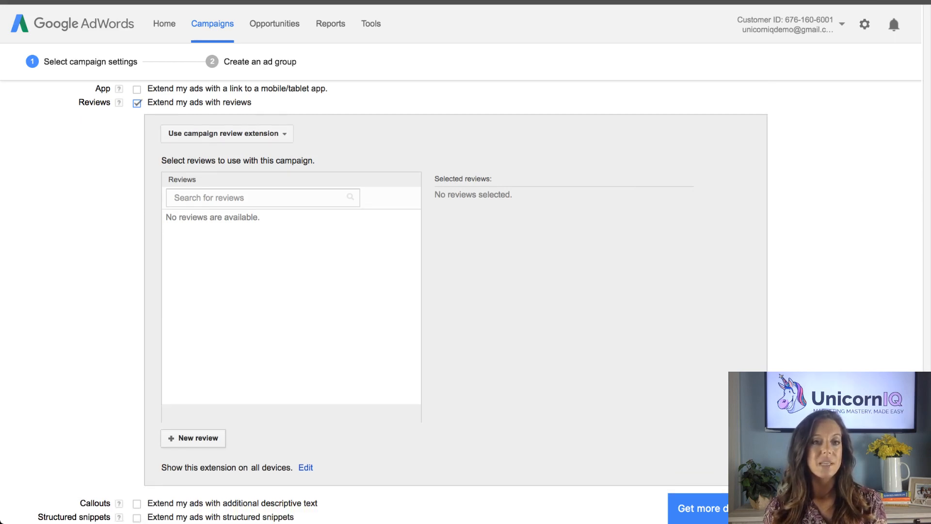
pyautogui.click(193, 438)
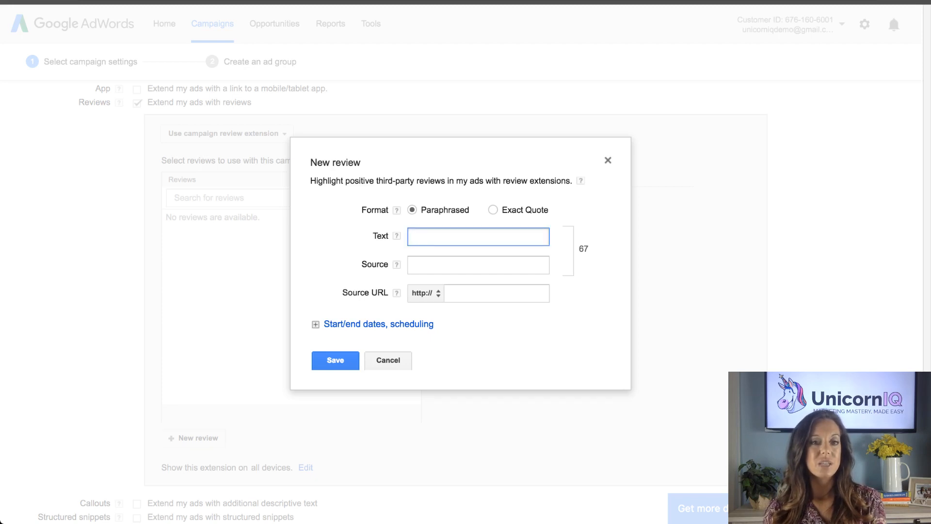
pyautogui.scroll(-1, 460, 264)
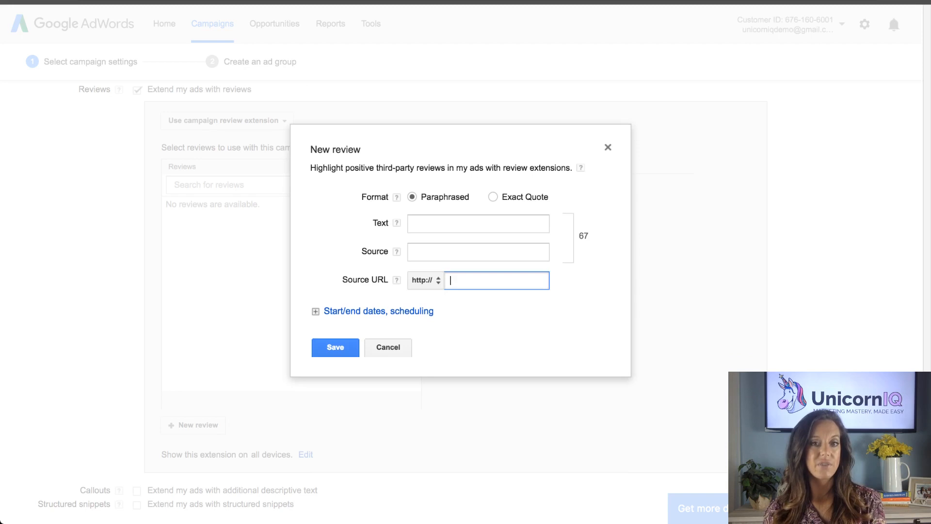
pyautogui.scroll(1, 461, 250)
pyautogui.click(608, 149)
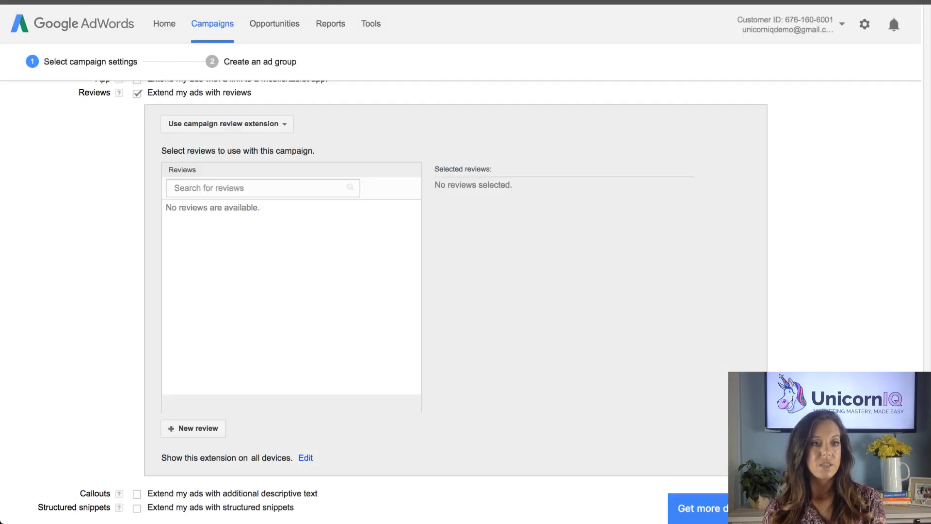
pyautogui.click(138, 94)
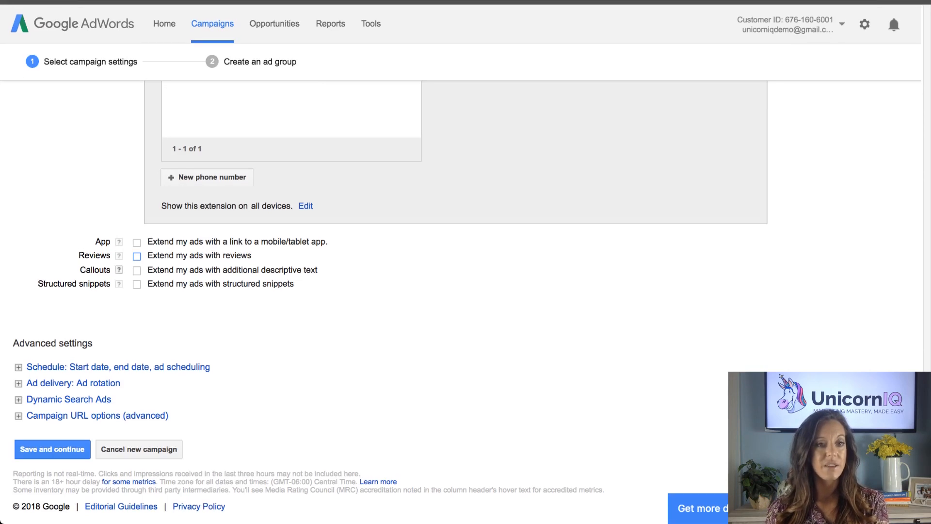
# Step: Enable the callout extension, start a new callout, and copy Award Winning from the Callouts column of the LASIK planning spreadsheet
pyautogui.click(136, 270)
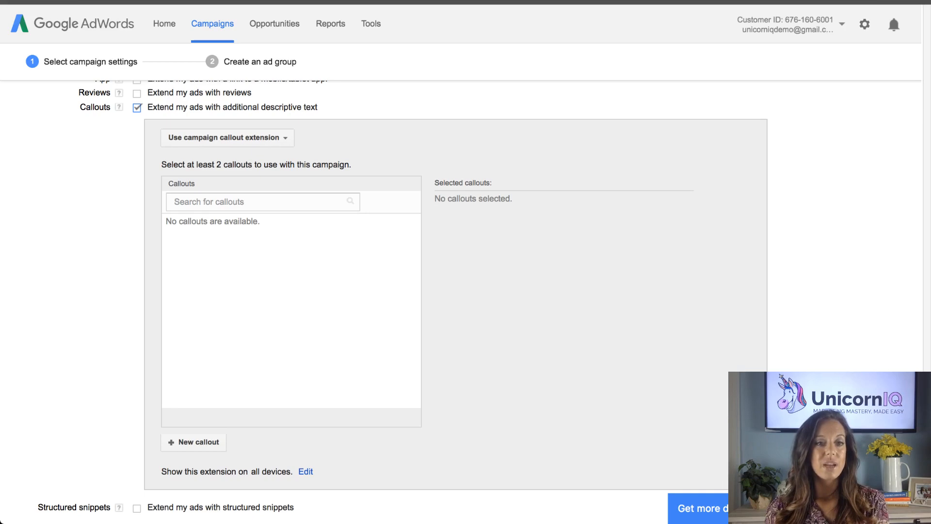
pyautogui.click(193, 442)
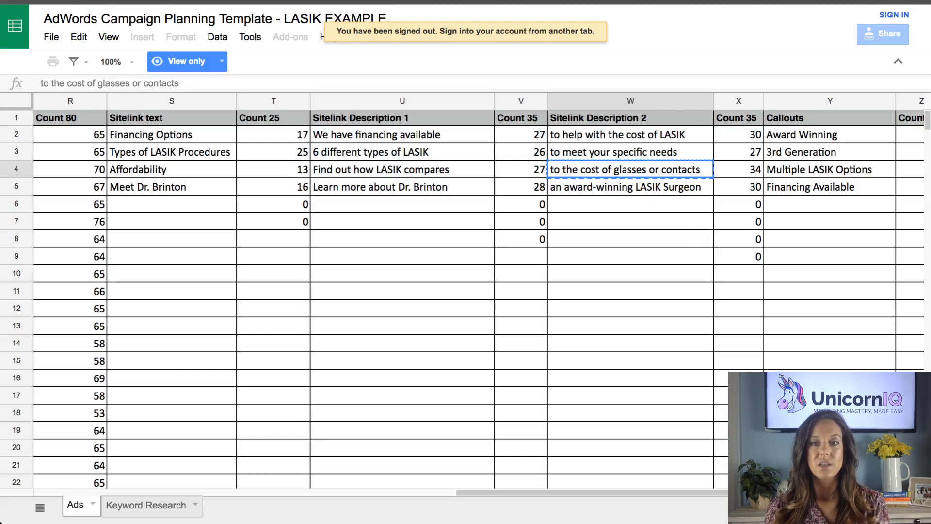
pyautogui.hscroll(2, 465, 291)
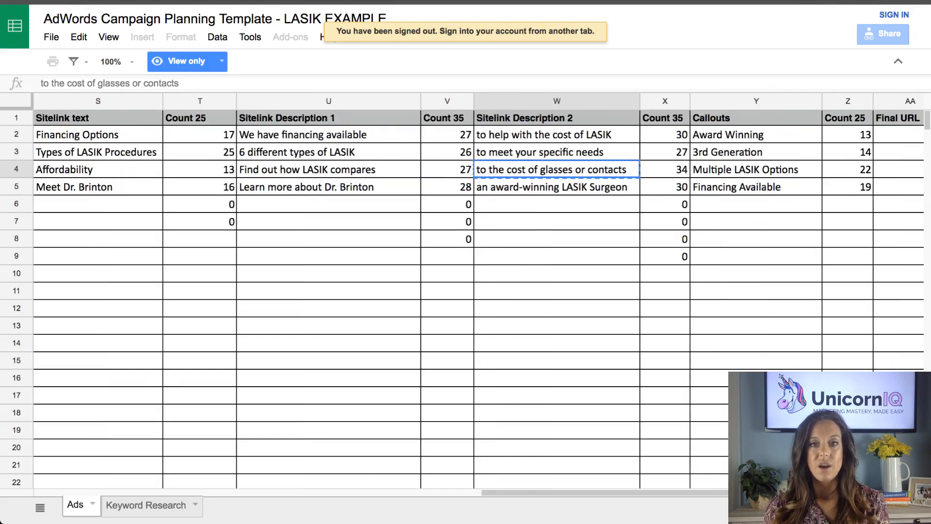
pyautogui.hscroll(2, 466, 291)
pyautogui.click(626, 134)
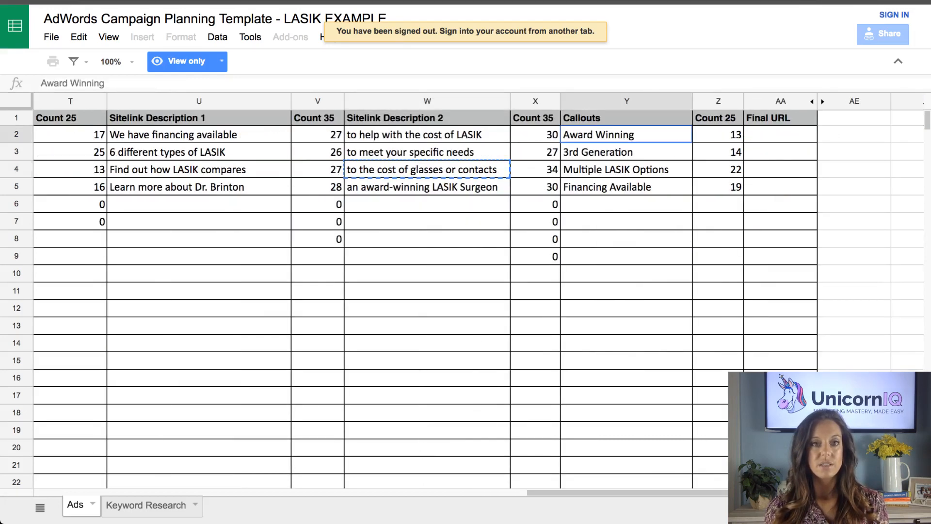
pyautogui.hotkey('ctrl', 'c')
pyautogui.hotkey('ctrl', 'Tab')
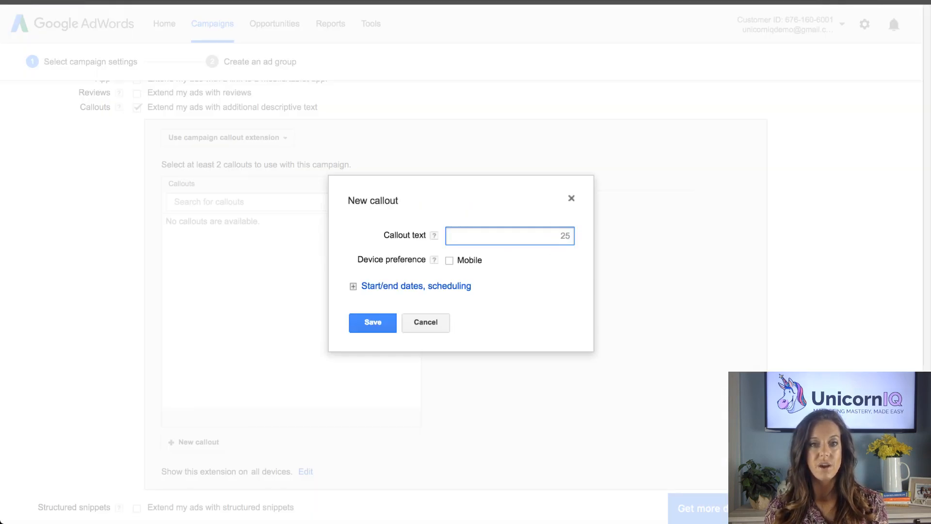
# Step: Enter Award Winning as the callout text, view its start/end date and scheduling options, and save the callout
pyautogui.hotkey('ctrl', 'v')
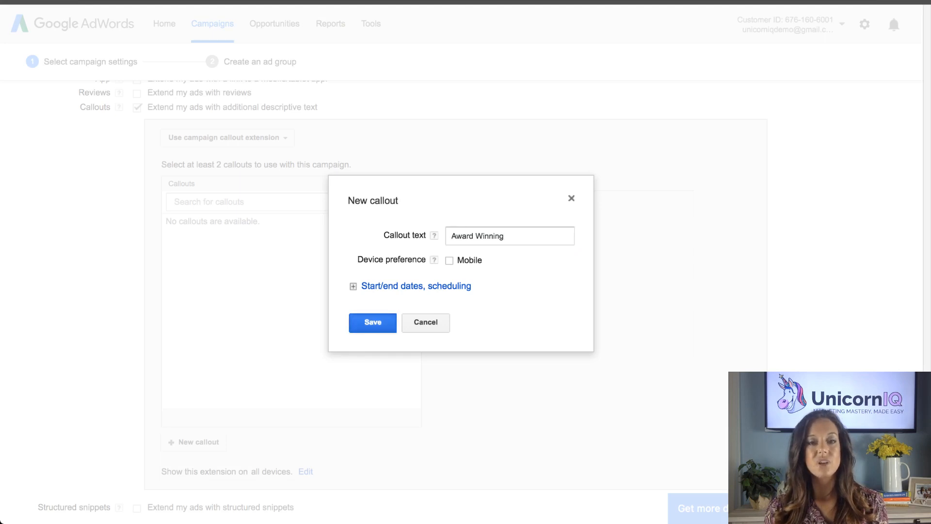
pyautogui.click(372, 322)
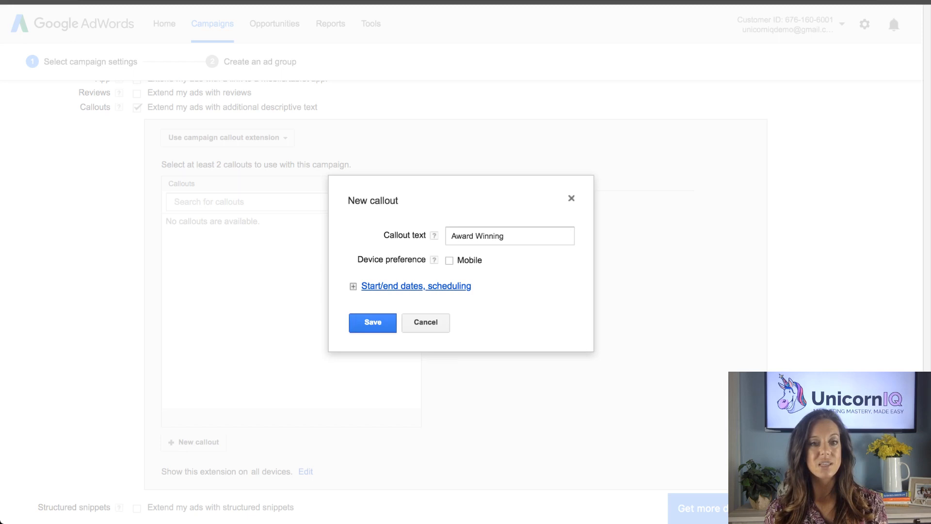
pyautogui.click(416, 285)
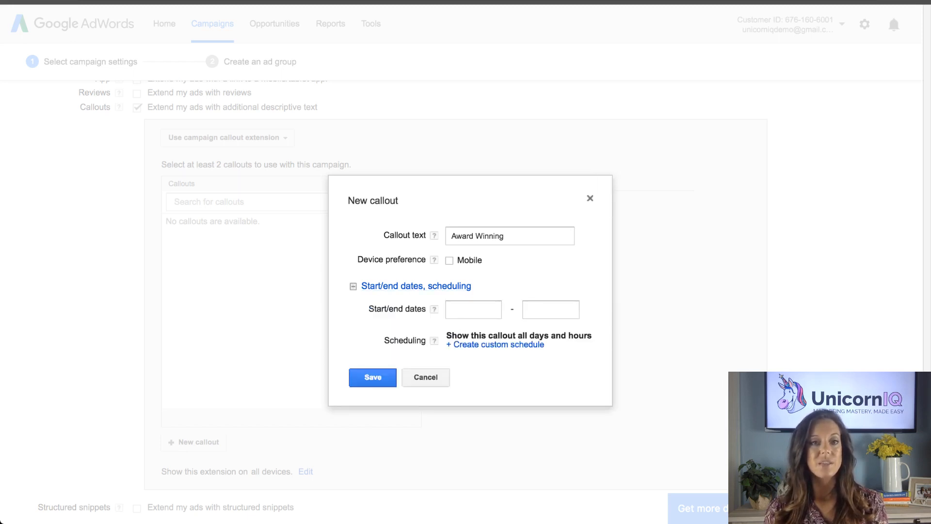
pyautogui.click(372, 377)
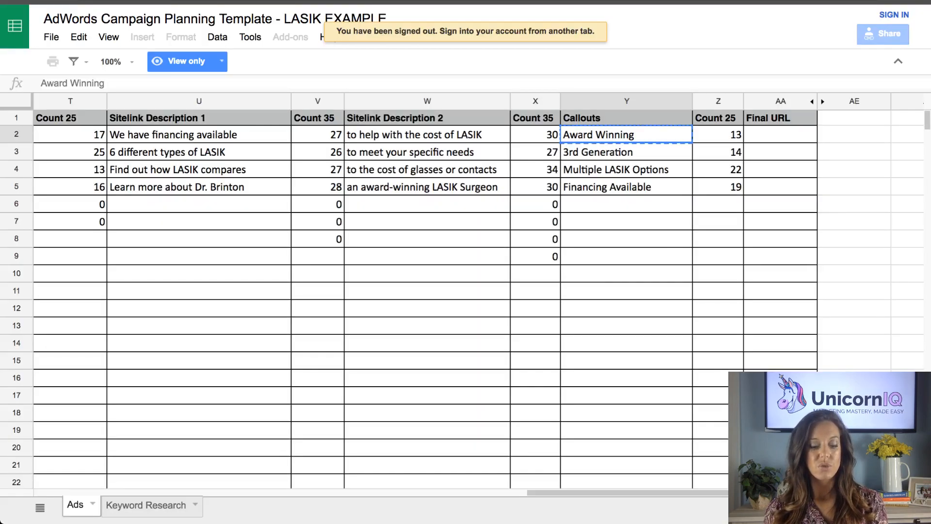
# Step: Copy 3rd Generation from the planning spreadsheet and save it as a second callout for the campaign
pyautogui.click(626, 152)
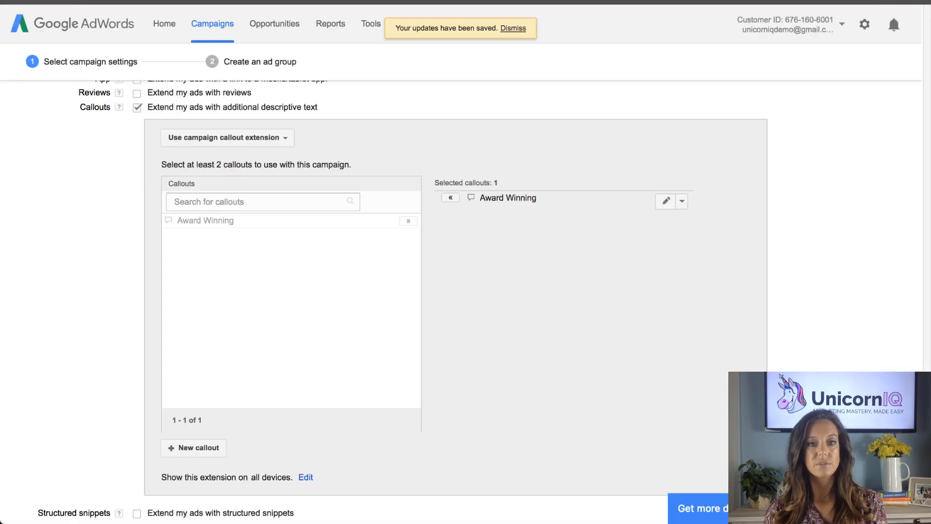
pyautogui.click(194, 447)
pyautogui.press('super+v')
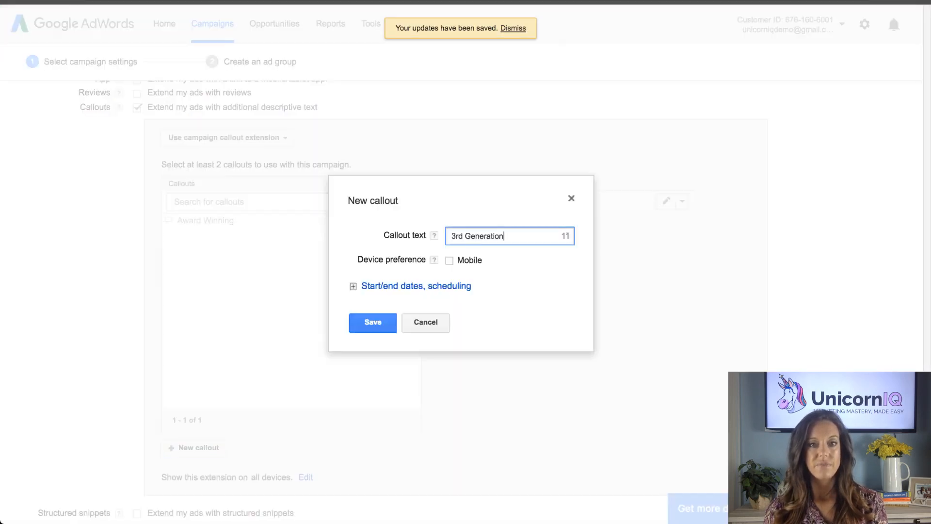
pyautogui.click(373, 323)
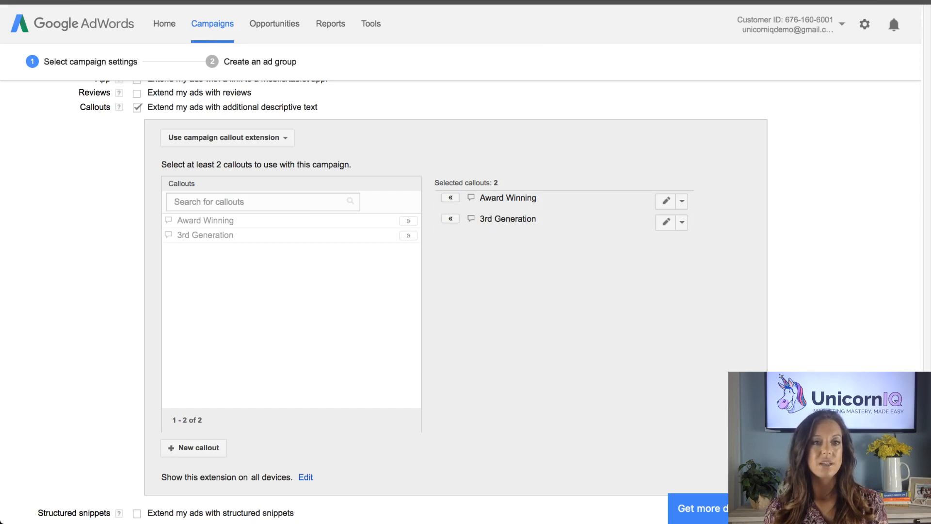
pyautogui.hotkey('ctrl', 'Tab')
pyautogui.hotkey('ctrl', 'shift', 'Tab')
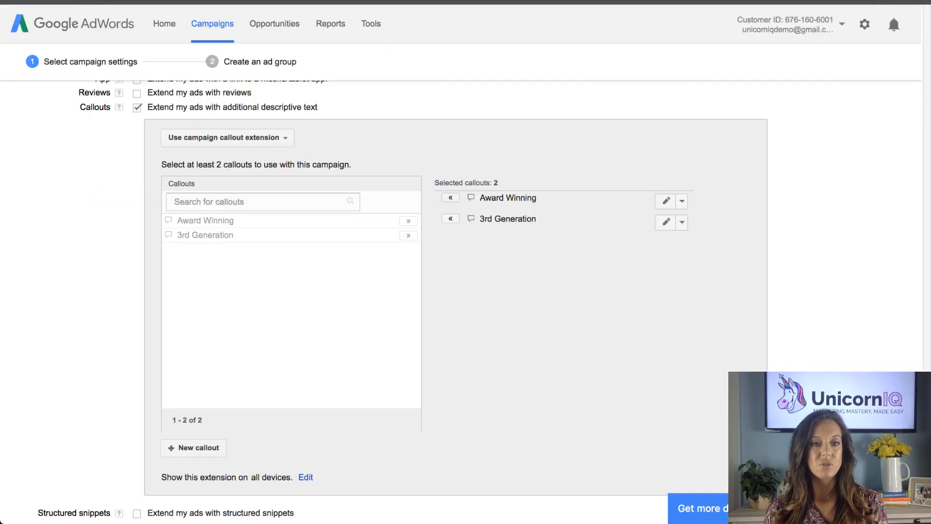
# Step: Enable the structured snippets extension for the campaign and start a new structured snippet
pyautogui.scroll(-1, 461, 291)
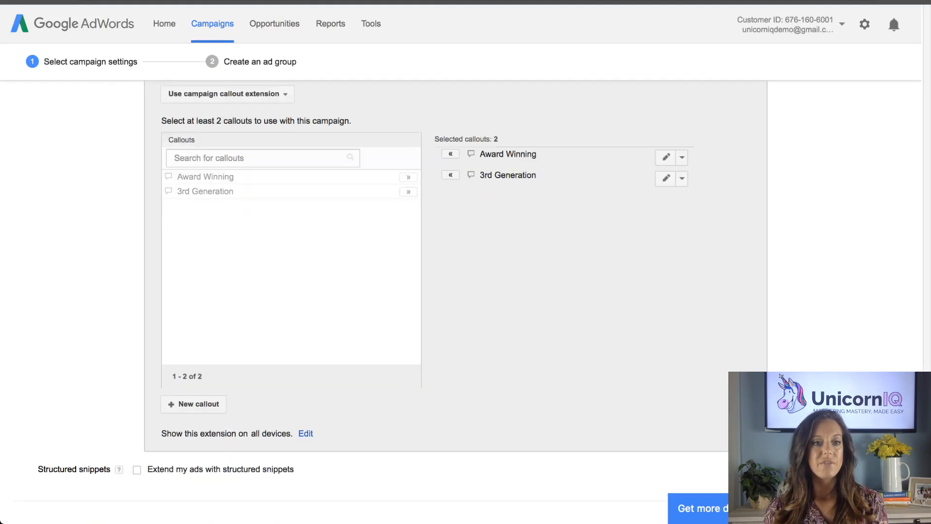
pyautogui.scroll(-1, 368, 296)
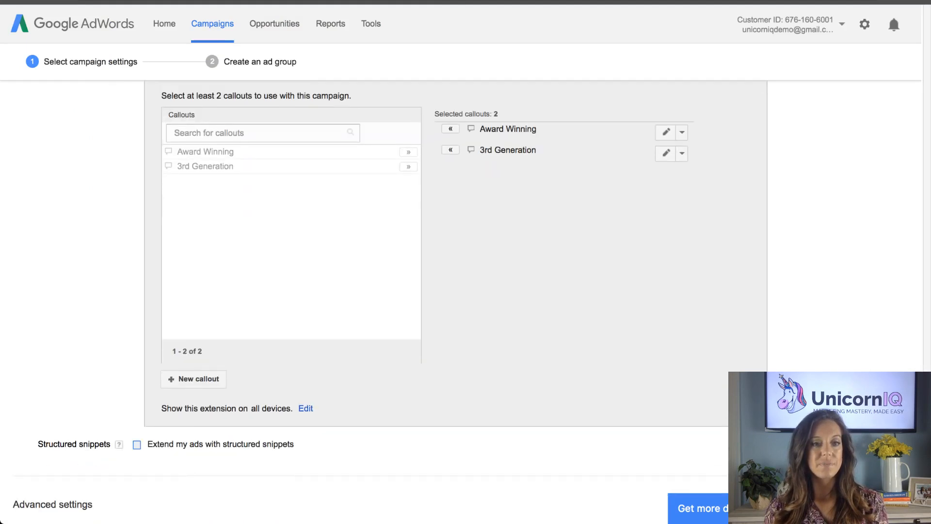
pyautogui.click(137, 444)
pyautogui.scroll(-2, 136, 445)
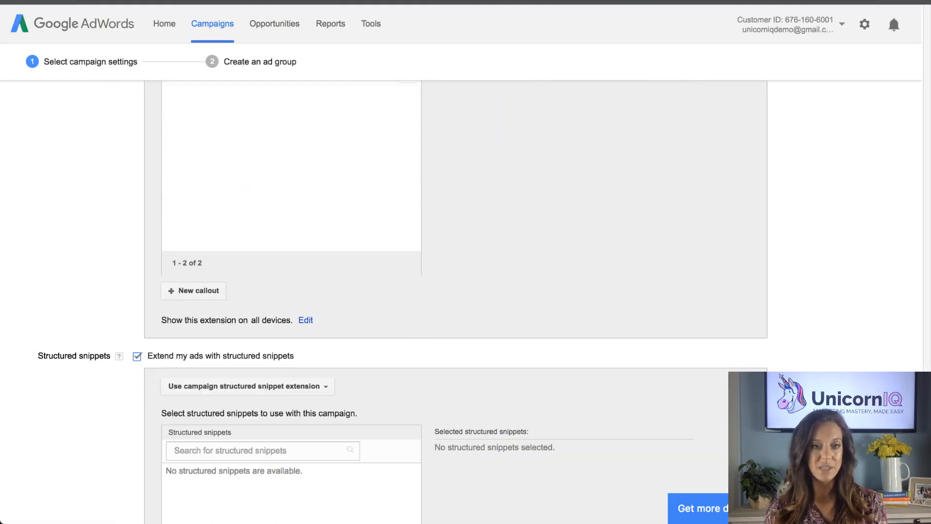
pyautogui.scroll(-5, 455, 301)
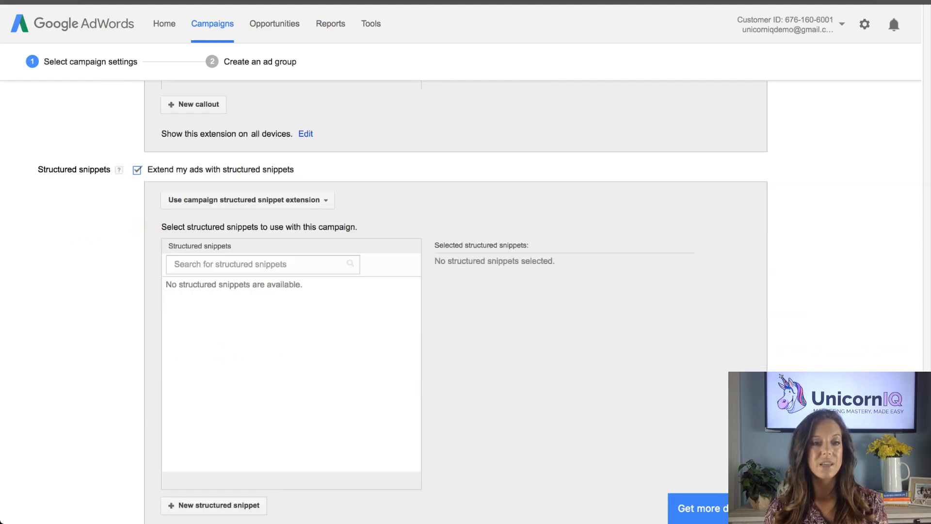
pyautogui.scroll(-1, 456, 300)
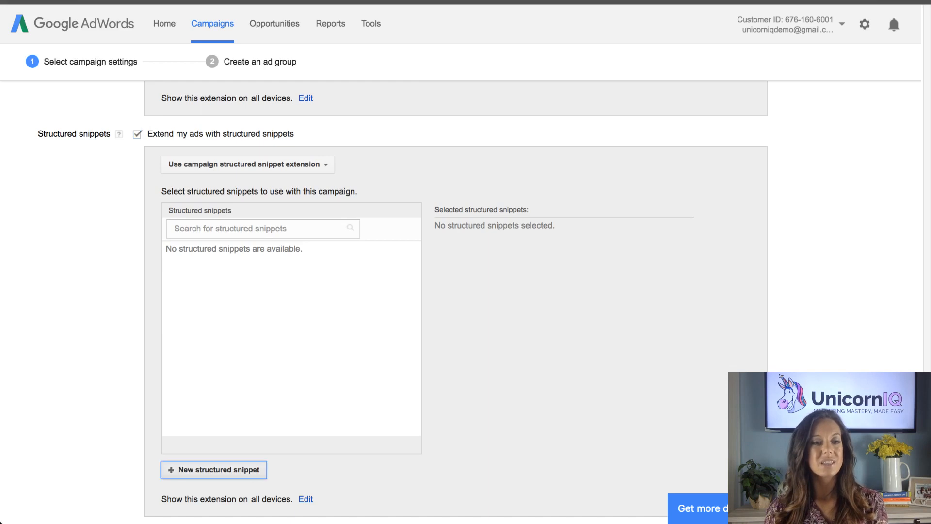
pyautogui.click(214, 470)
pyautogui.scroll(-1, 455, 300)
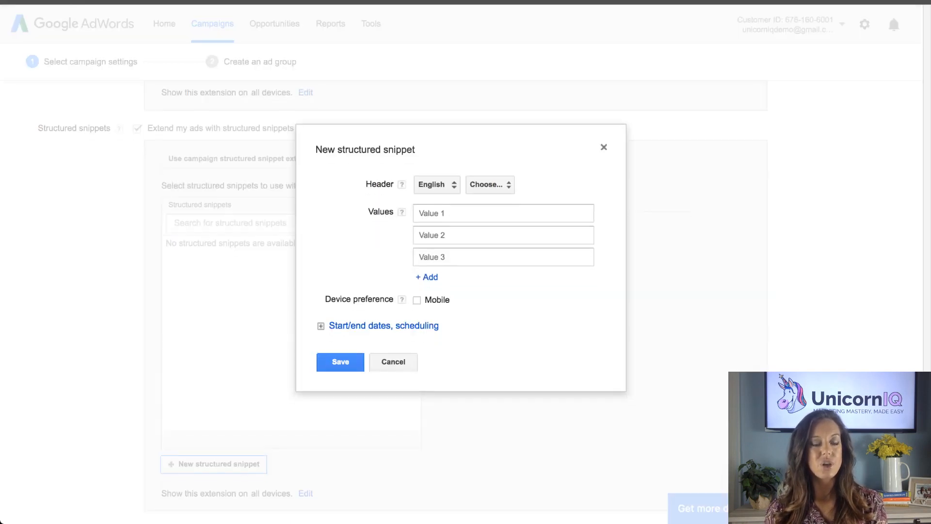
# Step: Set the English structured snippet's header to Service catalog
pyautogui.click(485, 213)
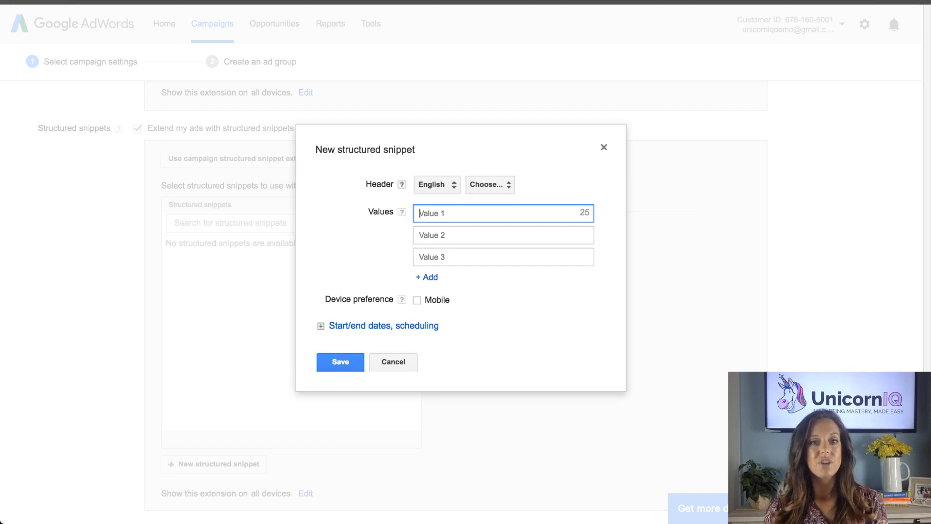
pyautogui.moveTo(402, 185)
pyautogui.click(490, 184)
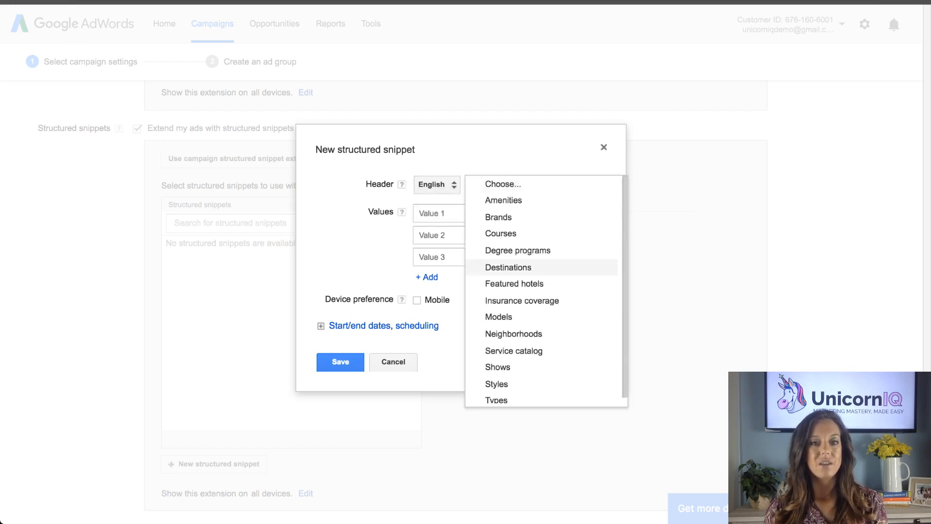
pyautogui.scroll(-5, 533, 271)
pyautogui.scroll(1, 534, 286)
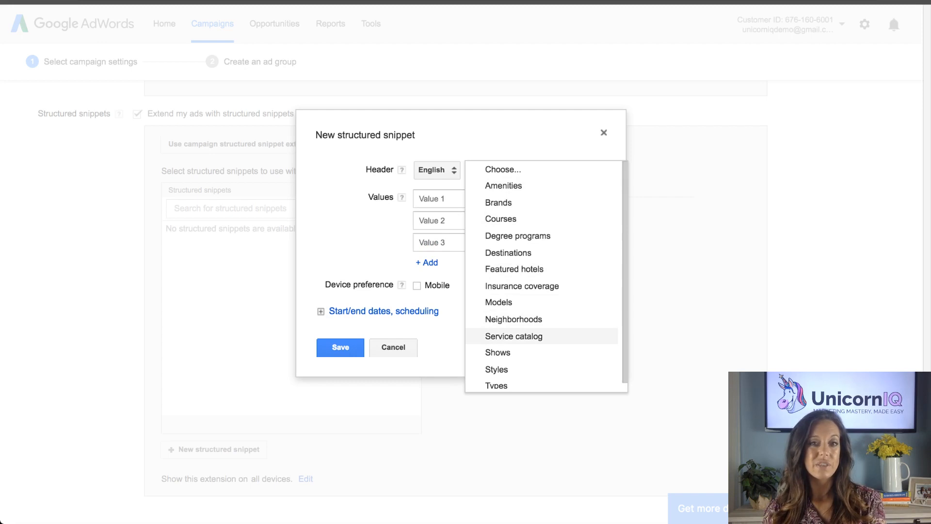
pyautogui.click(514, 336)
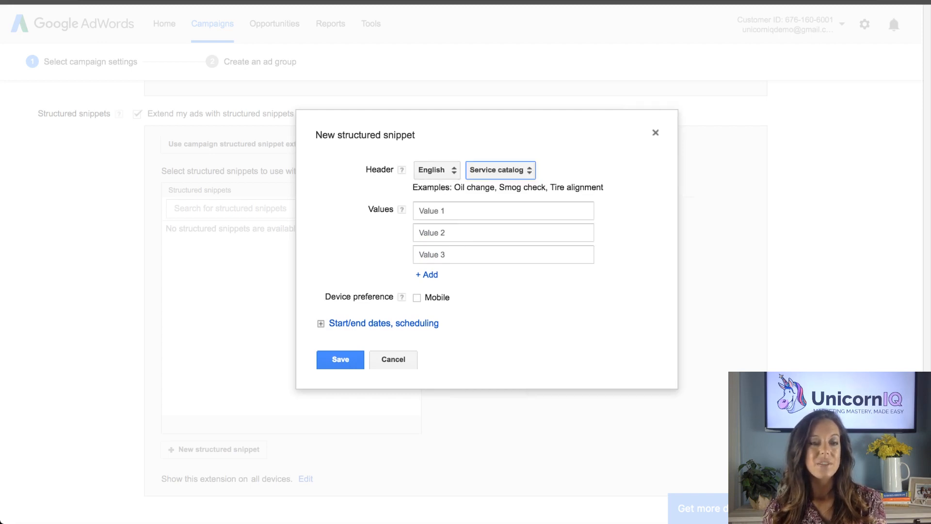
# Step: Switch to the Brinton Vision website, open its Procedures page and look through it for services to list in the snippet
pyautogui.click(503, 211)
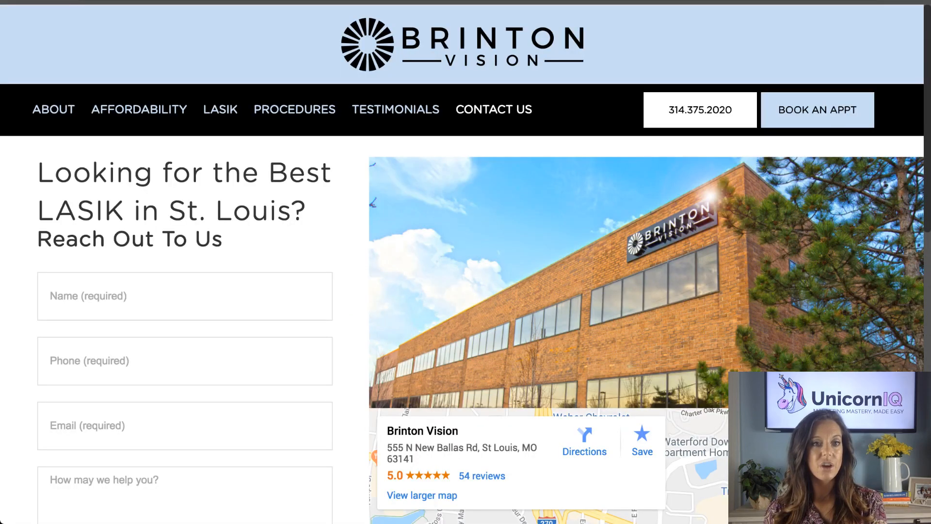
pyautogui.moveTo(295, 110)
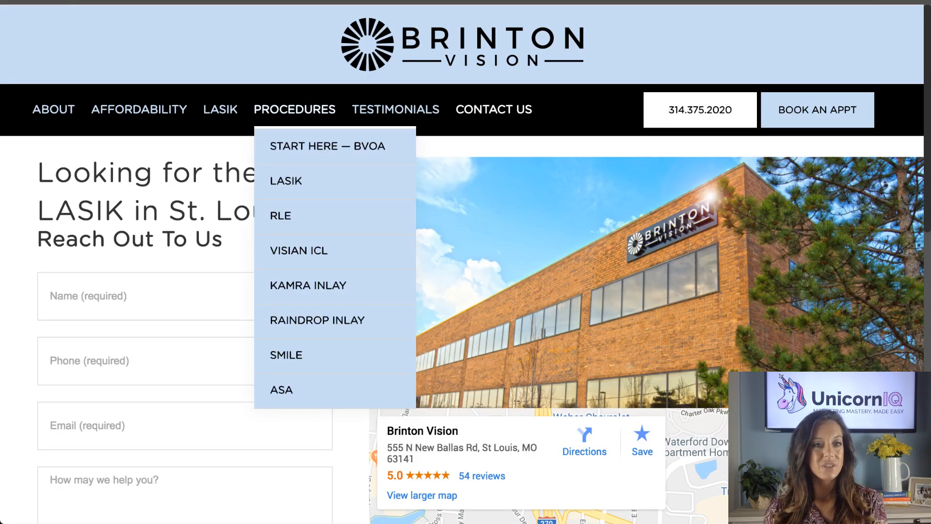
pyautogui.click(294, 110)
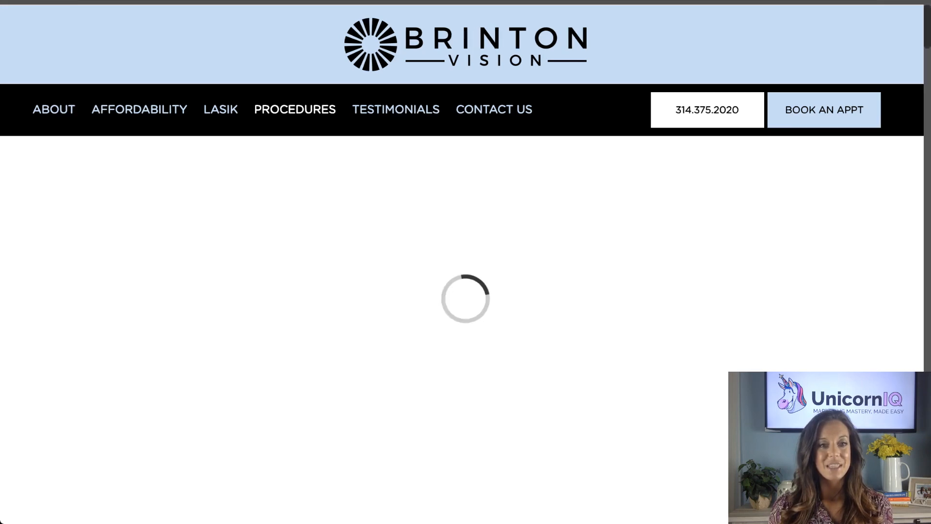
pyautogui.scroll(-1, 462, 262)
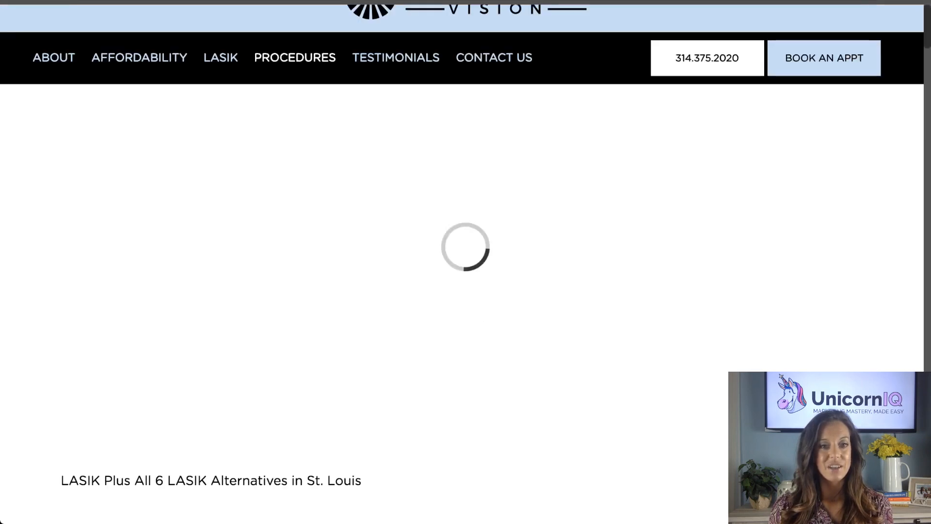
pyautogui.scroll(-1, 462, 262)
pyautogui.scroll(-5, 462, 261)
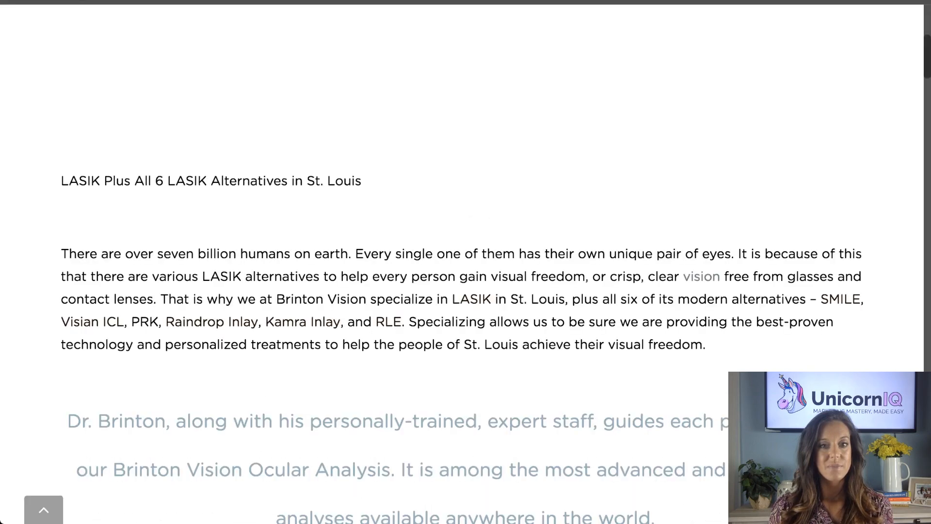
pyautogui.scroll(-6, 461, 261)
pyautogui.scroll(-2, 461, 261)
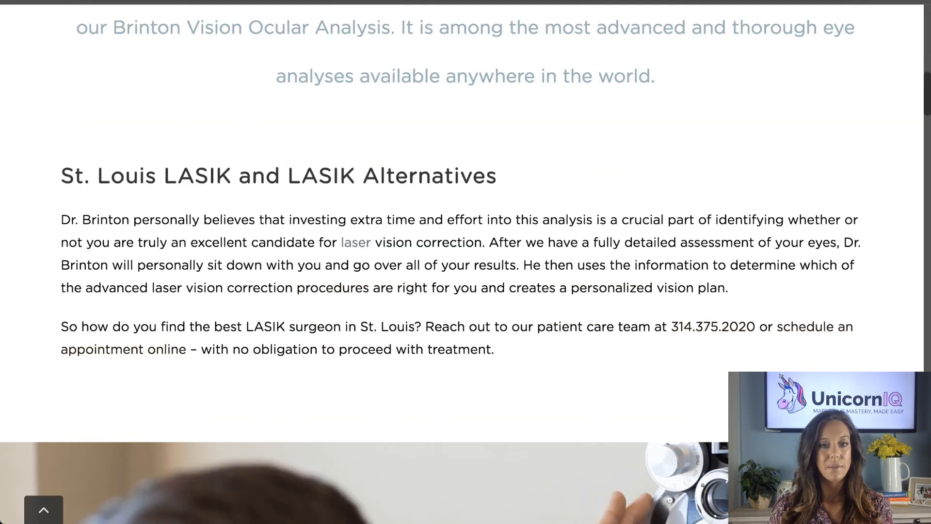
pyautogui.scroll(1, 461, 262)
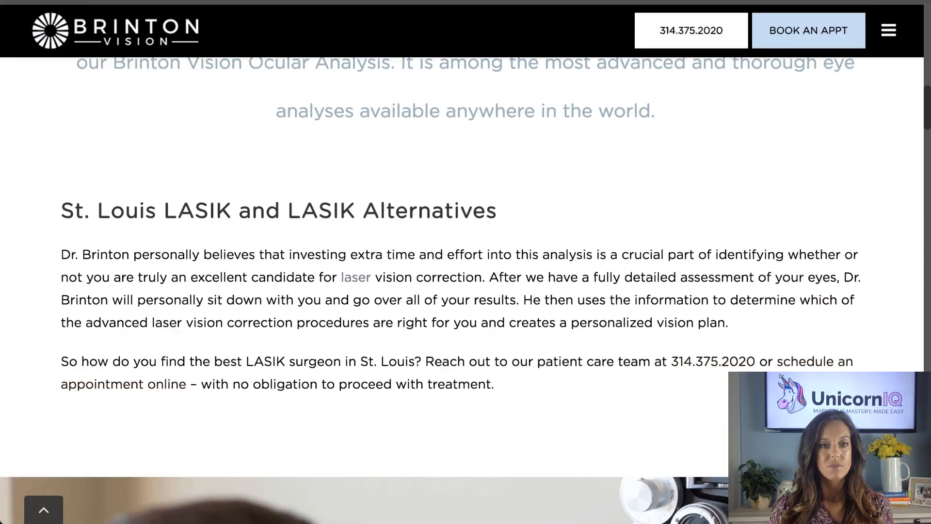
pyautogui.scroll(-12, 461, 290)
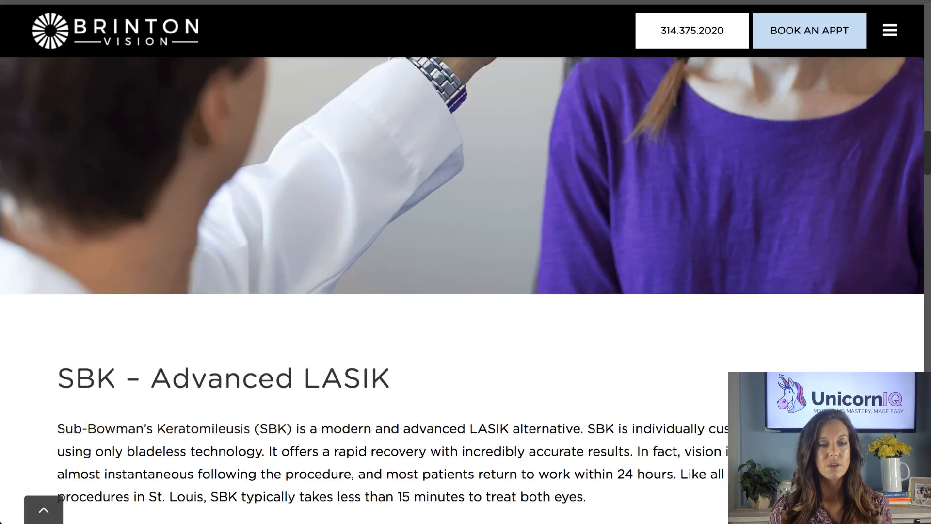
pyautogui.scroll(-1, 461, 262)
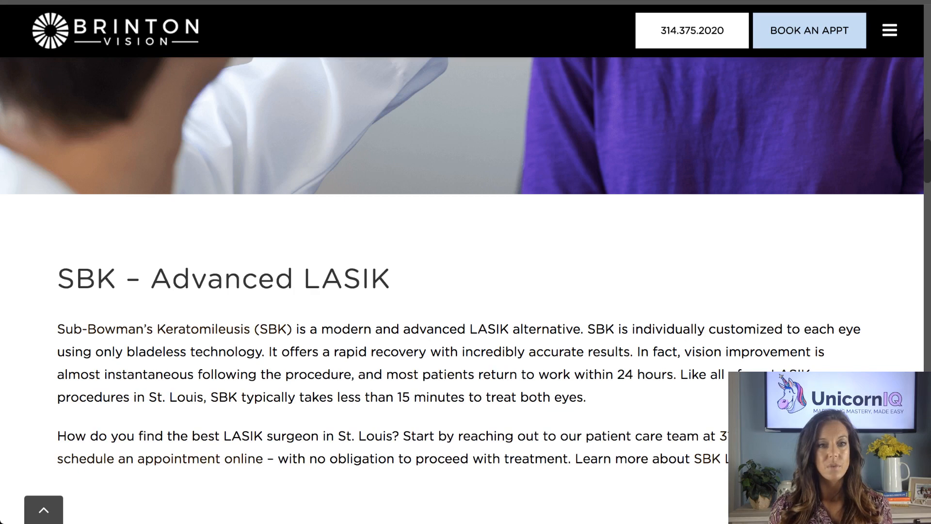
# Step: Review the SBK – Advanced LASIK section on the website and enter SBK as the structured snippet's first value
pyautogui.moveTo(57, 280); pyautogui.dragTo(765, 458)
pyautogui.scroll(-8, 461, 307)
pyautogui.click(462, 307)
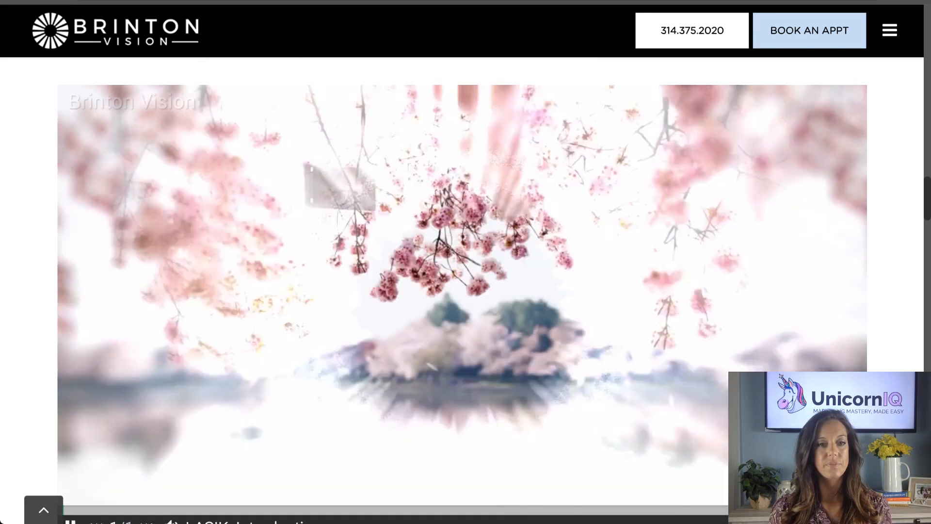
pyautogui.scroll(1, 462, 313)
pyautogui.scroll(5, 461, 291)
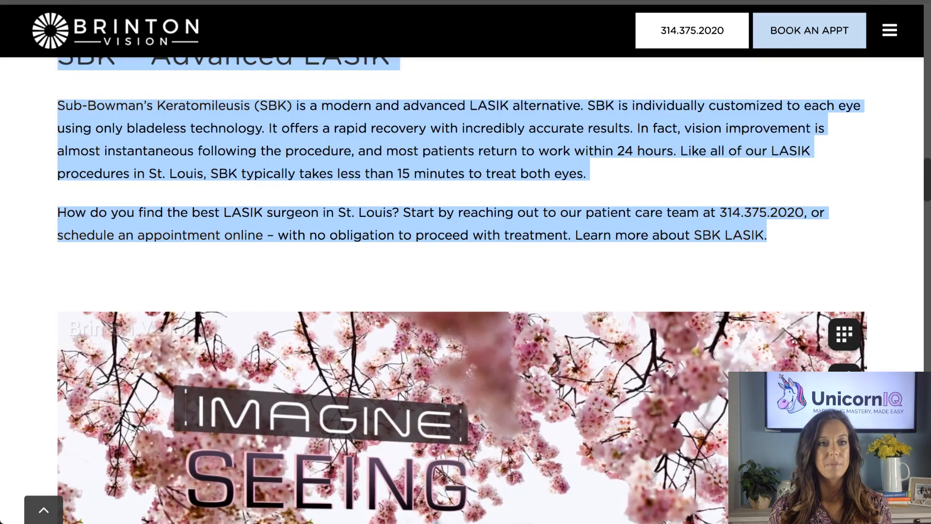
pyautogui.click(462, 388)
pyautogui.scroll(1, 462, 388)
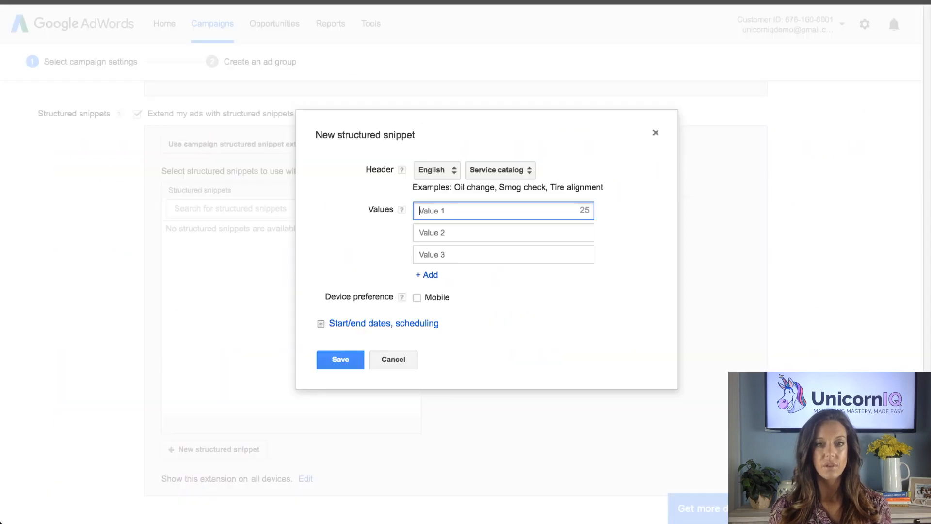
pyautogui.write('SBK')
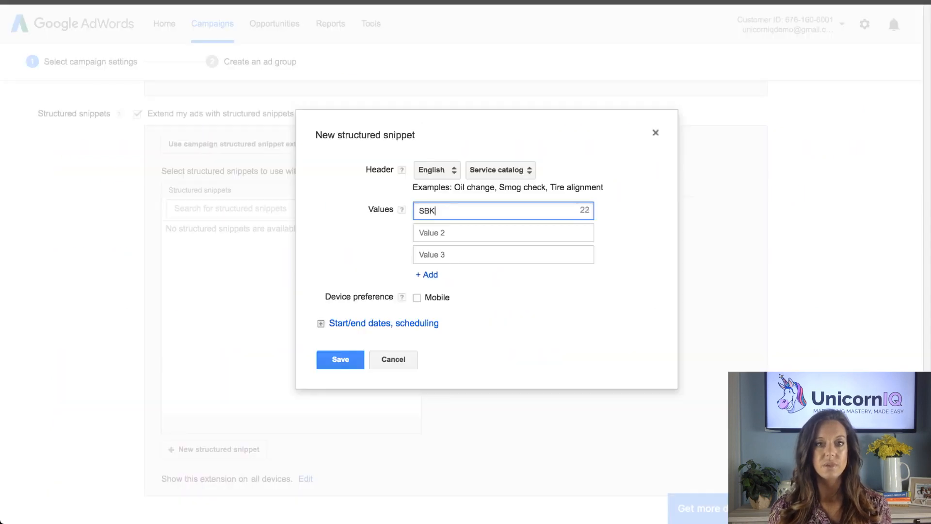
pyautogui.press('Tab')
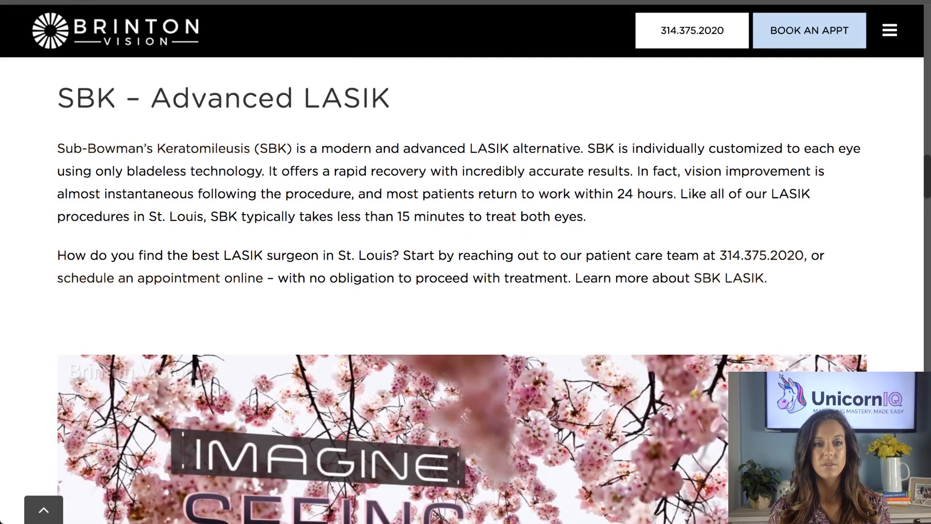
# Step: Find the SMILE section on the Procedures page and enter SMILE as the structured snippet's second value
pyautogui.scroll(-18, 465, 291)
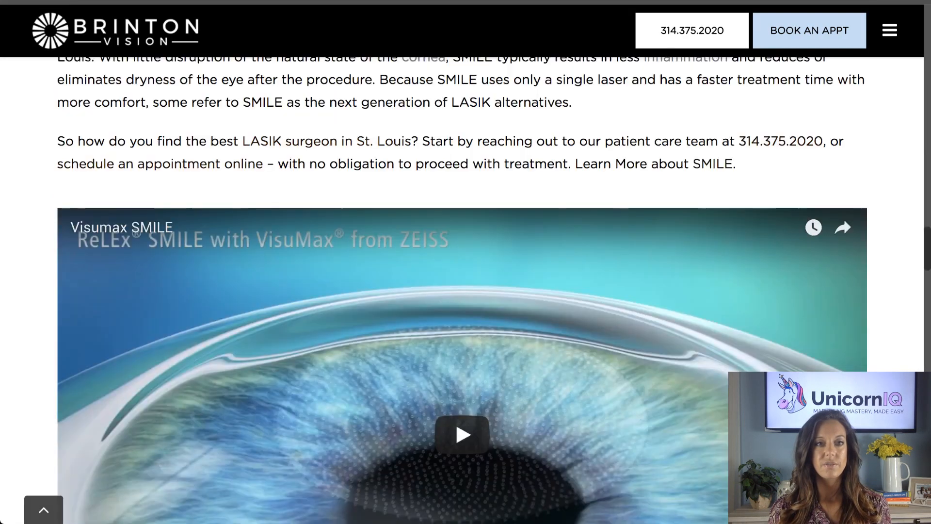
pyautogui.scroll(3, 461, 291)
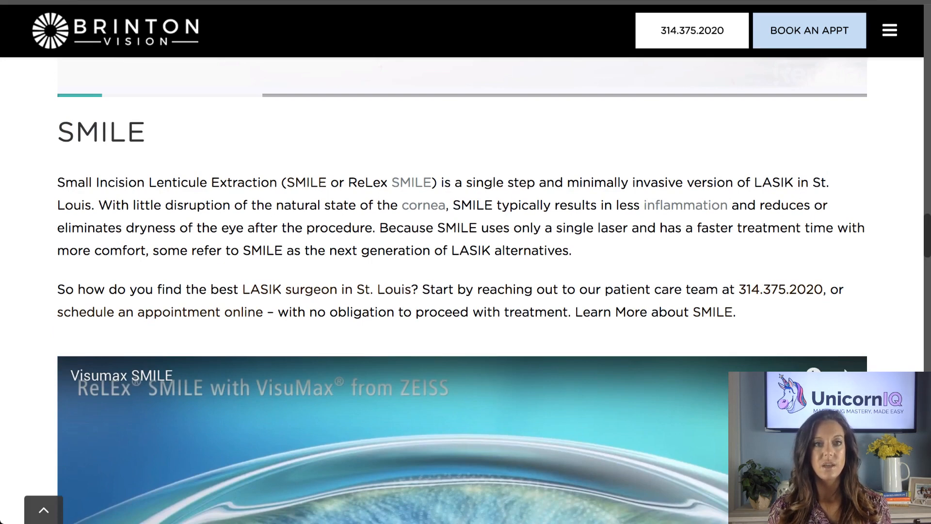
pyautogui.moveTo(57, 132); pyautogui.dragTo(146, 131)
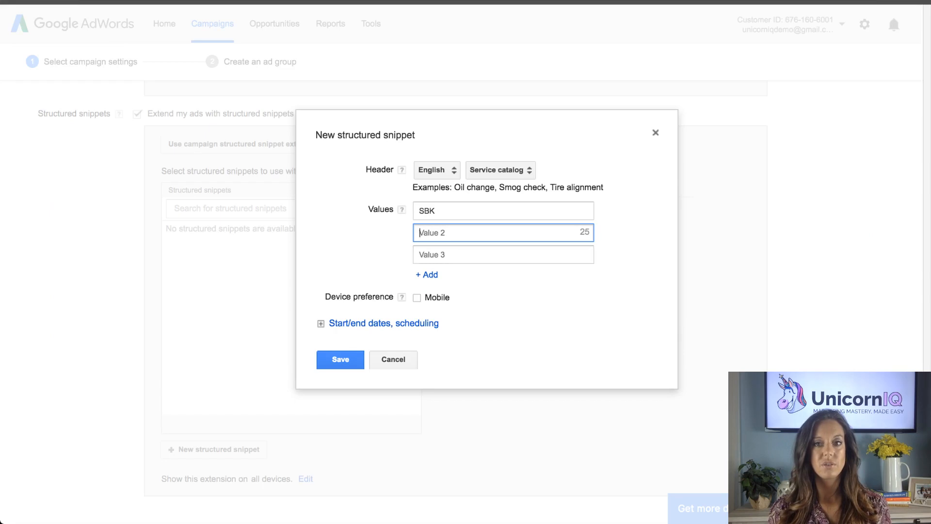
pyautogui.write('SMILE')
pyautogui.press('Tab')
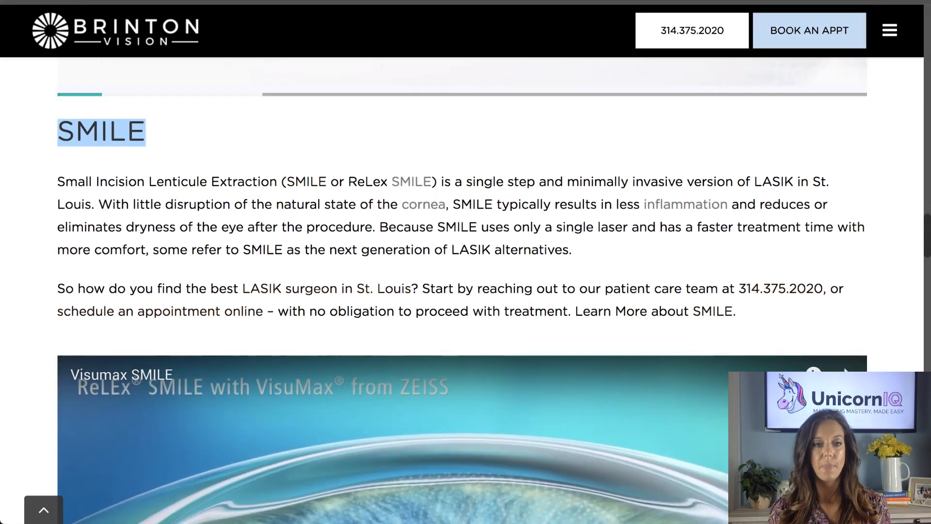
# Step: Find the ICL section on the Procedures page and enter ICL as the structured snippet's third value
pyautogui.scroll(-5, 461, 291)
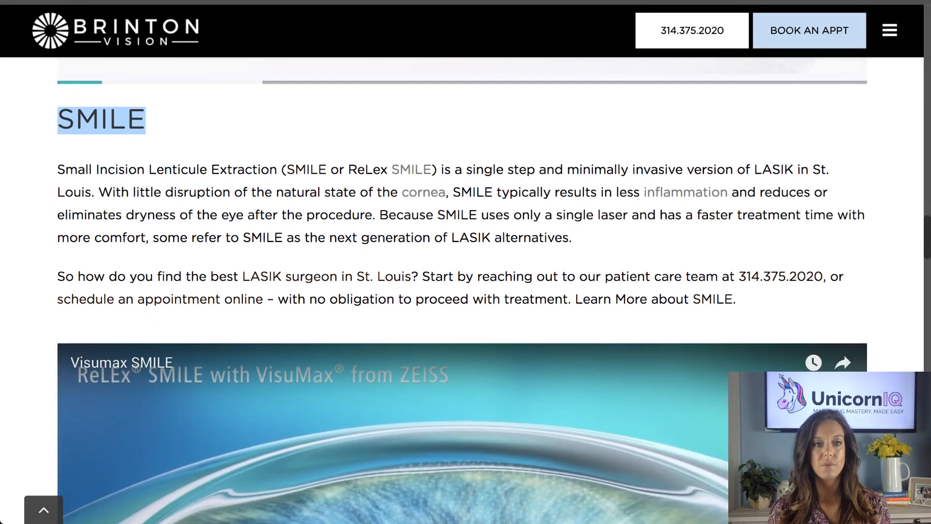
pyautogui.scroll(-10, 462, 291)
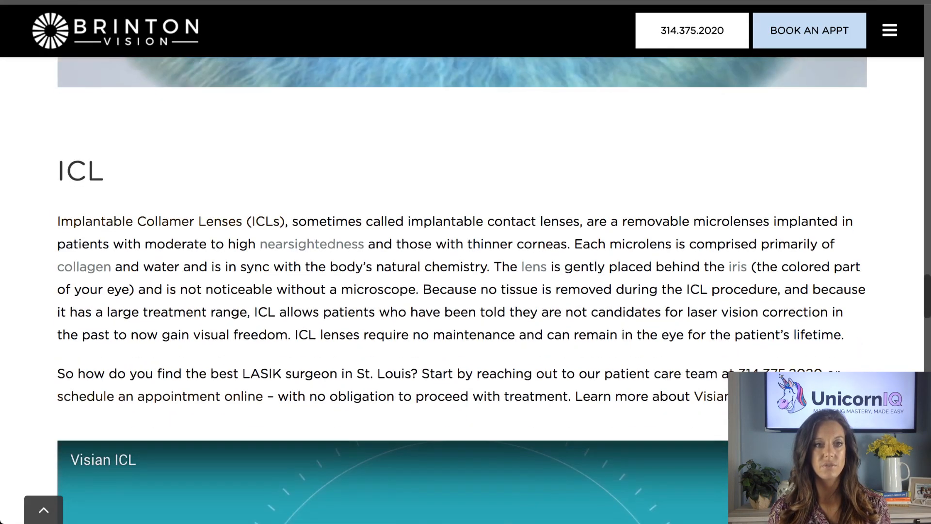
pyautogui.moveTo(105, 172); pyautogui.dragTo(57, 172)
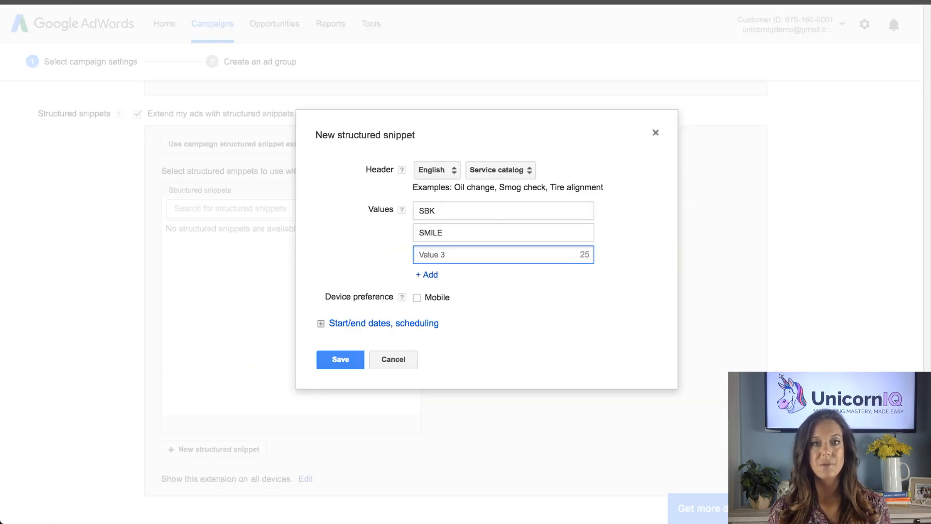
pyautogui.write('ICL')
# Step: Add a fourth value to the structured snippet and fill it with the Inlays heading copied from the Procedures page
pyautogui.click(427, 275)
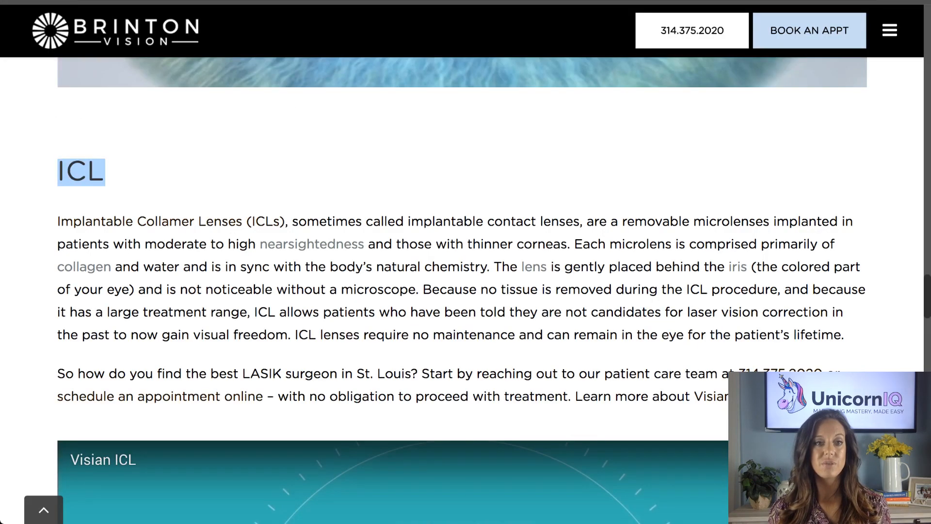
pyautogui.scroll(-10, 460, 286)
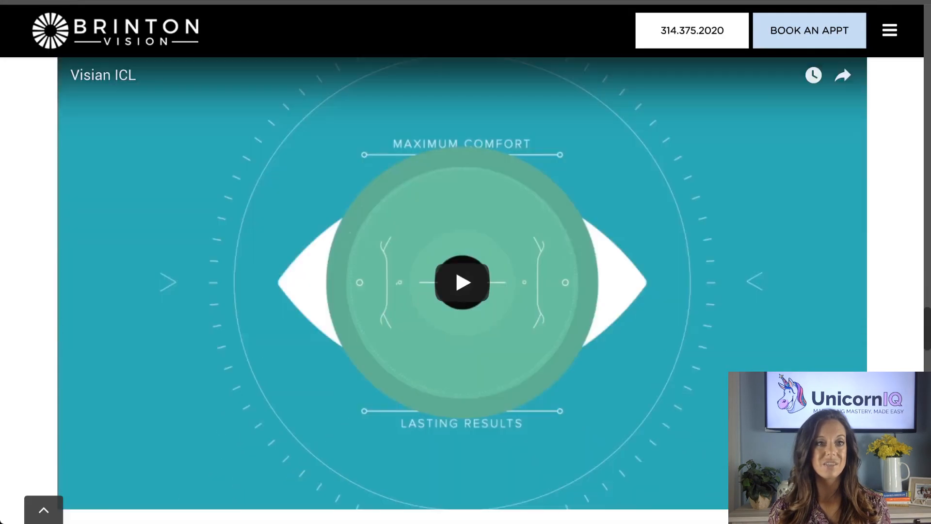
pyautogui.scroll(-7, 460, 291)
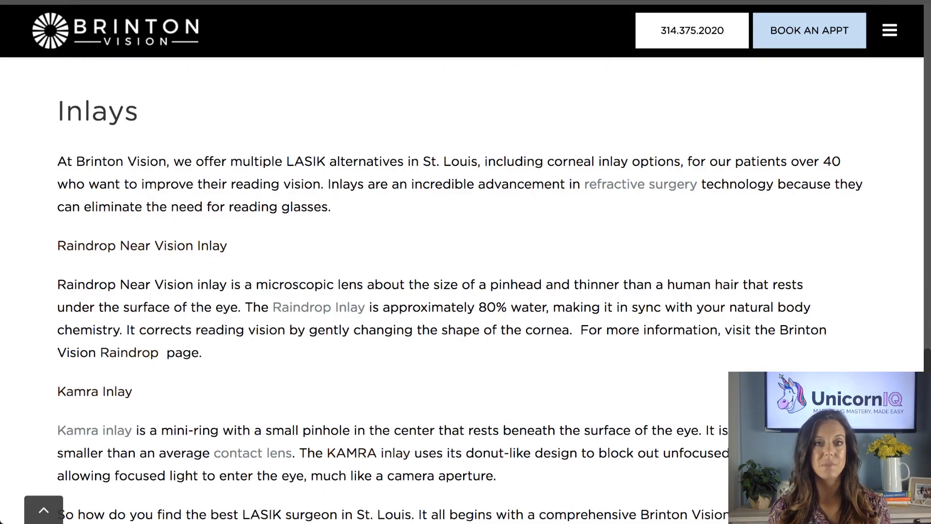
pyautogui.doubleClick(98, 112)
pyautogui.hotkey('ctrl', 'c')
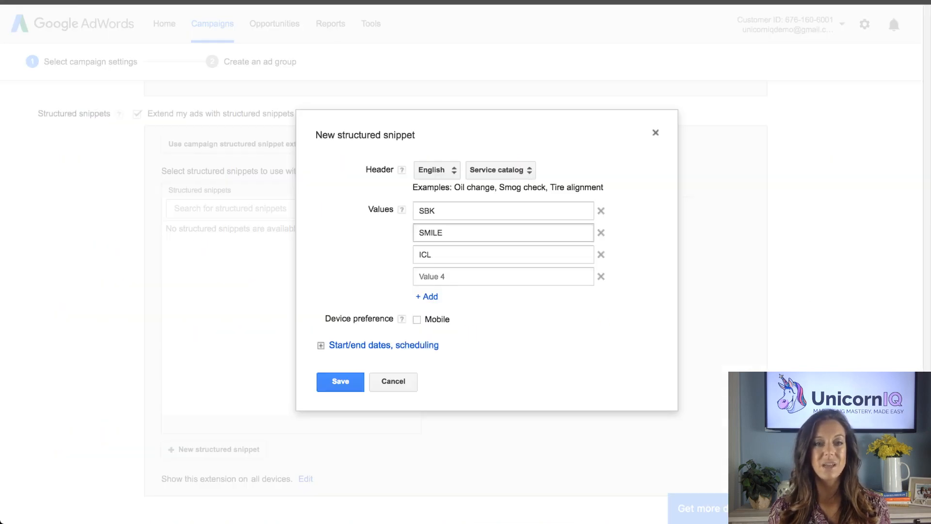
pyautogui.click(502, 276)
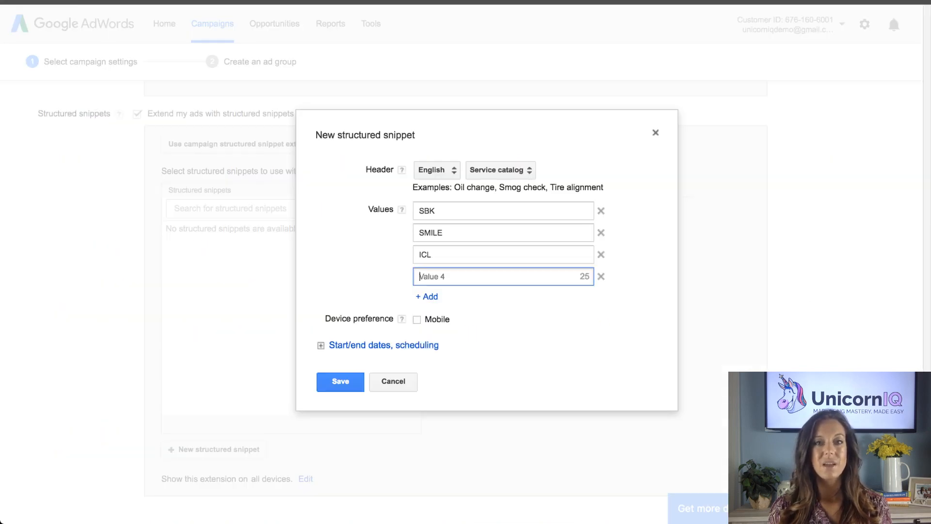
pyautogui.hotkey('ctrl', 'v')
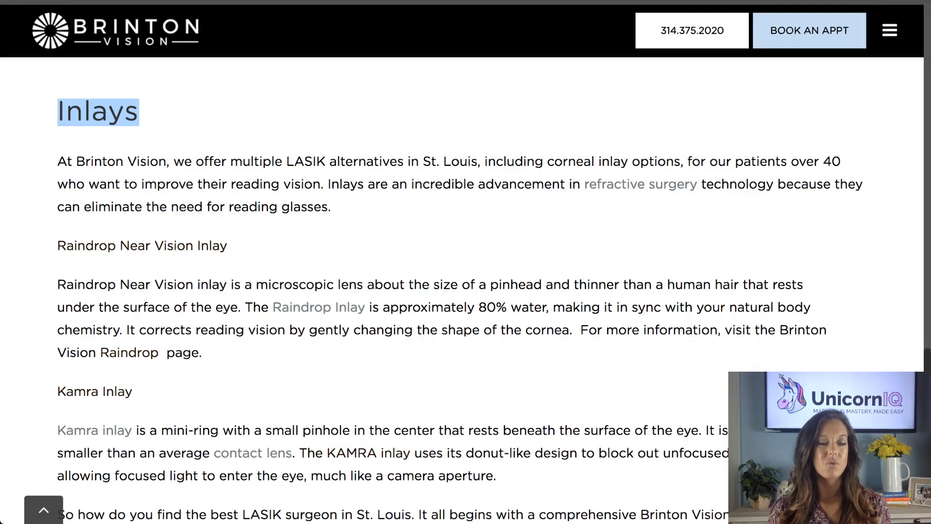
# Step: Look through the Raindrop and Kamra inlay descriptions on the Procedures page
pyautogui.scroll(-1, 460, 291)
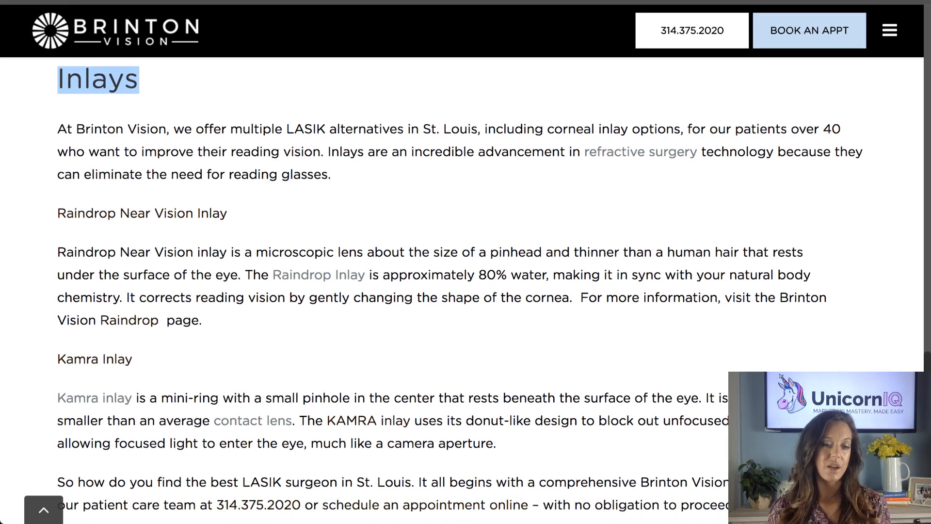
pyautogui.scroll(-3, 95, 317)
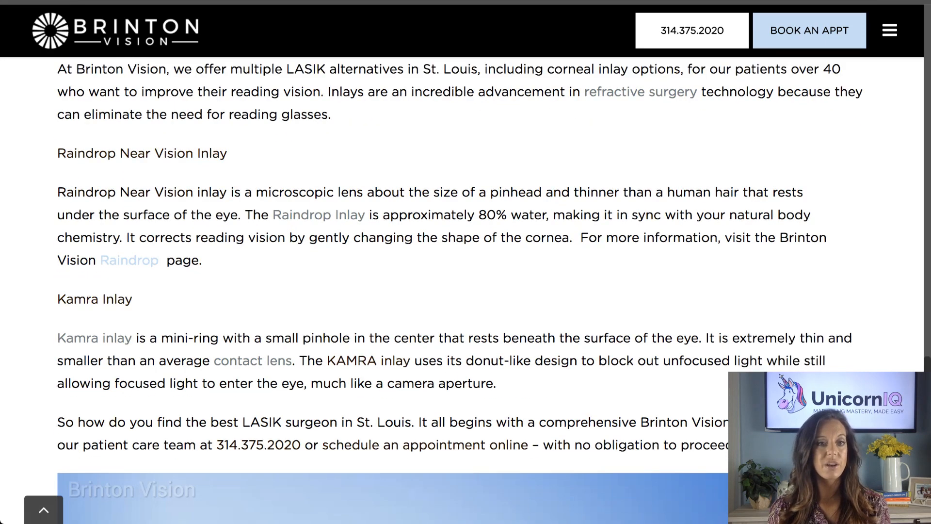
pyautogui.scroll(-2, 95, 318)
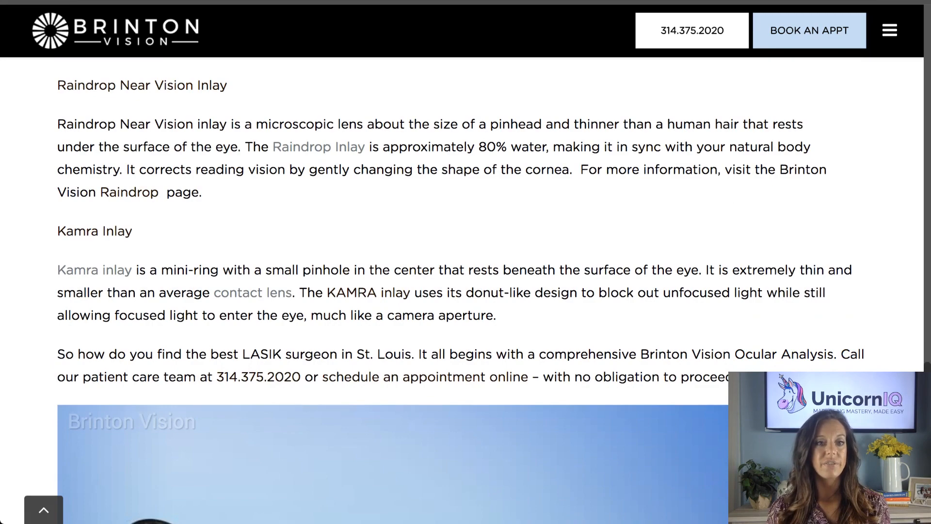
pyautogui.scroll(5, 460, 291)
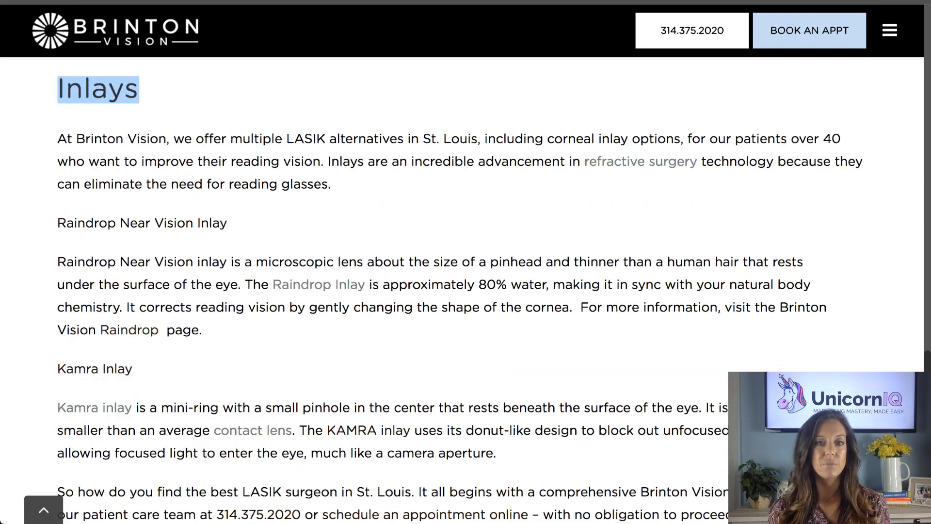
pyautogui.scroll(4, 460, 291)
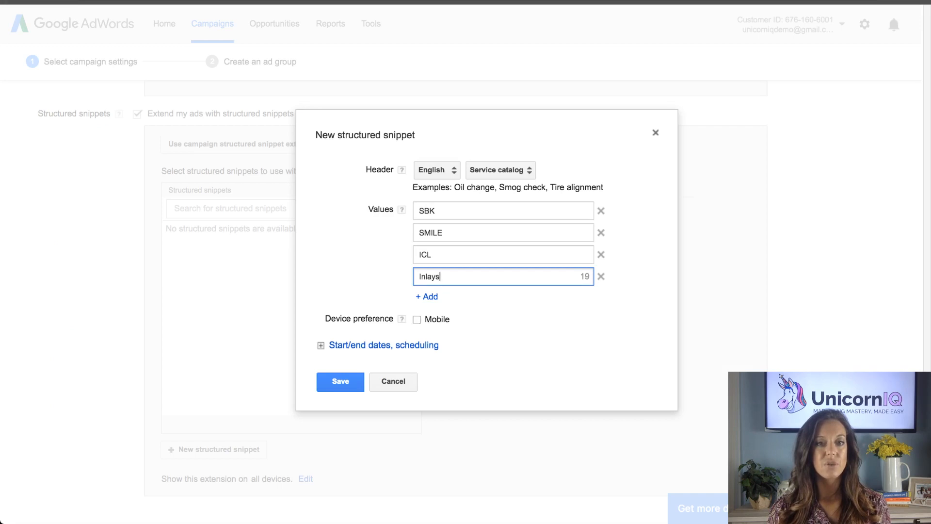
# Step: View the structured snippet's start/end date and scheduling options, and bring up the list of available header types
pyautogui.scroll(-1, 427, 325)
pyautogui.click(388, 320)
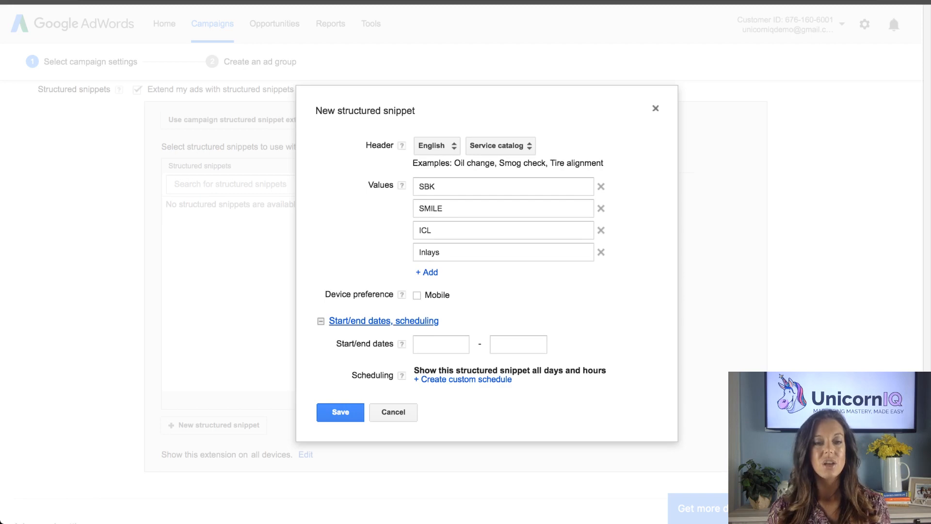
pyautogui.click(388, 321)
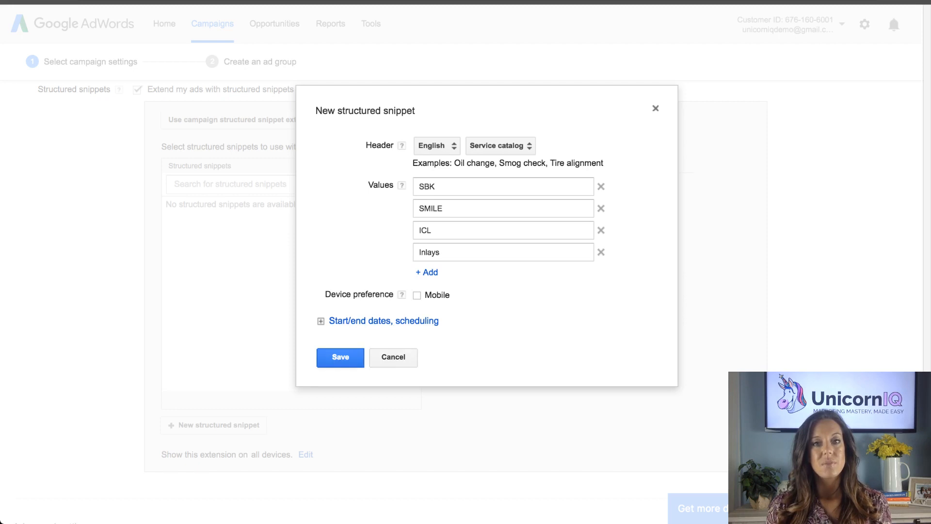
pyautogui.click(501, 146)
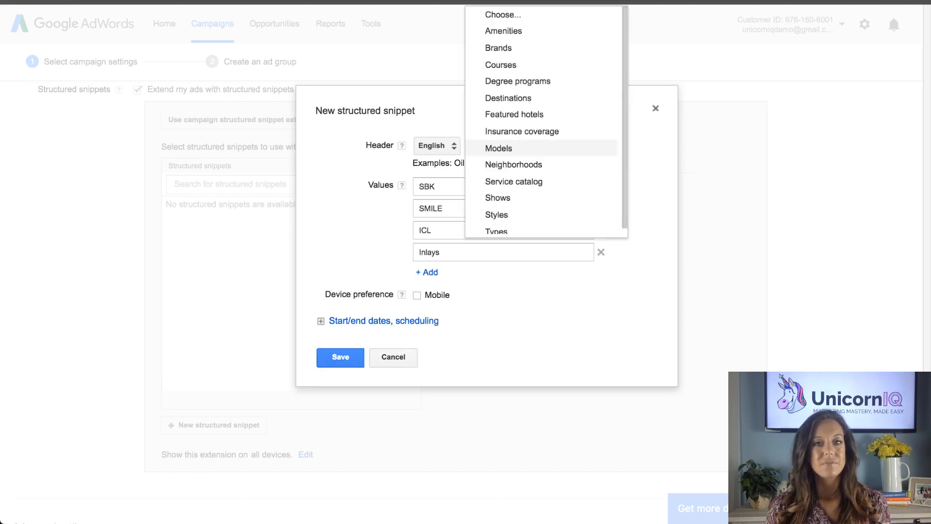
# Step: Look through the available structured snippet header types and set the header to Service catalog
pyautogui.scroll(3, 541, 215)
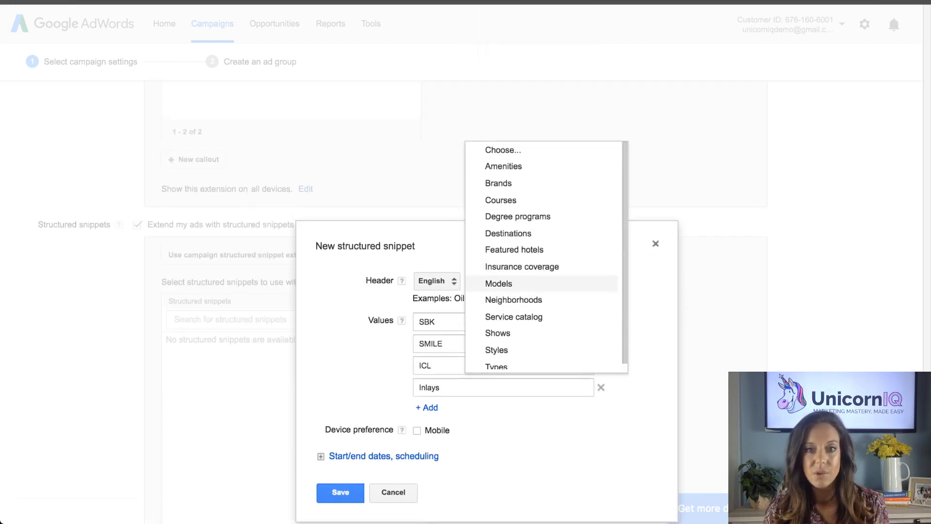
pyautogui.scroll(-2, 541, 310)
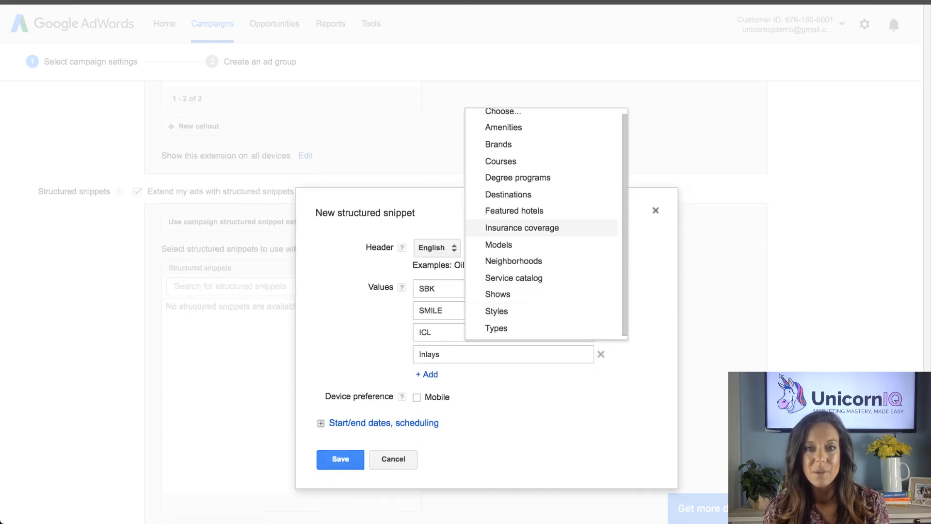
pyautogui.scroll(1, 521, 227)
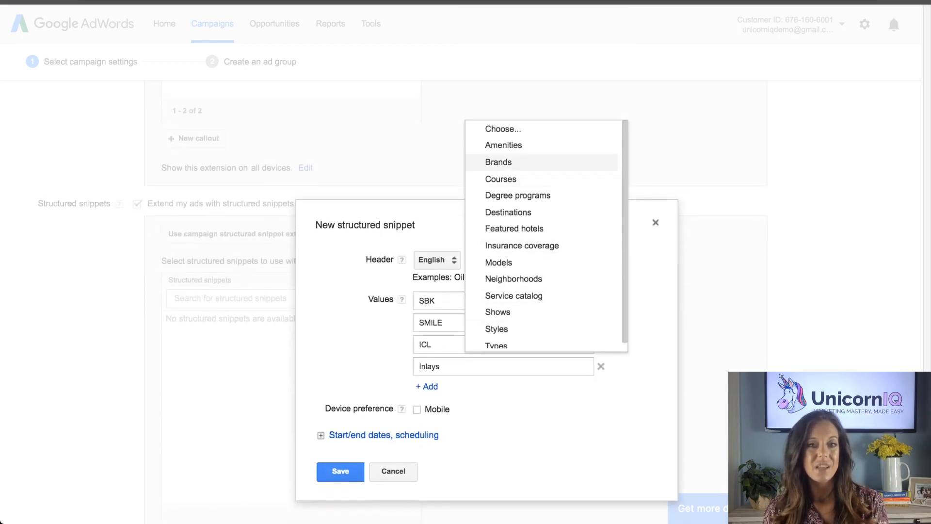
pyautogui.scroll(-1, 541, 305)
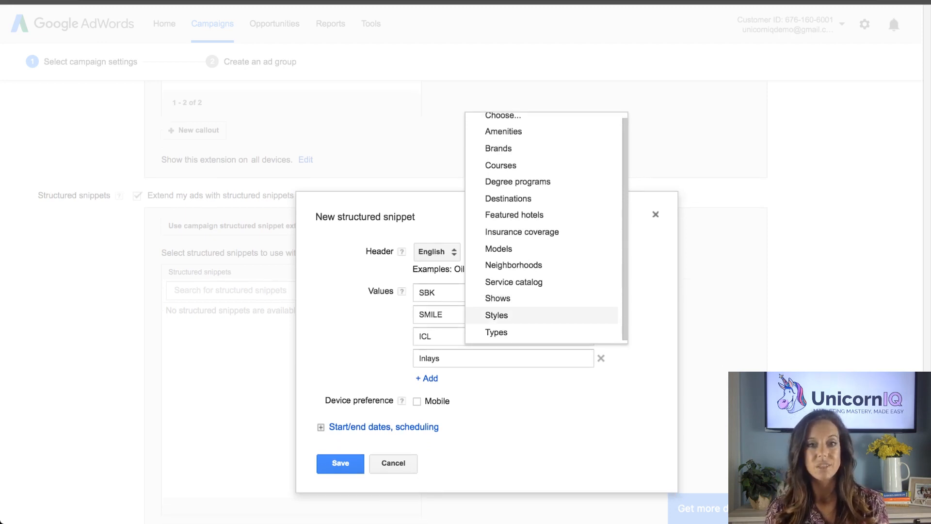
pyautogui.scroll(1, 496, 320)
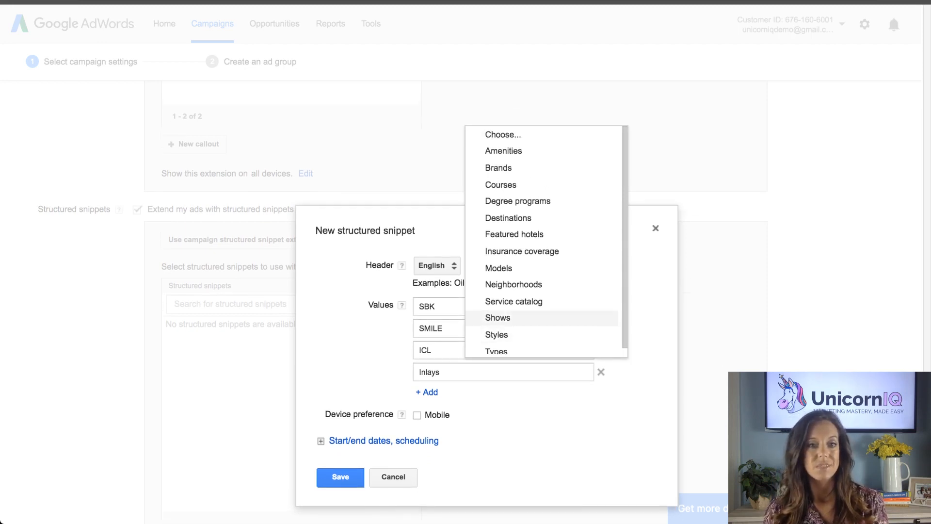
pyautogui.click(513, 295)
# Step: Expand the structured snippet's start/end date and scheduling options, leave them at their defaults, and save the snippet
pyautogui.click(383, 441)
pyautogui.scroll(-1, 437, 441)
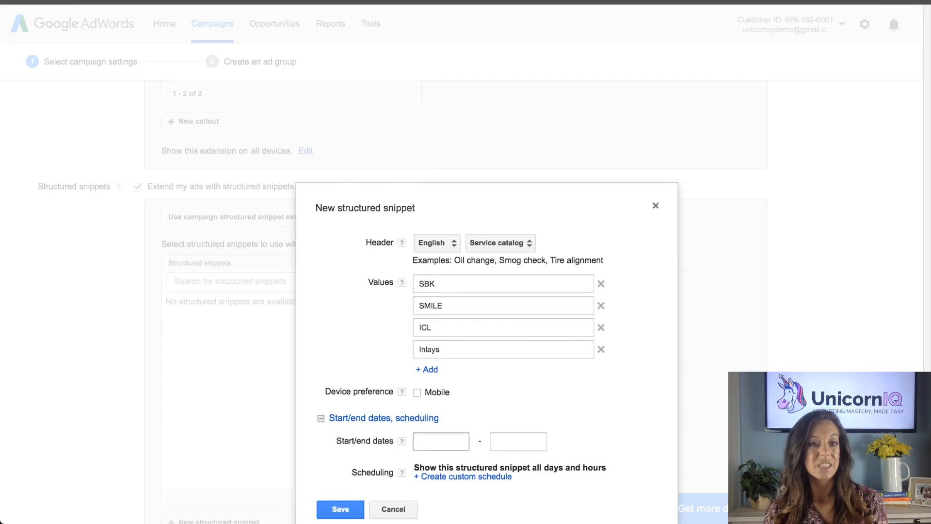
pyautogui.scroll(-1, 360, 304)
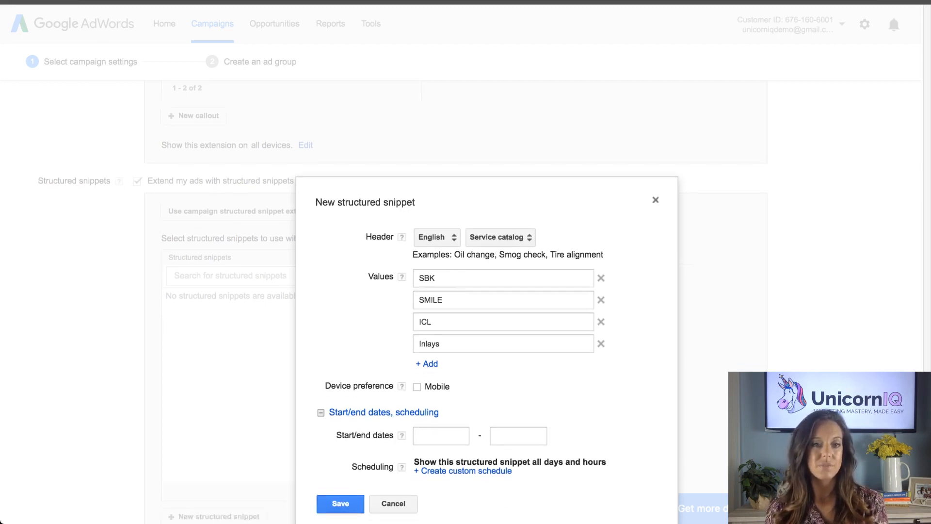
pyautogui.scroll(-1, 359, 305)
pyautogui.scroll(-1, 340, 482)
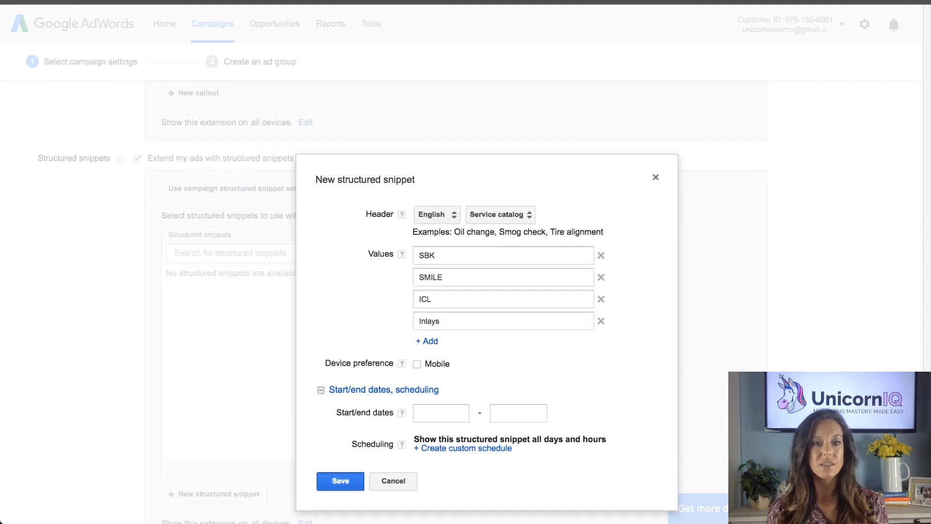
pyautogui.click(340, 481)
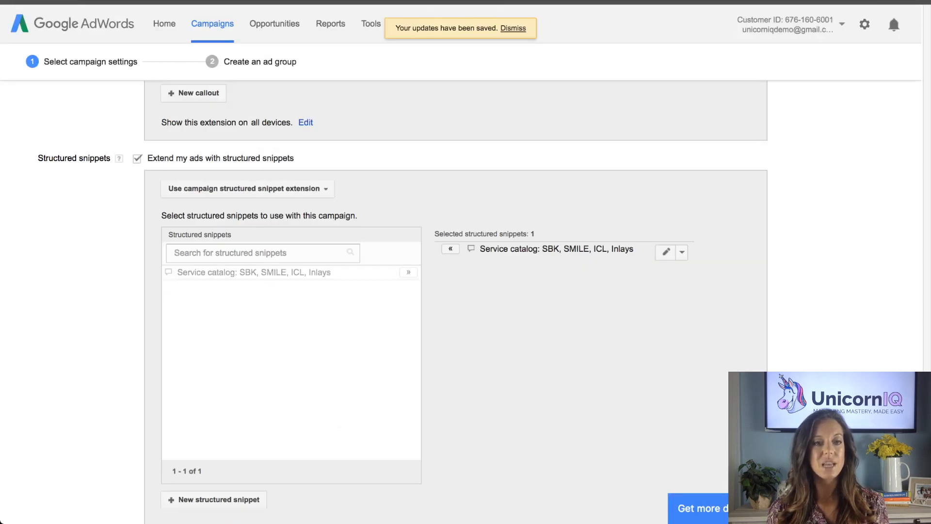
# Step: Review the campaign's selected structured snippets, callouts and sitelinks, and return to the advanced settings
pyautogui.scroll(-10, 368, 300)
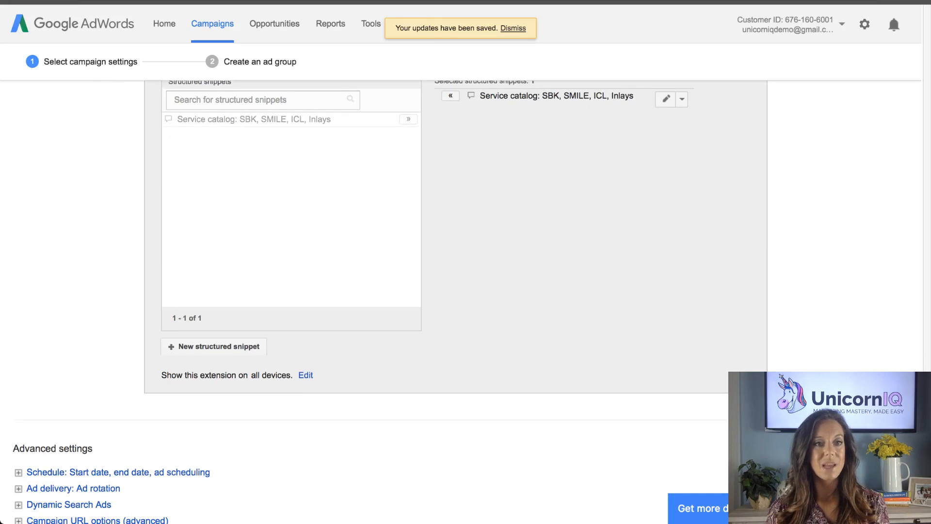
pyautogui.scroll(7, 368, 300)
pyautogui.scroll(13, 456, 301)
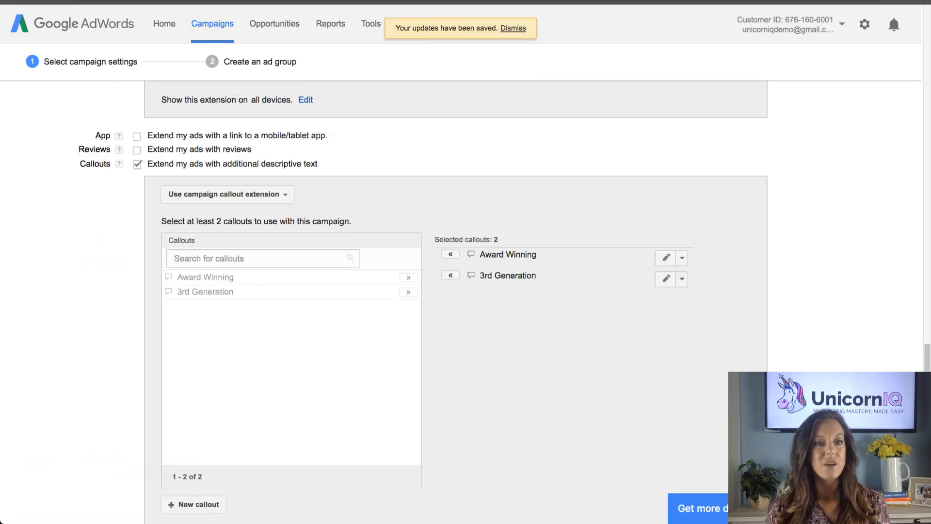
pyautogui.scroll(13, 456, 301)
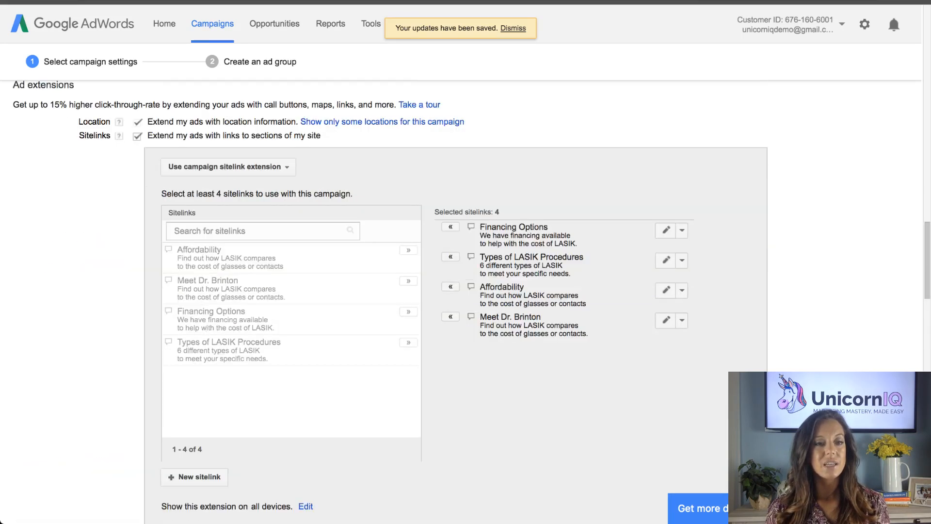
pyautogui.scroll(-20, 456, 300)
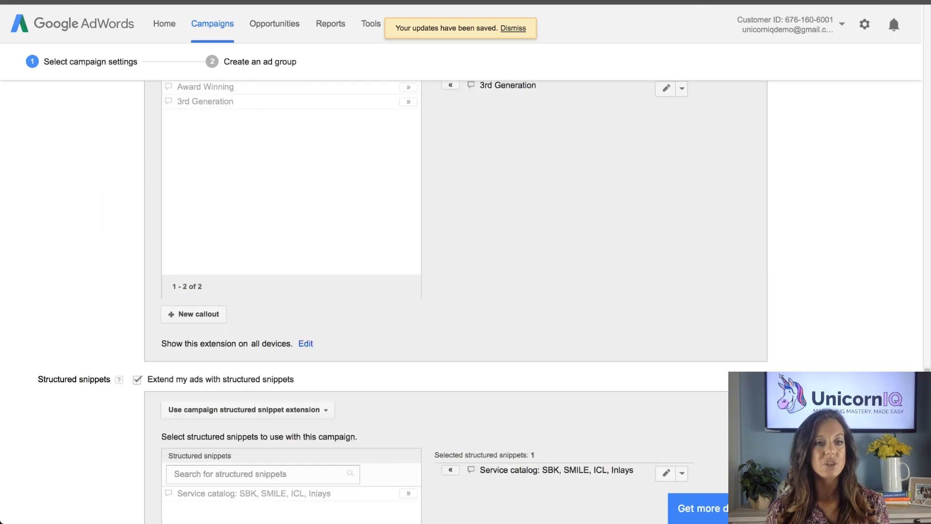
pyautogui.scroll(-2, 456, 300)
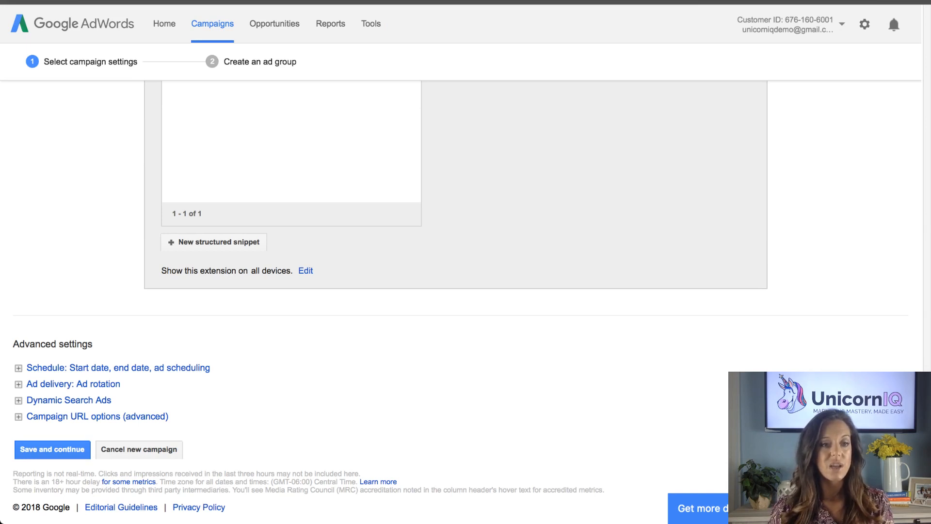
# Step: Expand the campaign's schedule settings and create a custom ad schedule for Monday to Friday
pyautogui.click(118, 368)
pyautogui.scroll(-2, 118, 368)
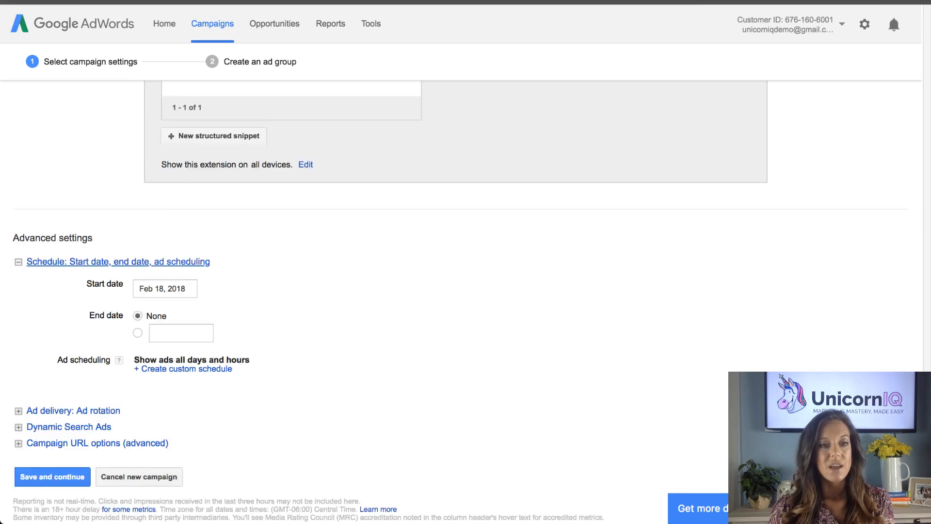
pyautogui.scroll(-1, 460, 300)
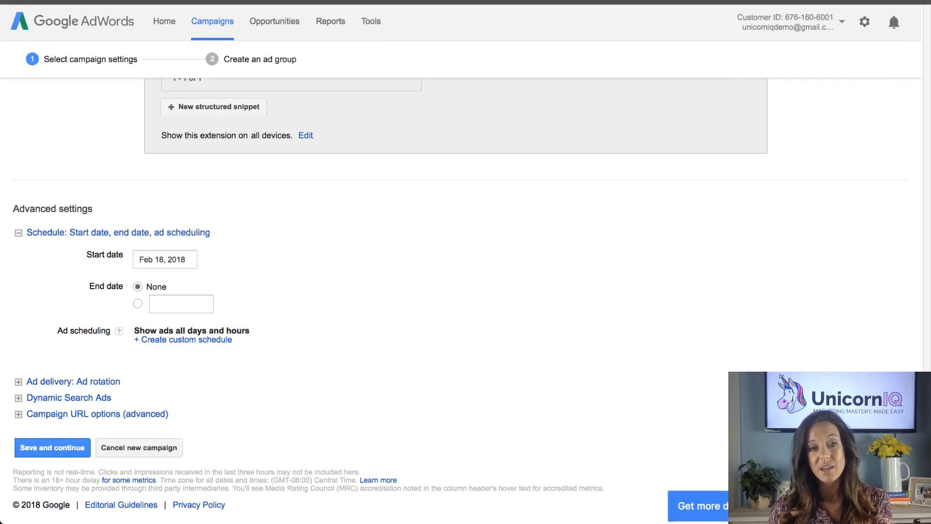
pyautogui.click(183, 342)
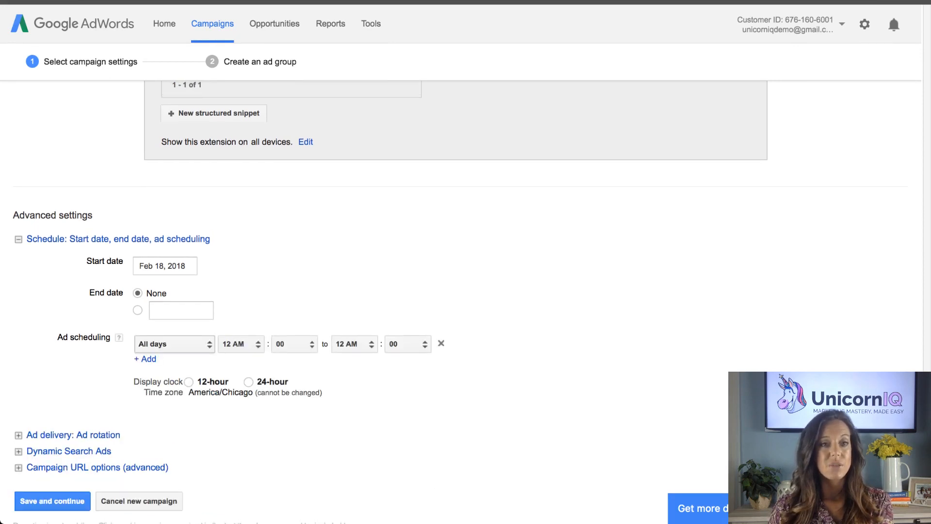
pyautogui.click(175, 344)
pyautogui.click(186, 359)
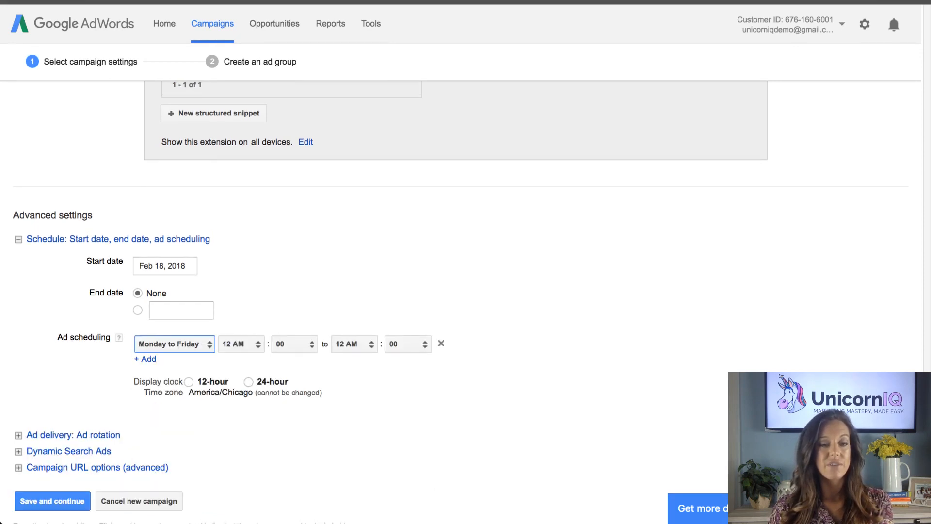
# Step: Set the Monday to Friday ad schedule to run from 8 AM to 5 PM
pyautogui.click(242, 344)
pyautogui.scroll(-1, 271, 402)
pyautogui.click(248, 422)
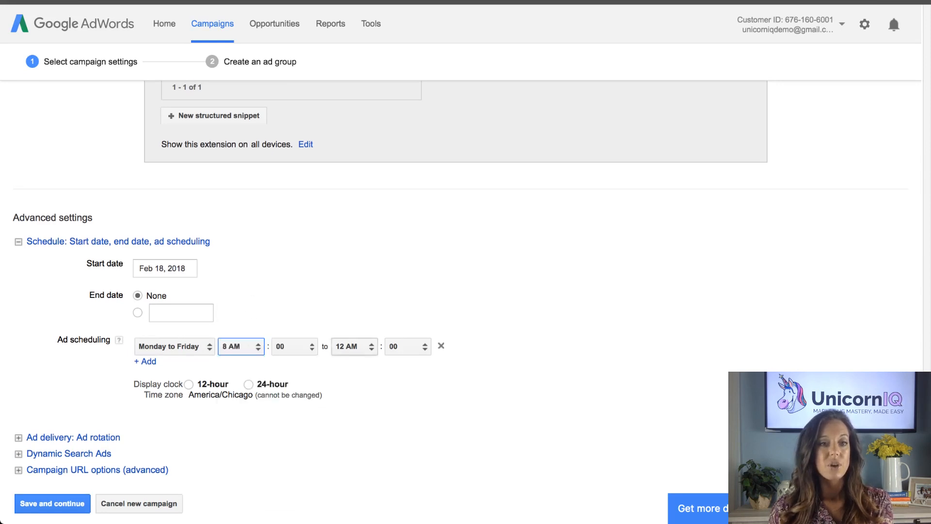
pyautogui.click(354, 344)
pyautogui.click(361, 322)
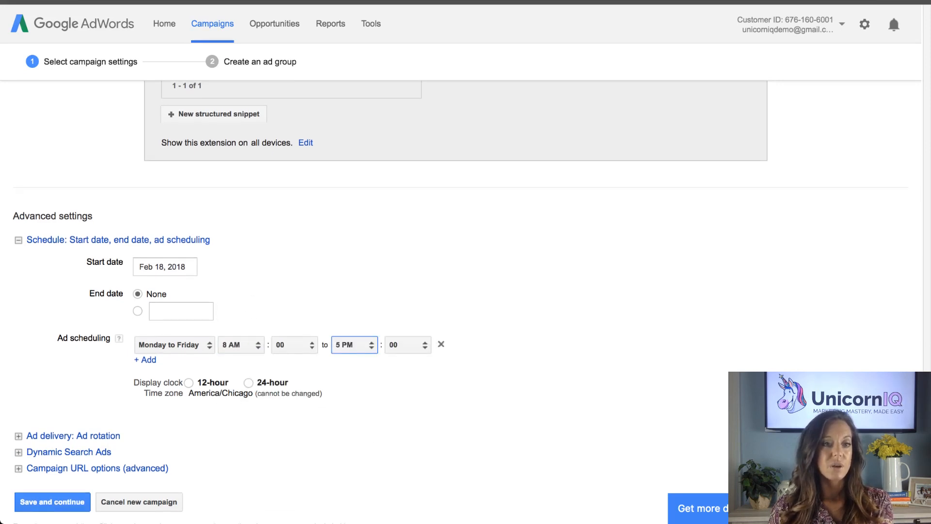
# Step: Add a second ad schedule row and look at its day choices, leaving it on All days
pyautogui.click(145, 357)
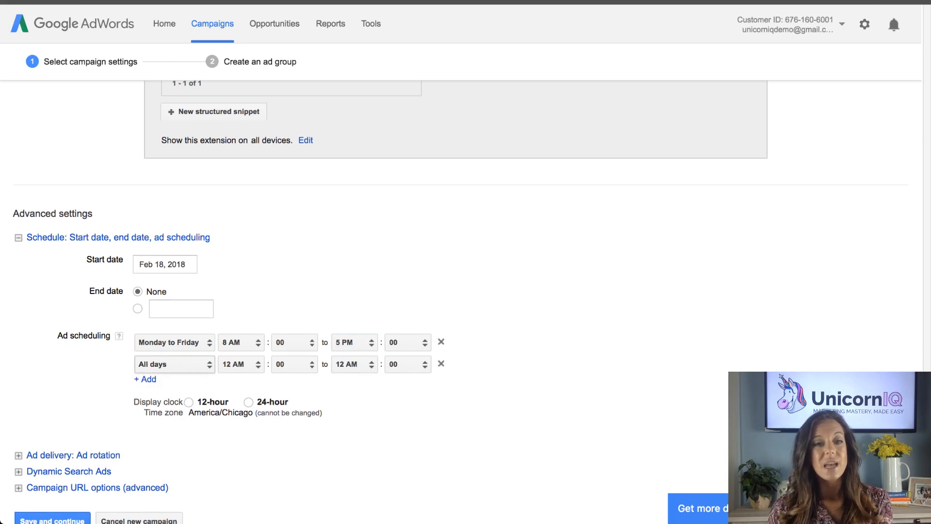
pyautogui.click(175, 364)
pyautogui.click(359, 439)
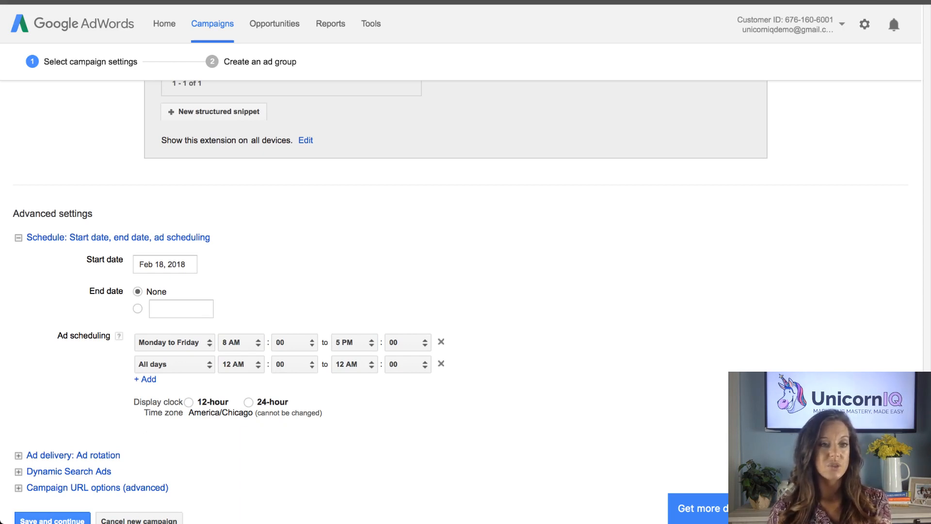
pyautogui.scroll(-2, 390, 302)
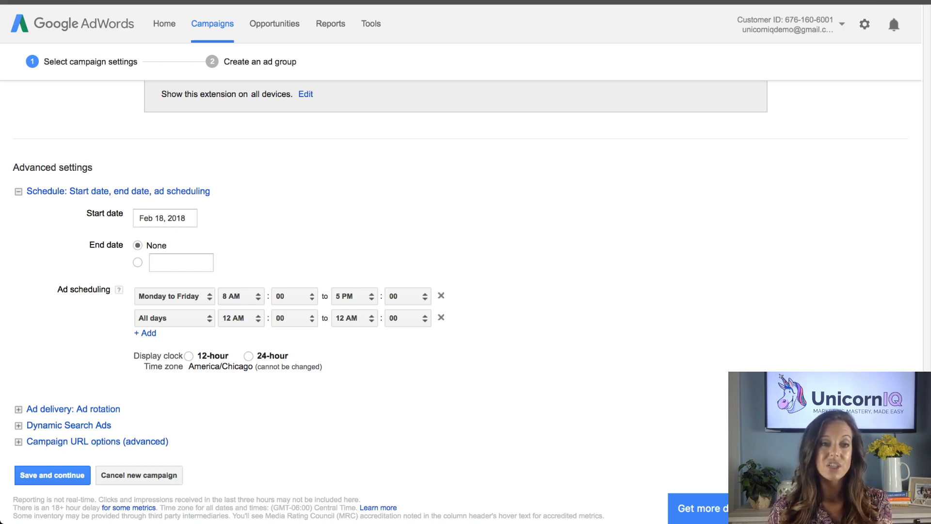
# Step: View the day choices for the Monday to Friday schedule row and collapse the campaign's schedule settings
pyautogui.click(174, 296)
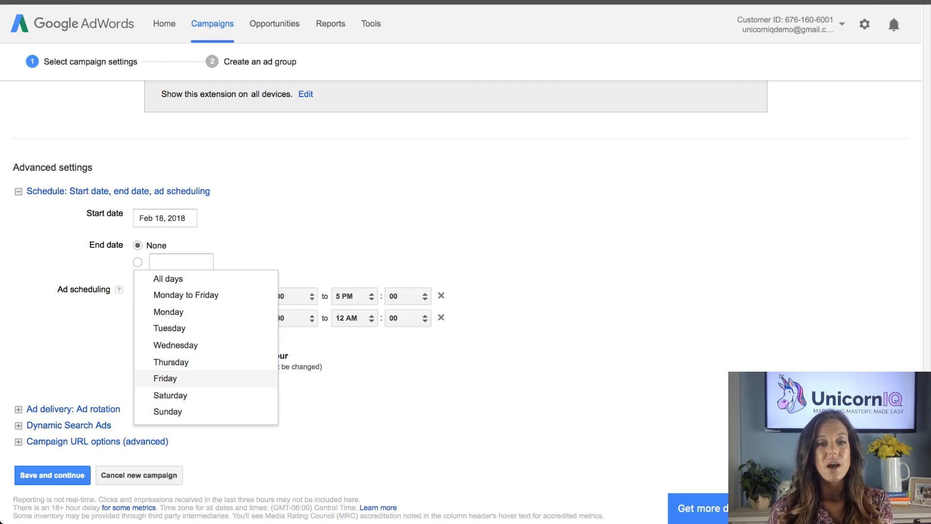
pyautogui.press('Escape')
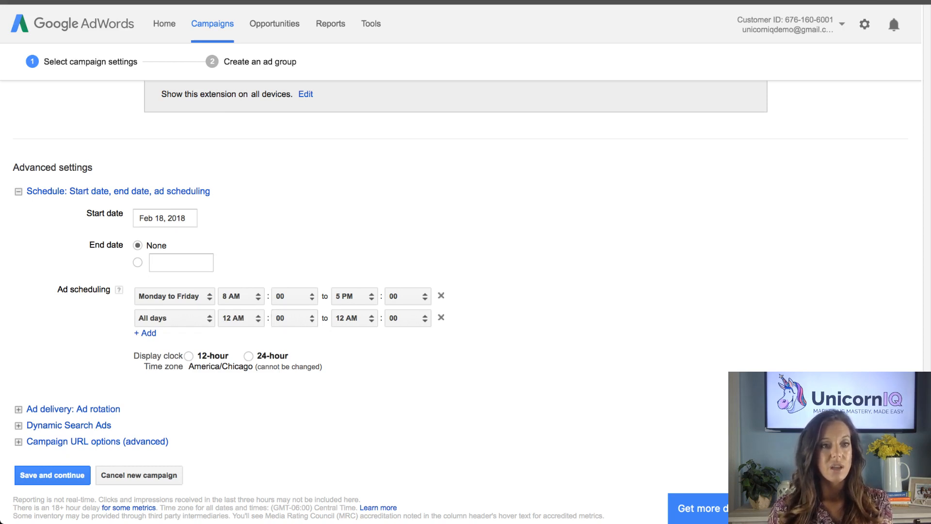
pyautogui.click(118, 191)
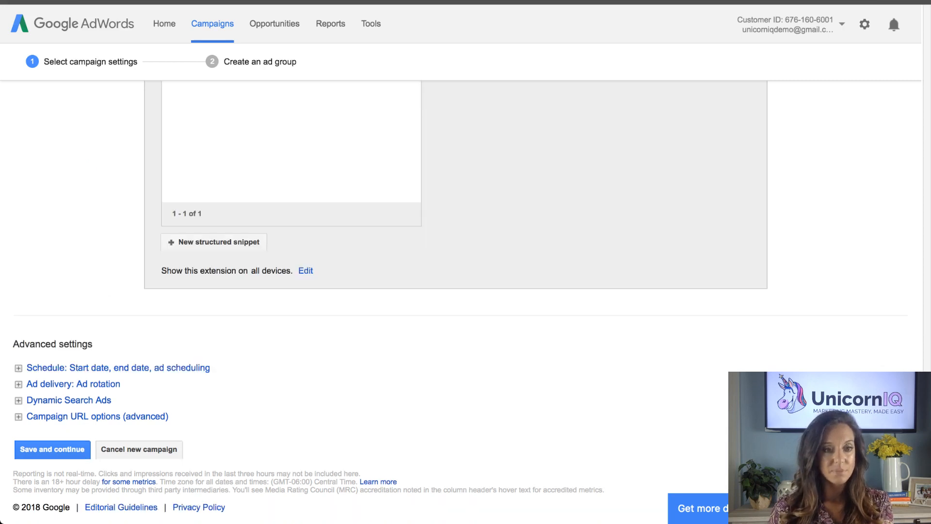
# Step: Expand the ad rotation settings and examine the note under the option that prefers best performing ads
pyautogui.click(72, 384)
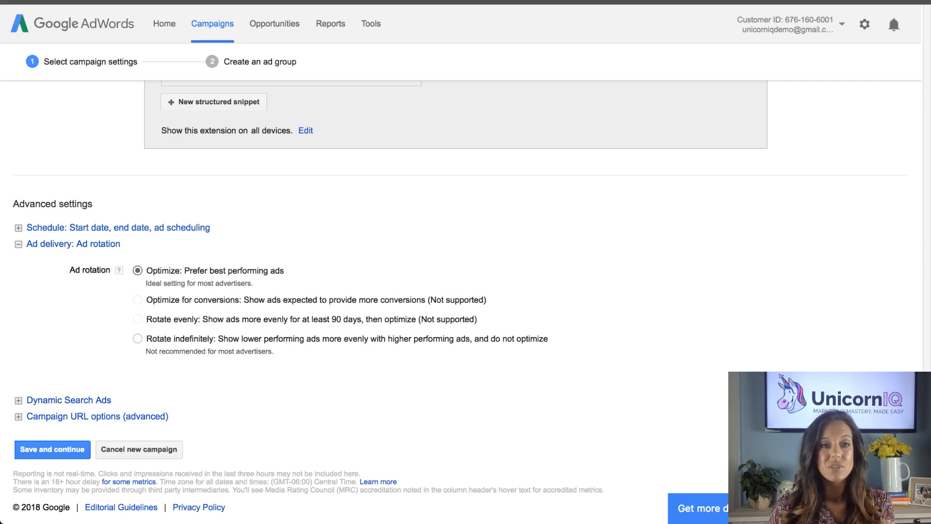
pyautogui.moveTo(178, 283); pyautogui.dragTo(254, 284)
pyautogui.click(254, 284)
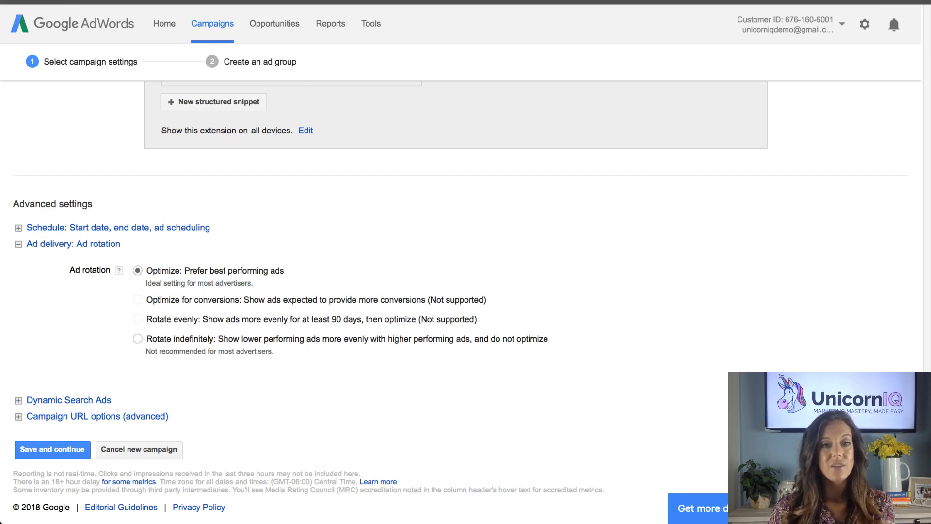
pyautogui.moveTo(146, 283); pyautogui.dragTo(254, 284)
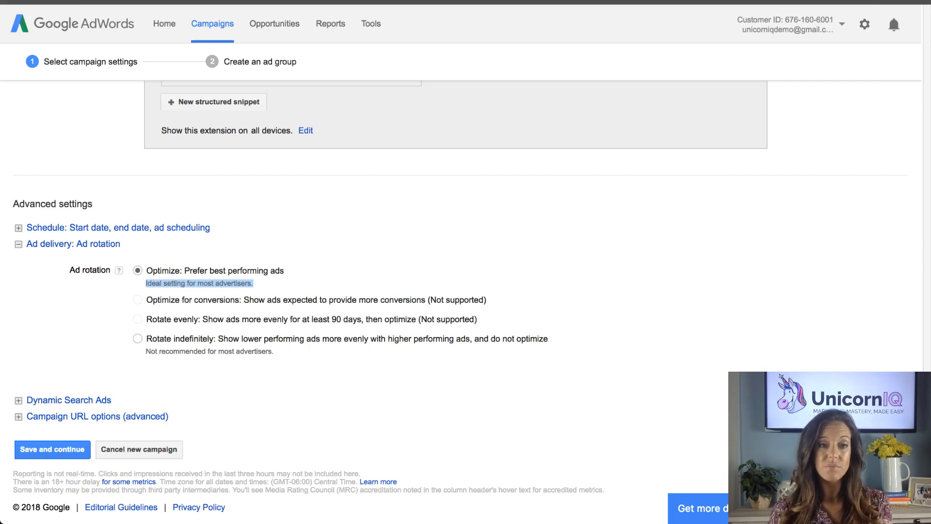
pyautogui.scroll(10, 456, 242)
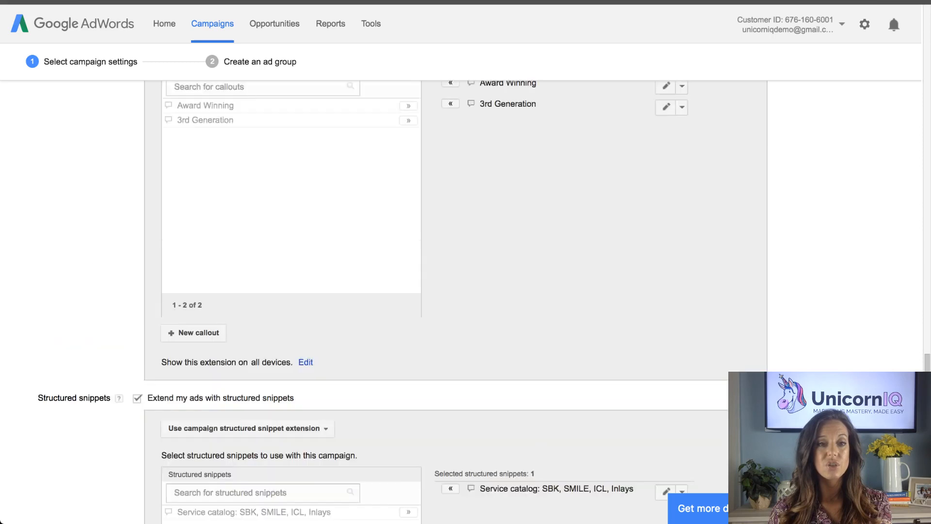
pyautogui.scroll(-10, 456, 242)
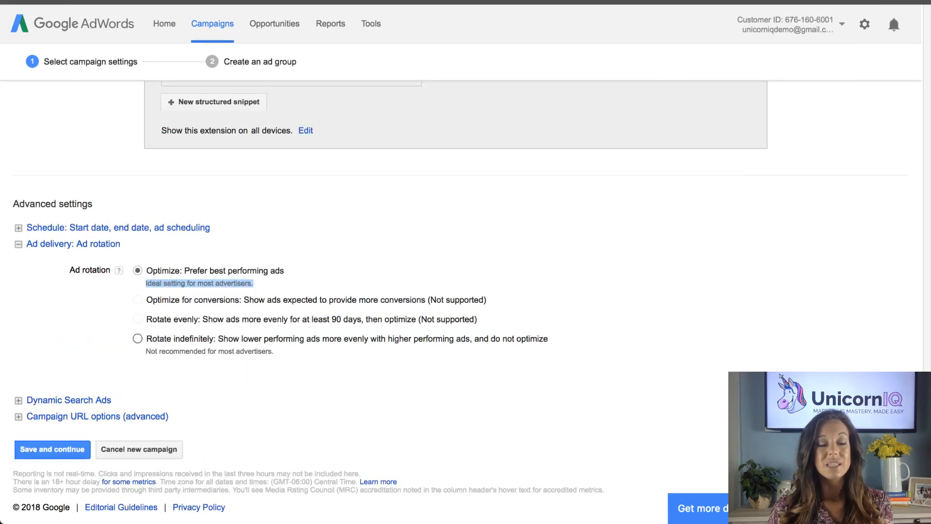
# Step: Set the ad rotation to Rotate indefinitely and look at the Optimize for conversions option
pyautogui.click(138, 338)
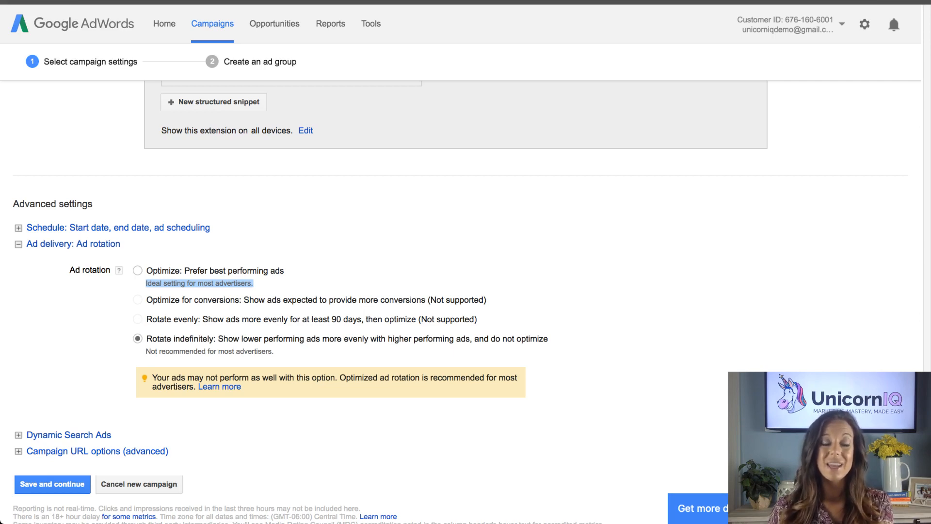
pyautogui.moveTo(486, 300); pyautogui.dragTo(146, 300)
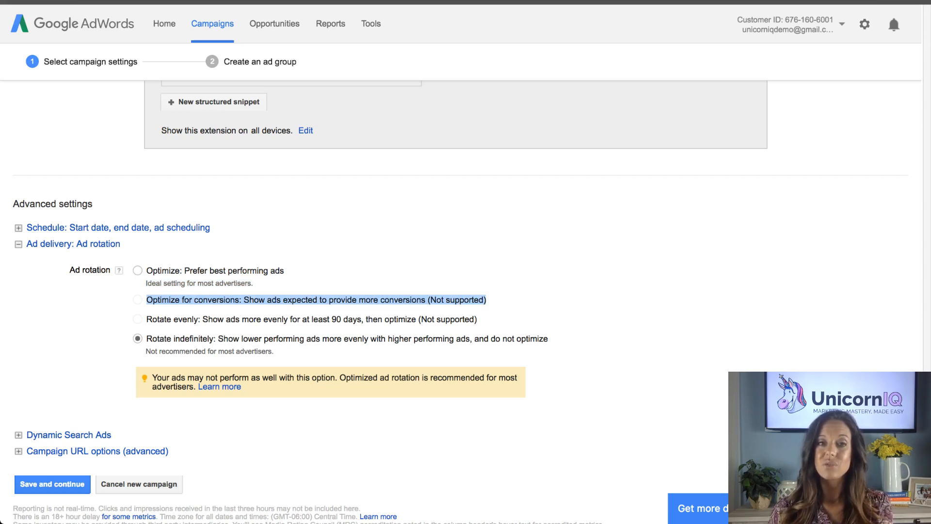
pyautogui.click(146, 301)
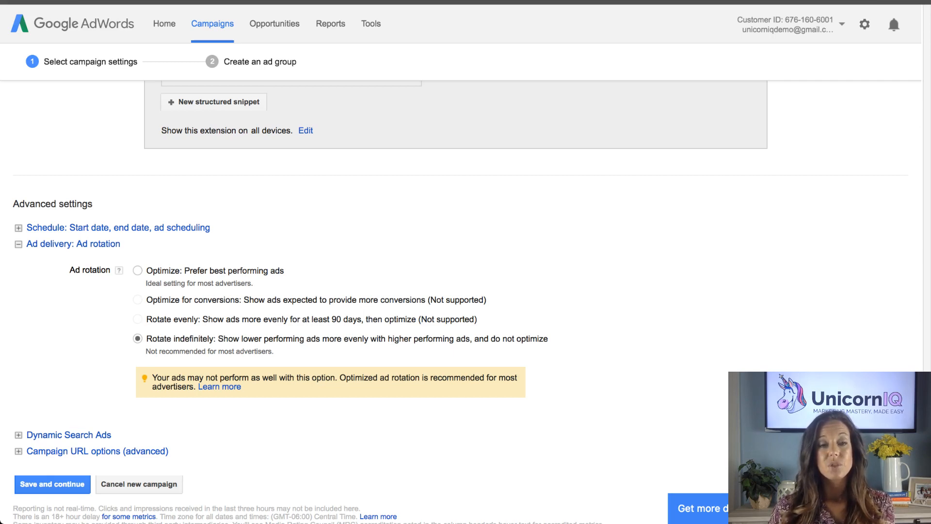
pyautogui.moveTo(145, 351)
pyautogui.mouseDown()
pyautogui.moveTo(273, 351)
pyautogui.moveTo(131, 350)
pyautogui.moveTo(145, 351)
pyautogui.mouseUp()
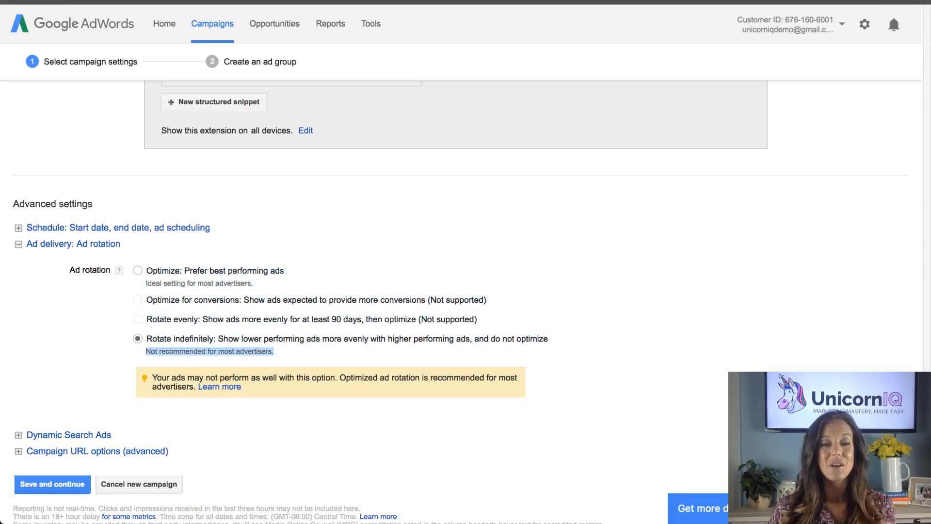
pyautogui.click(145, 351)
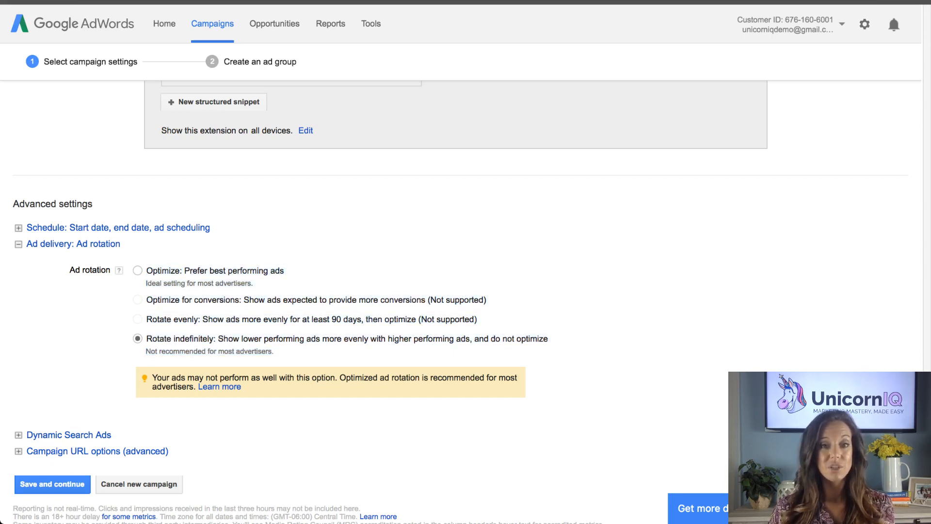
# Step: Examine the Dynamic Search Ads options and the advanced campaign URL options, collapsing each section after viewing
pyautogui.scroll(-2, 460, 302)
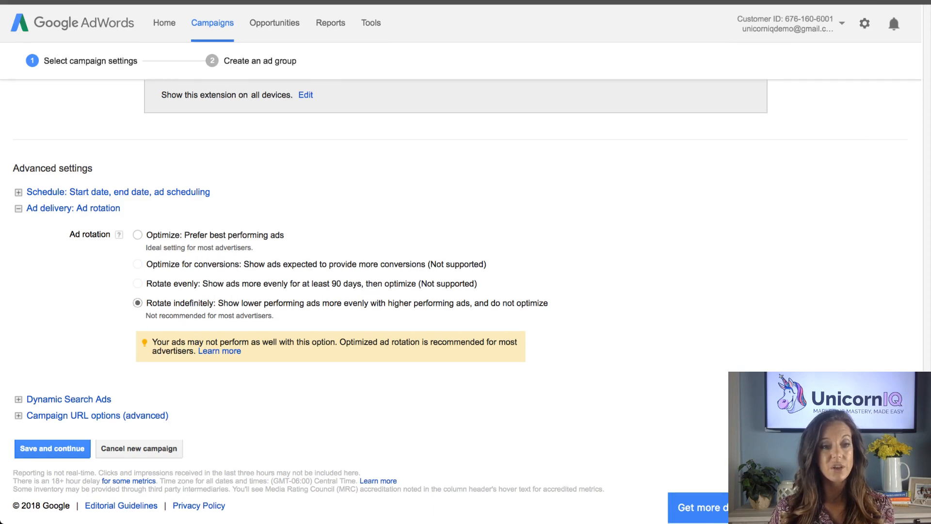
pyautogui.click(69, 400)
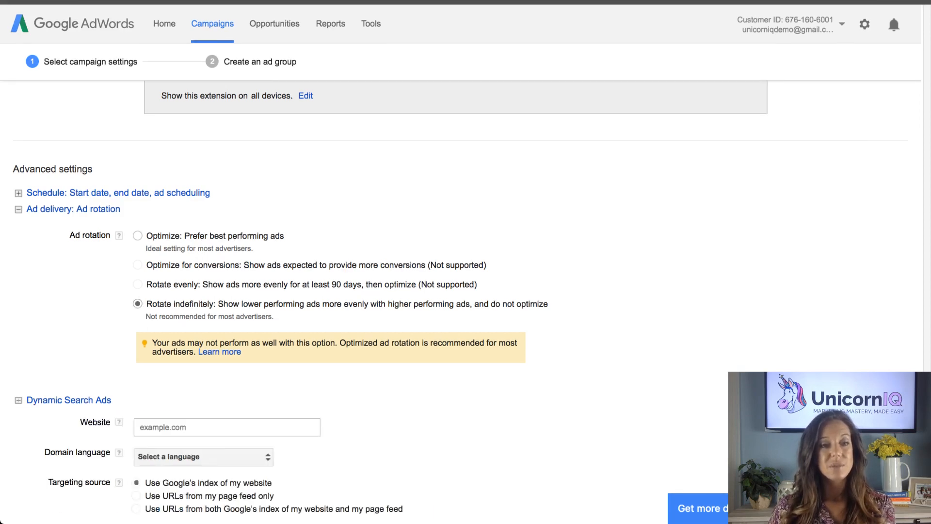
pyautogui.scroll(-2, 69, 400)
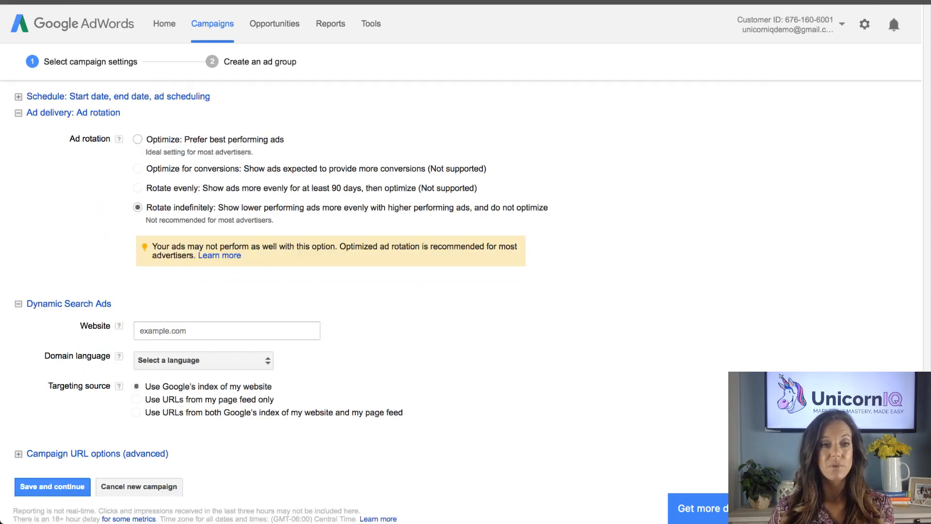
pyautogui.scroll(-1, 69, 269)
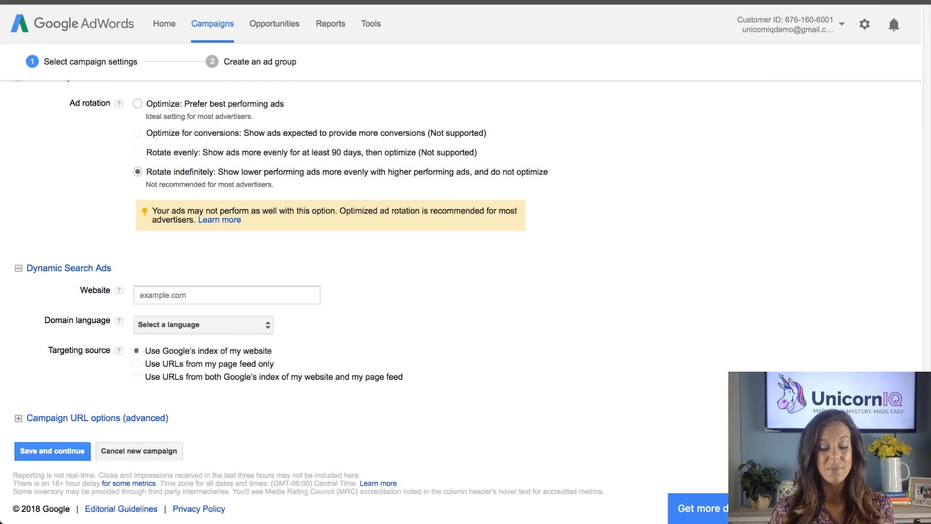
pyautogui.click(204, 294)
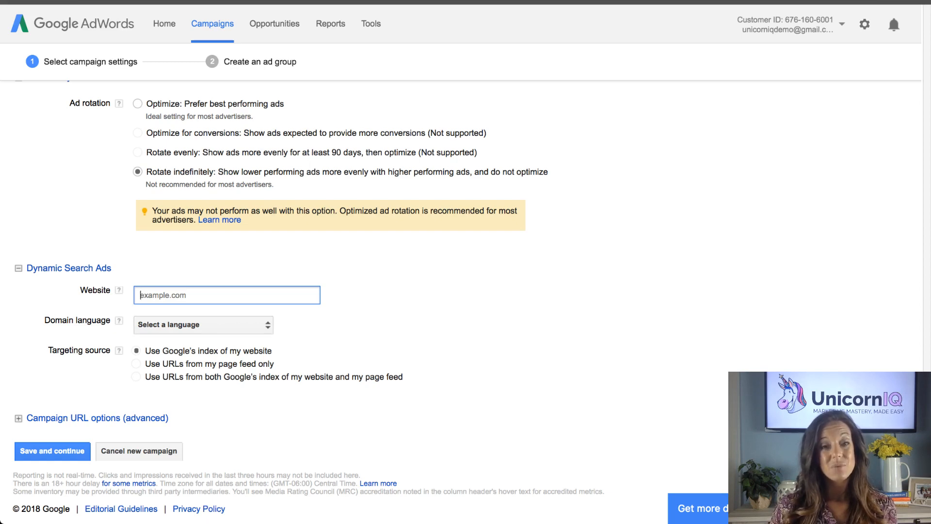
pyautogui.moveTo(267, 377)
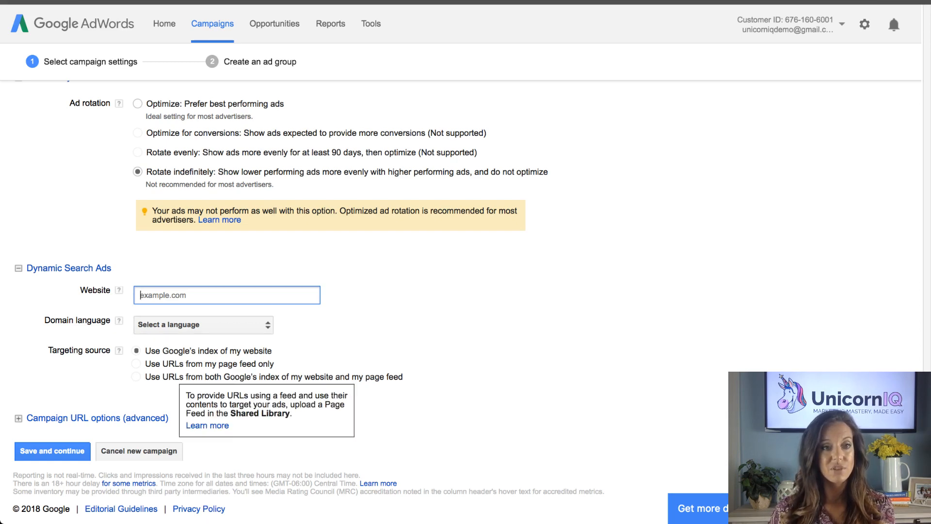
pyautogui.click(69, 268)
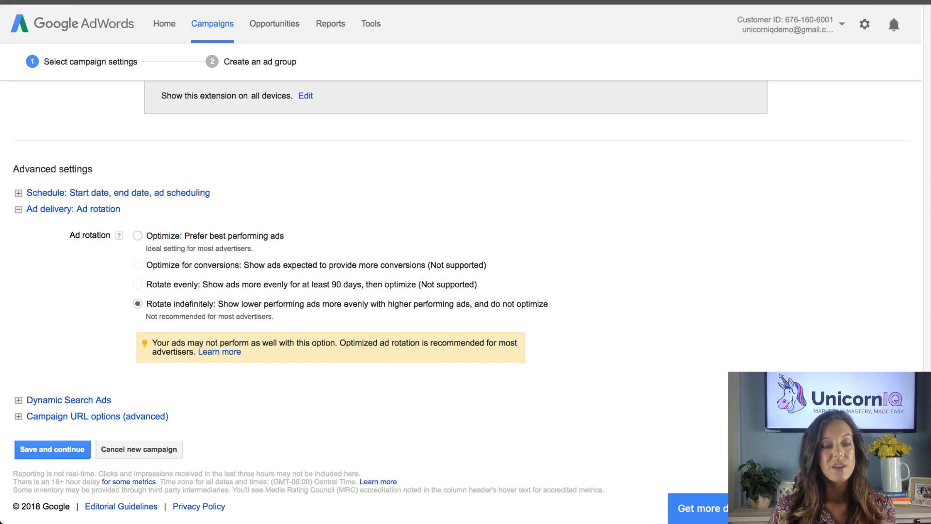
pyautogui.click(97, 416)
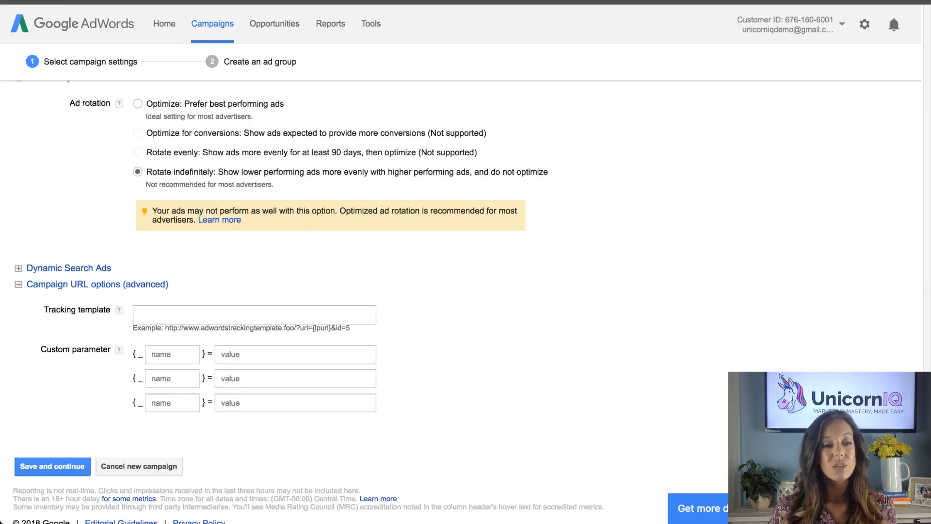
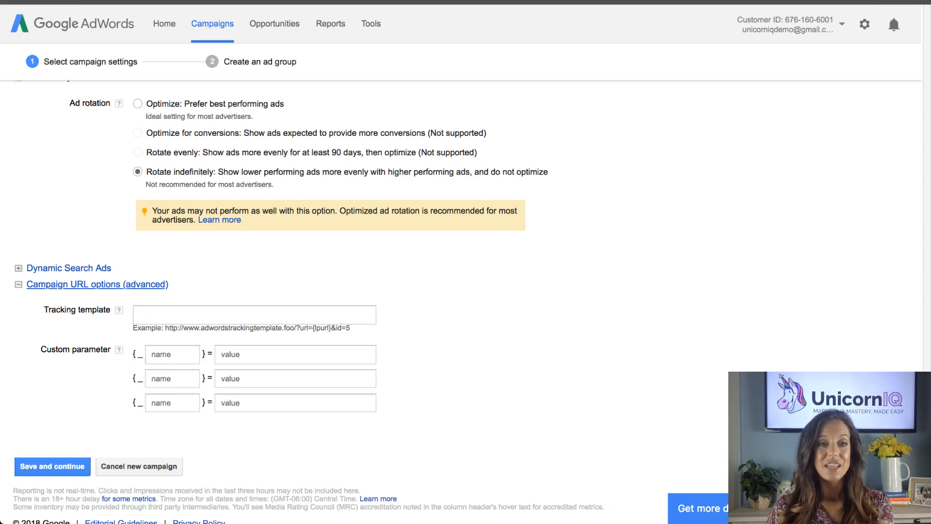
pyautogui.click(97, 284)
# Step: Review the search campaign's settings from networks and locations to ad rotation, and try to save them and continue
pyautogui.scroll(6, 97, 284)
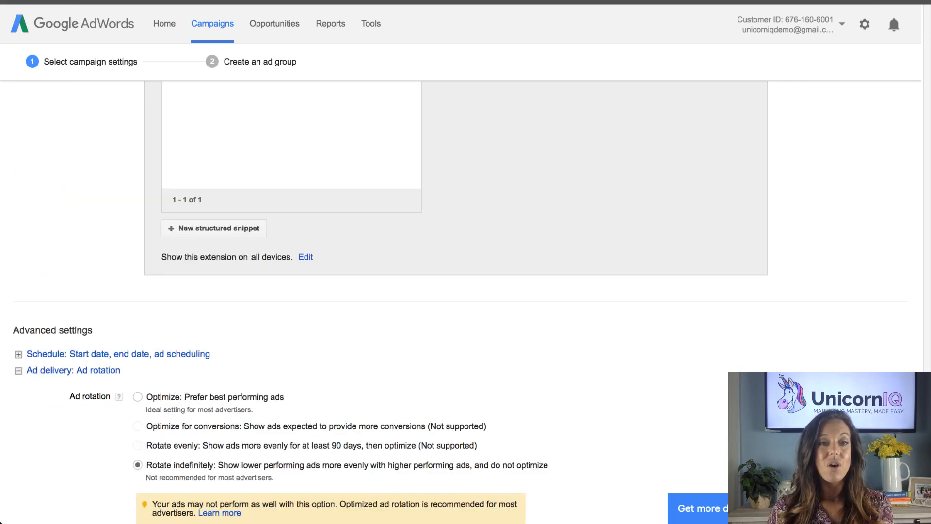
pyautogui.scroll(-6, 97, 284)
pyautogui.scroll(1, 97, 284)
pyautogui.scroll(20, 466, 301)
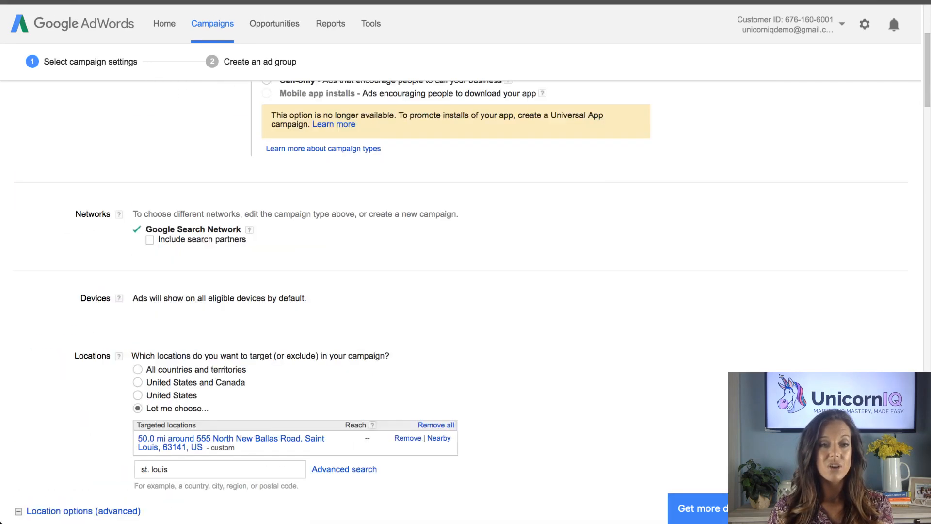
pyautogui.scroll(-15, 465, 301)
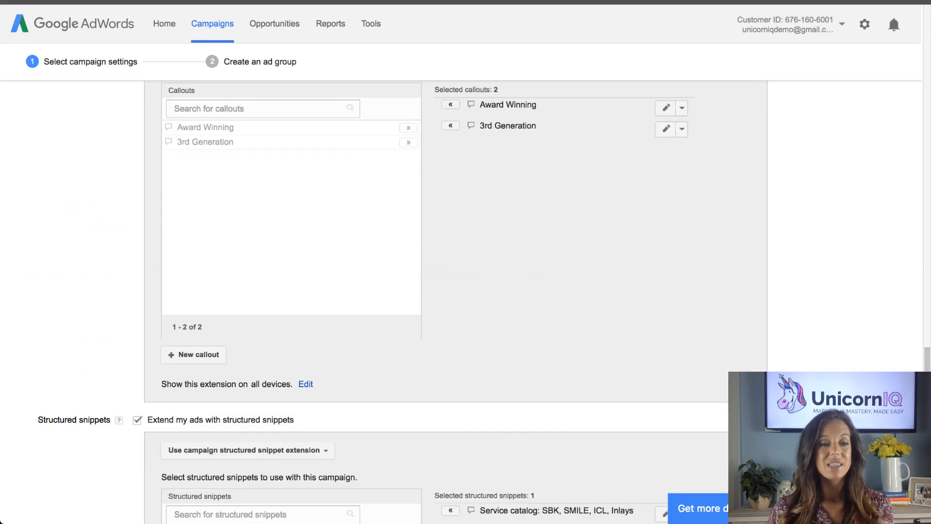
pyautogui.scroll(-10, 465, 301)
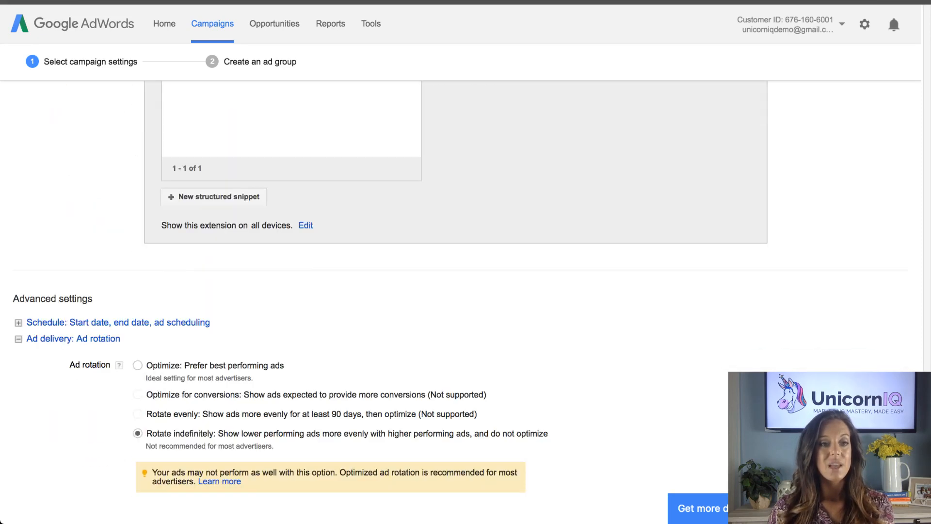
pyautogui.scroll(-5, 466, 301)
pyautogui.click(52, 449)
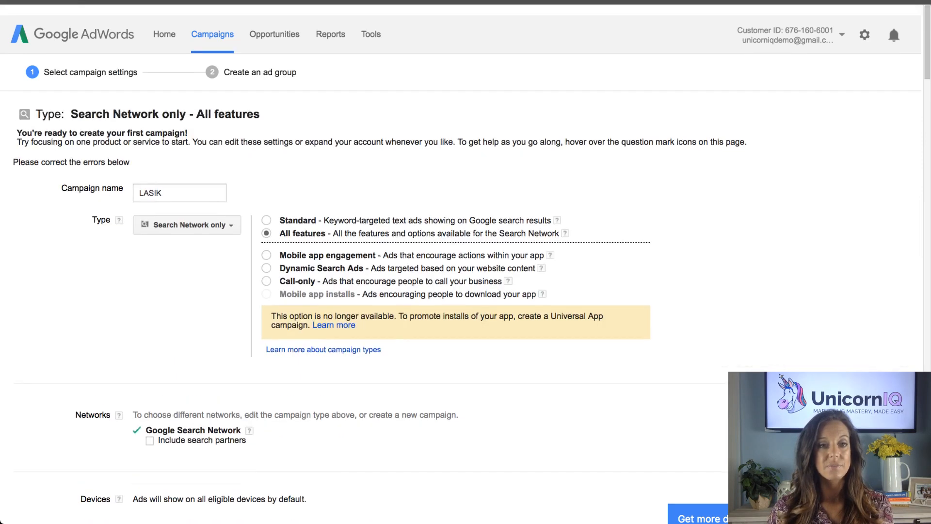
# Step: Remove the Monday to Friday and All days ad schedule periods, and save the campaign settings to continue
pyautogui.scroll(-20, 456, 301)
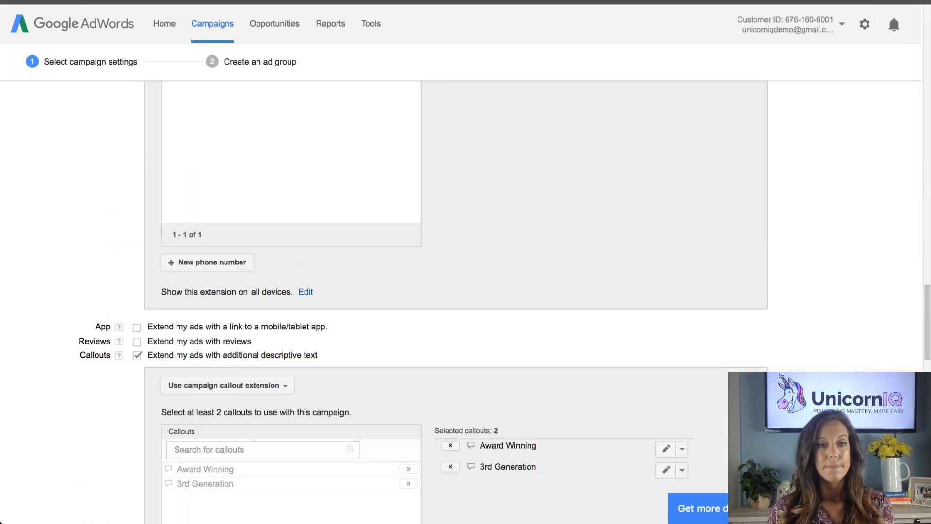
pyautogui.scroll(-15, 456, 300)
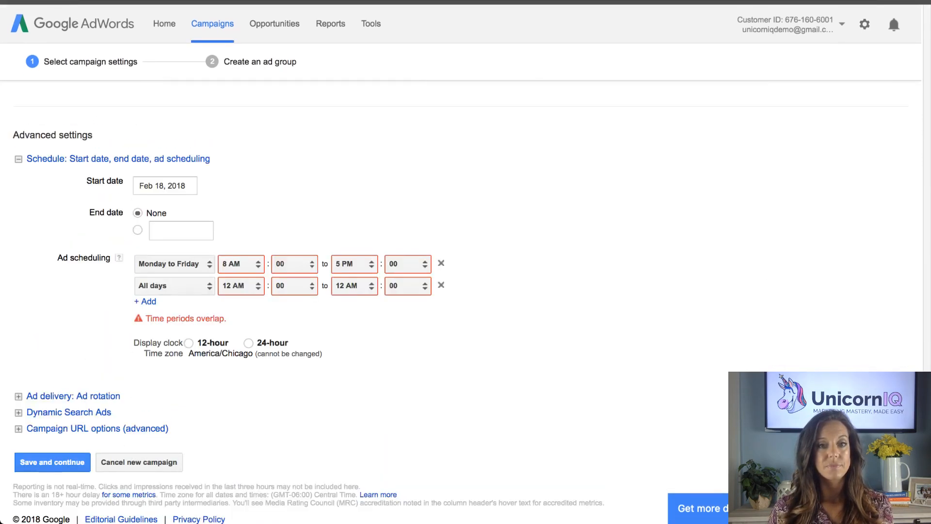
pyautogui.click(441, 263)
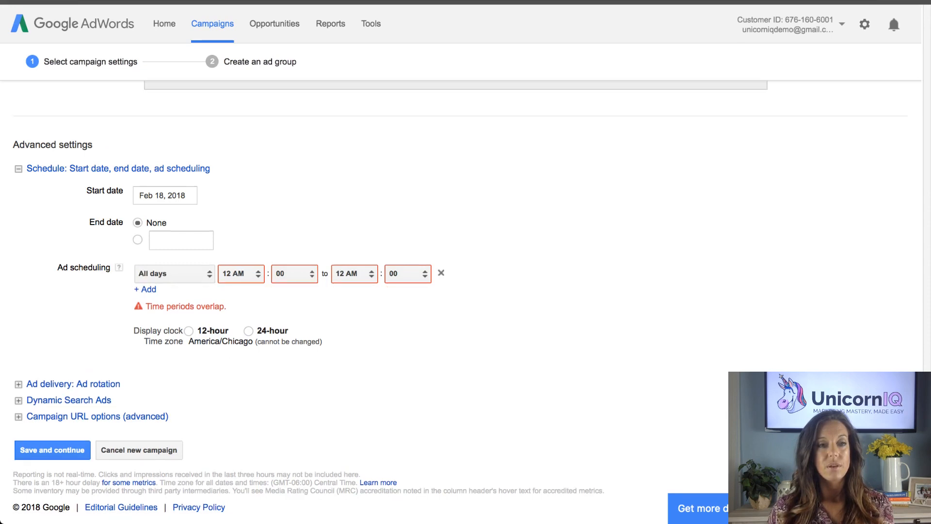
pyautogui.click(441, 273)
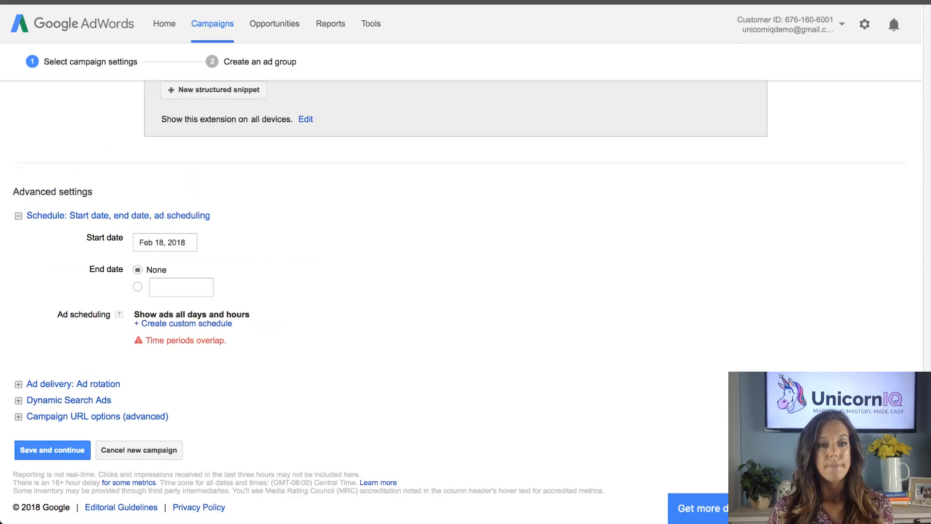
pyautogui.click(52, 449)
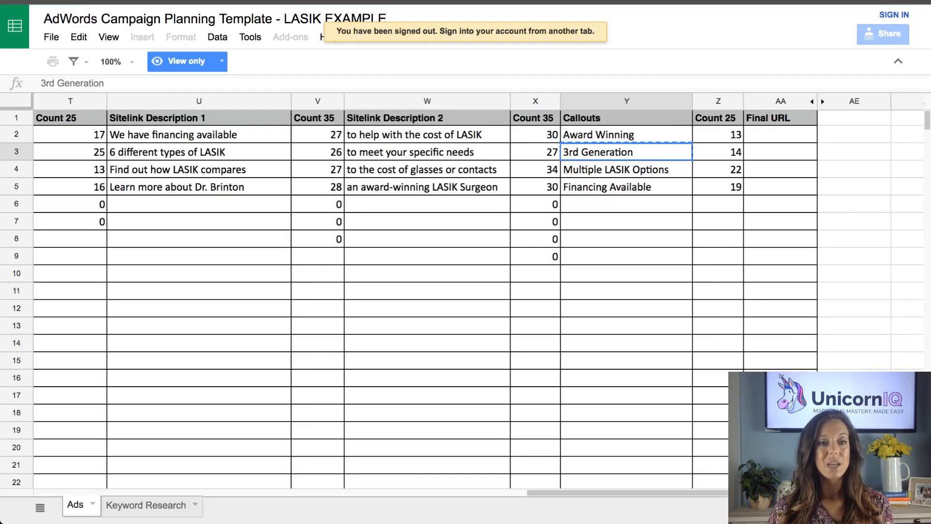
# Step: Take the first ad group's name from the planning spreadsheet and name the new ad group "LASIK Doctors"
pyautogui.hscroll(-15, 478, 291)
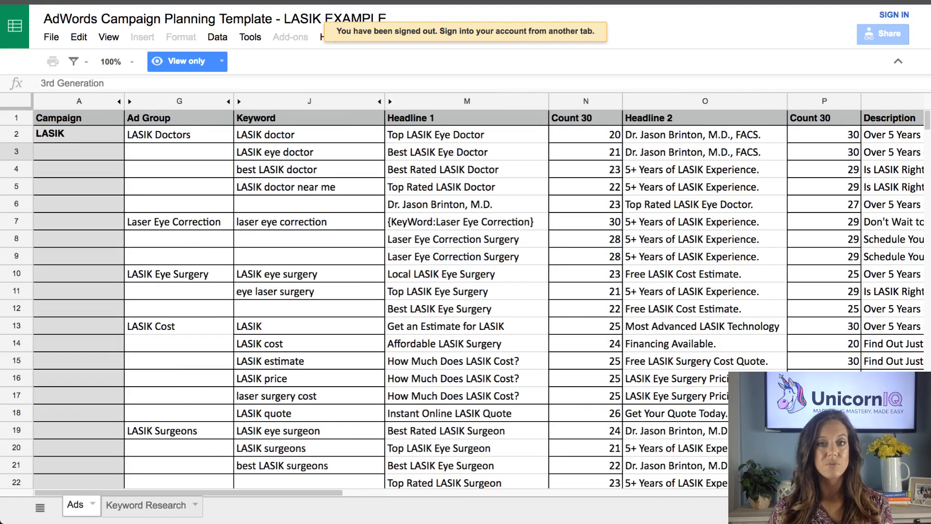
pyautogui.scroll(-1, 466, 299)
pyautogui.scroll(1, 466, 299)
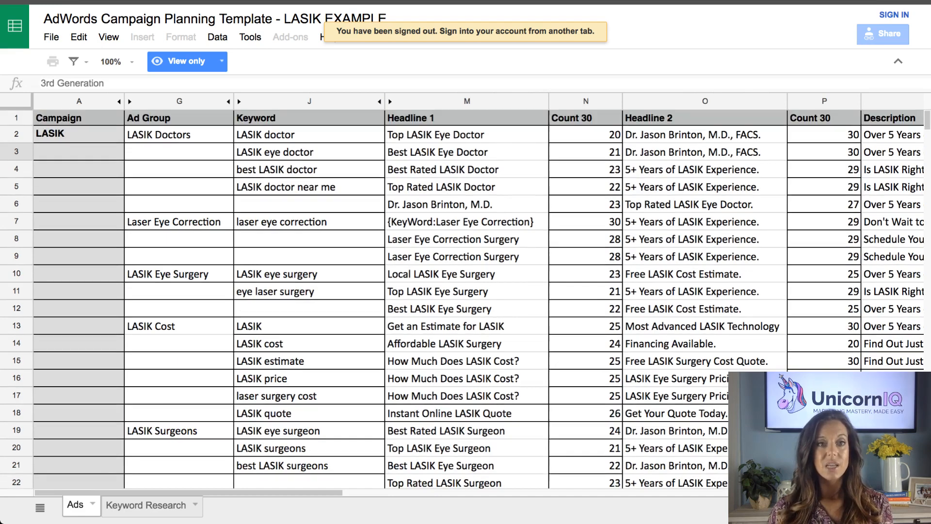
pyautogui.click(178, 134)
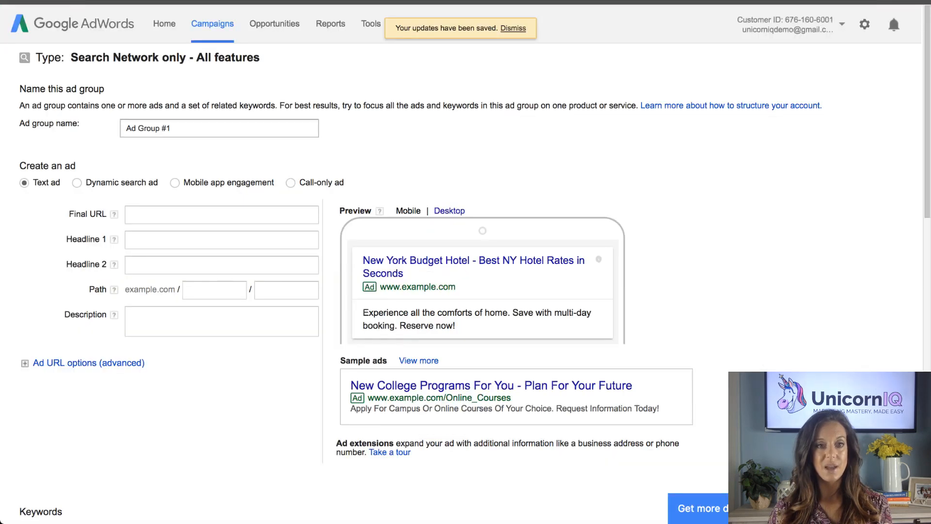
pyautogui.click(163, 128)
pyautogui.tripleClick(164, 128)
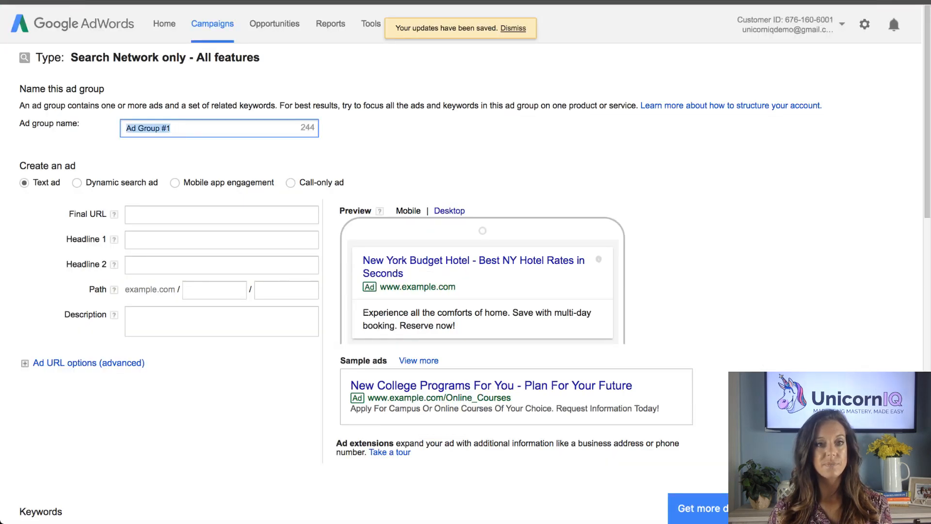
pyautogui.write('LASIK Doctors')
# Step: Examine the text ad form with the Text ad type selected, and activate its Final URL field
pyautogui.click(164, 215)
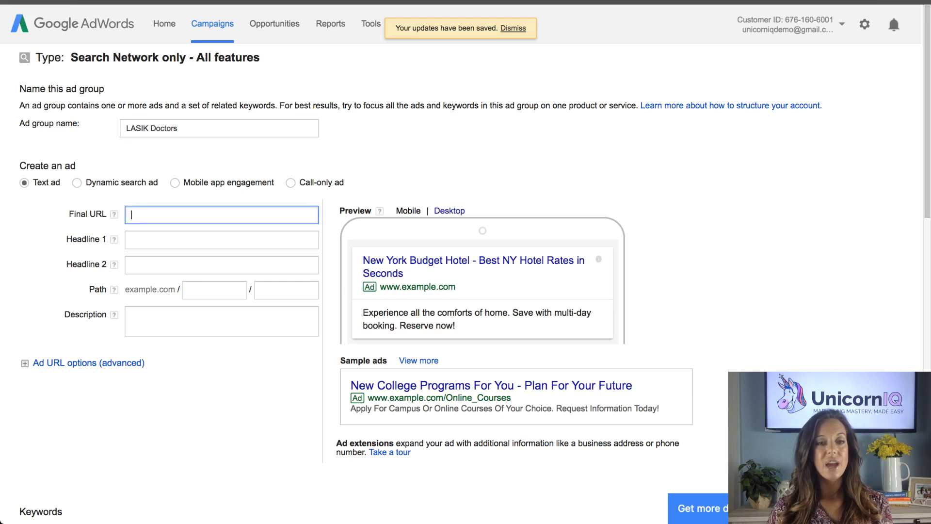
pyautogui.scroll(-1, 460, 283)
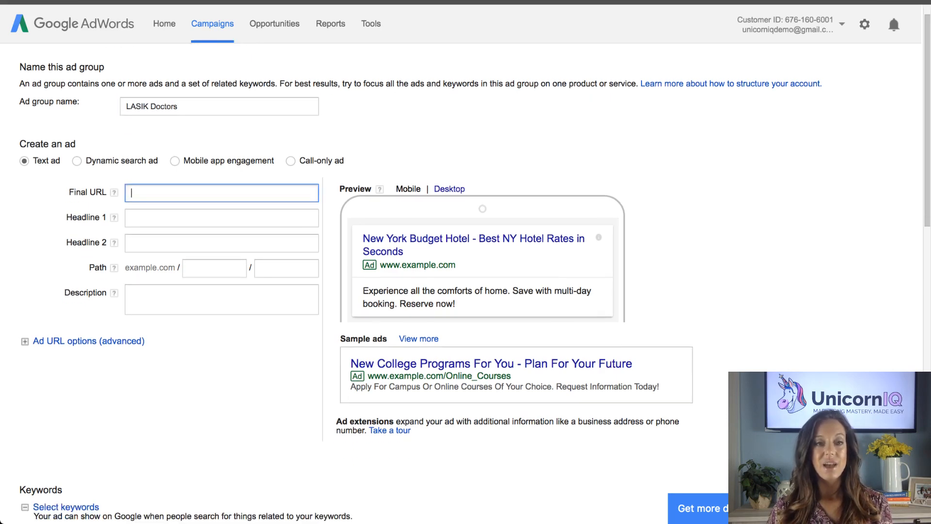
pyautogui.scroll(-1, 461, 283)
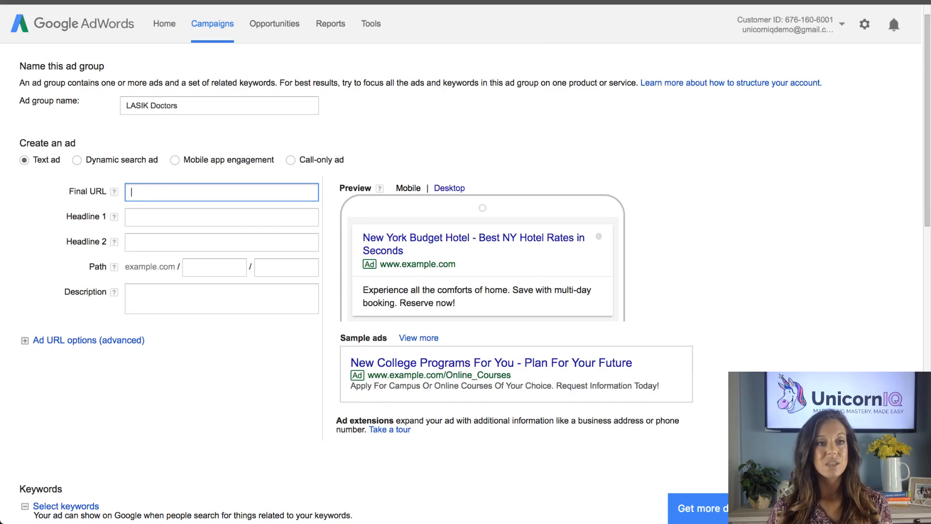
pyautogui.scroll(-1, 461, 283)
pyautogui.scroll(-1, 461, 283)
pyautogui.moveTo(61, 155); pyautogui.dragTo(32, 154)
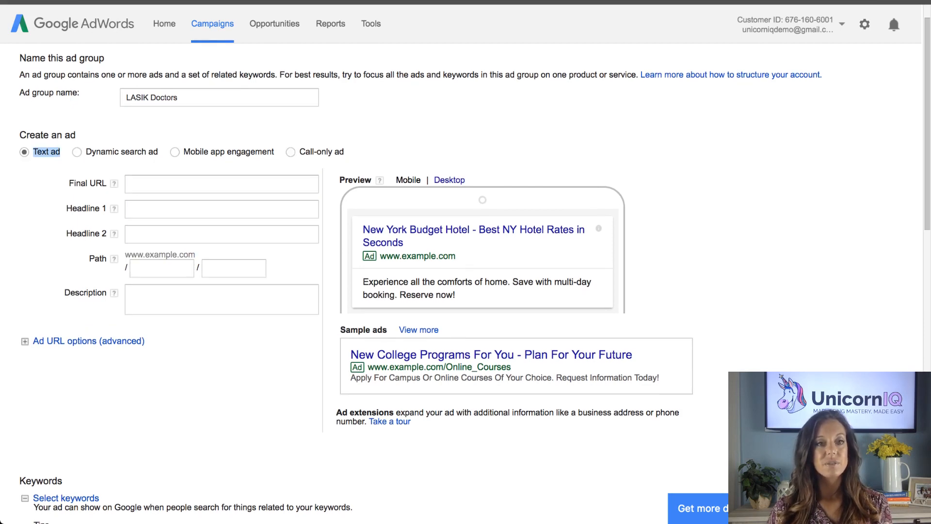
pyautogui.click(222, 184)
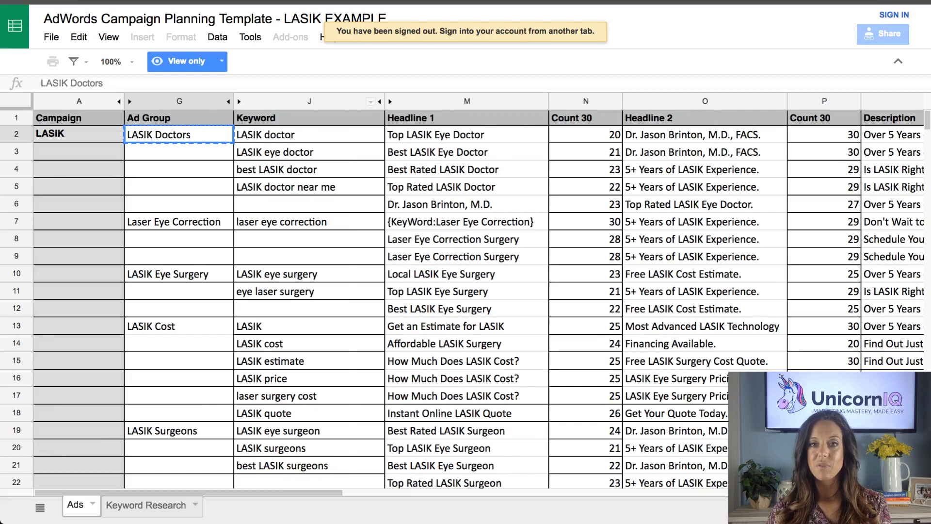
# Step: Find the doctor's profile page on the Brinton Vision website and enter its address as the ad's Final URL
pyautogui.hscroll(15, 339, 291)
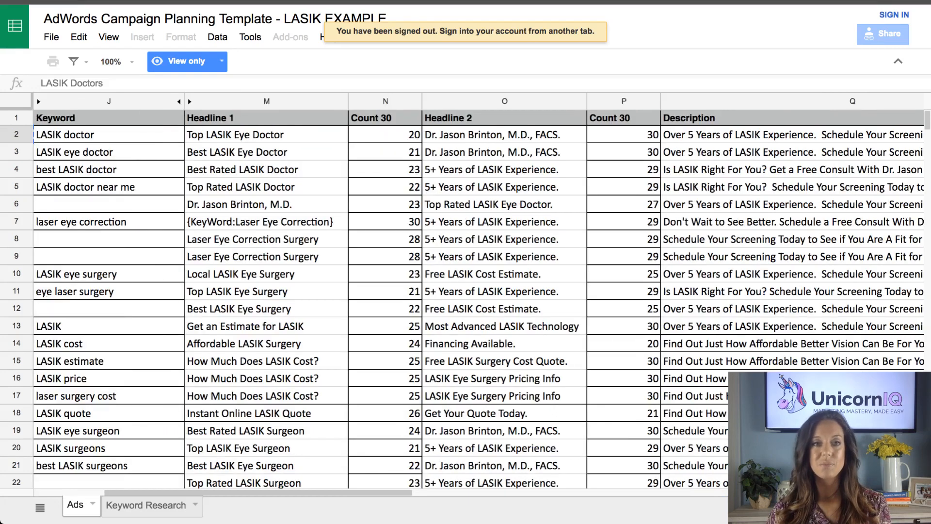
pyautogui.hscroll(-15, 339, 291)
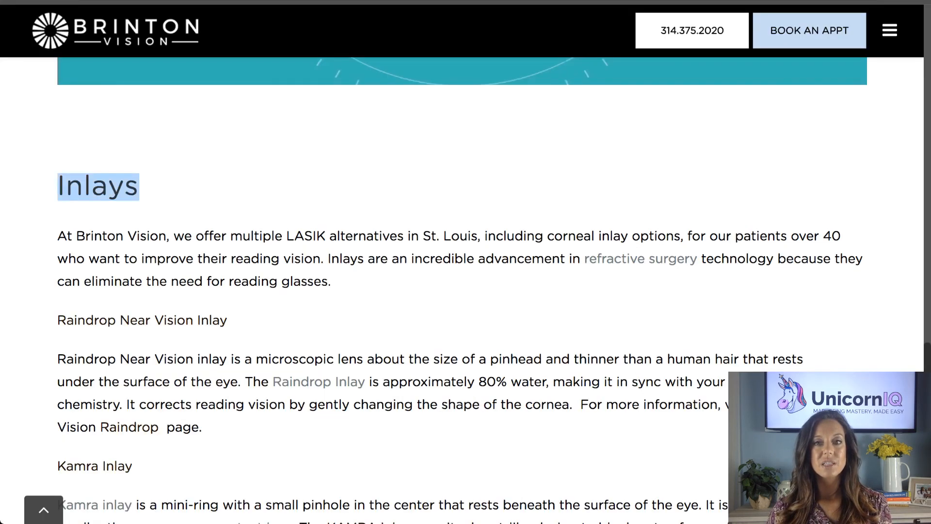
pyautogui.scroll(1, 489, 291)
pyautogui.scroll(4, 460, 291)
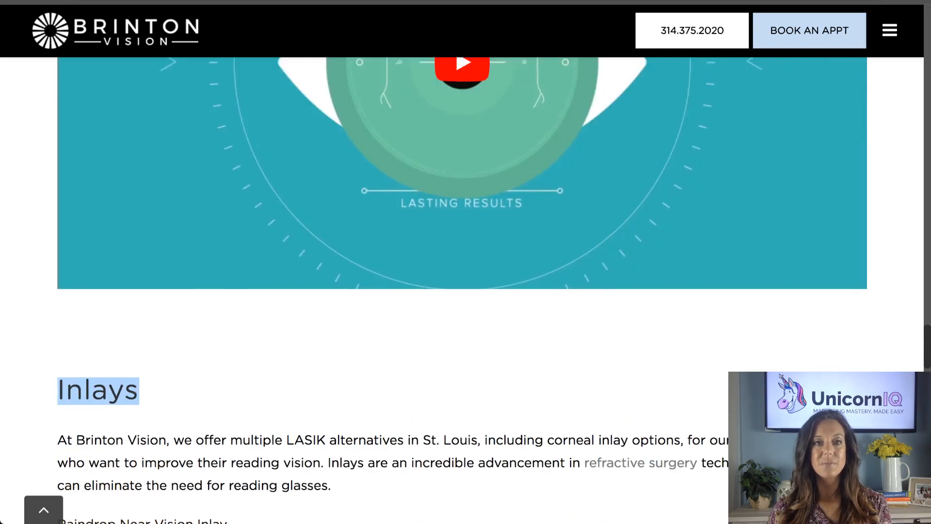
pyautogui.scroll(20, 461, 291)
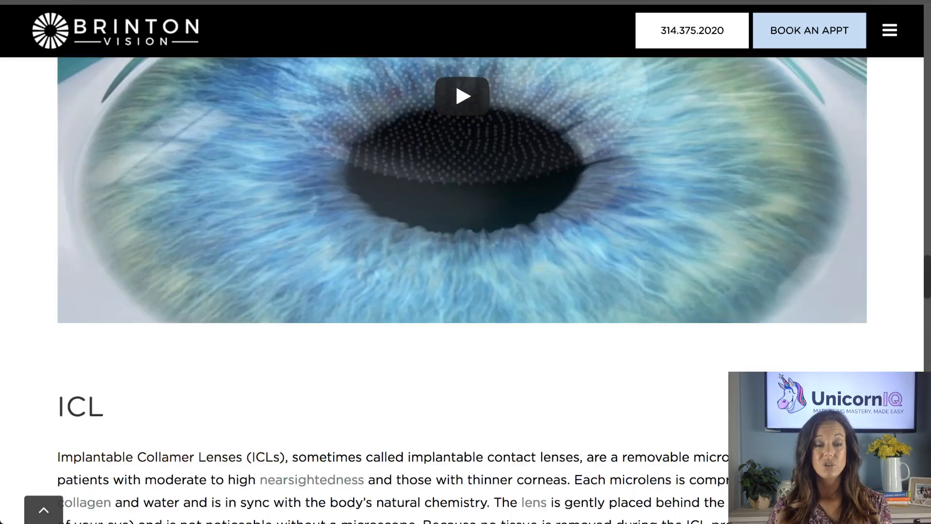
pyautogui.scroll(12, 461, 291)
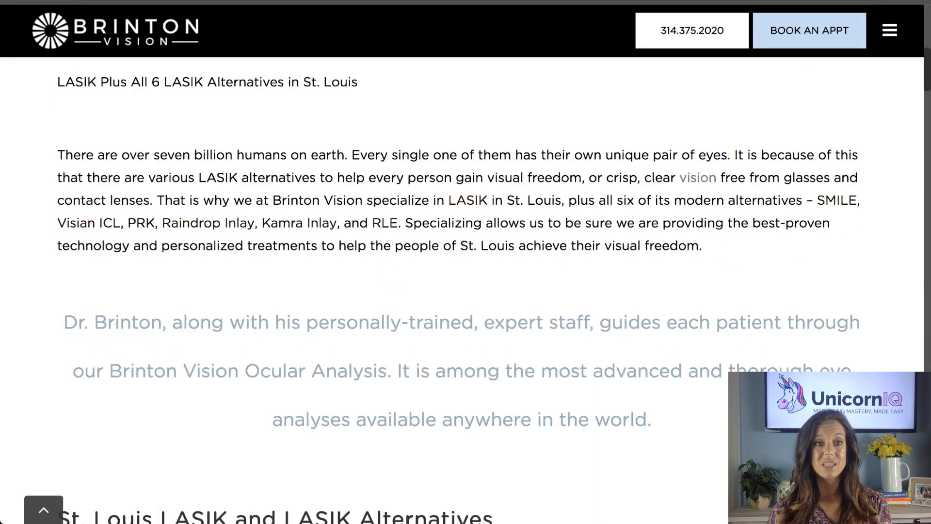
pyautogui.scroll(10, 461, 291)
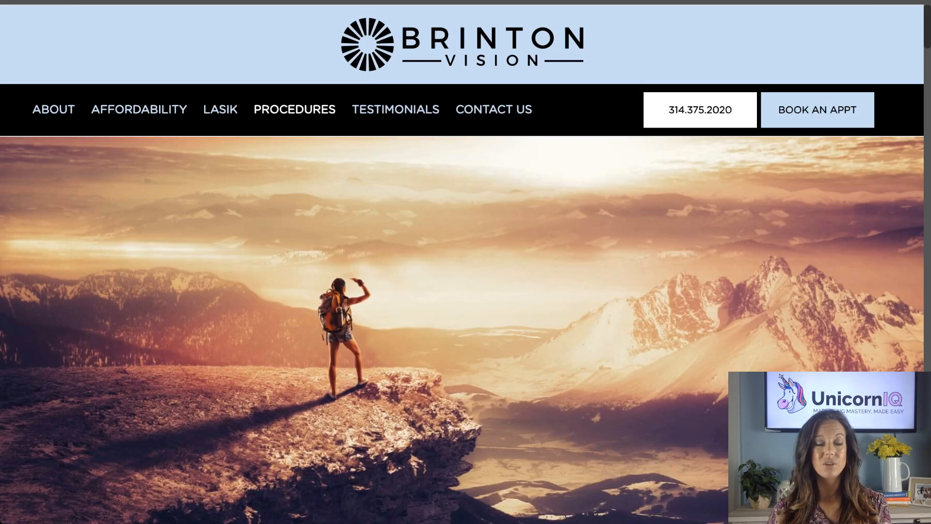
pyautogui.moveTo(53, 110)
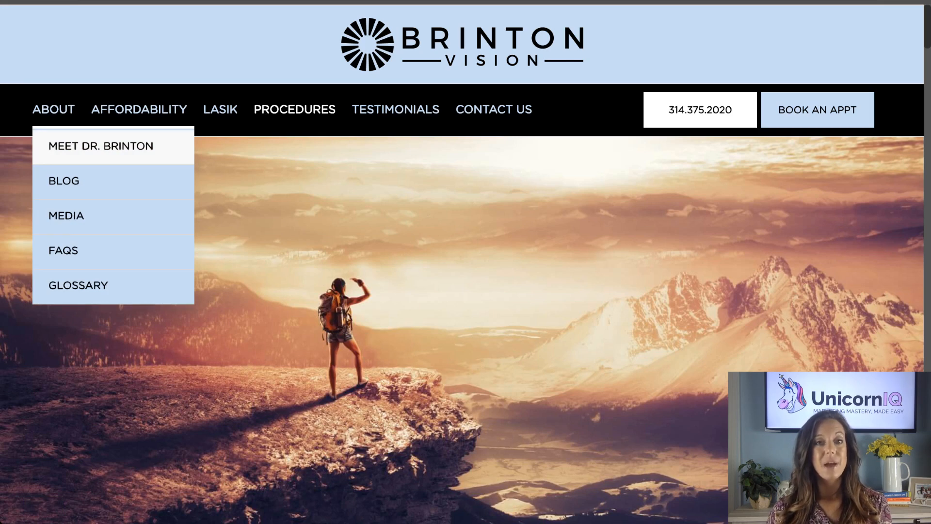
pyautogui.click(101, 146)
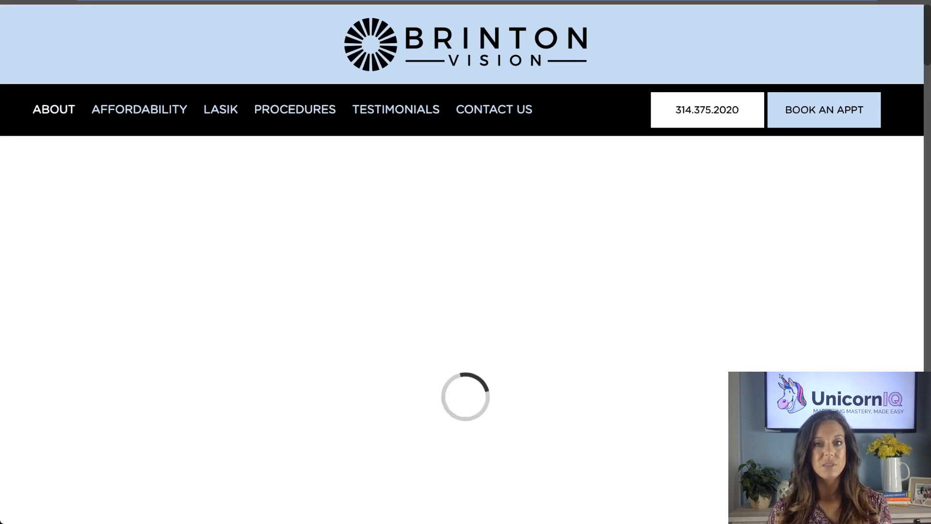
pyautogui.scroll(-3, 462, 291)
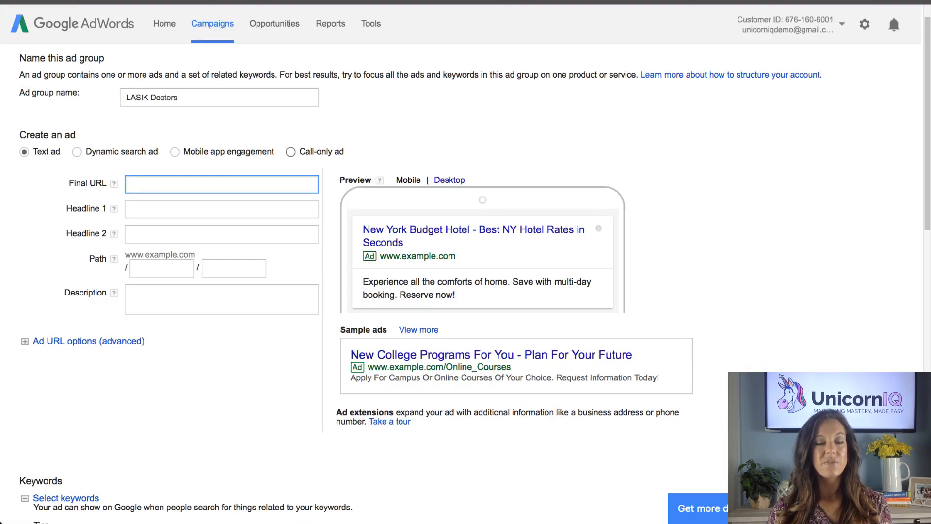
pyautogui.write('https://brintonvision.com/dr-jason-p-brinton/')
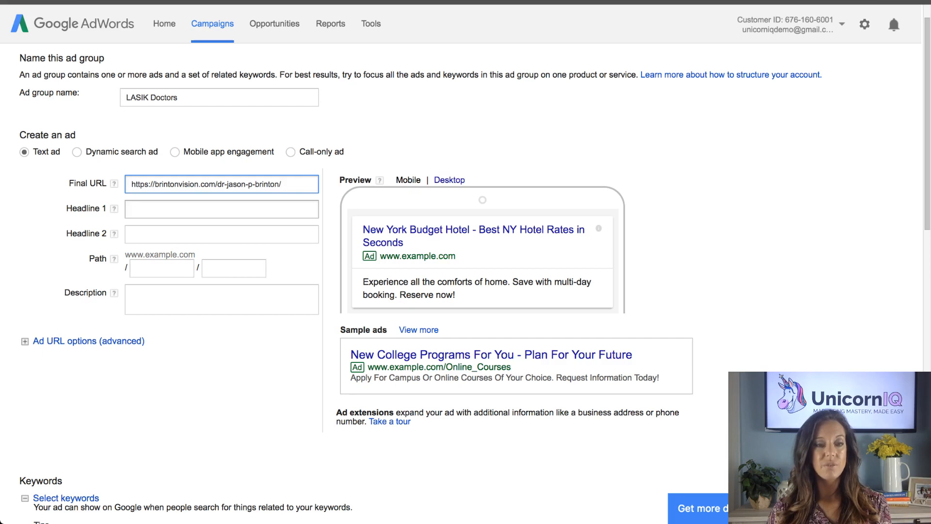
# Step: Copy the headline "Top LASIK Eye Doctor" from the planning spreadsheet into Headline 1 of the ad
pyautogui.click(222, 209)
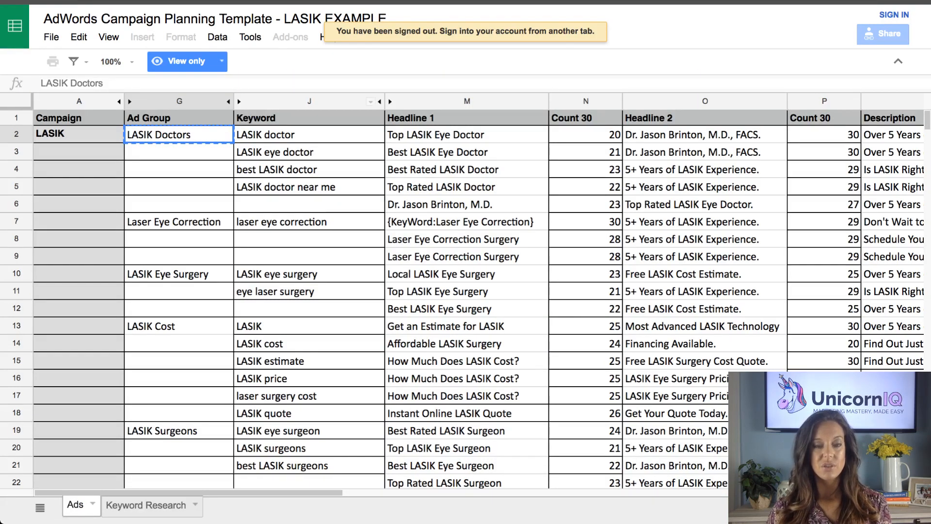
pyautogui.click(466, 134)
pyautogui.hotkey('ctrl', 'c')
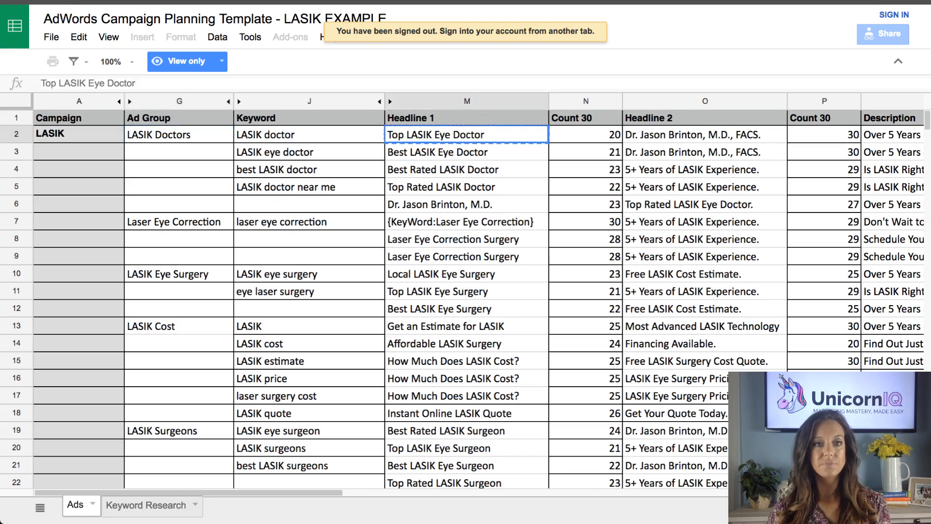
pyautogui.hotkey('ctrl', 'Tab')
pyautogui.hotkey('ctrl', 'v')
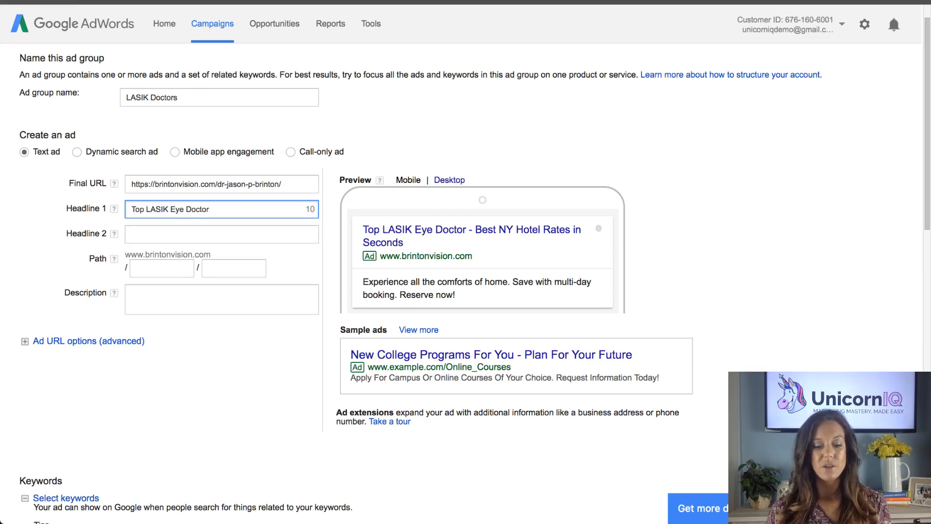
# Step: Try to extend Headline 1 with "in St. Lou", and remove the added words
pyautogui.write('in')
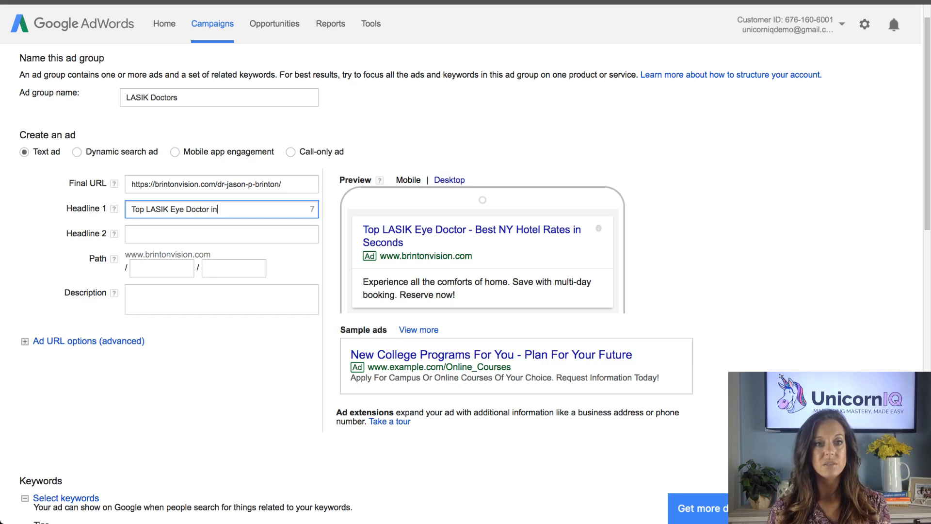
pyautogui.write(' St. Lou')
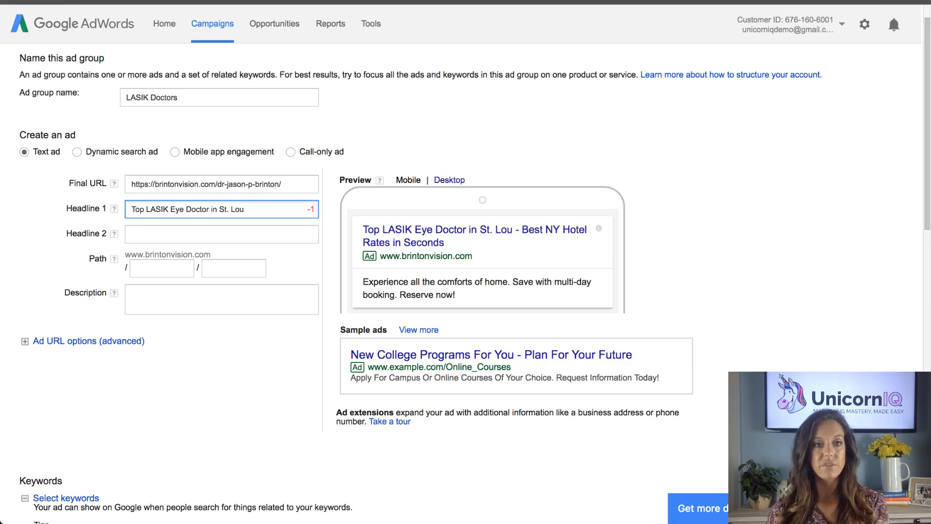
pyautogui.hotkey('ctrl', 'shift', 'Left')
pyautogui.hotkey('ctrl', 'shift', 'Left')
pyautogui.hotkey('ctrl', 'shift', 'Left')
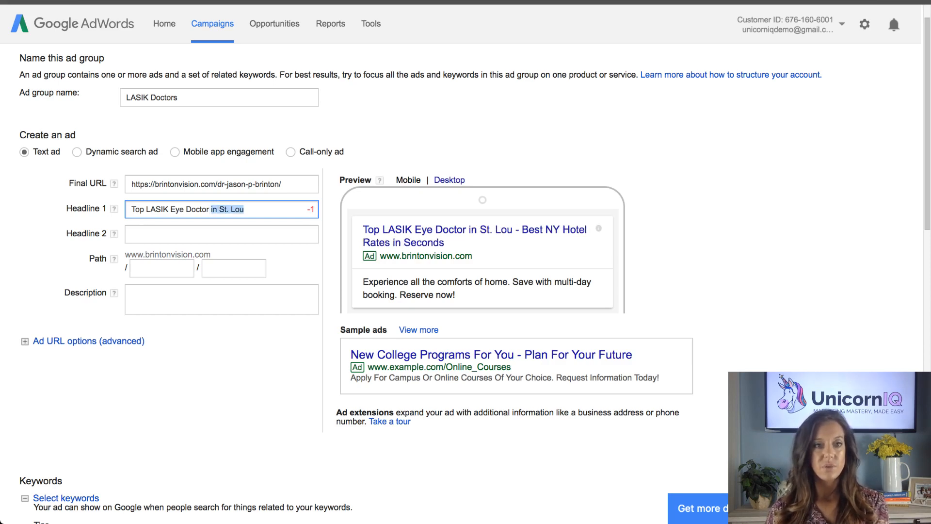
pyautogui.press('BackSpace')
pyautogui.press('BackSpace')
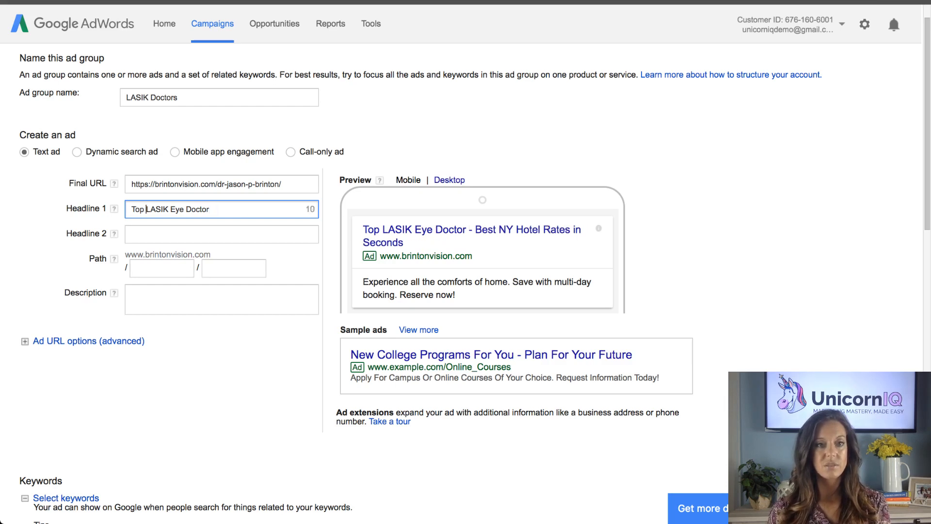
# Step: Insert "St. Louis" after "Top" in the ad's Headline 1
pyautogui.write('St. Louis')
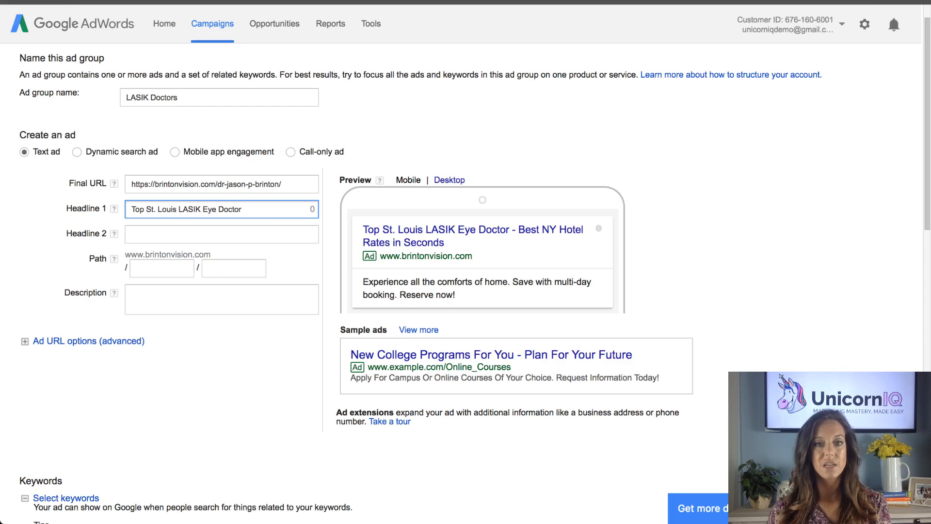
pyautogui.press('Tab')
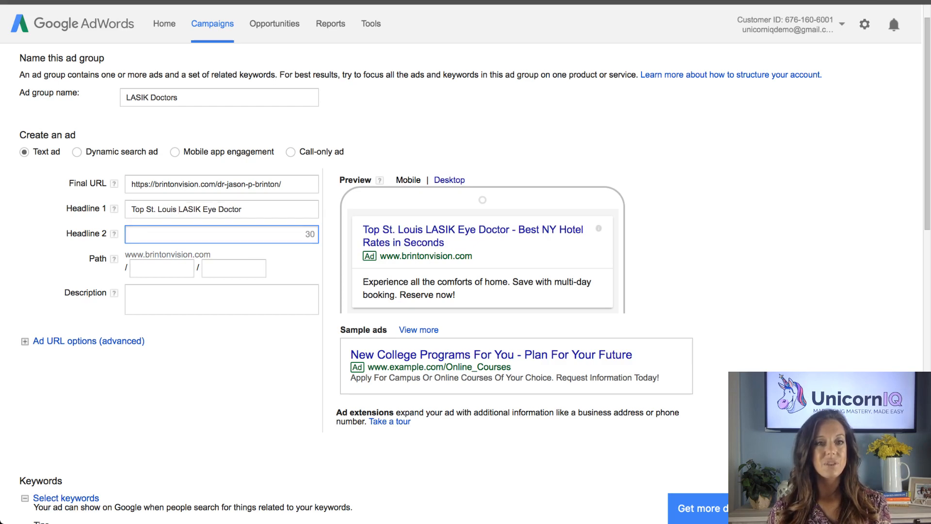
pyautogui.click(234, 209)
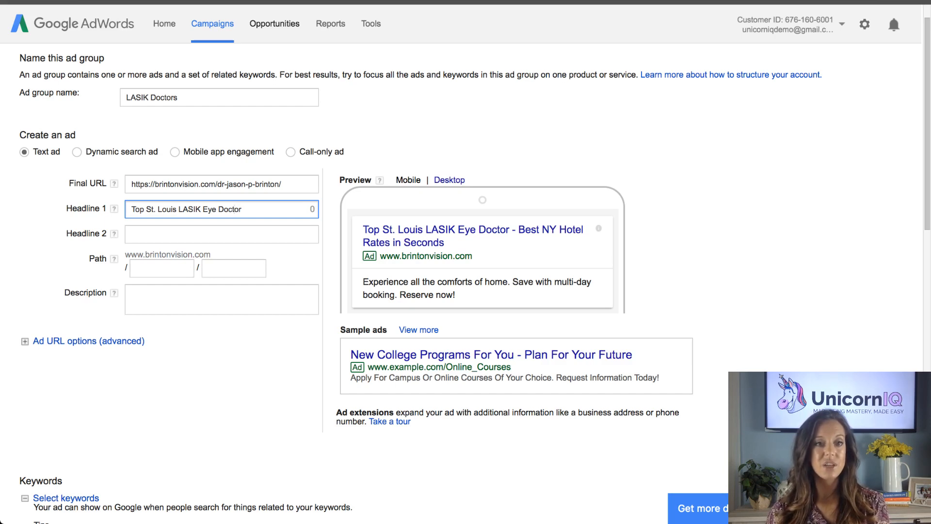
# Step: Copy the doctor's name and credentials from the first Headline 2 entry in the planning spreadsheet into the ad's Headline 2
pyautogui.click(194, 234)
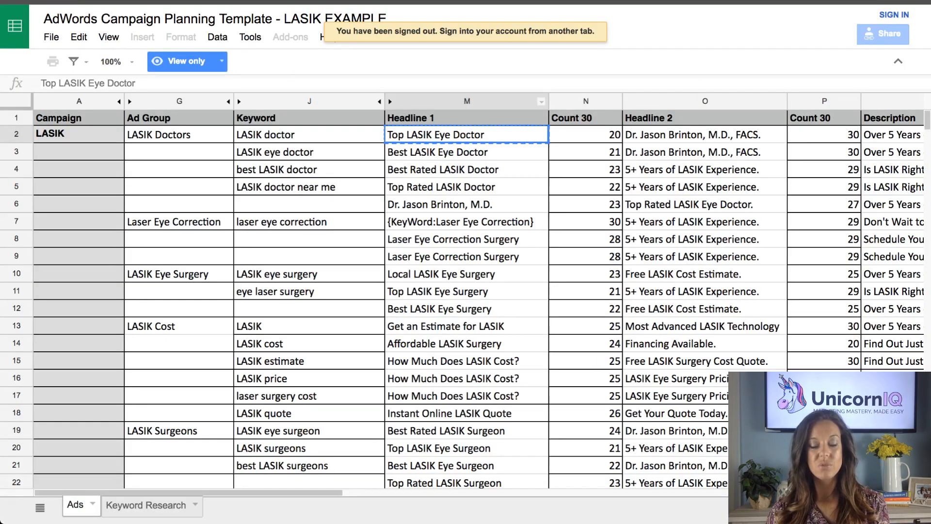
pyautogui.click(705, 135)
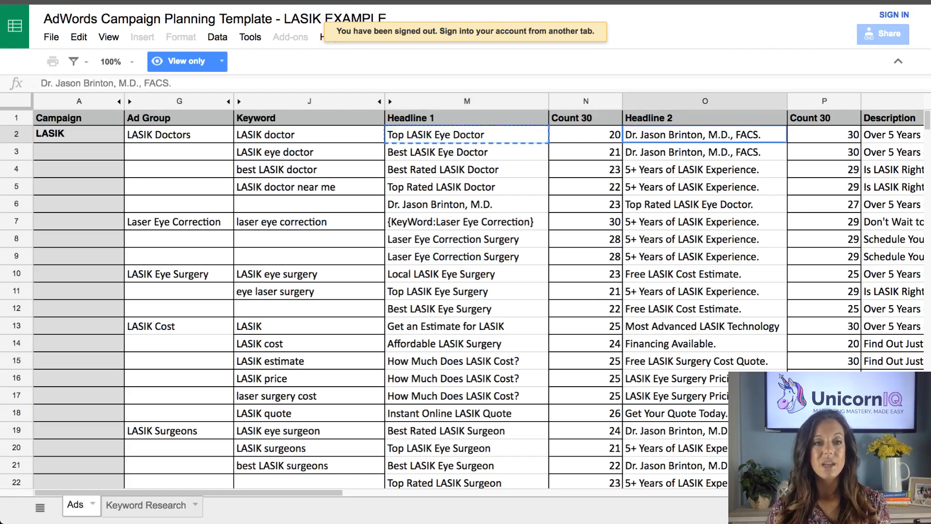
pyautogui.hotkey('ctrl', 'c')
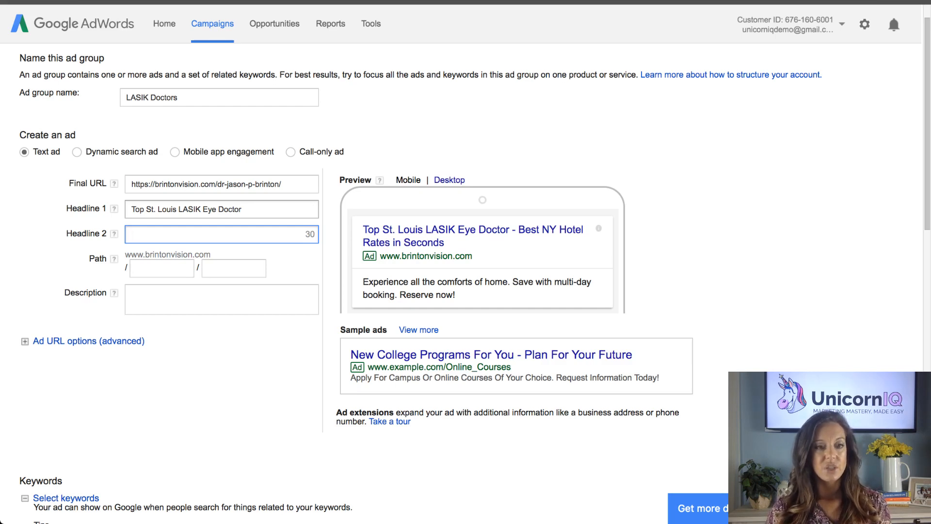
pyautogui.hotkey('ctrl', 'v')
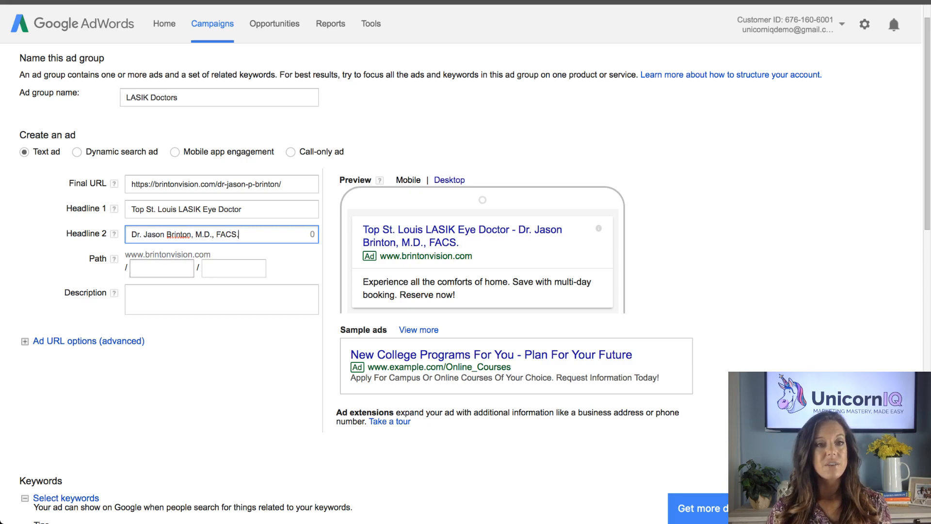
pyautogui.click(162, 268)
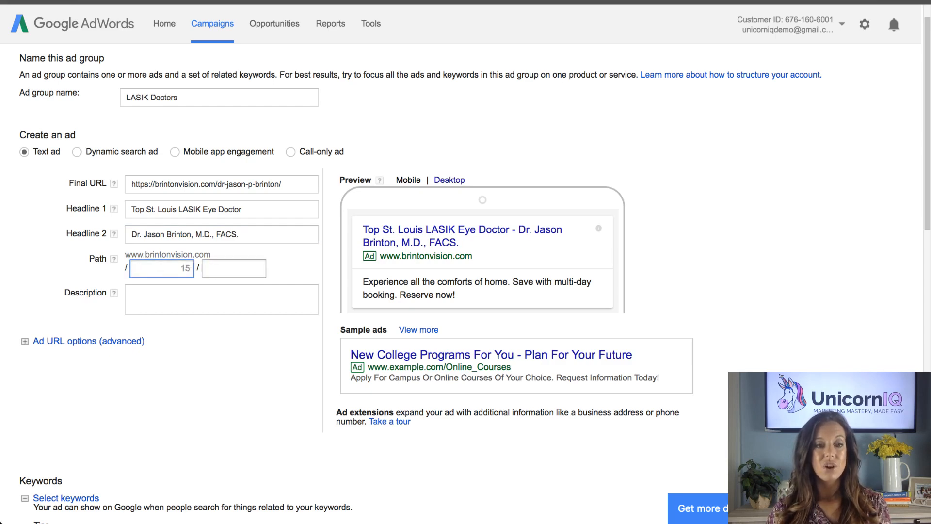
pyautogui.click(233, 269)
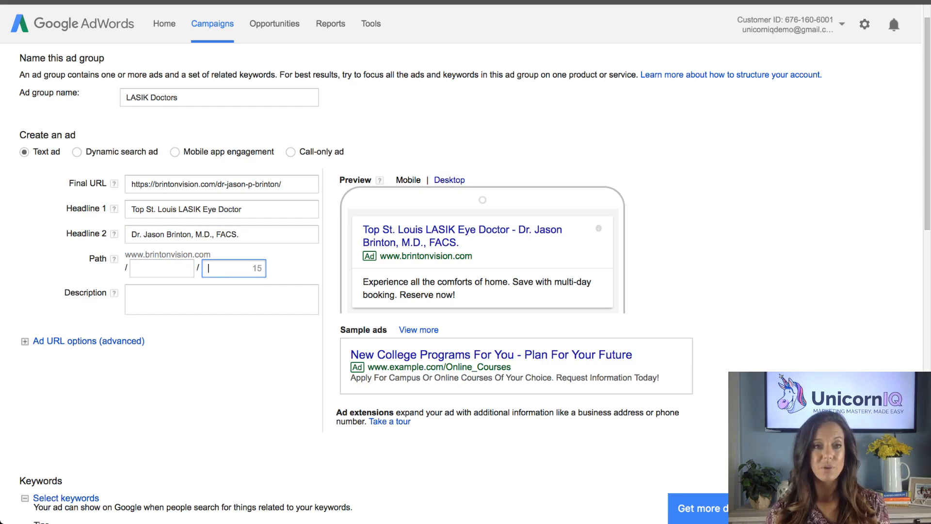
pyautogui.click(161, 268)
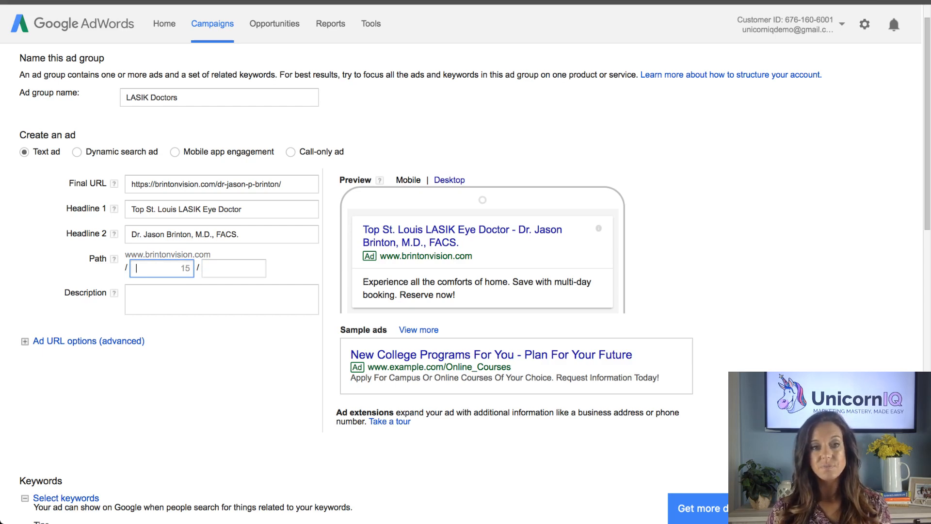
pyautogui.click(233, 268)
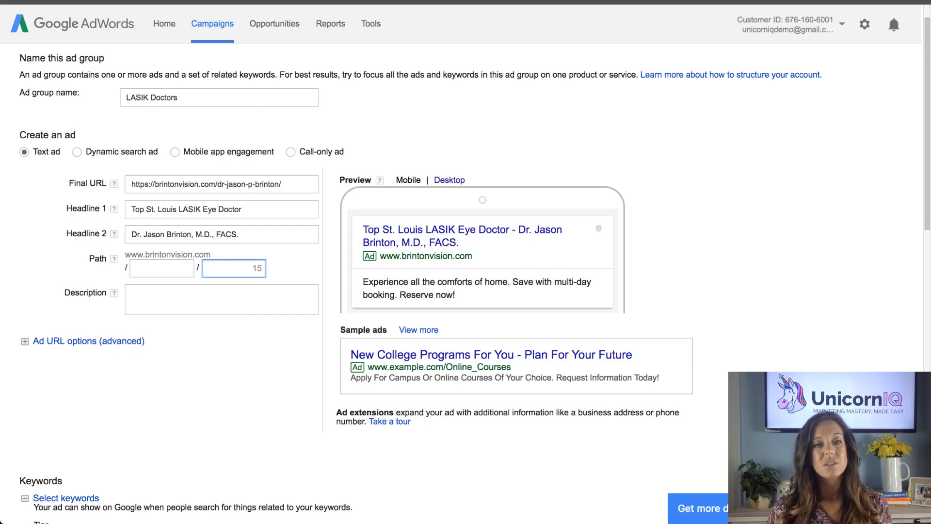
# Step: Try "doctor" as the ad's first display path, and cut it back to "d"
pyautogui.click(161, 268)
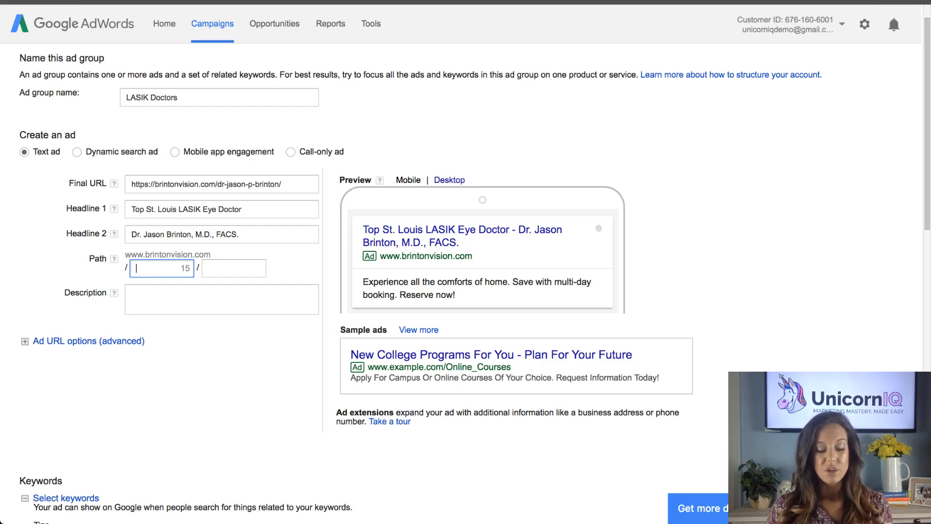
pyautogui.write('doctor')
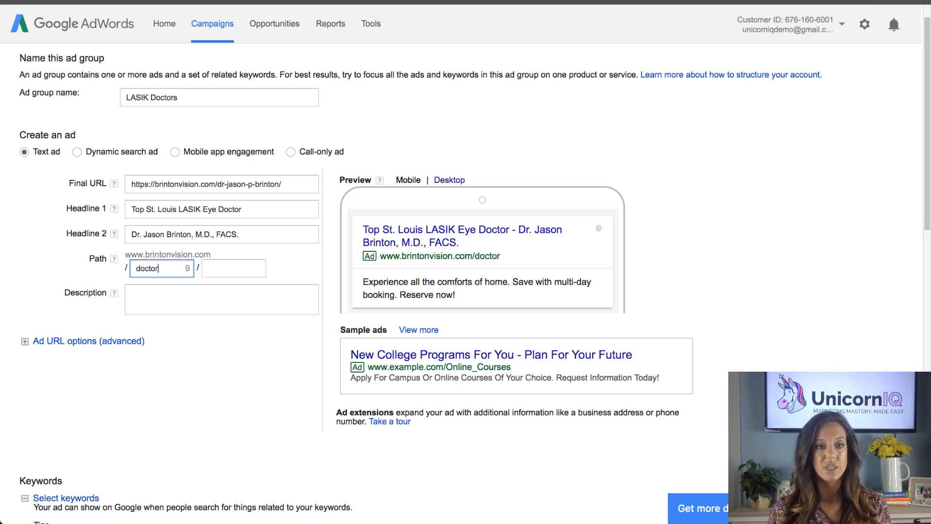
pyautogui.write('jas')
pyautogui.press('BackSpace')
pyautogui.press('BackSpace')
pyautogui.press('BackSpace')
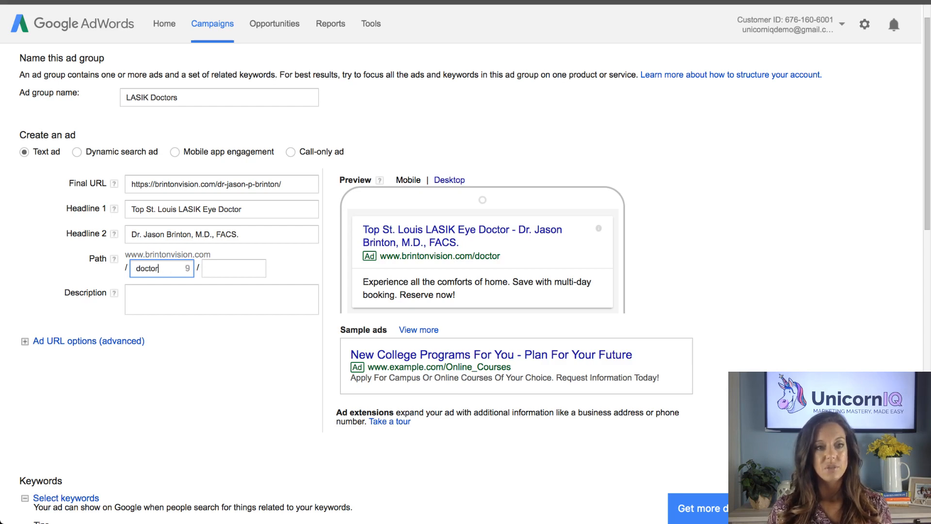
pyautogui.press('BackSpace')
pyautogui.press('BackSpace')
pyautogui.press('BackSpace')
pyautogui.press('BackSpace')
pyautogui.press('BackSpace')
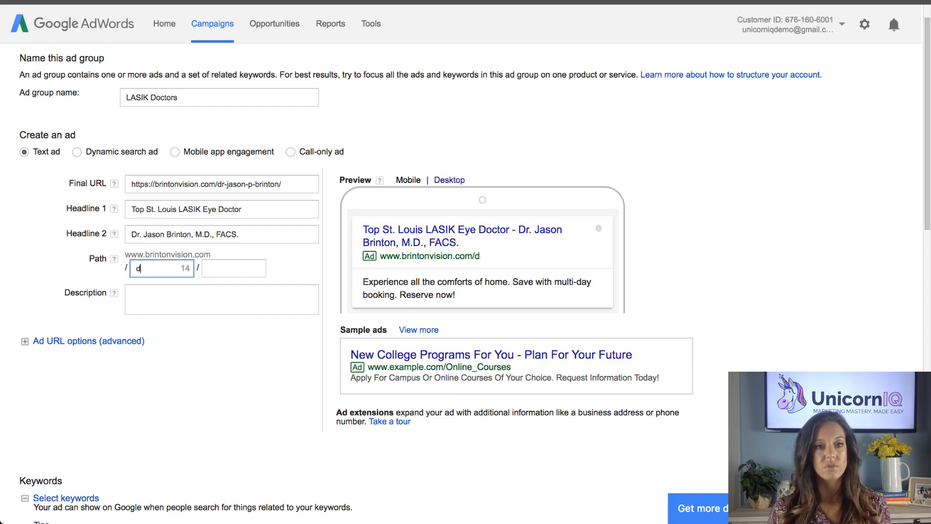
# Step: Complete the ad's first display path as "dr" followed directly by the doctor's surname in lowercase
pyautogui.write('rbringt')
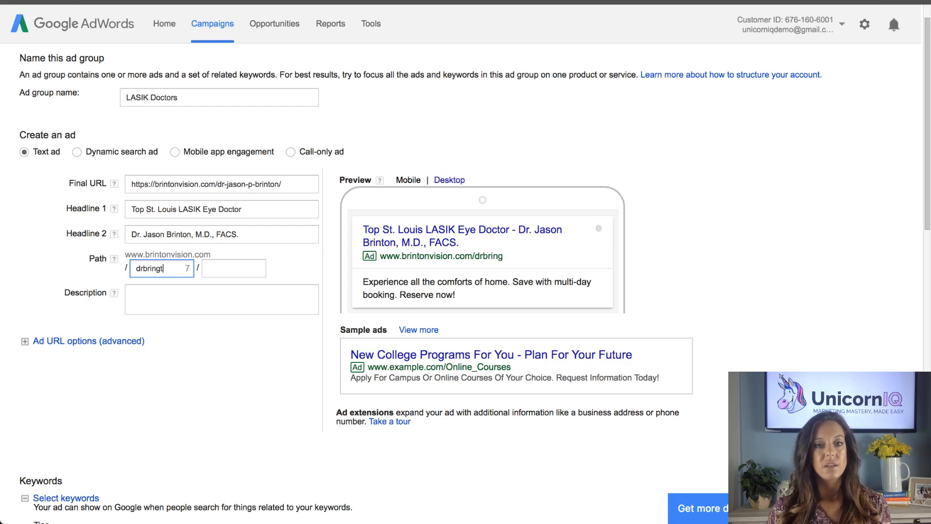
pyautogui.press('BackSpace')
pyautogui.press('BackSpace')
pyautogui.write('ton')
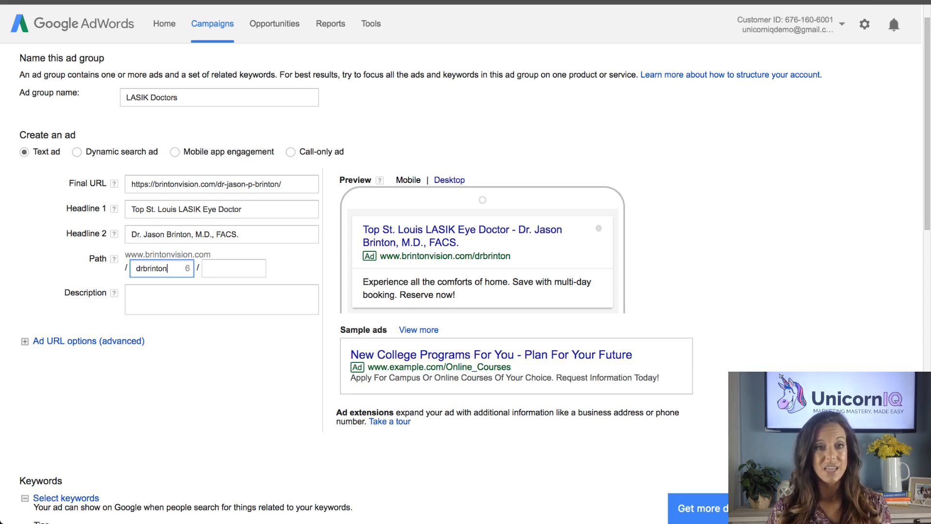
pyautogui.click(218, 184)
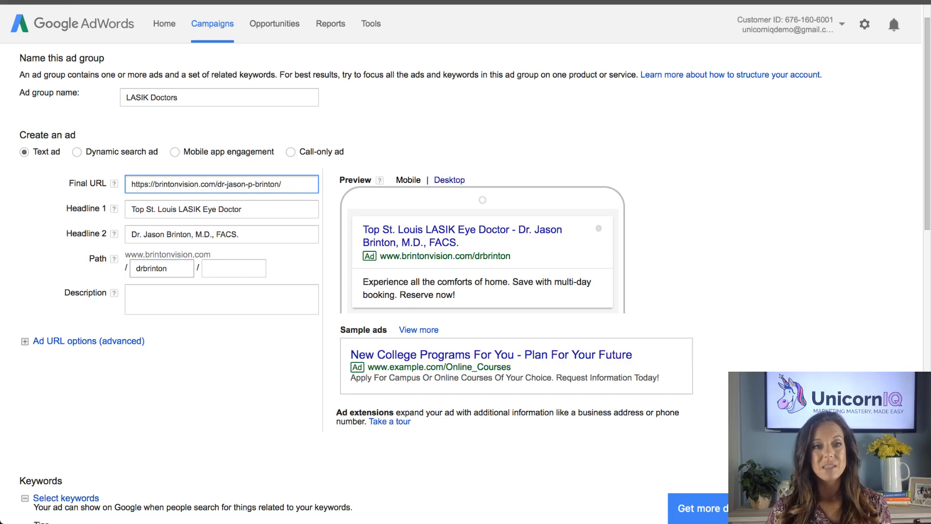
# Step: Replace the ad's first display path with "about" as a trial, and clear the field
pyautogui.click(163, 268)
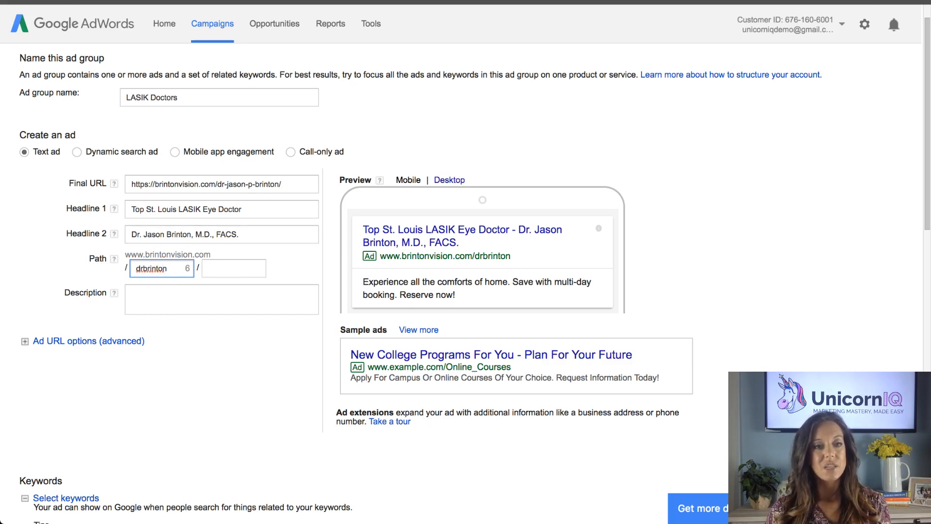
pyautogui.click(170, 268)
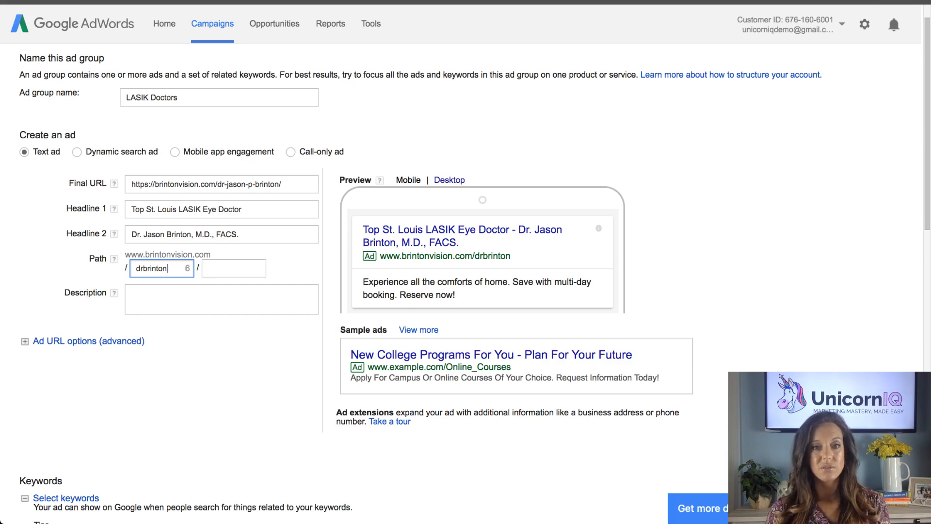
pyautogui.doubleClick(165, 268)
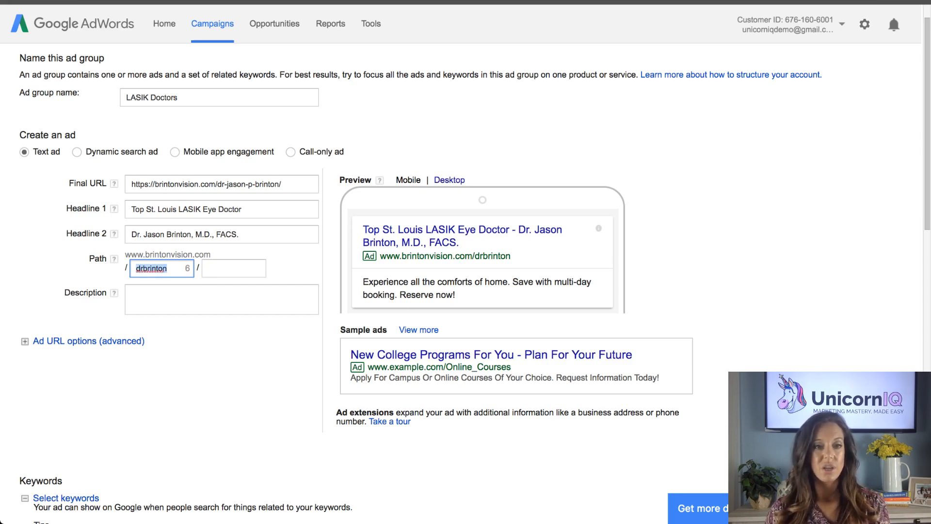
pyautogui.write('about')
pyautogui.press('BackSpace')
pyautogui.press('BackSpace')
pyautogui.press('BackSpace')
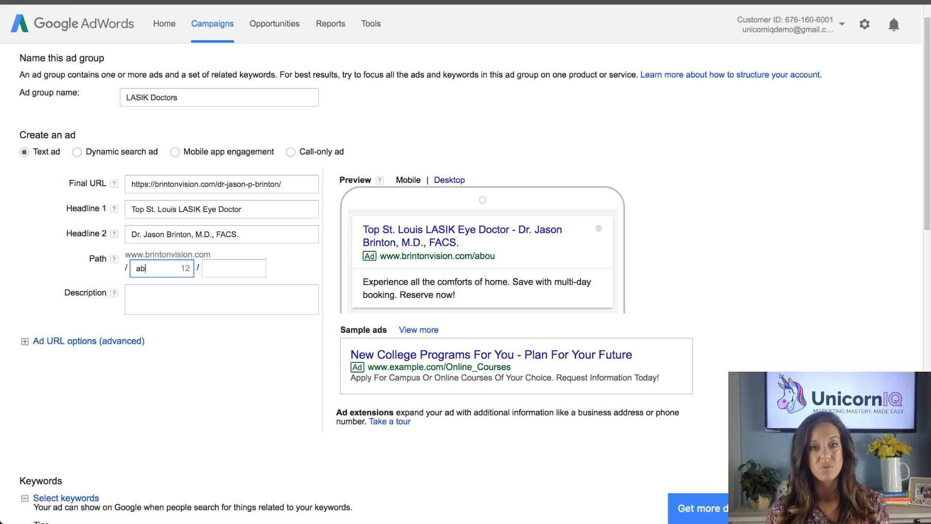
pyautogui.press('BackSpace')
pyautogui.press('BackSpace')
# Step: Try "doctor" as the ad's first display path, and remove the whole word again
pyautogui.write('doctor')
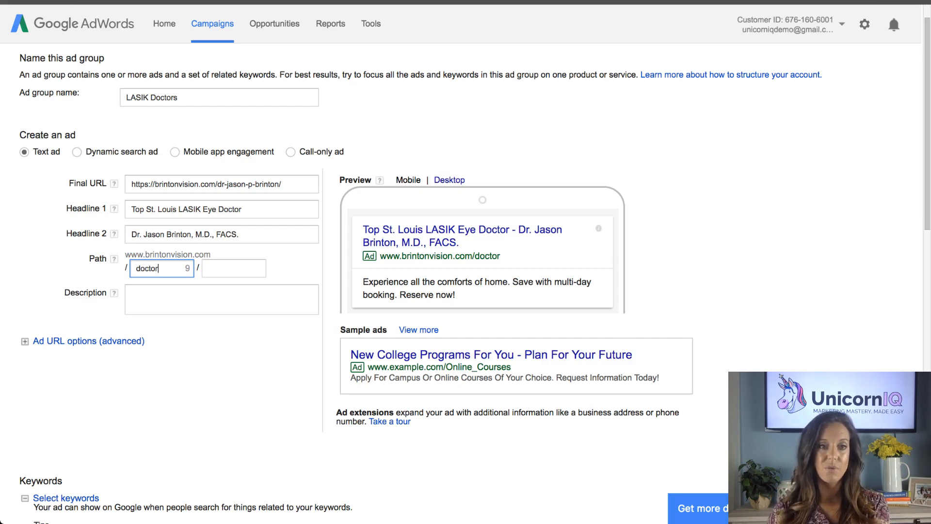
pyautogui.press('BackSpace')
pyautogui.press('BackSpace')
pyautogui.press('BackSpace')
pyautogui.press('BackSpace')
pyautogui.press('BackSpace')
pyautogui.press('BackSpace')
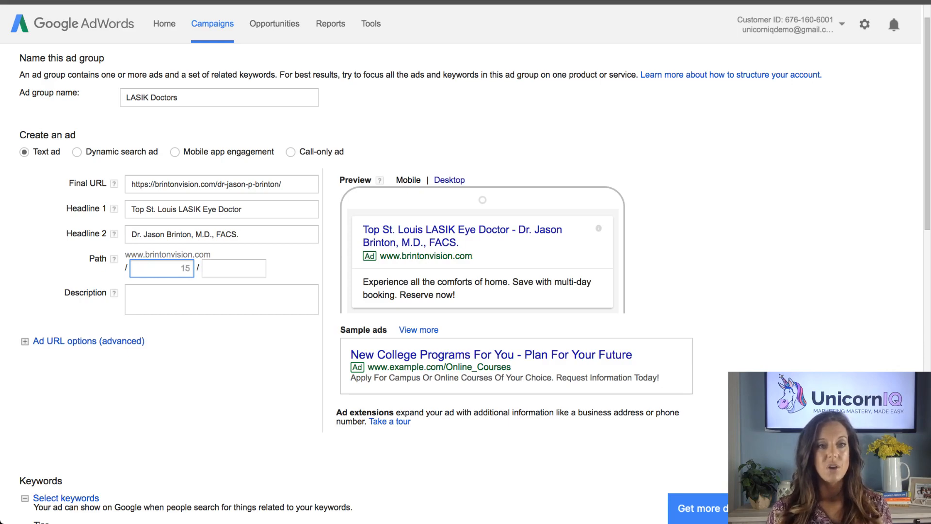
# Step: Copy the first Description entry, "Over 5 Years of LASIK Experience. Schedule Your Screening Today.", from the planning spreadsheet into the ad's description
pyautogui.click(213, 299)
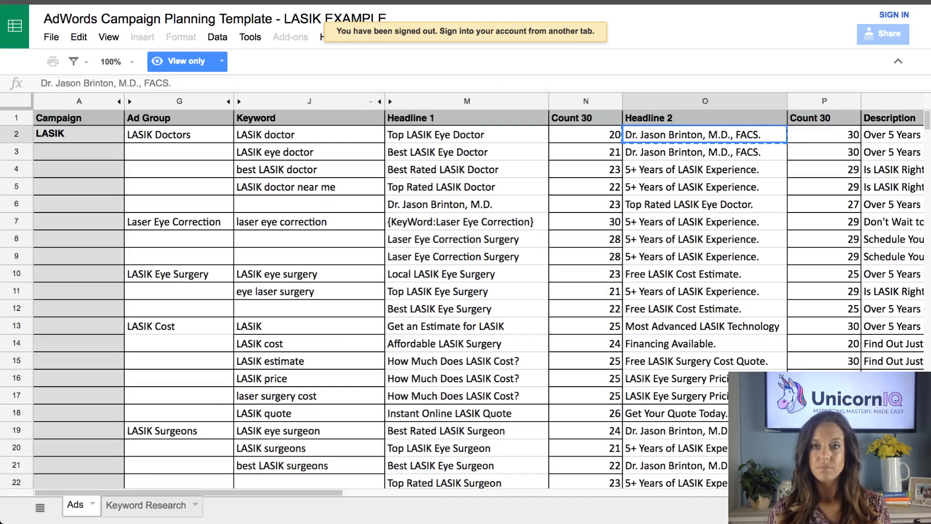
pyautogui.hscroll(3, 465, 290)
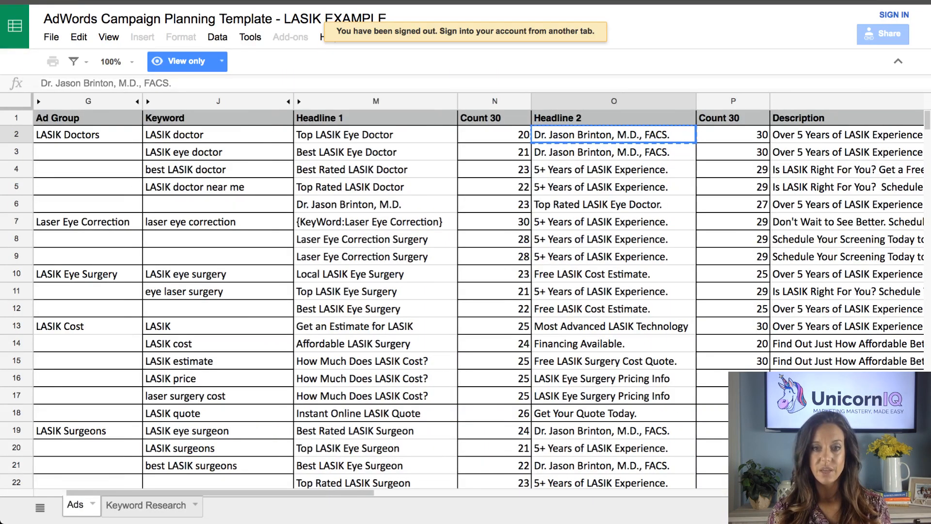
pyautogui.hscroll(5, 465, 291)
pyautogui.click(701, 134)
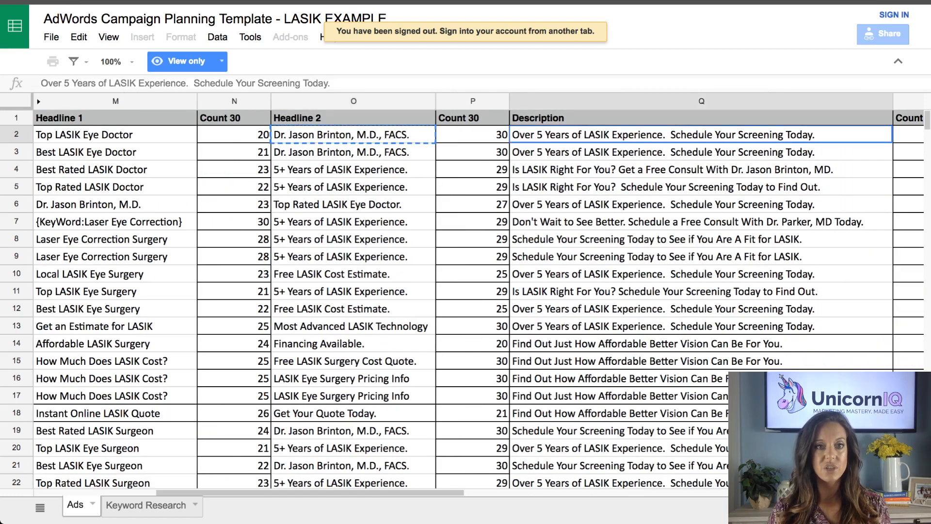
pyautogui.hotkey('ctrl', 'c')
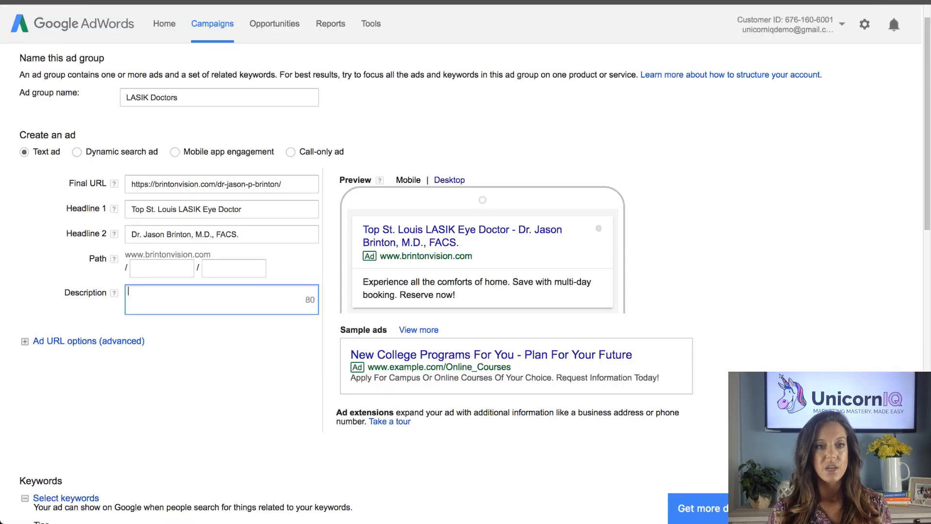
pyautogui.hotkey('ctrl', 'v')
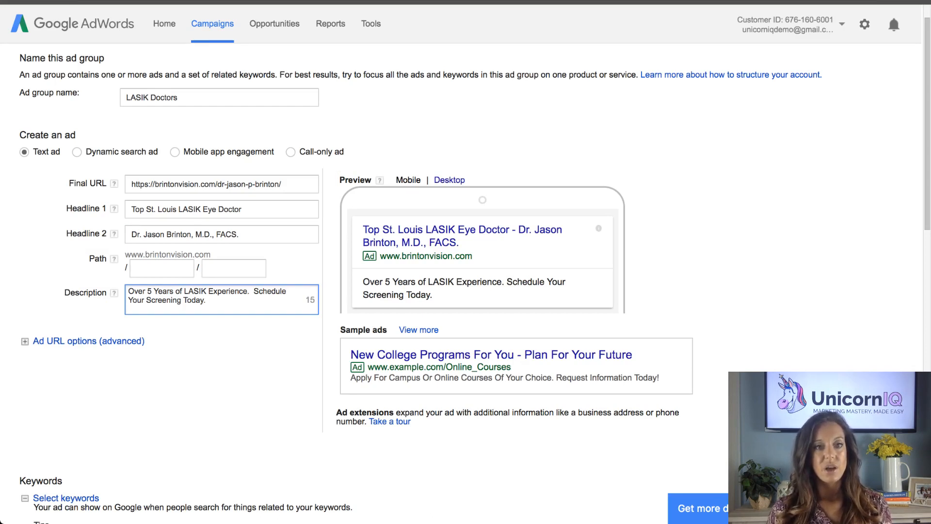
# Step: Insert "Award Winning." before "Schedule Your Screening Today." in the ad's description, and remove the extra space after "Experience."
pyautogui.write('A')
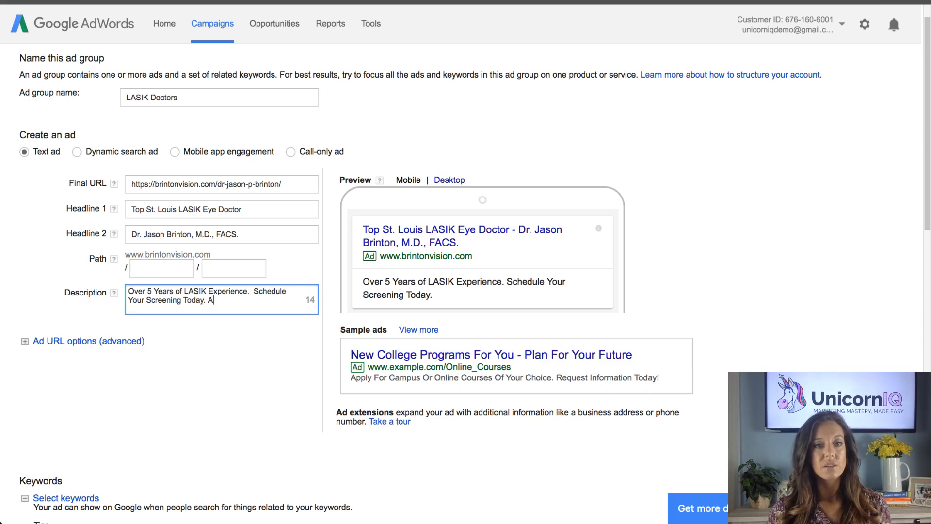
pyautogui.write('ward Winning.')
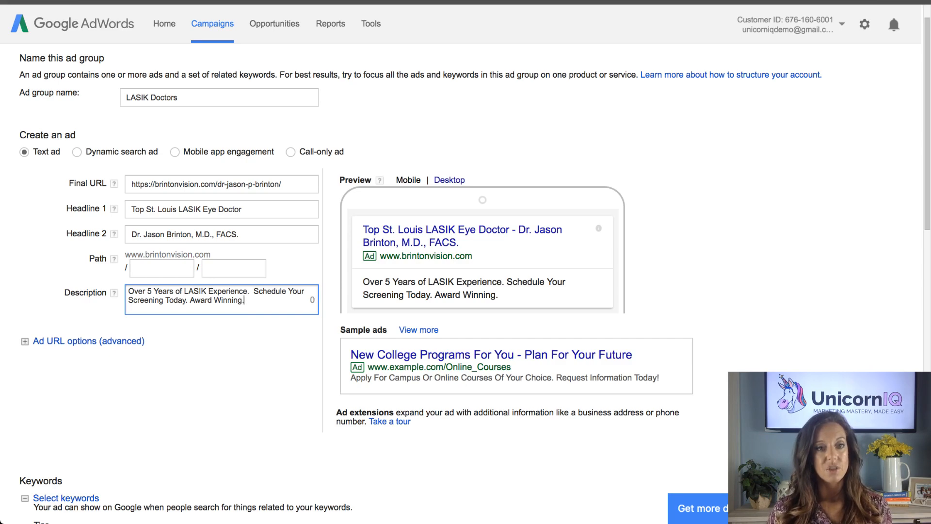
pyautogui.moveTo(244, 299); pyautogui.dragTo(190, 300)
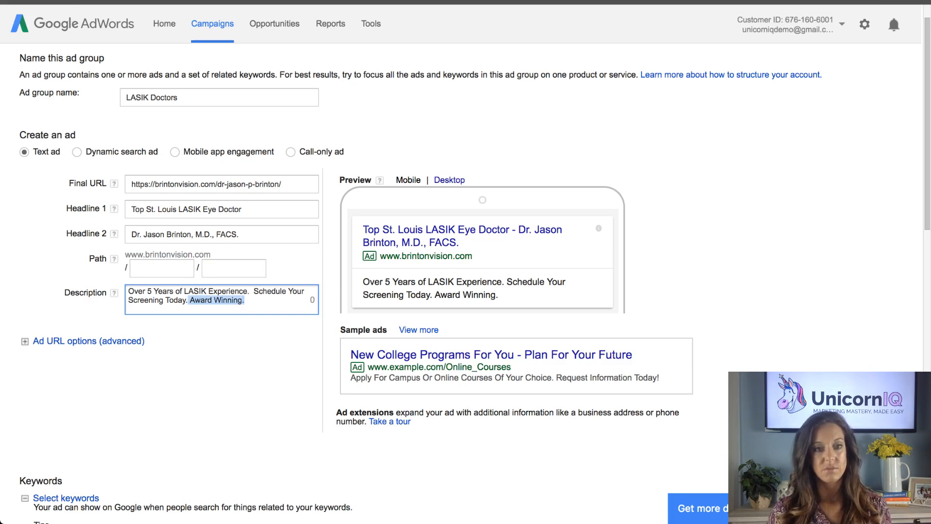
pyautogui.press('BackSpace')
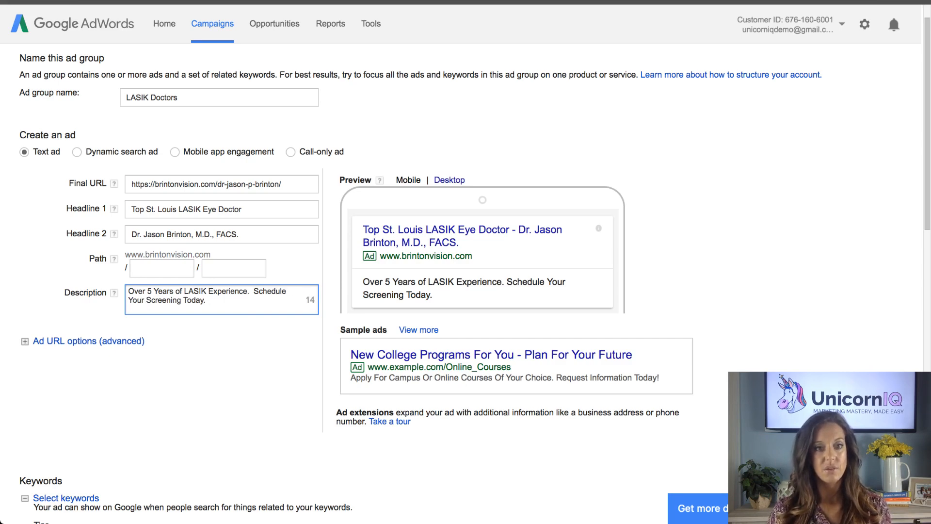
pyautogui.hotkey('ctrl', 'v')
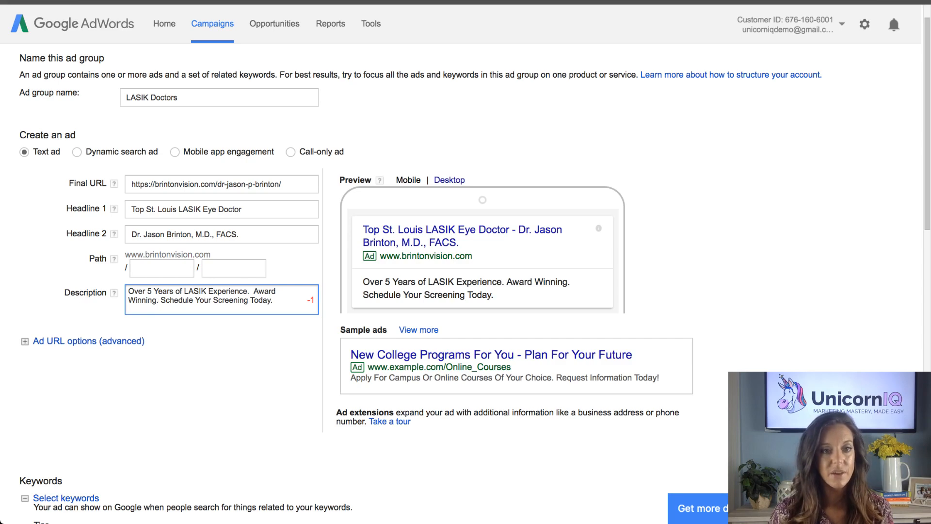
pyautogui.press('BackSpace')
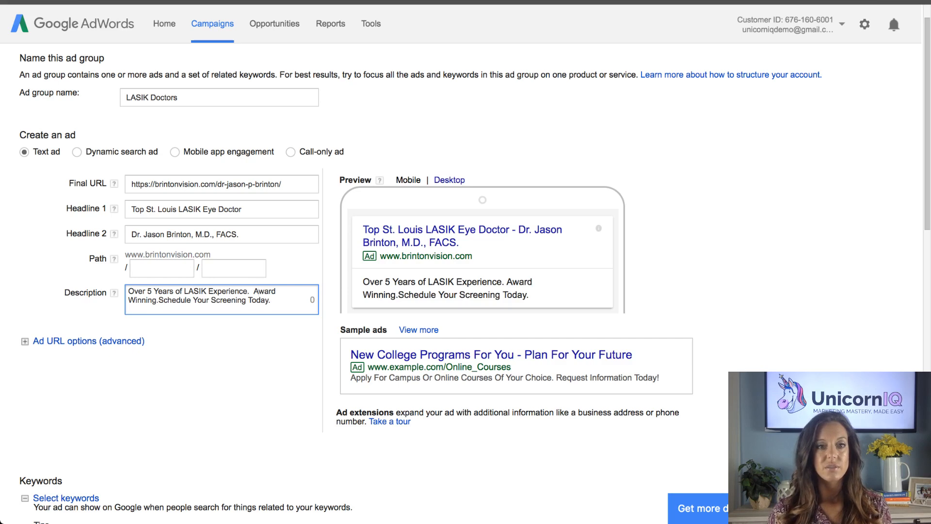
pyautogui.press('BackSpace')
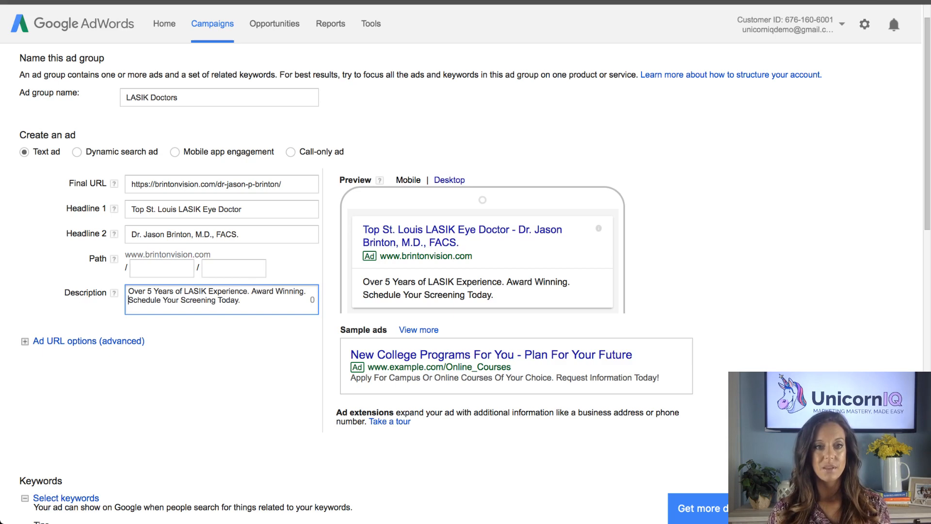
# Step: Set the ad's first display path to "doctor" followed directly by the doctor's surname in lowercase
pyautogui.click(162, 268)
pyautogui.write('doctor')
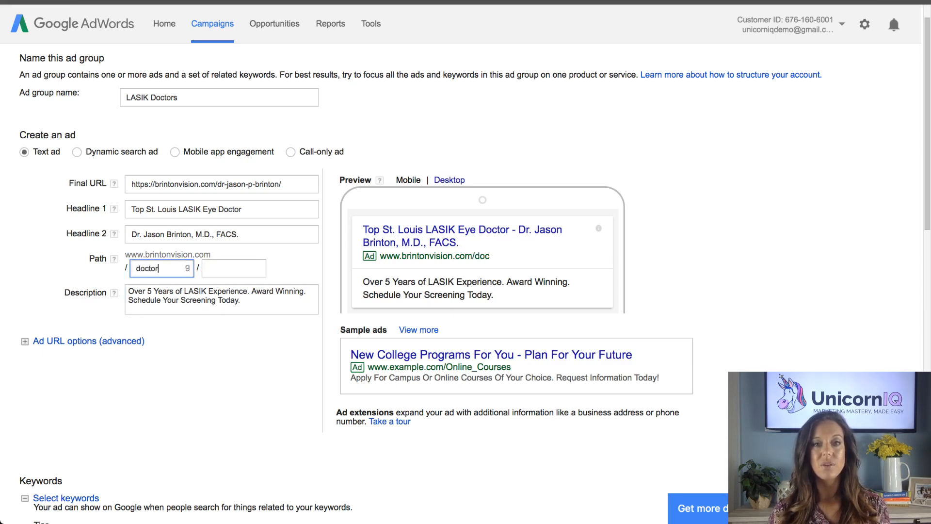
pyautogui.click(192, 300)
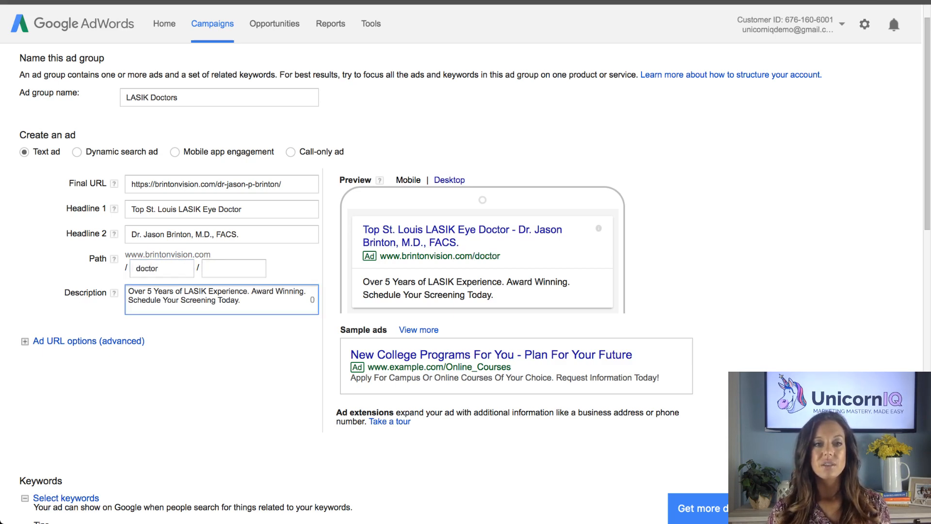
pyautogui.click(162, 269)
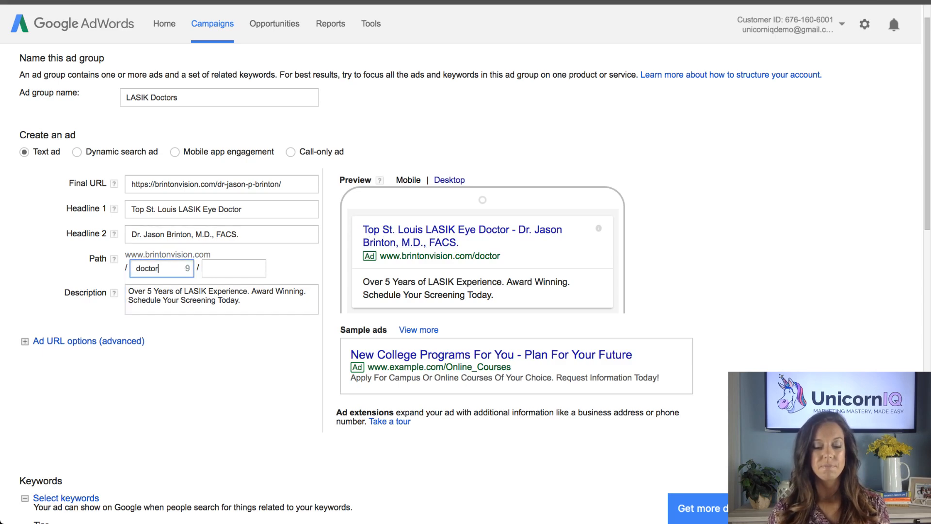
pyautogui.write('brinton')
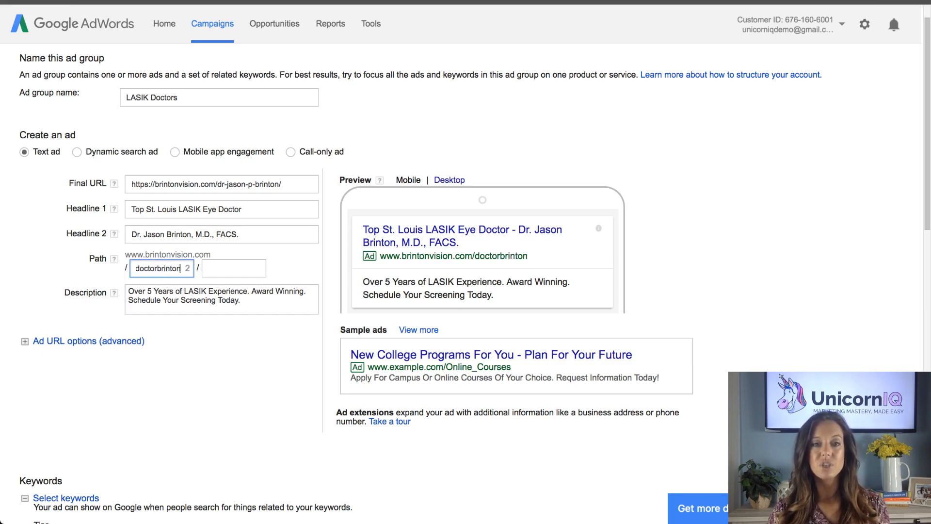
# Step: Check the text ad in the desktop preview and return to the mobile preview
pyautogui.click(449, 180)
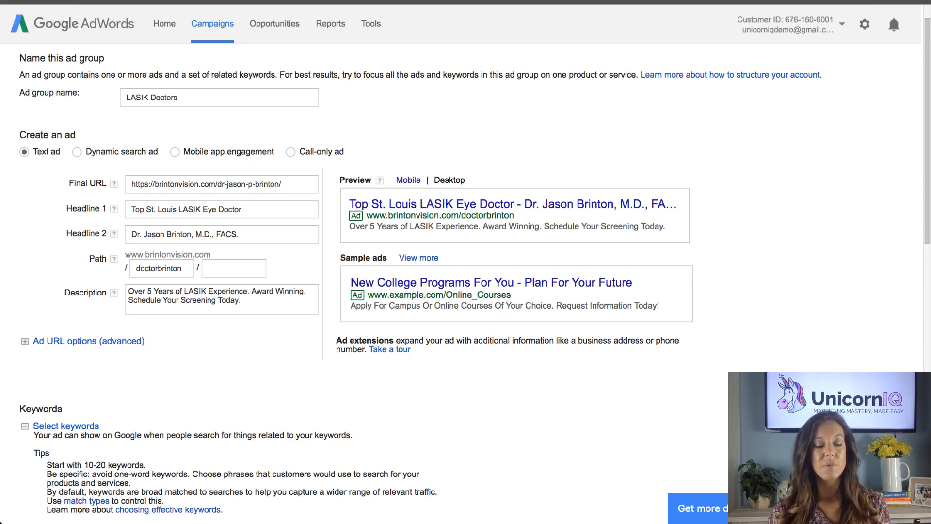
pyautogui.click(243, 300)
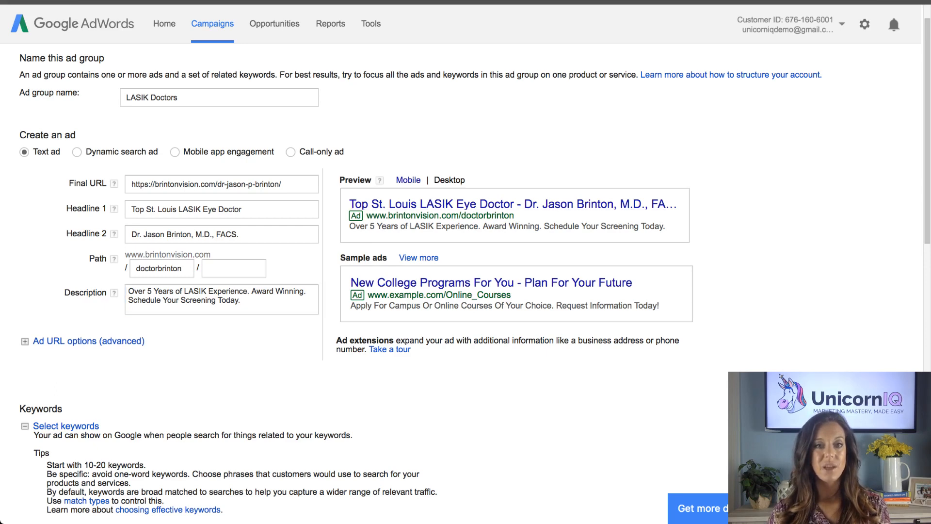
pyautogui.click(408, 180)
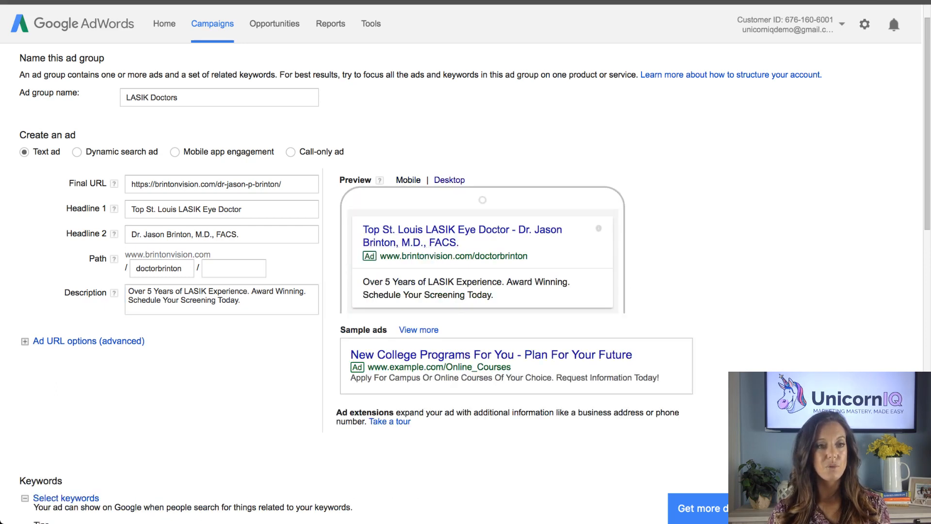
# Step: Examine the advanced ad URL options, including the Mobile URL field, and collapse them again
pyautogui.scroll(-4, 466, 271)
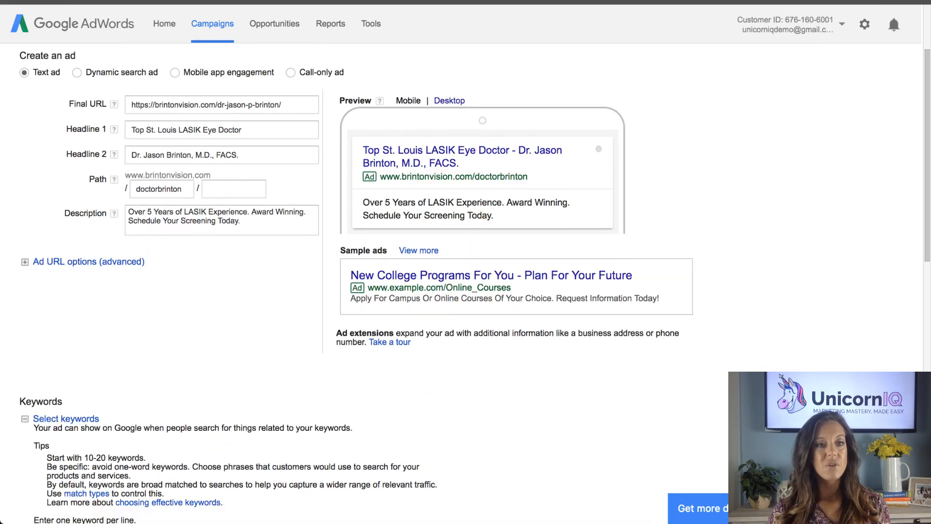
pyautogui.click(88, 259)
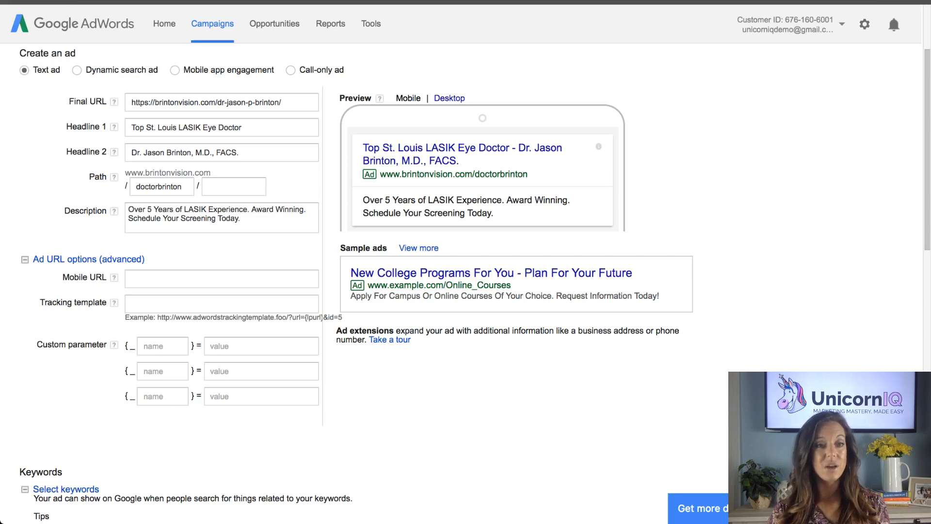
pyautogui.click(222, 279)
pyautogui.click(88, 259)
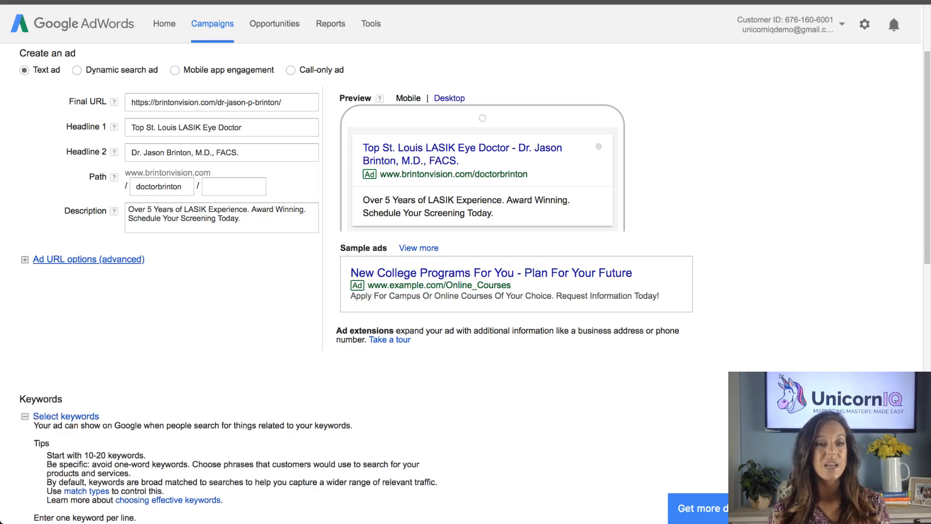
pyautogui.click(221, 102)
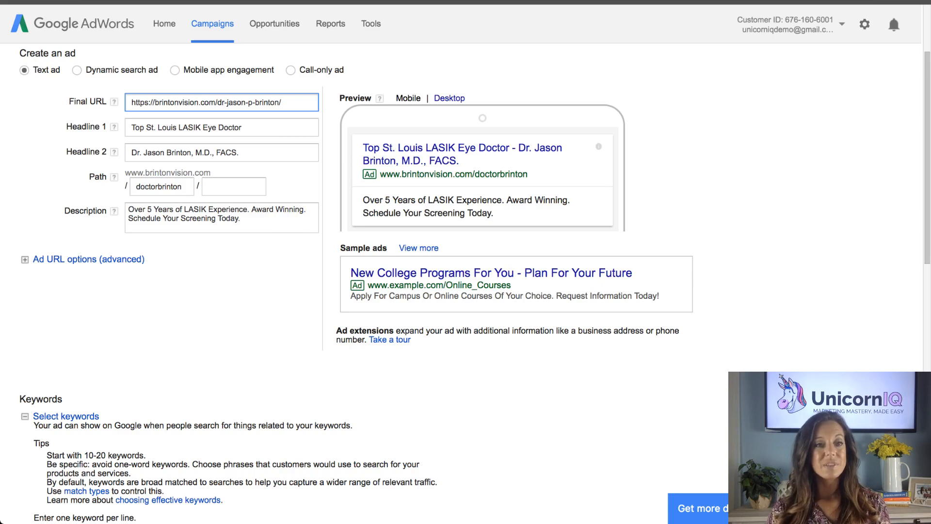
# Step: Check the campaign, ad group and keyword columns in the planning spreadsheet, and place the cursor in the empty keyword list
pyautogui.scroll(-5, 466, 281)
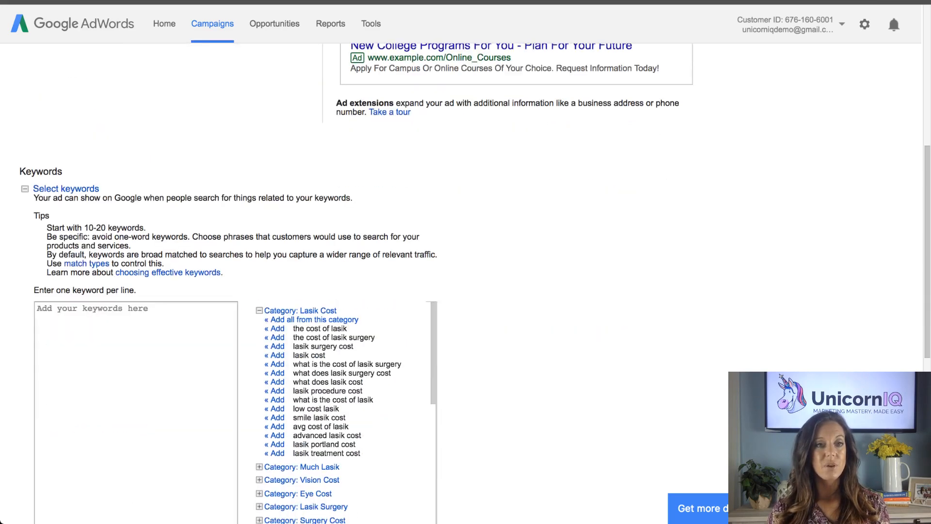
pyautogui.scroll(-2, 465, 281)
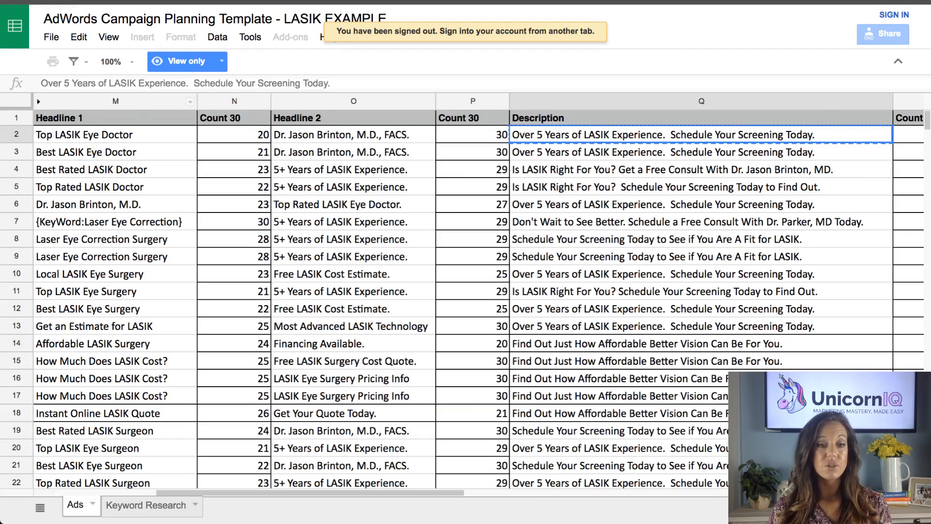
pyautogui.hscroll(-5, 478, 294)
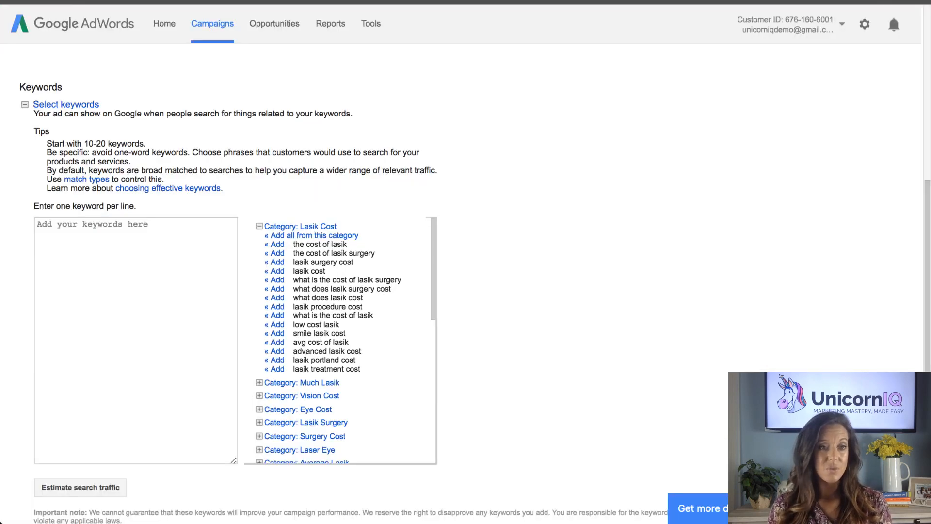
pyautogui.click(92, 228)
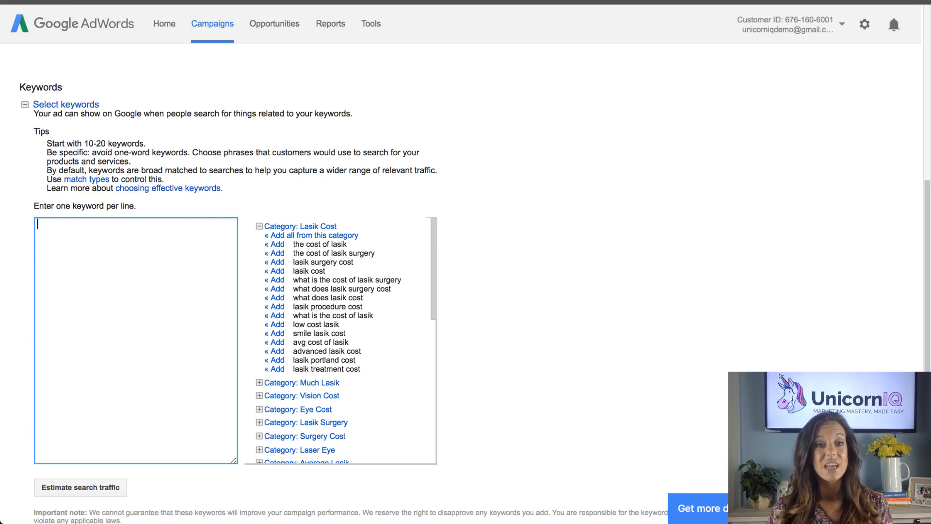
# Step: Examine the suggested keyword categories beside the keyword list and compare them with the text ad's content
pyautogui.scroll(-2, 345, 339)
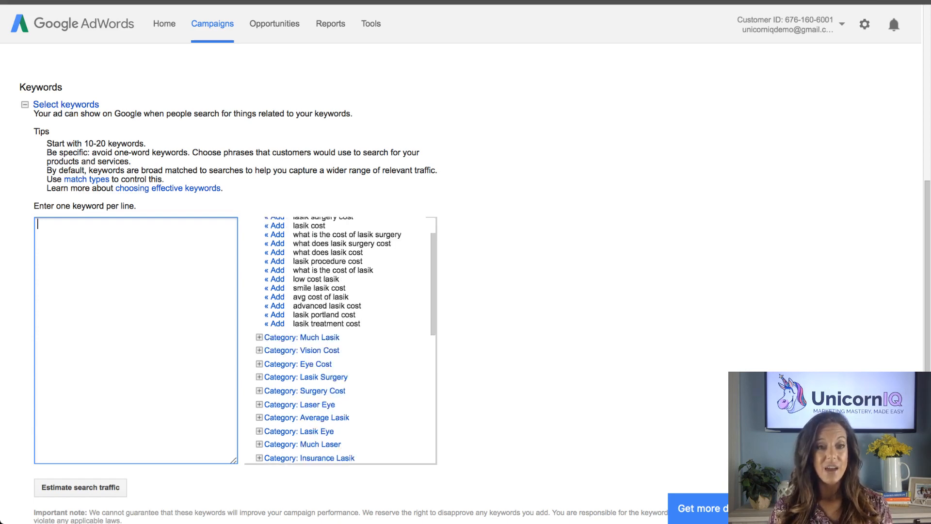
pyautogui.scroll(-6, 310, 328)
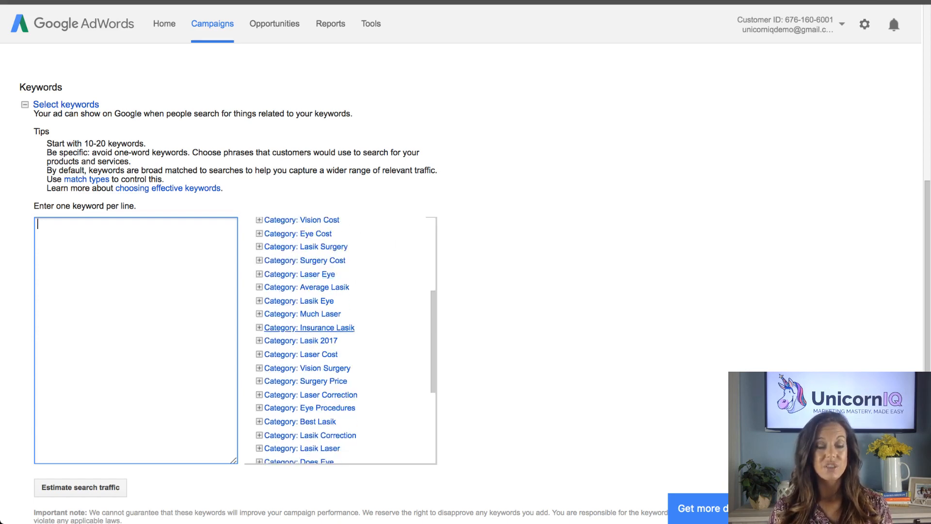
pyautogui.scroll(-3, 311, 328)
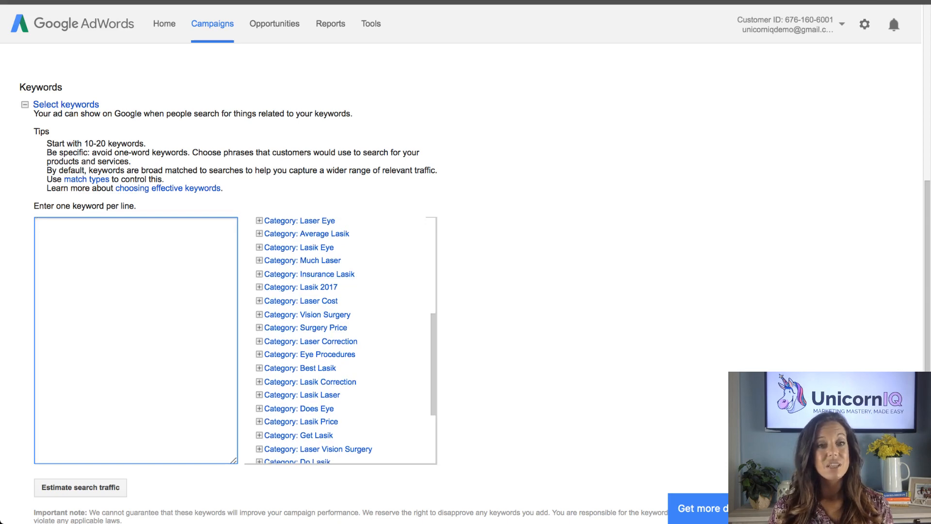
pyautogui.scroll(10, 346, 339)
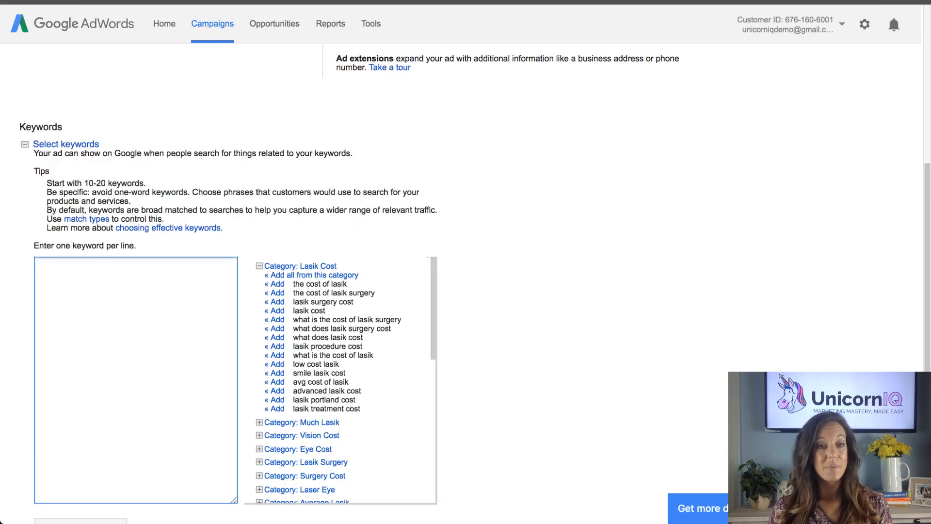
pyautogui.scroll(-2, 466, 291)
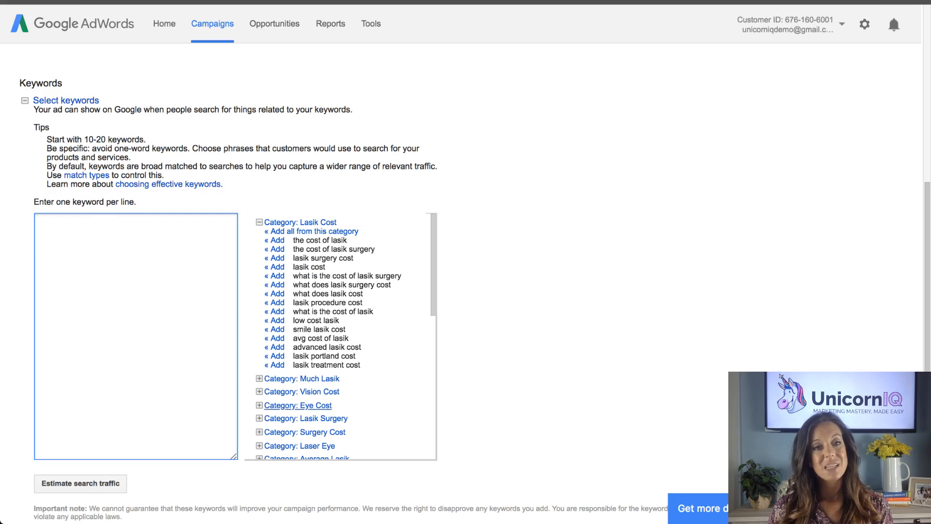
pyautogui.scroll(10, 465, 281)
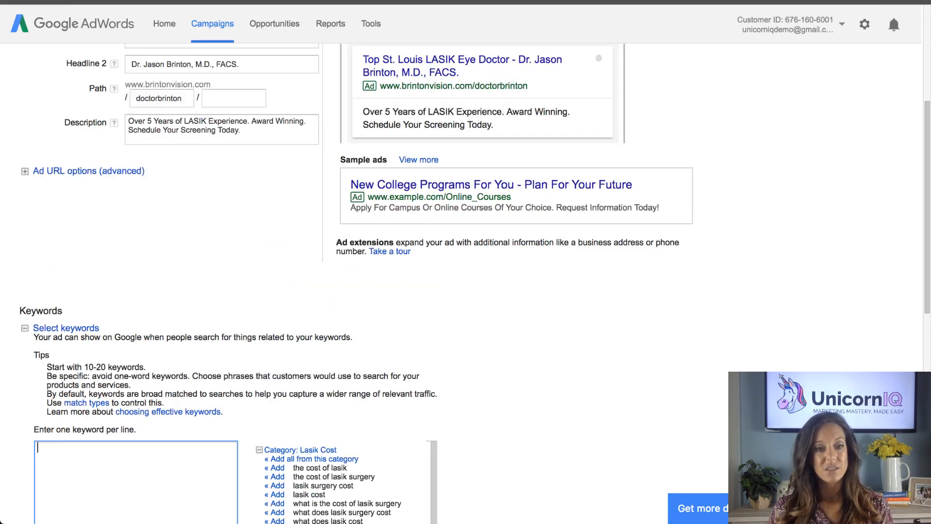
pyautogui.scroll(-7, 465, 281)
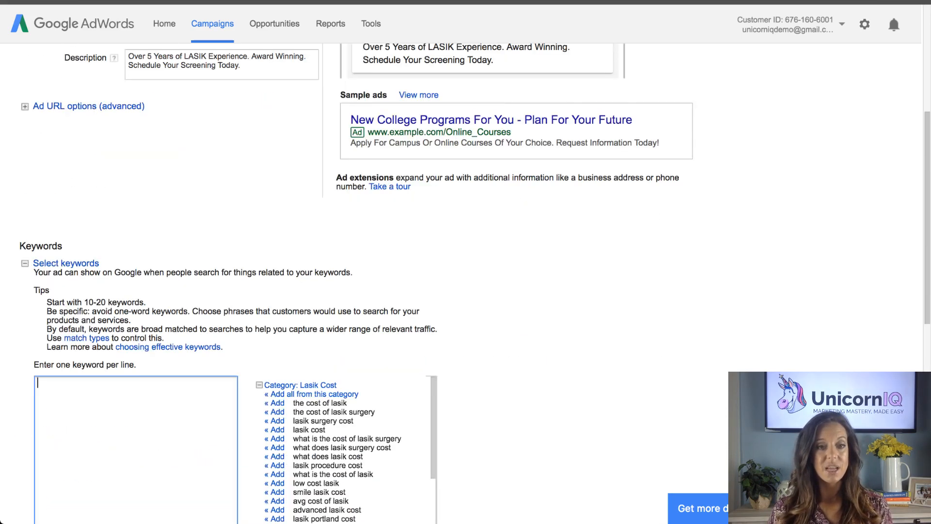
pyautogui.scroll(-2, 466, 281)
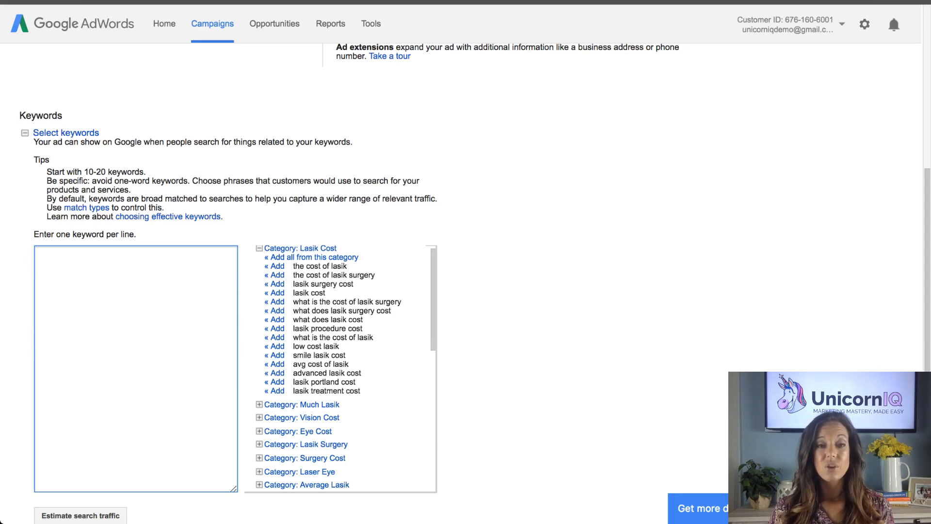
pyautogui.scroll(5, 466, 281)
pyautogui.scroll(-3, 340, 290)
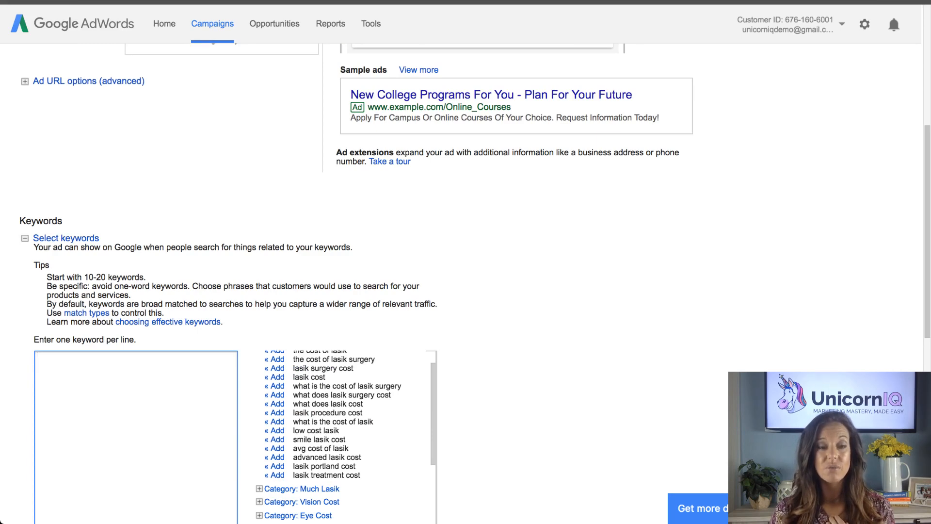
pyautogui.scroll(1, 460, 283)
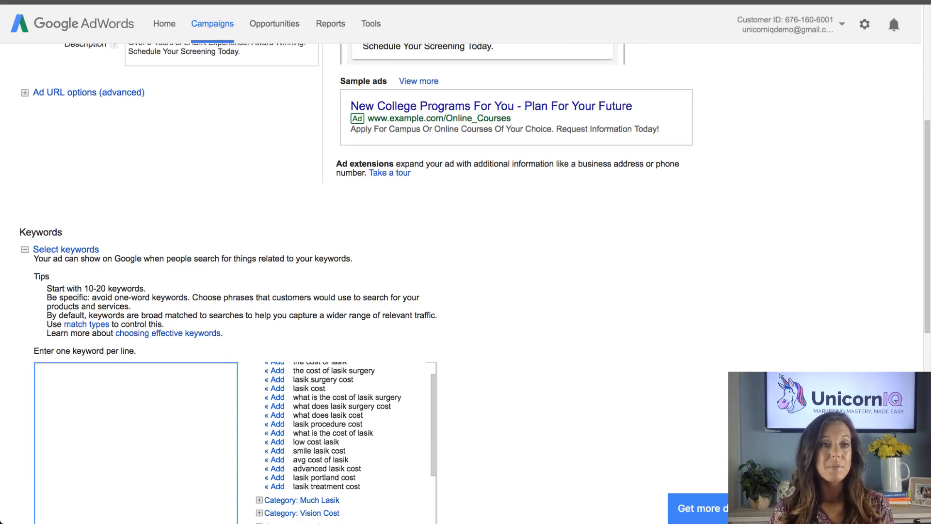
pyautogui.scroll(6, 465, 281)
# Step: Compare the LASIK Doctors ad group name with the spreadsheet's LASIK Cost ad group and the suggestions in the Lasik Cost category
pyautogui.click(126, 130)
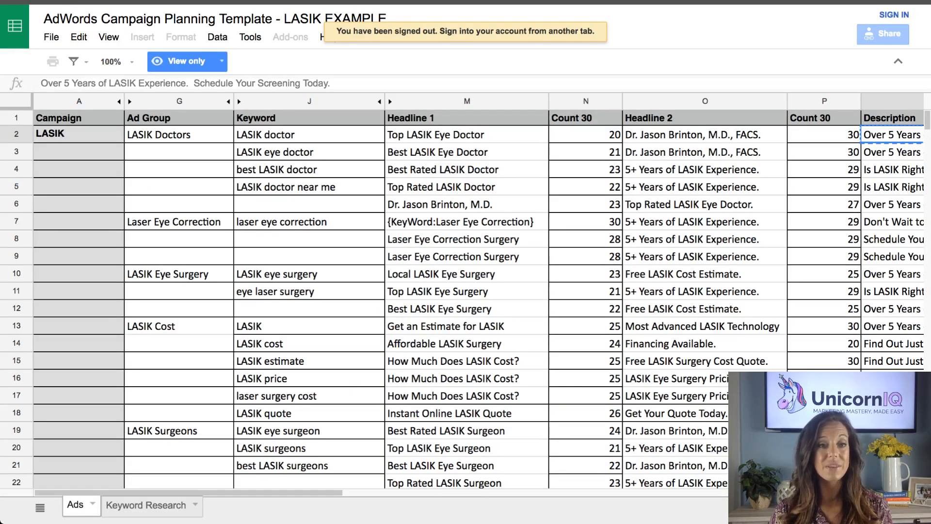
pyautogui.click(179, 326)
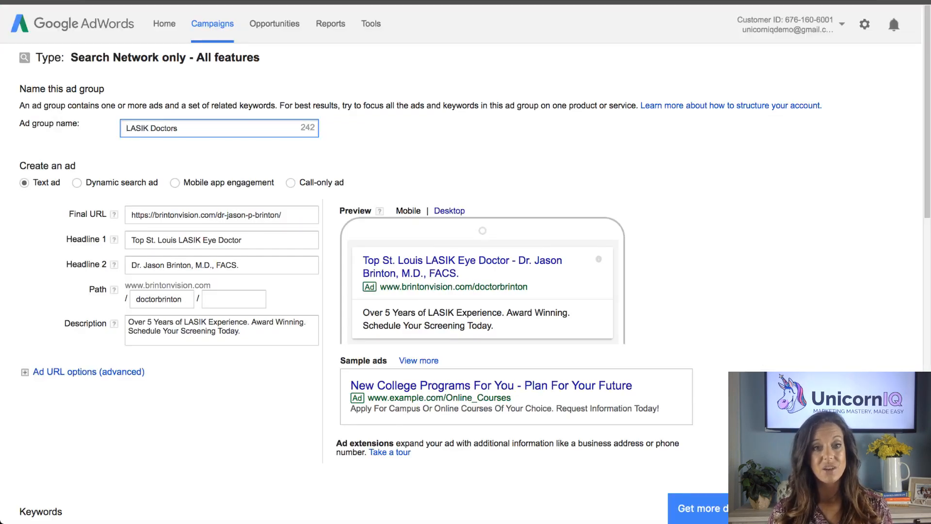
pyautogui.scroll(-6, 466, 262)
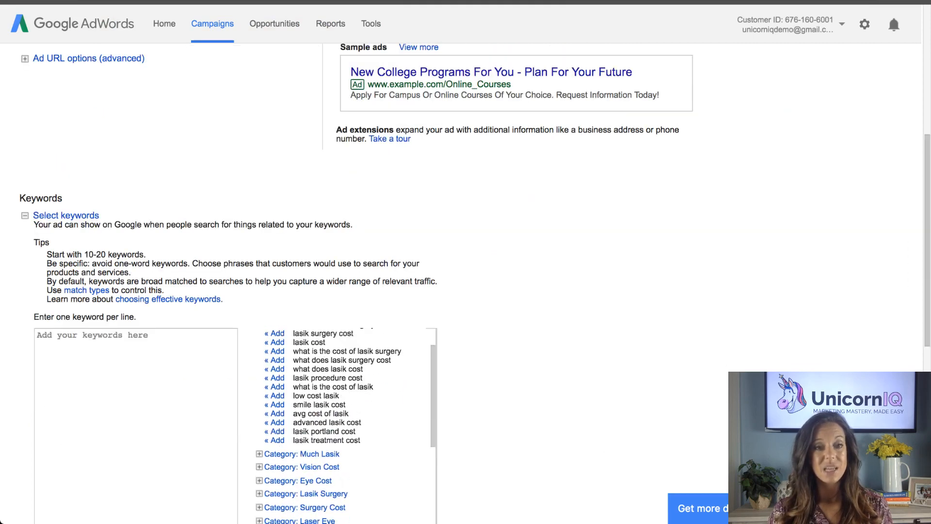
pyautogui.scroll(-2, 466, 262)
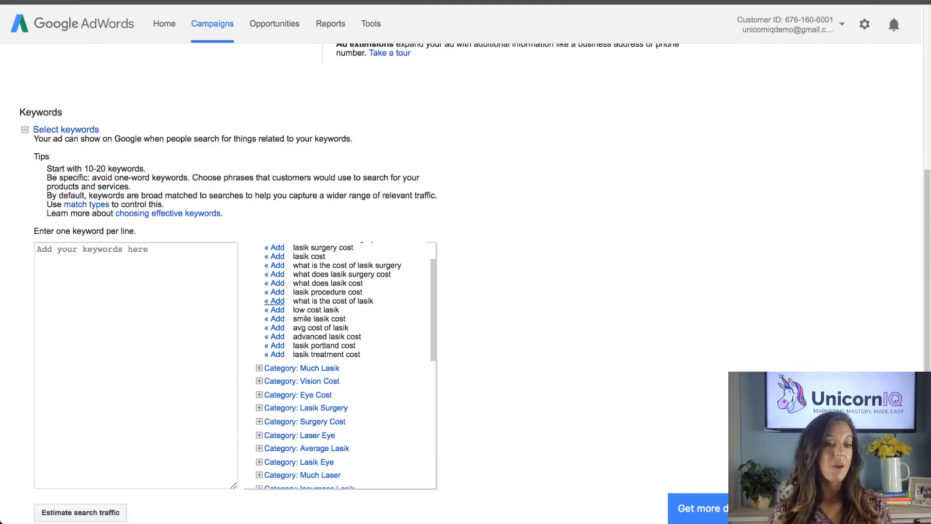
pyautogui.scroll(1, 274, 305)
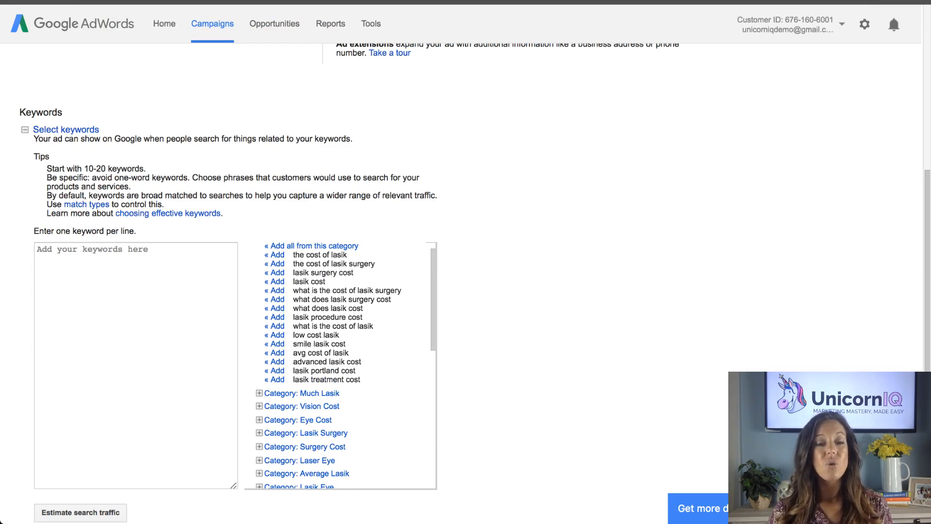
pyautogui.scroll(-1, 465, 291)
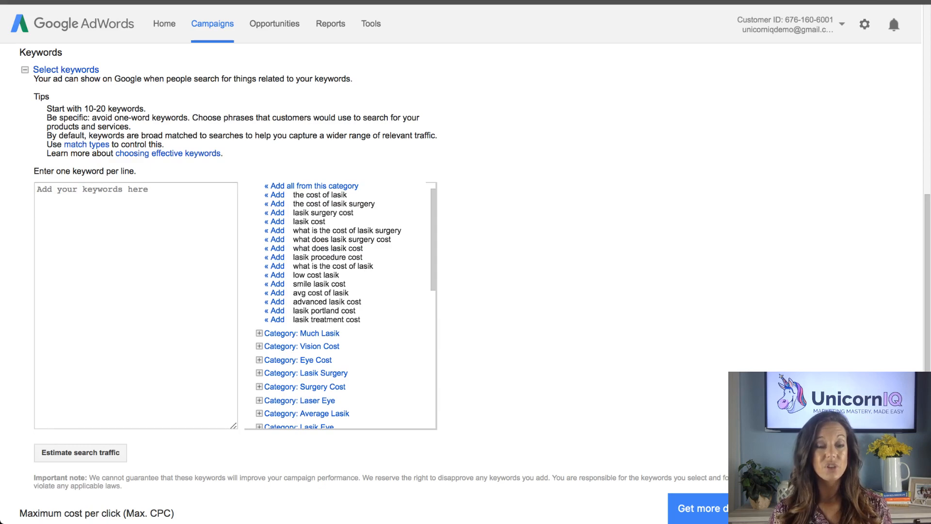
pyautogui.scroll(-2, 301, 346)
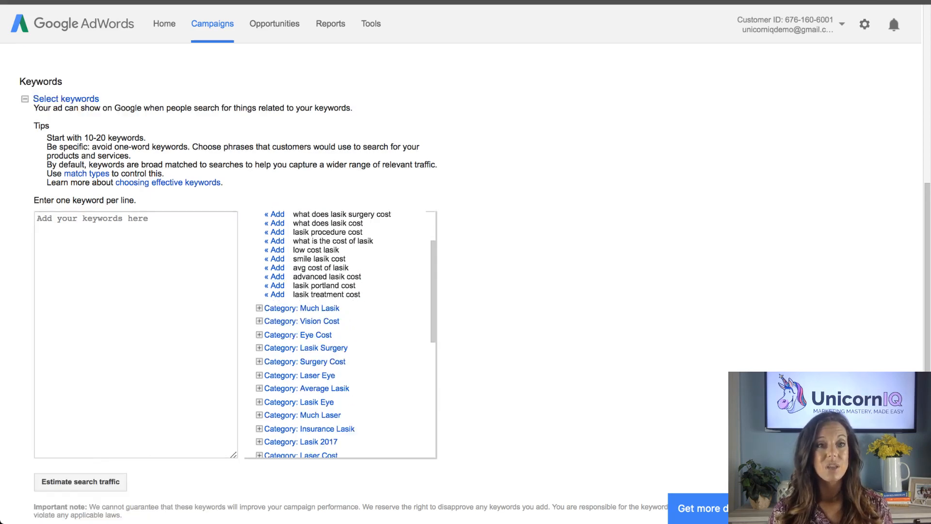
pyautogui.scroll(8, 301, 347)
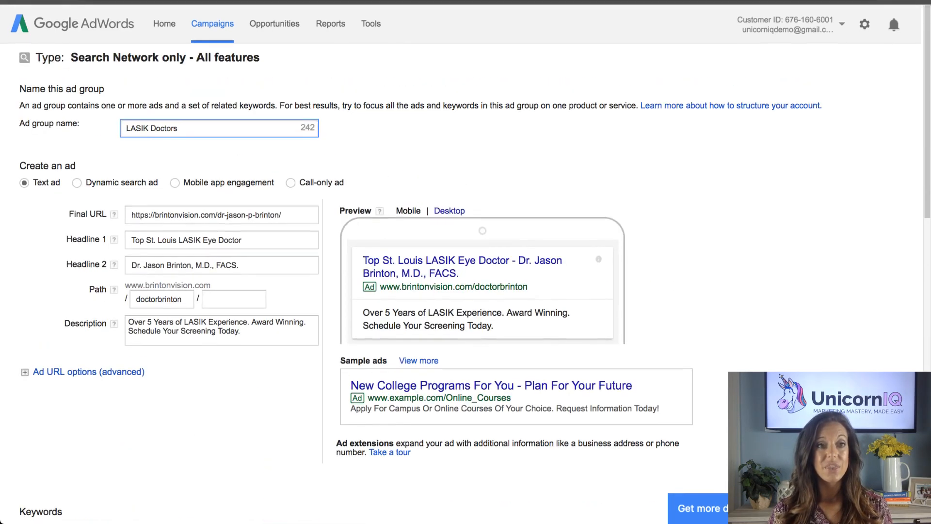
pyautogui.click(178, 129)
pyautogui.moveTo(178, 129); pyautogui.dragTo(126, 129)
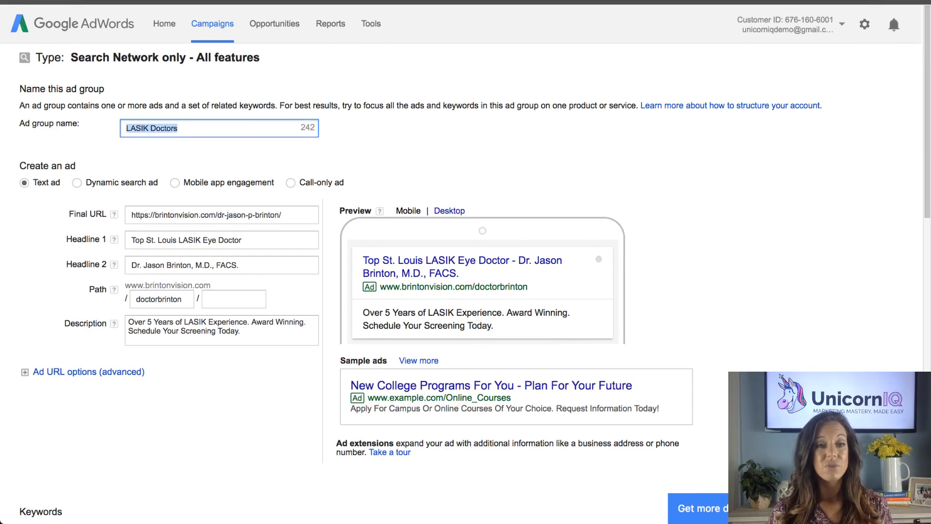
pyautogui.scroll(-3, 465, 281)
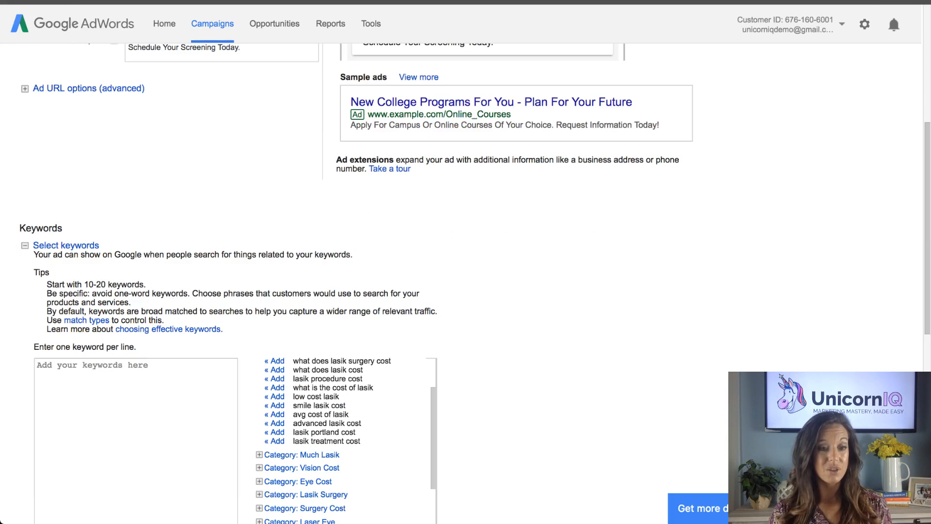
pyautogui.scroll(-5, 466, 284)
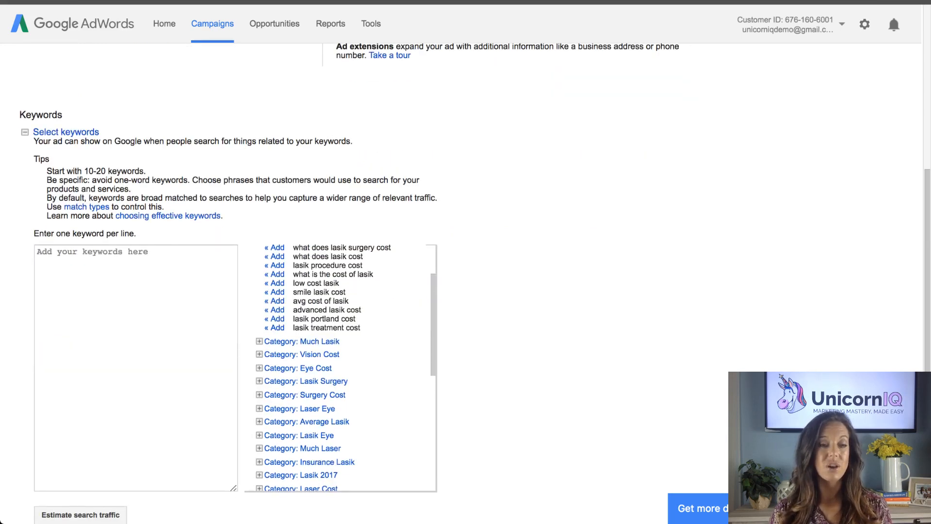
pyautogui.scroll(-2, 466, 296)
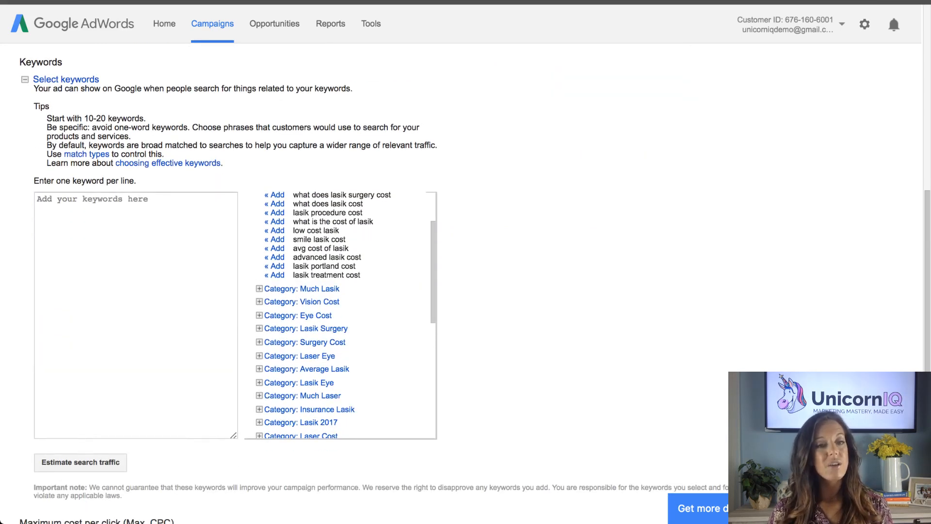
pyautogui.scroll(4, 339, 315)
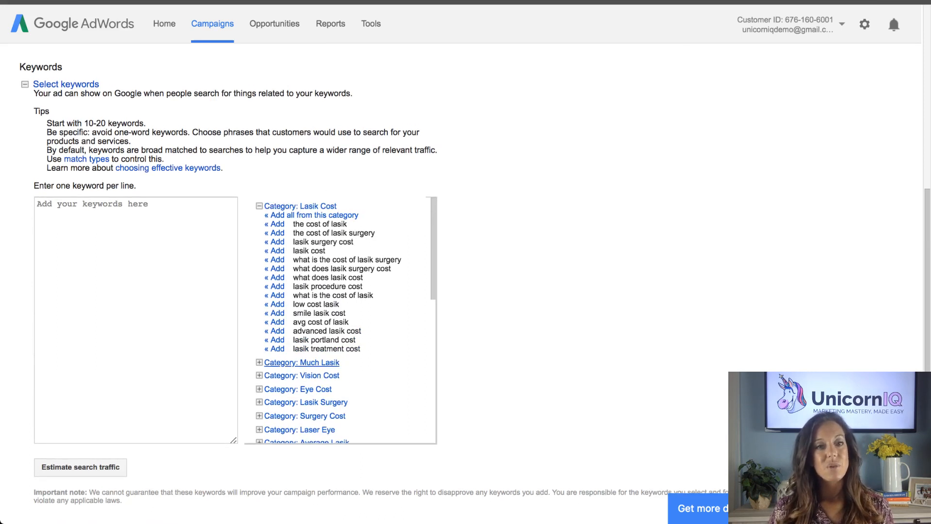
# Step: Add the suggested keyword "lasik surgery cost" to the keyword list and delete it again
pyautogui.click(276, 242)
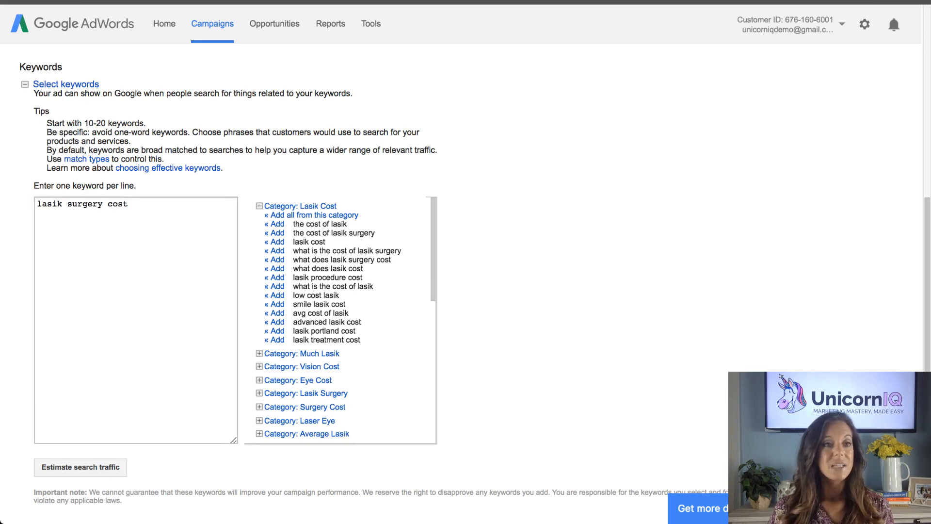
pyautogui.click(118, 205)
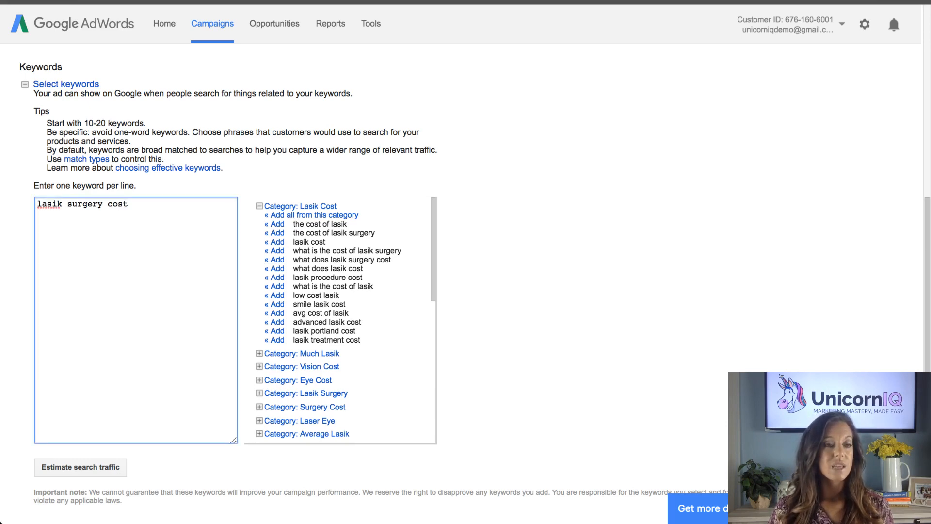
pyautogui.press('Up')
pyautogui.hotkey('shift', 'Down')
pyautogui.press('Down')
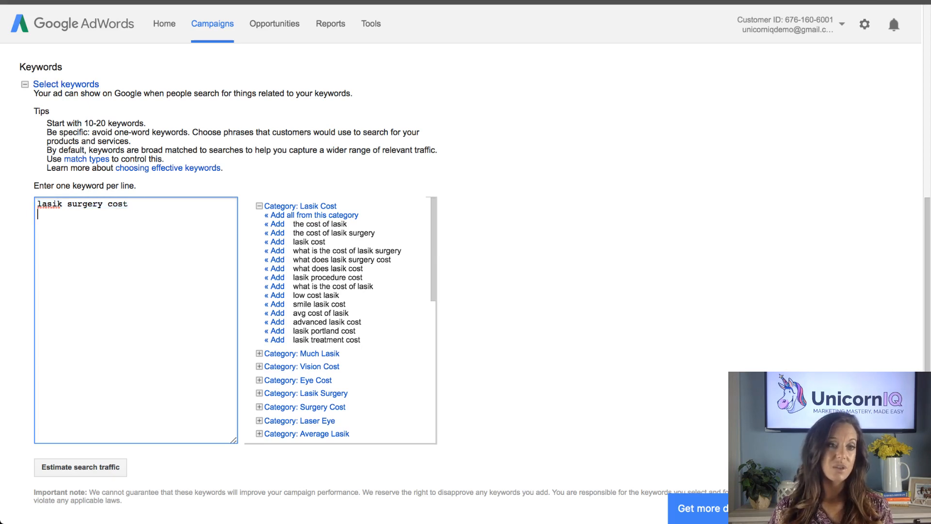
pyautogui.hotkey('shift', 'Up')
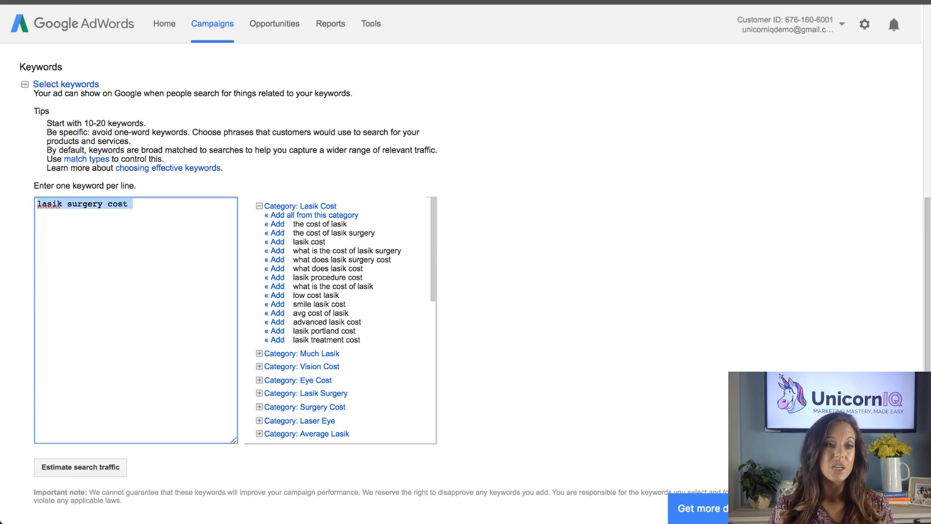
pyautogui.press('Left')
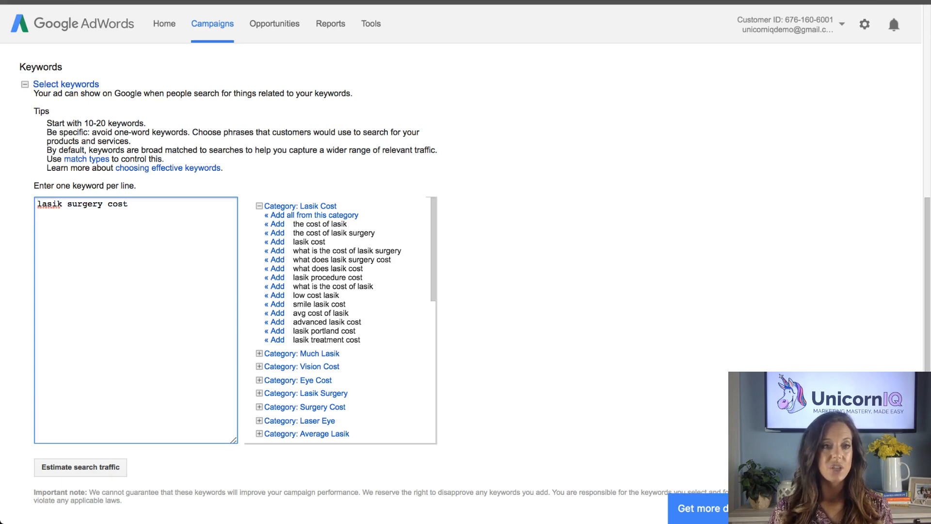
pyautogui.hotkey('shift', 'Down')
pyautogui.press('BackSpace')
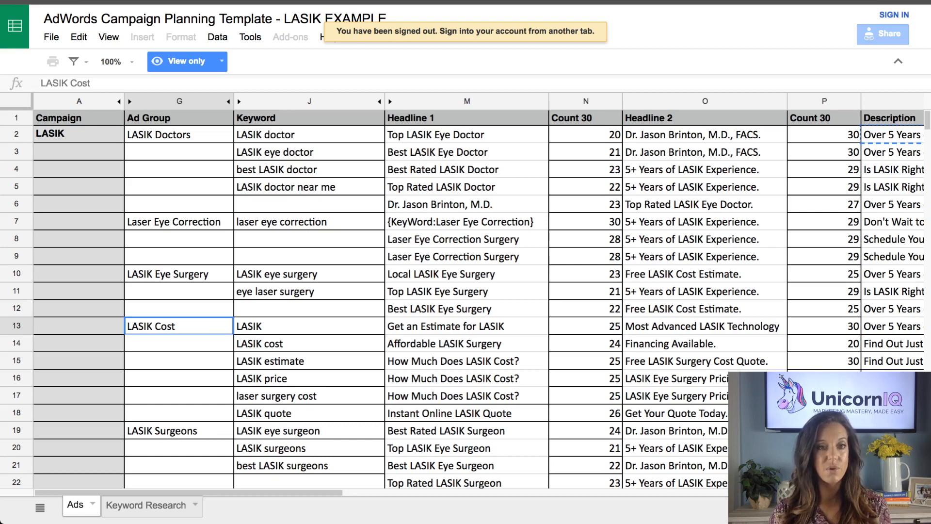
# Step: Copy the LASIK Doctors keywords from the planning spreadsheet into the keyword list: LASIK doctor, LASIK eye doctor, best LASIK doctor, LASIK doctor near me
pyautogui.click(309, 135)
pyautogui.hotkey('shift', 'Down')
pyautogui.hotkey('shift', 'Down')
pyautogui.hotkey('shift', 'Down')
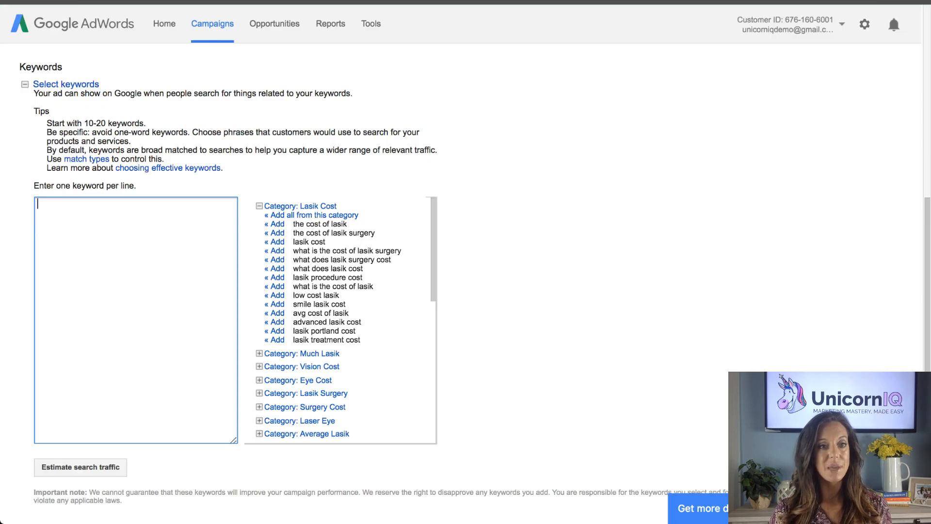
pyautogui.write('LASIK doctor LASIK eye doctor best LASIK doctor LASIK doctor near me')
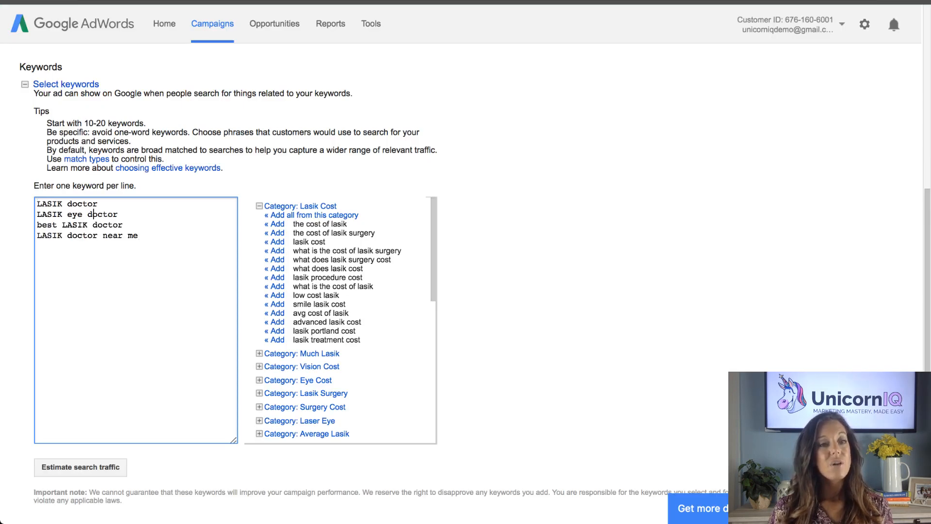
# Step: Convert the first two keywords to modified broad match, giving +LASIK +doctor and +LASIK +eye +doctor
pyautogui.moveTo(38, 204); pyautogui.dragTo(141, 246)
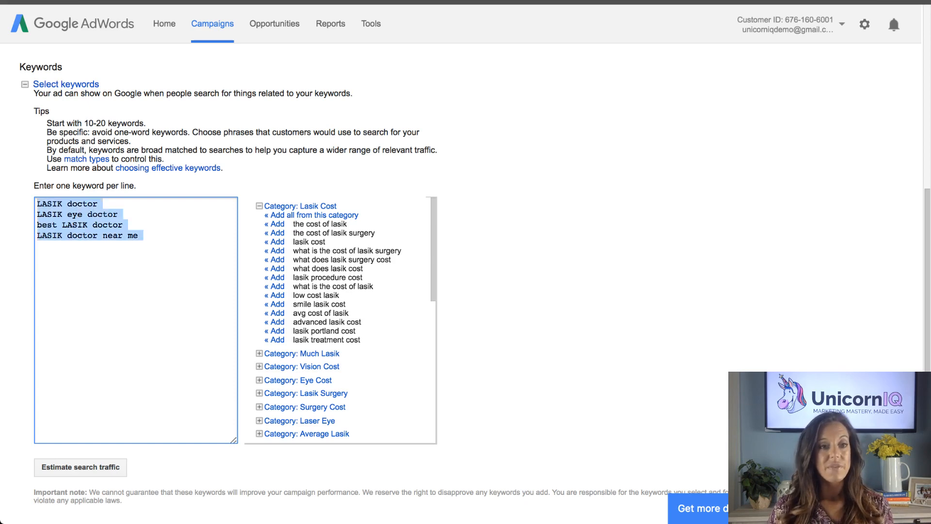
pyautogui.click(38, 245)
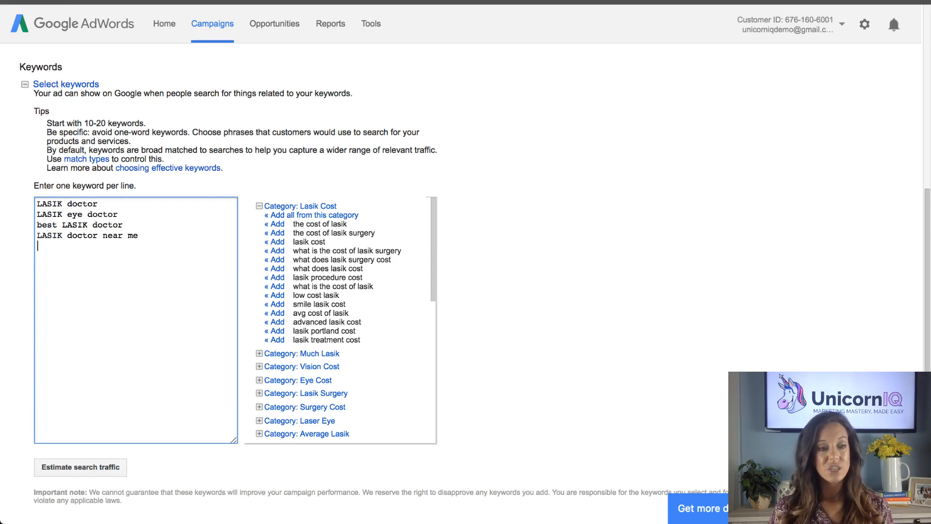
pyautogui.click(38, 204)
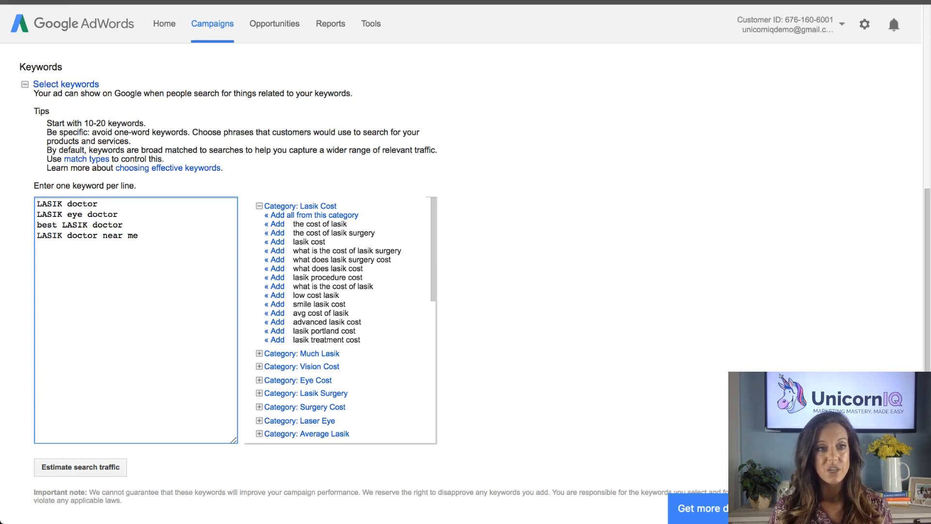
pyautogui.write('+')
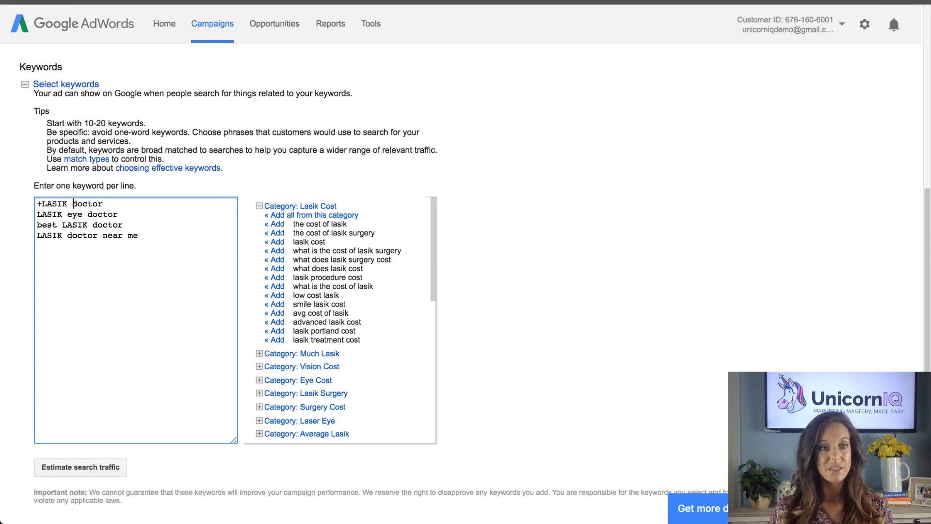
pyautogui.write('+')
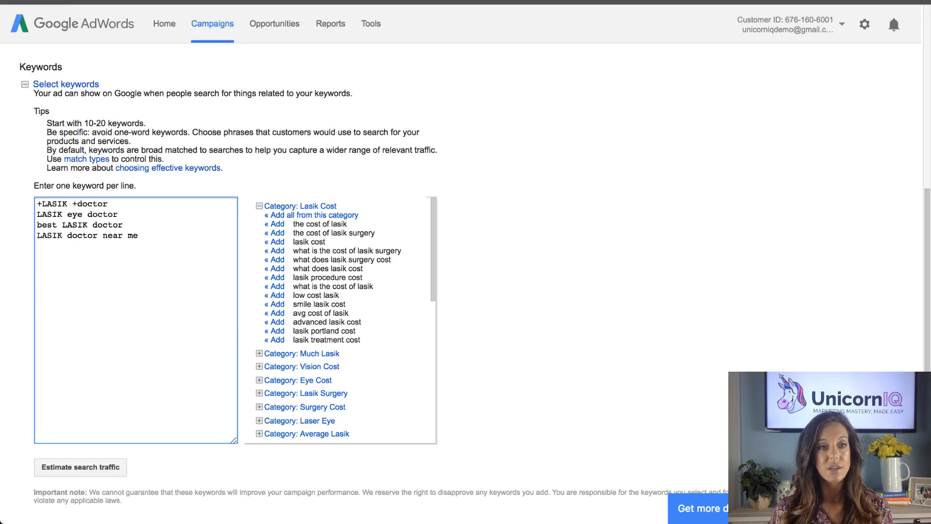
pyautogui.click(38, 214)
pyautogui.write('+')
pyautogui.click(73, 214)
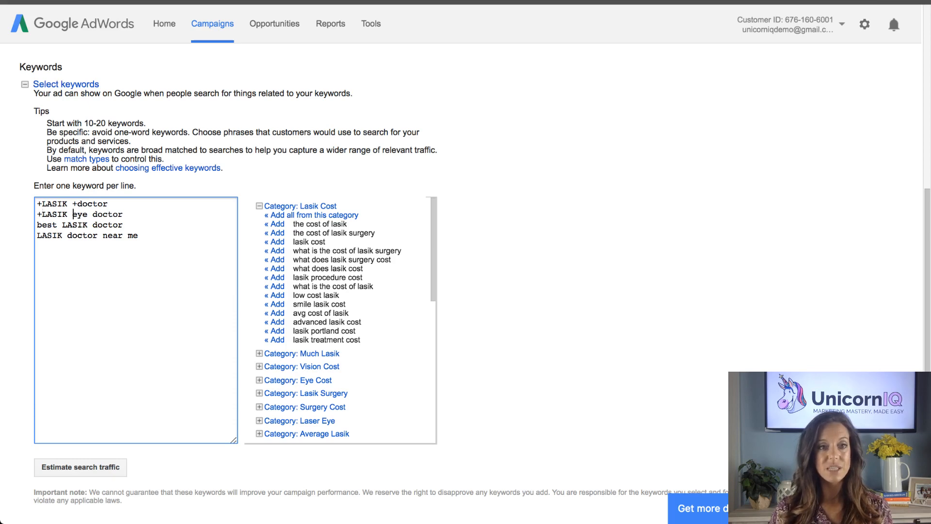
pyautogui.write('+')
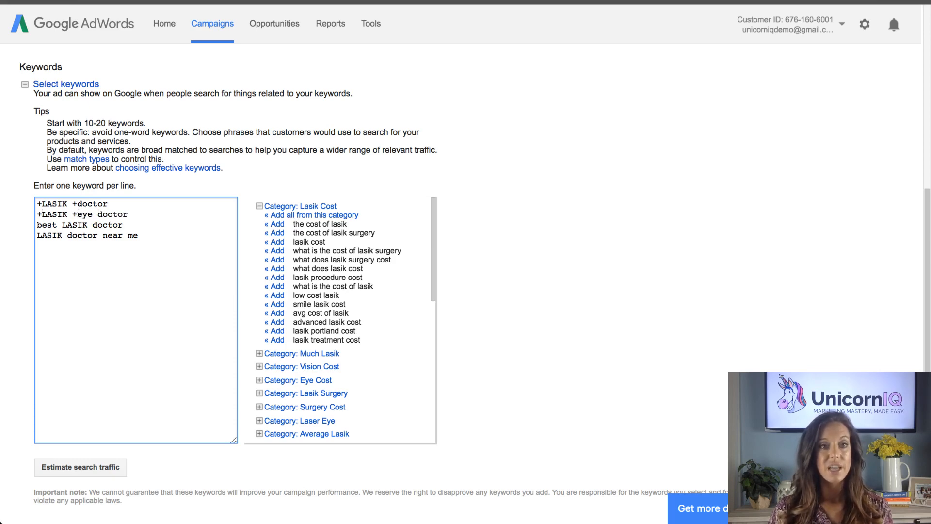
pyautogui.click(98, 215)
pyautogui.write('+')
# Step: Convert the remaining two keywords to modified broad match as +best +LASIK +doctor and +LASIK +doctor +near me
pyautogui.click(37, 225)
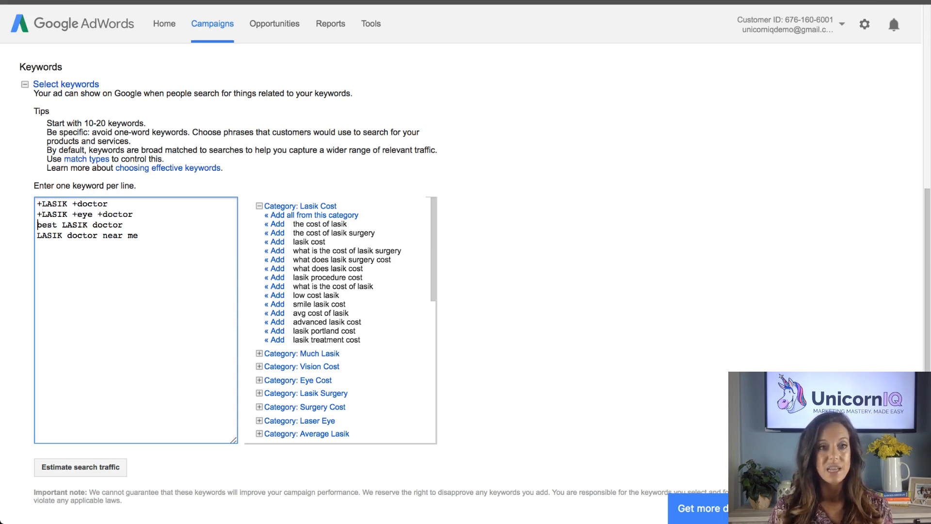
pyautogui.write('+')
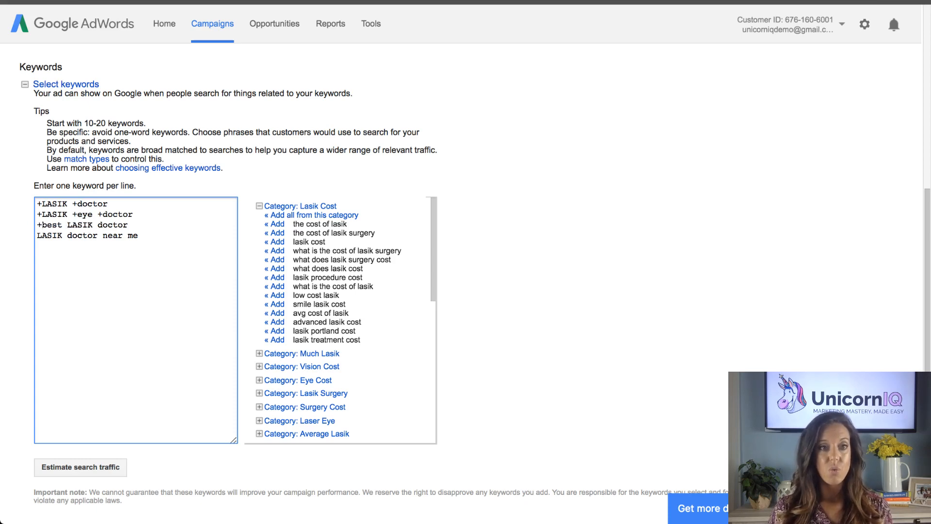
pyautogui.write('+')
pyautogui.click(102, 225)
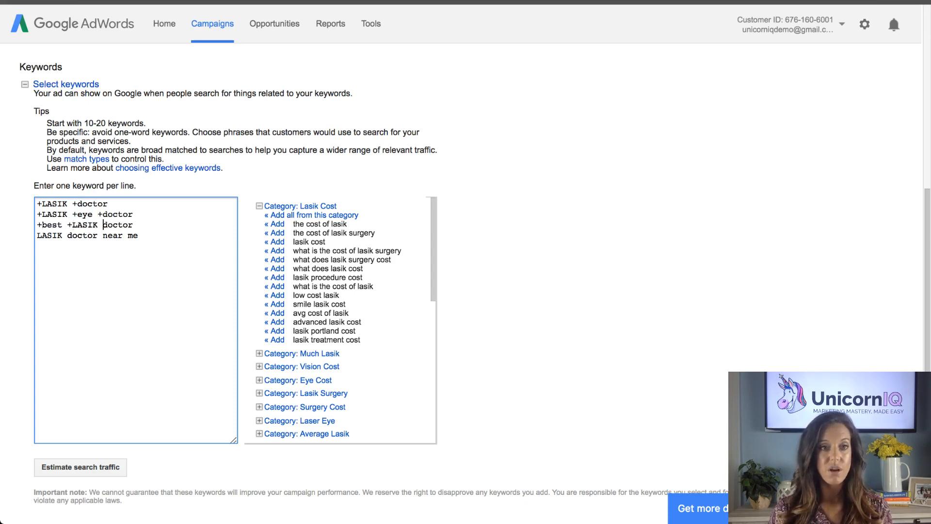
pyautogui.write('+')
pyautogui.click(37, 235)
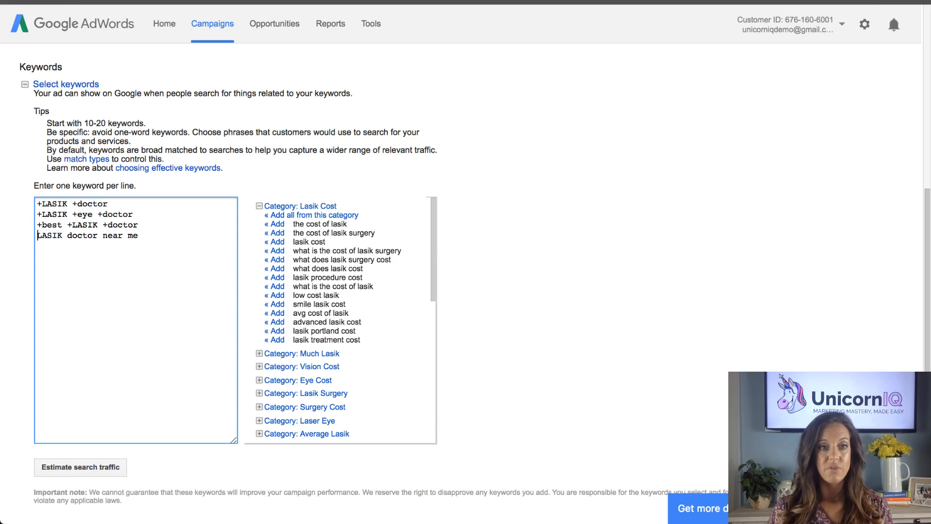
pyautogui.write('+')
pyautogui.click(73, 236)
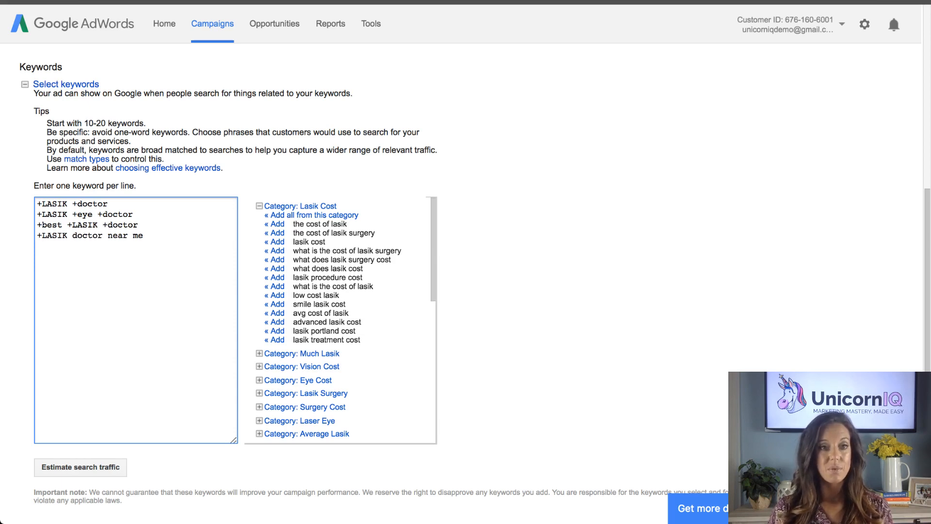
pyautogui.write('+')
pyautogui.click(113, 236)
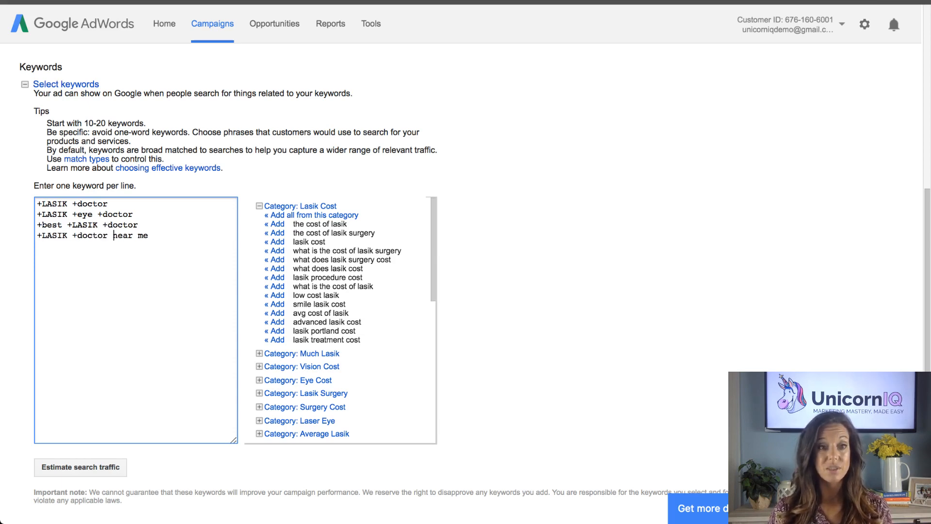
pyautogui.write('+')
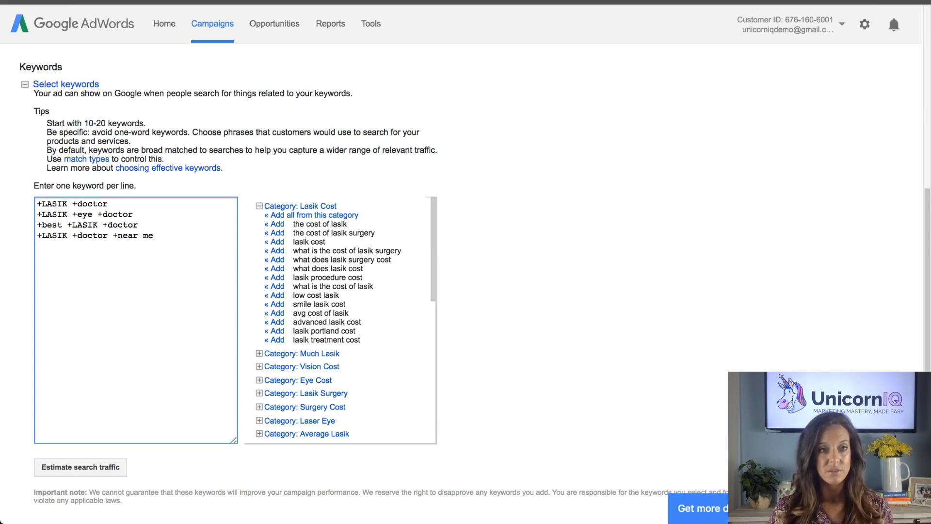
# Step: Duplicate the four modified broad match keywords directly below the existing ones in the keyword list
pyautogui.click(155, 235)
pyautogui.moveTo(154, 236); pyautogui.dragTo(36, 203)
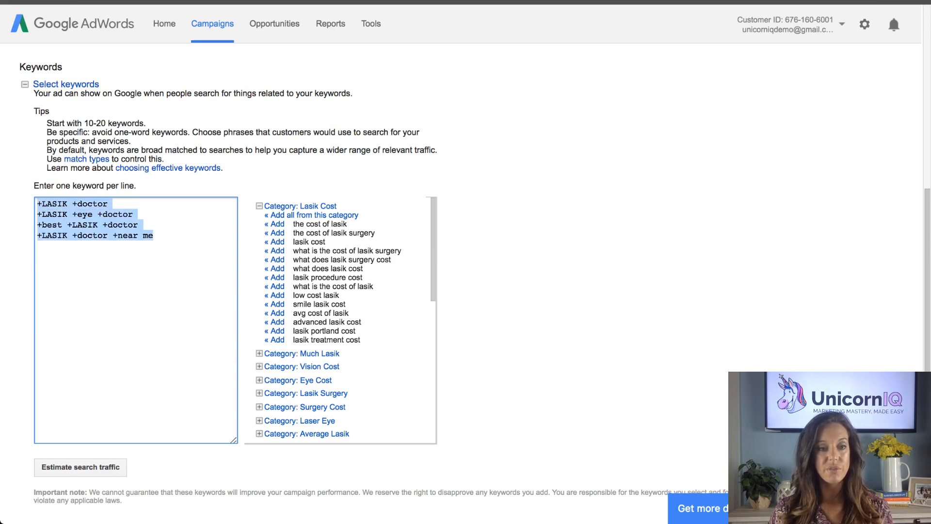
pyautogui.press('super+c')
pyautogui.click(39, 246)
pyautogui.press('super+v')
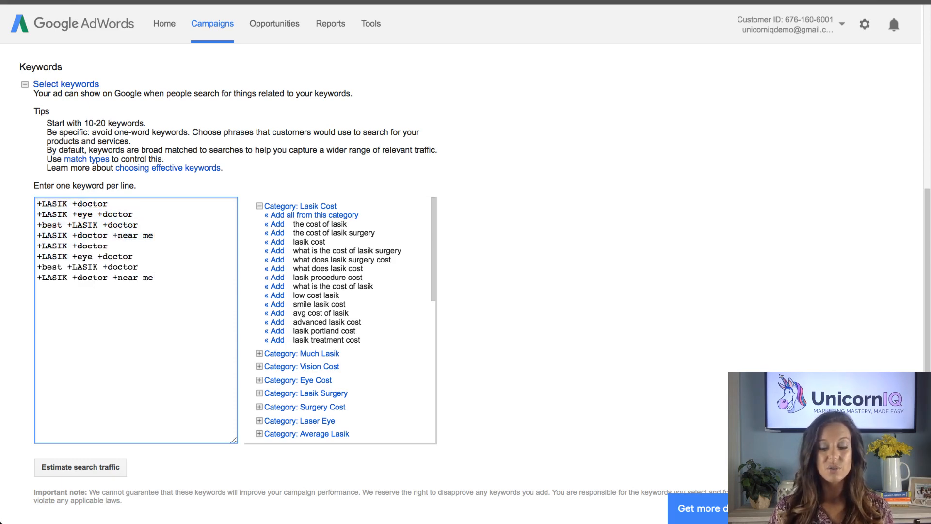
# Step: Change the duplicated +LASIK +doctor keyword to the phrase match "LASIK doctor", removing its plus signs
pyautogui.press('BackSpace')
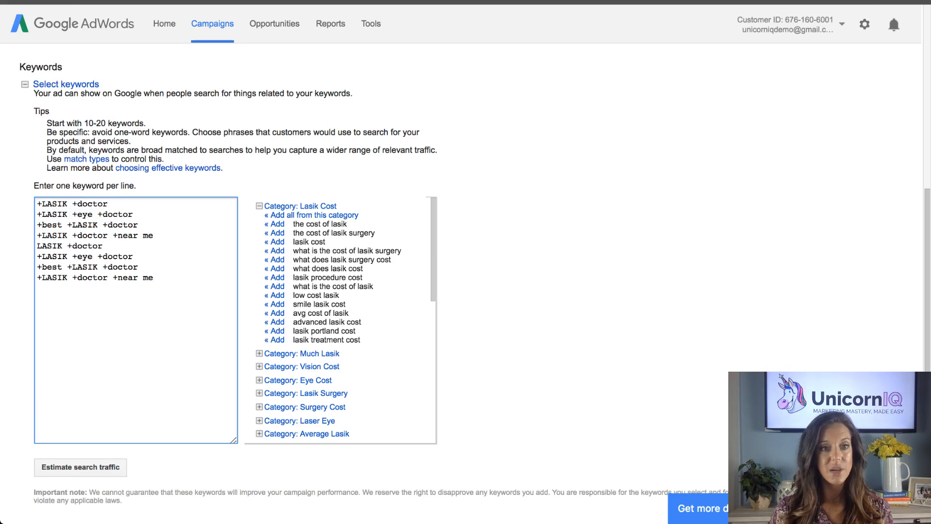
pyautogui.write('"')
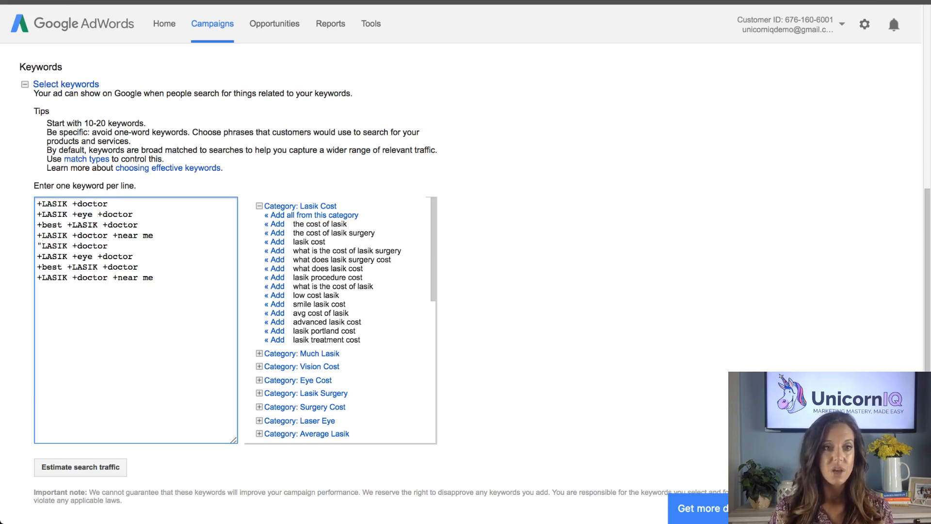
pyautogui.write('"')
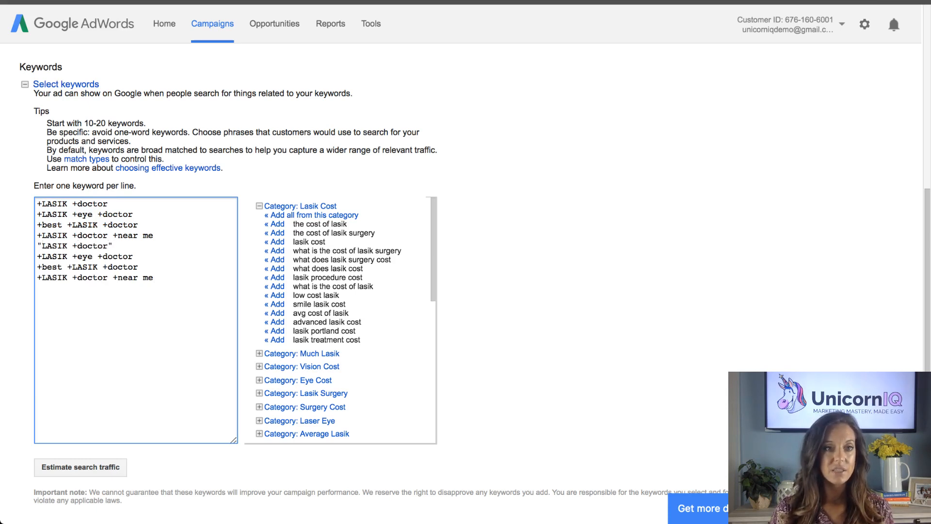
pyautogui.press('BackSpace')
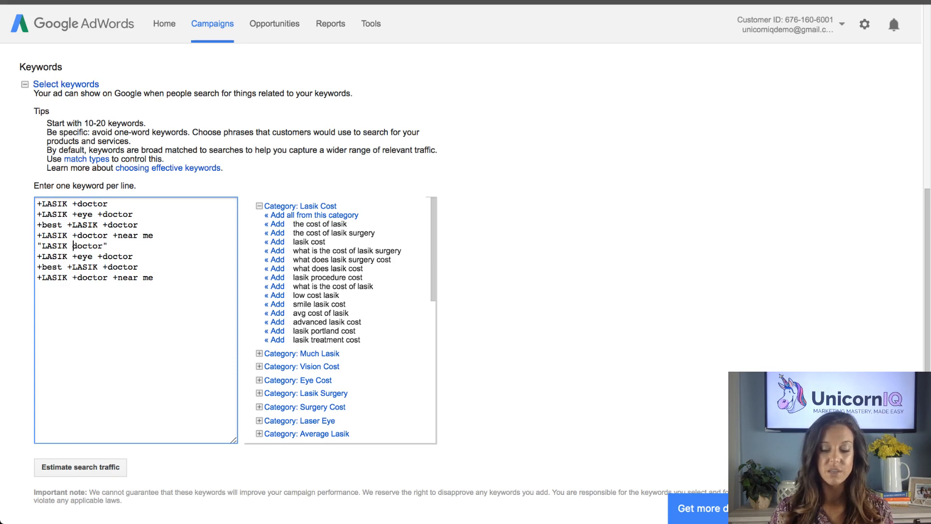
# Step: Change the duplicated +LASIK +eye +doctor keyword to the phrase match "LASIK eye doctor", removing its plus signs
pyautogui.click(42, 256)
pyautogui.press('BackSpace')
pyautogui.write('"')
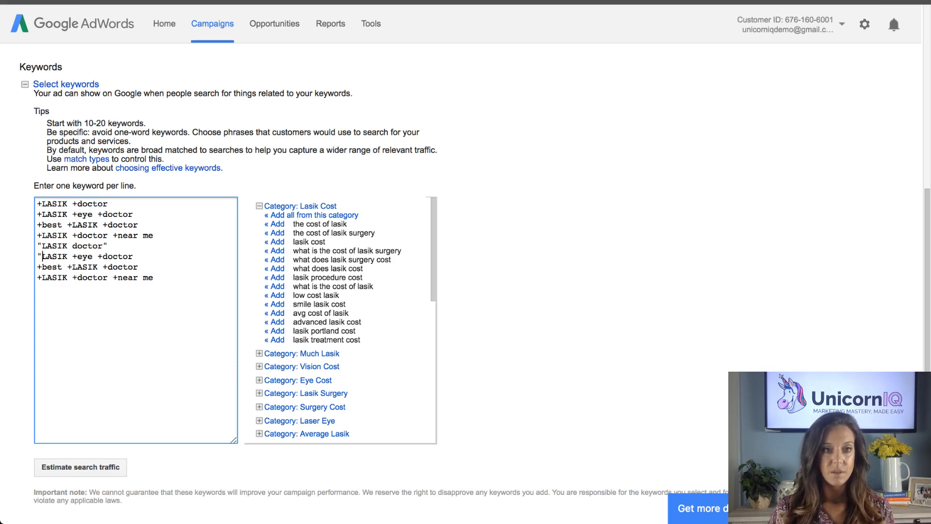
pyautogui.click(134, 257)
pyautogui.click(103, 256)
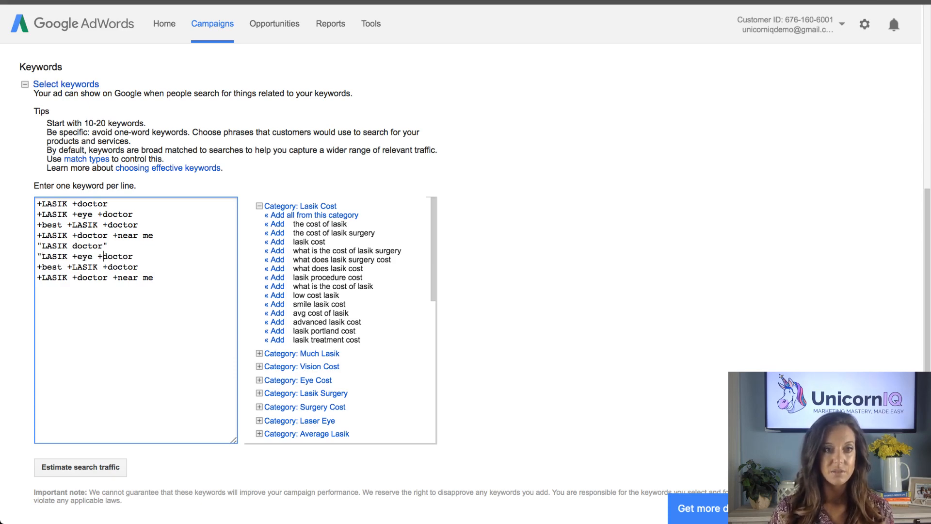
pyautogui.press('BackSpace')
pyautogui.click(78, 256)
pyautogui.press('BackSpace')
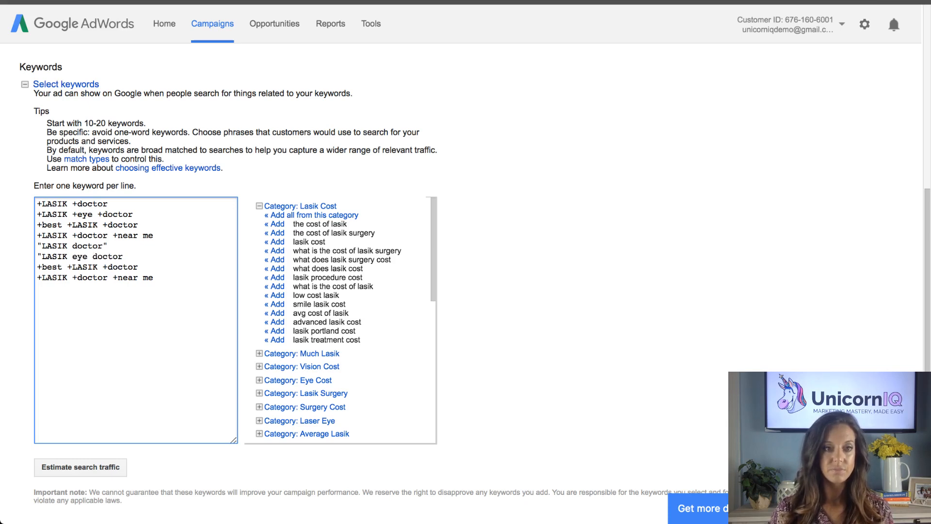
pyautogui.click(123, 257)
pyautogui.write('"')
# Step: Change the duplicated +best +LASIK +doctor keyword to the phrase match "best LASIK doctor", removing its plus signs
pyautogui.click(43, 267)
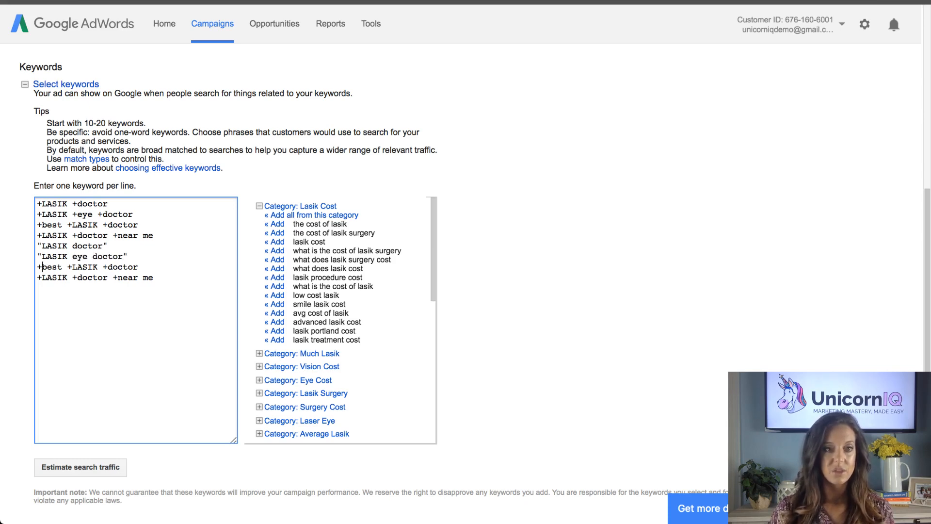
pyautogui.press('BackSpace')
pyautogui.write('"')
pyautogui.click(67, 267)
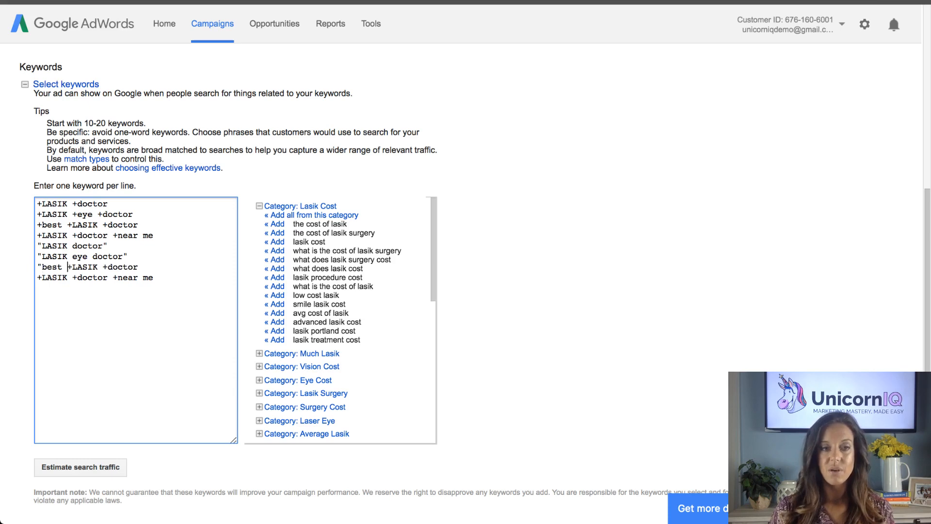
pyautogui.press('BackSpace')
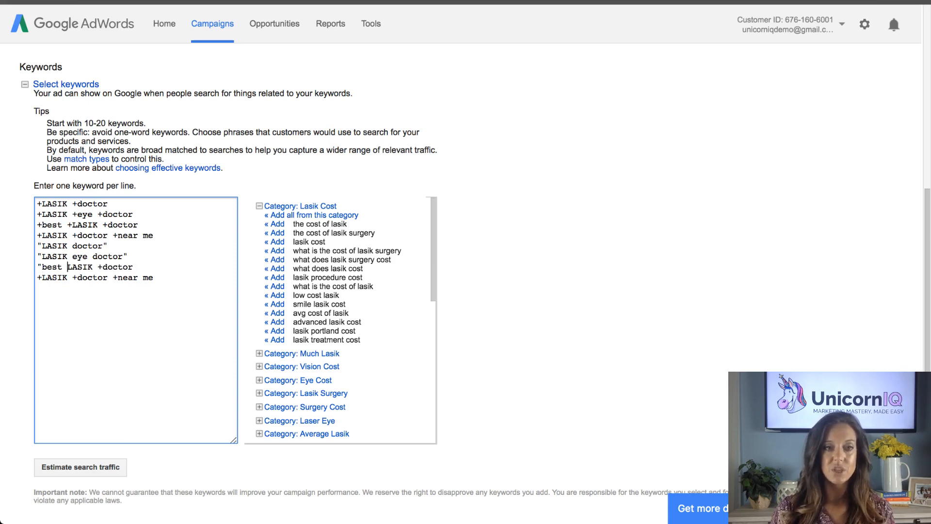
pyautogui.click(103, 267)
pyautogui.press('BackSpace')
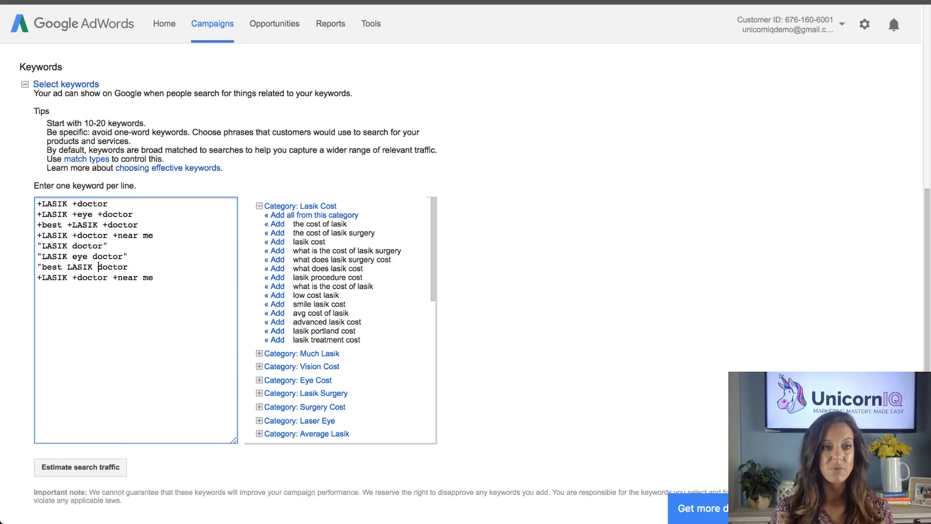
pyautogui.write('"')
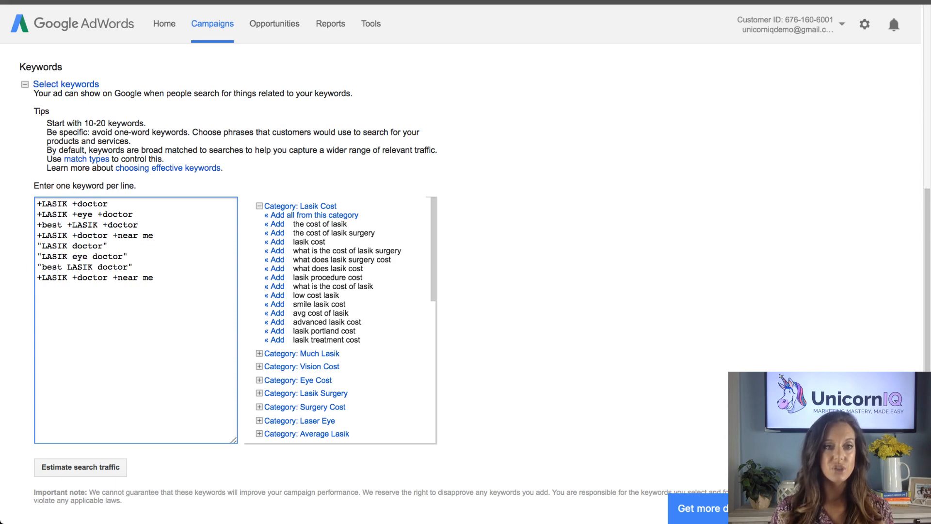
# Step: Change the duplicated +LASIK +doctor +near me keyword to the phrase match "LASIK doctor near me", removing its plus signs
pyautogui.click(155, 277)
pyautogui.click(43, 277)
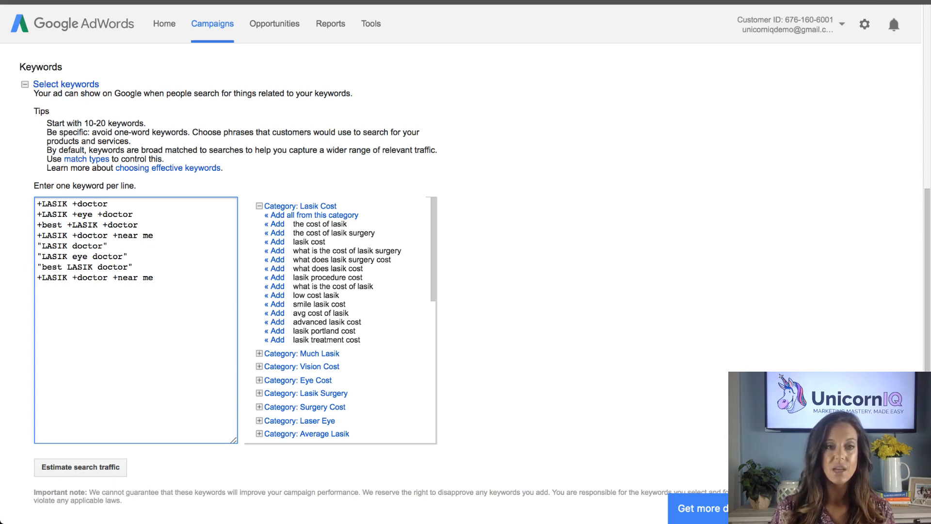
pyautogui.press('BackSpace')
pyautogui.write('"')
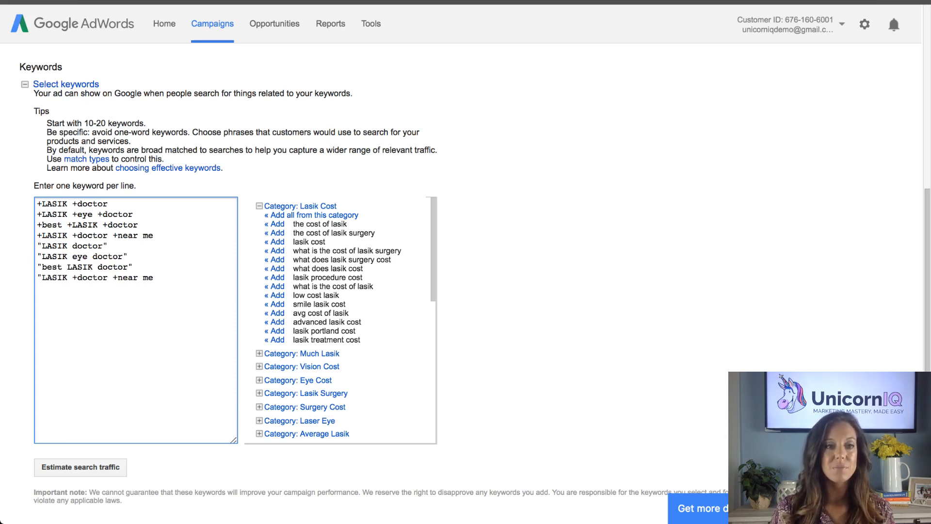
pyautogui.press('BackSpace')
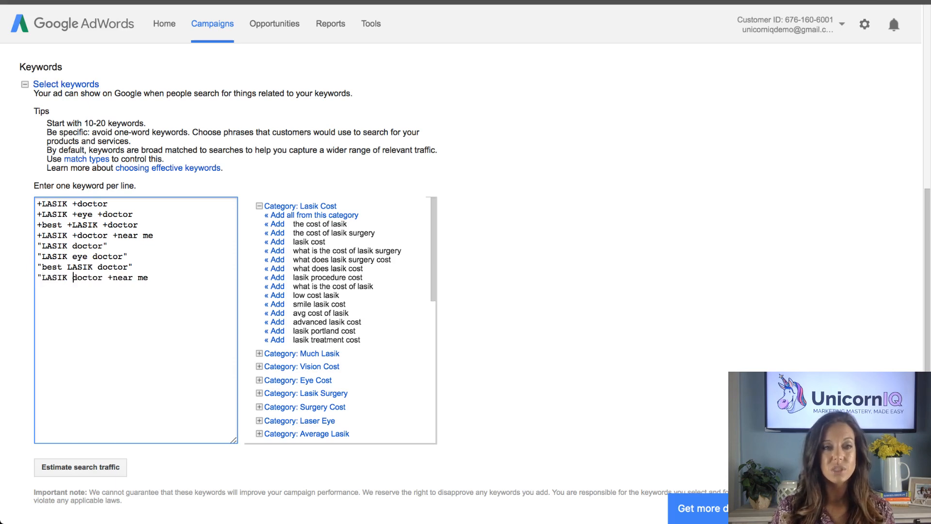
pyautogui.click(113, 277)
pyautogui.press('BackSpace')
pyautogui.click(144, 277)
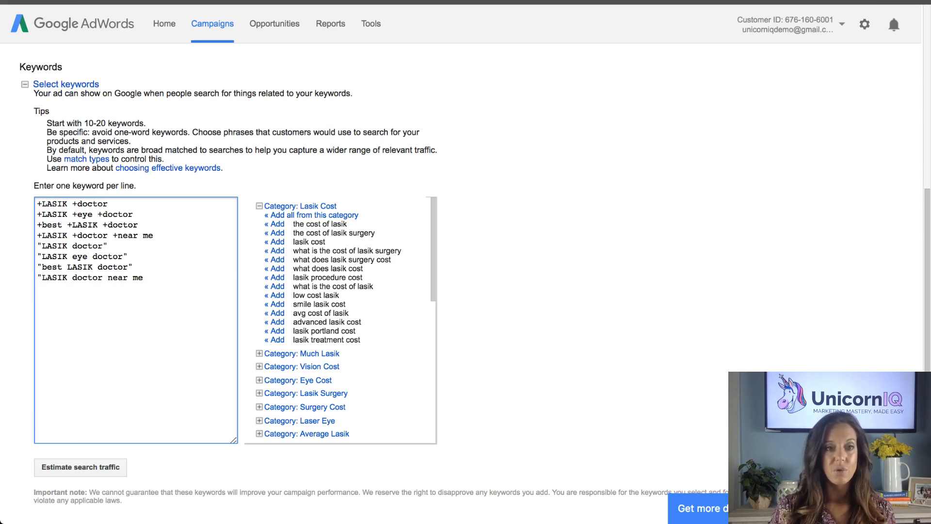
pyautogui.write('"')
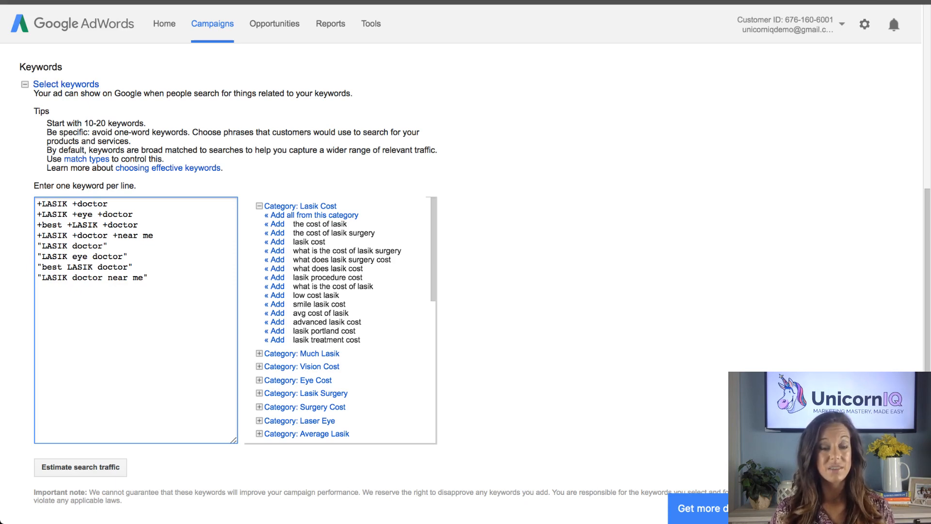
# Step: Expand the Much Lasik category of keyword suggestions and look through its entries
pyautogui.scroll(-1, 340, 320)
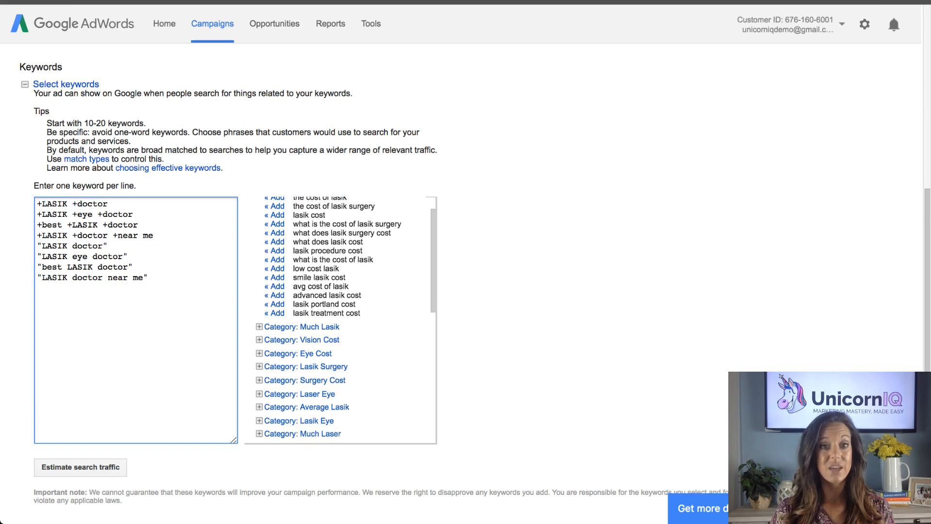
pyautogui.click(316, 327)
pyautogui.scroll(-5, 315, 327)
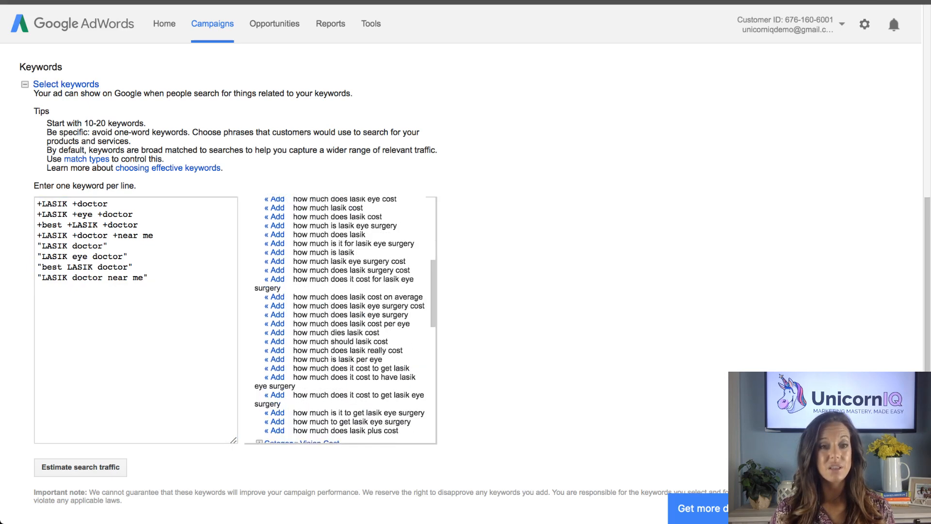
# Step: Look through the remaining keyword suggestions in the Much Lasik category and the categories around it
pyautogui.scroll(-1, 339, 320)
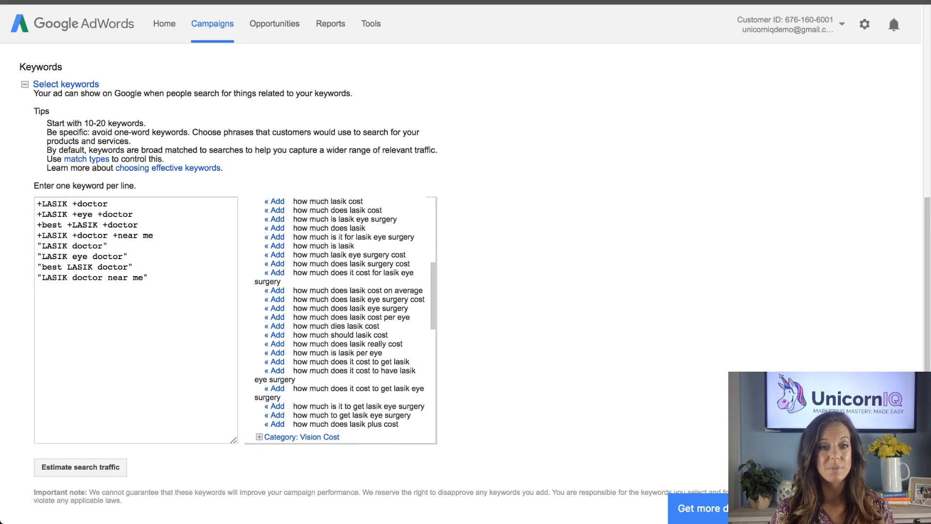
pyautogui.scroll(-4, 340, 320)
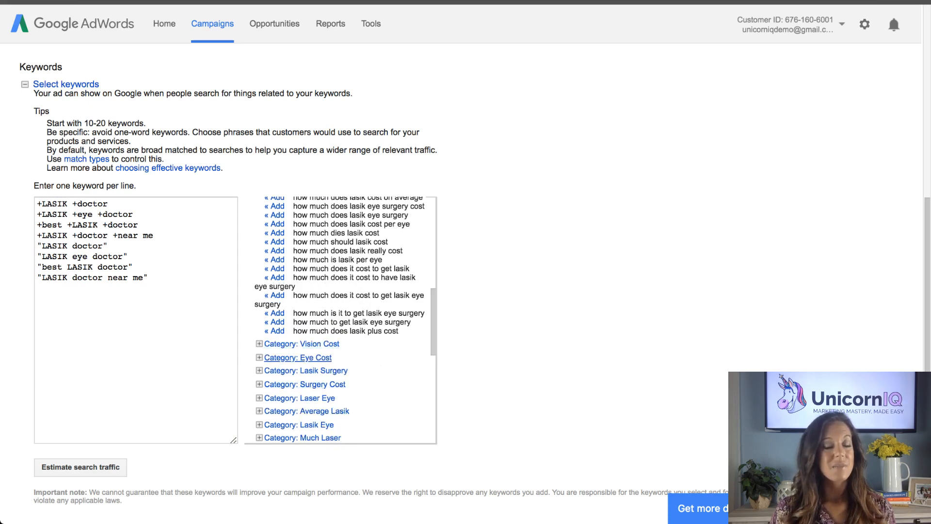
pyautogui.scroll(10, 339, 320)
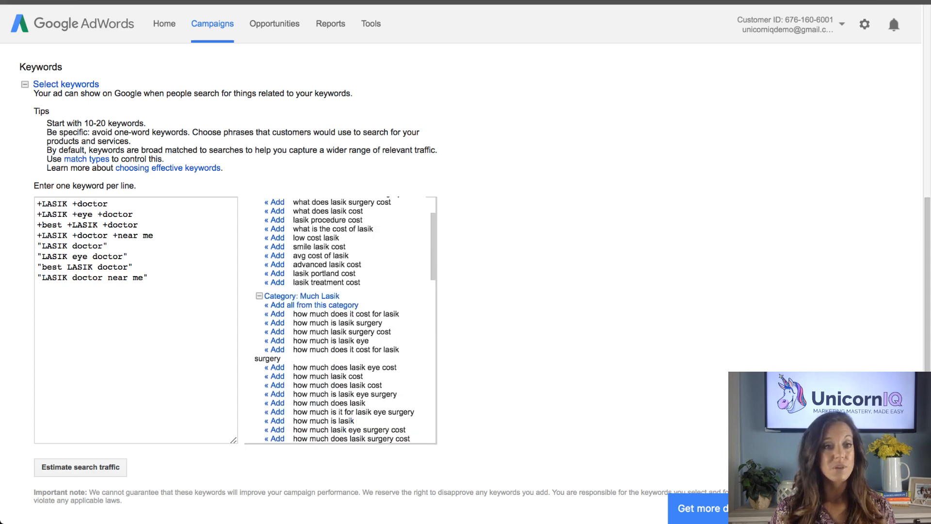
pyautogui.scroll(5, 339, 320)
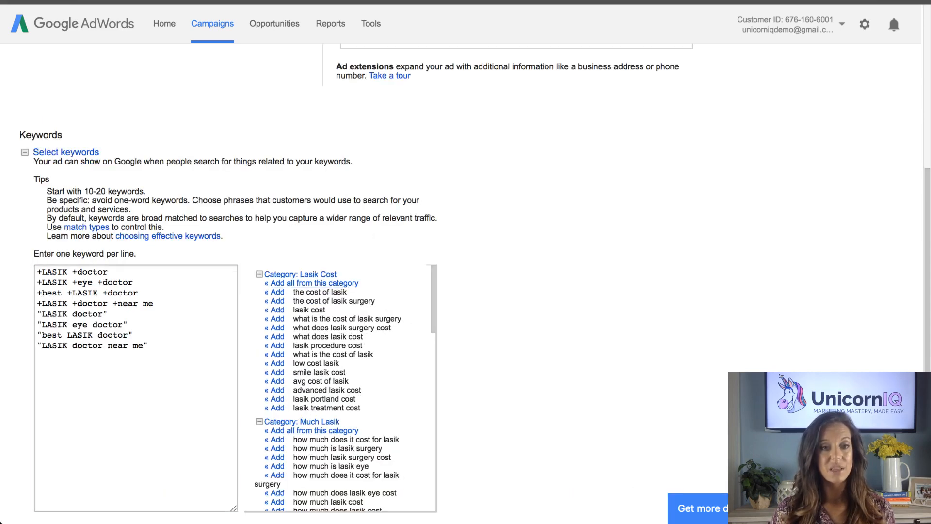
pyautogui.click(155, 348)
pyautogui.scroll(-1, 340, 291)
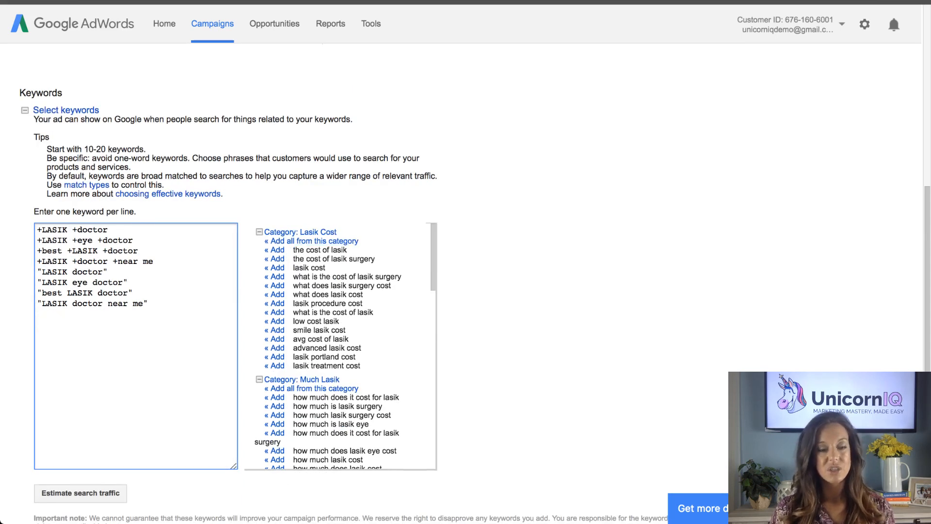
pyautogui.scroll(-3, 339, 346)
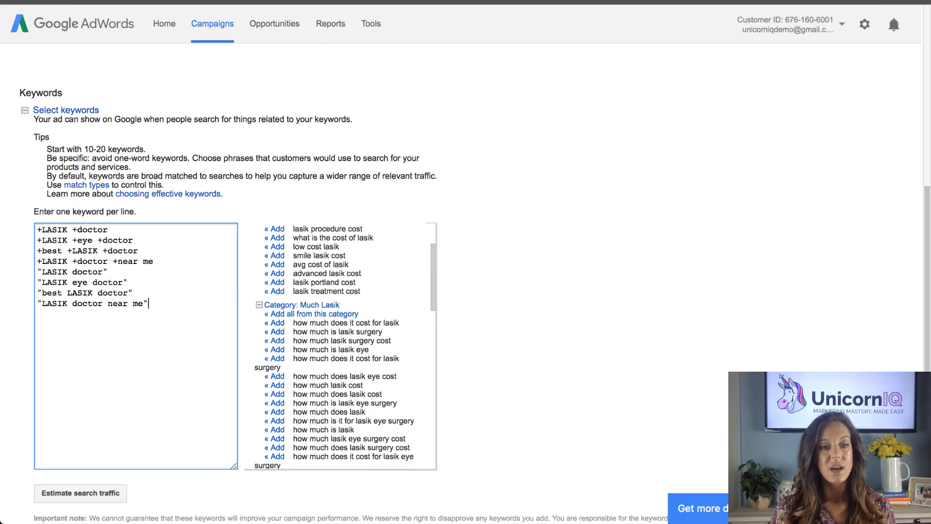
pyautogui.scroll(-2, 340, 346)
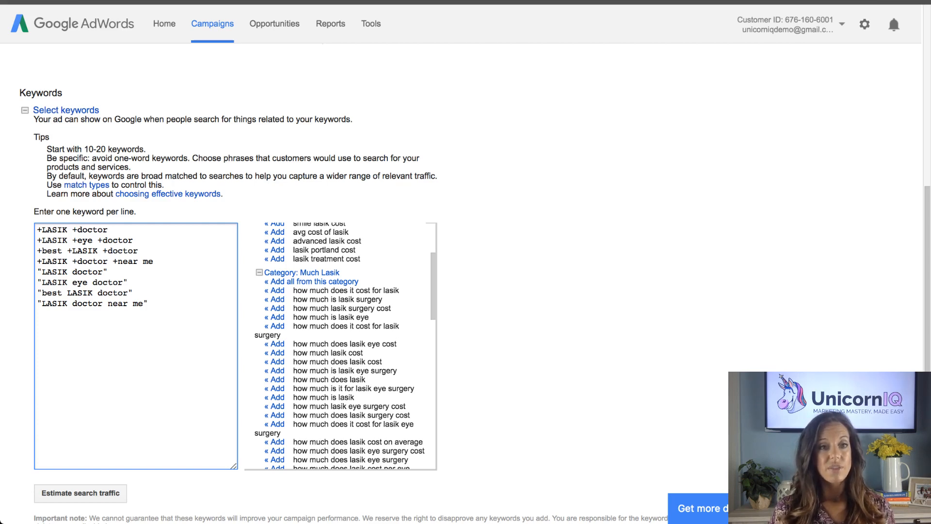
# Step: Duplicate the four phrase match keywords on new lines at the end of the keyword list
pyautogui.scroll(-3, 466, 262)
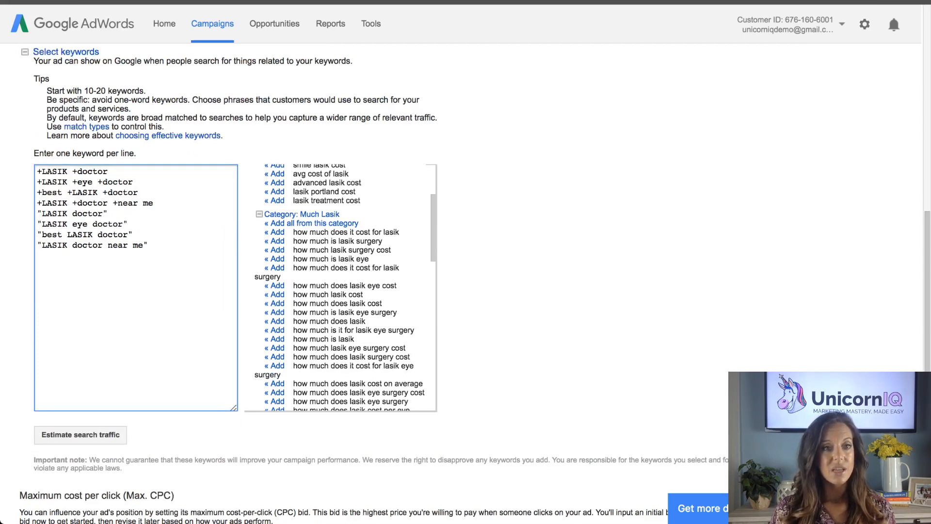
pyautogui.moveTo(148, 245); pyautogui.dragTo(36, 214)
pyautogui.press('super+c')
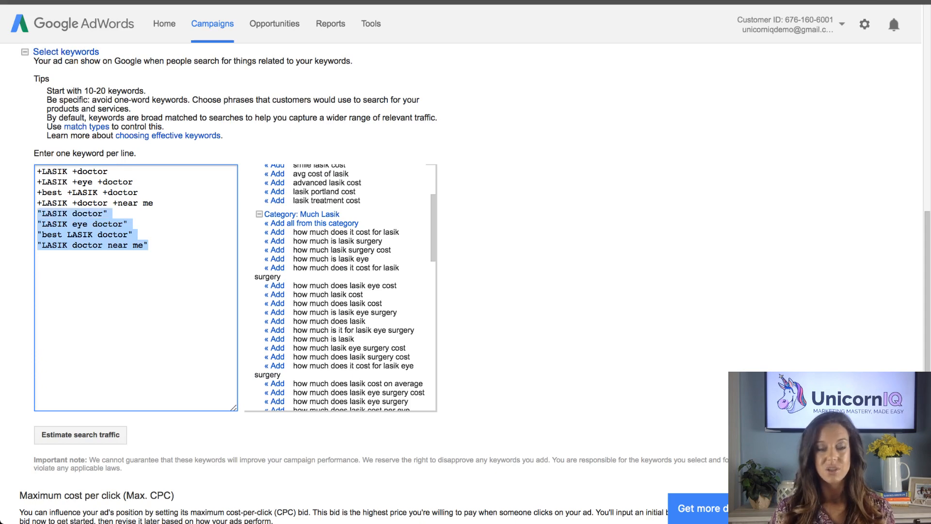
pyautogui.click(148, 245)
pyautogui.press('Return')
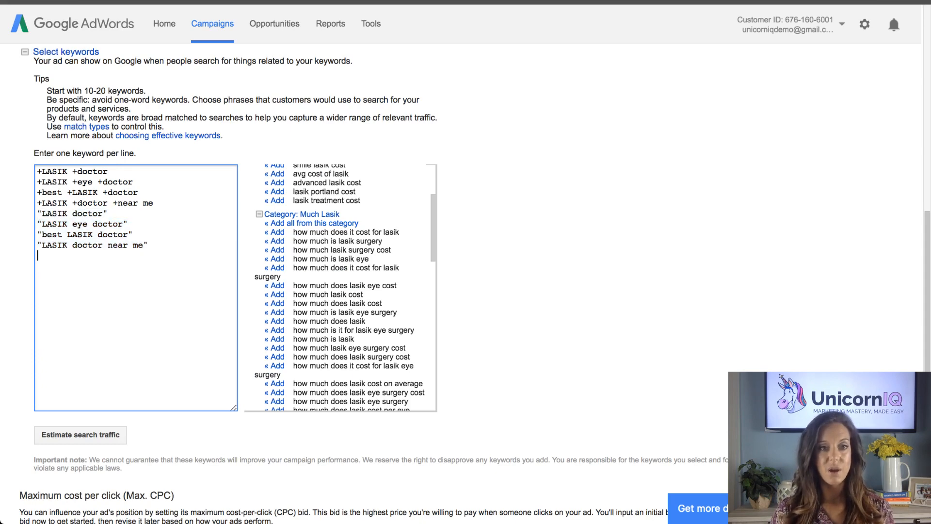
pyautogui.press('super+v')
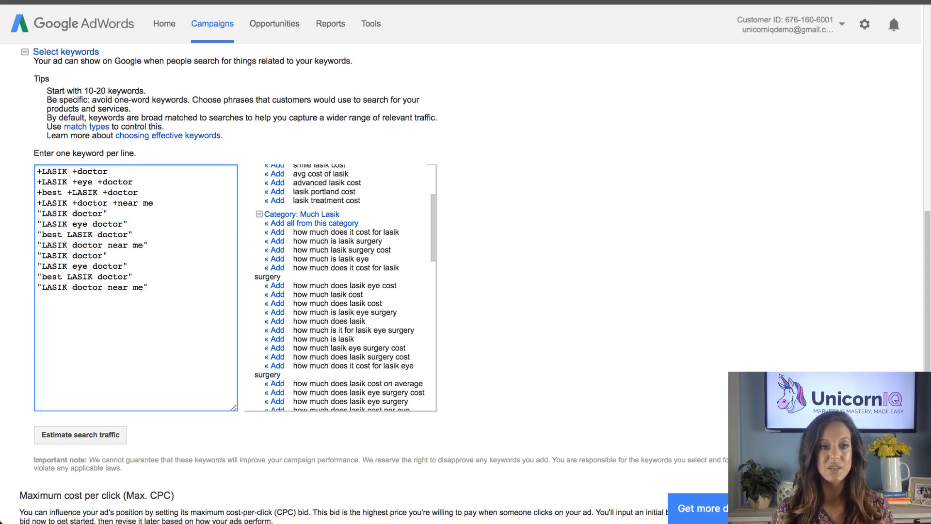
# Step: Change the duplicated "LASIK doctor" keyword to the exact match [LASIK doctor], replacing its quotation marks with square brackets
pyautogui.press('BackSpace')
pyautogui.write('}')
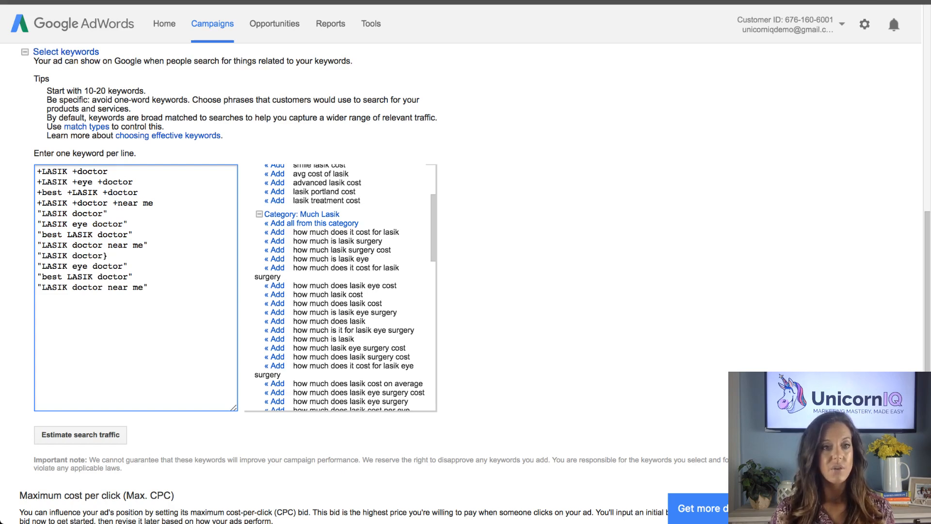
pyautogui.press('BackSpace')
pyautogui.write(']')
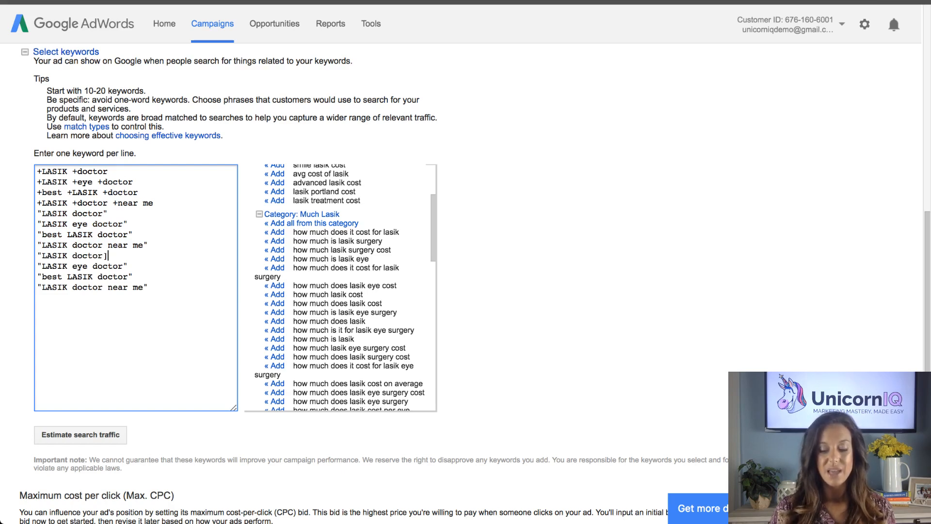
pyautogui.press('BackSpace')
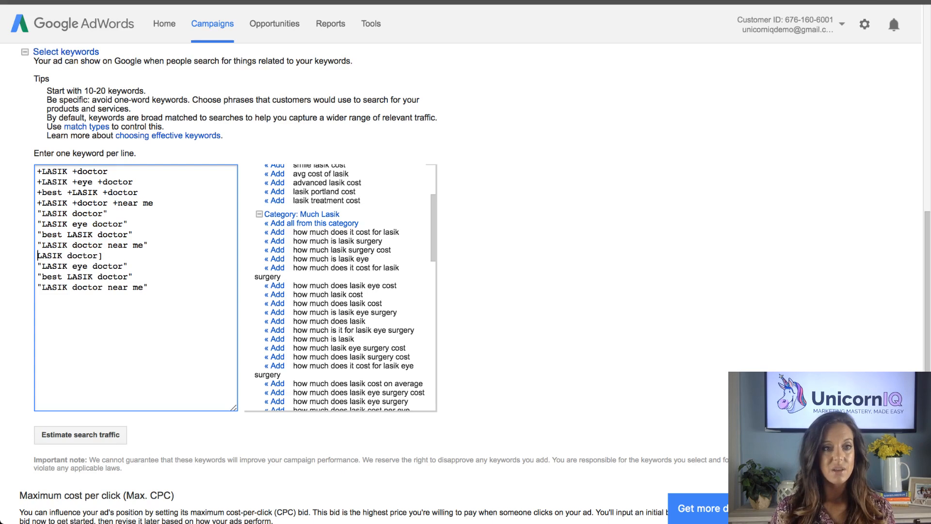
pyautogui.write('[')
# Step: Change the duplicated "LASIK eye doctor" keyword to the exact match [LASIK eye doctor], replacing its quotation marks with square brackets
pyautogui.press('Down')
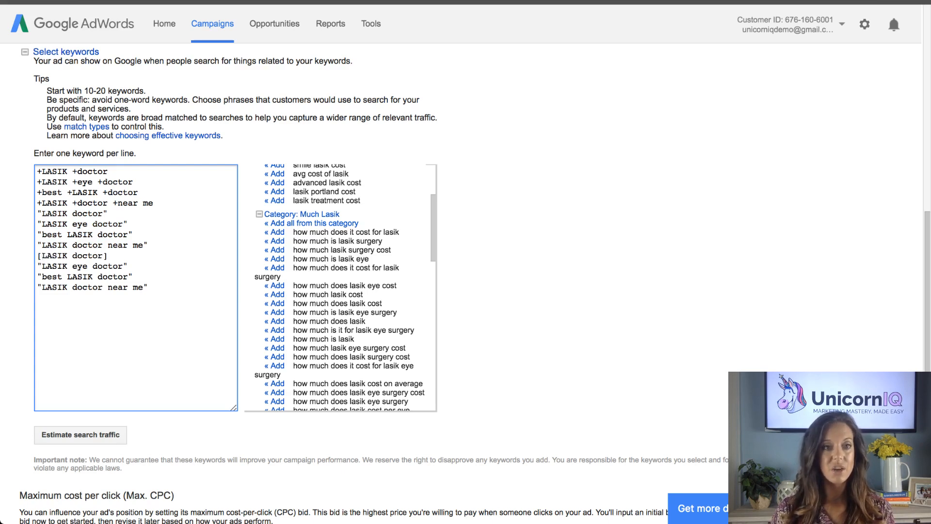
pyautogui.press('BackSpace')
pyautogui.write('[')
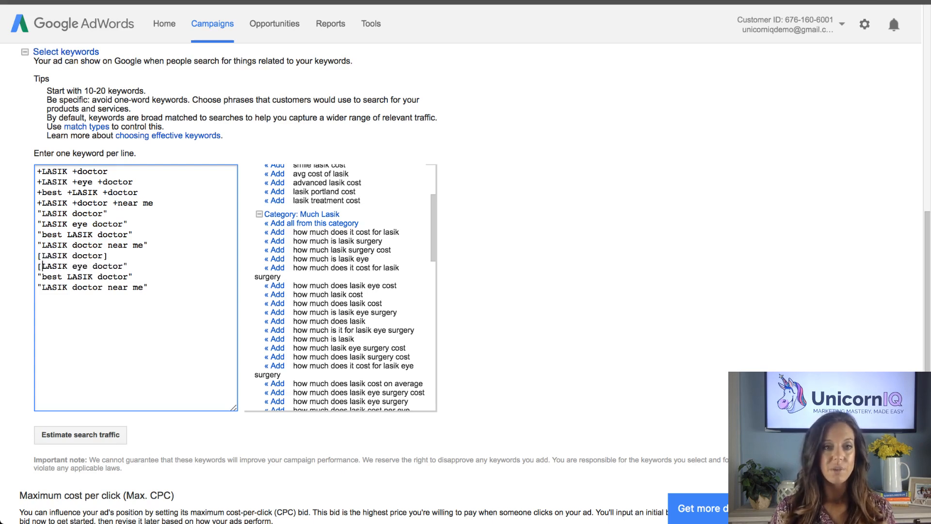
pyautogui.press('End')
pyautogui.write(']')
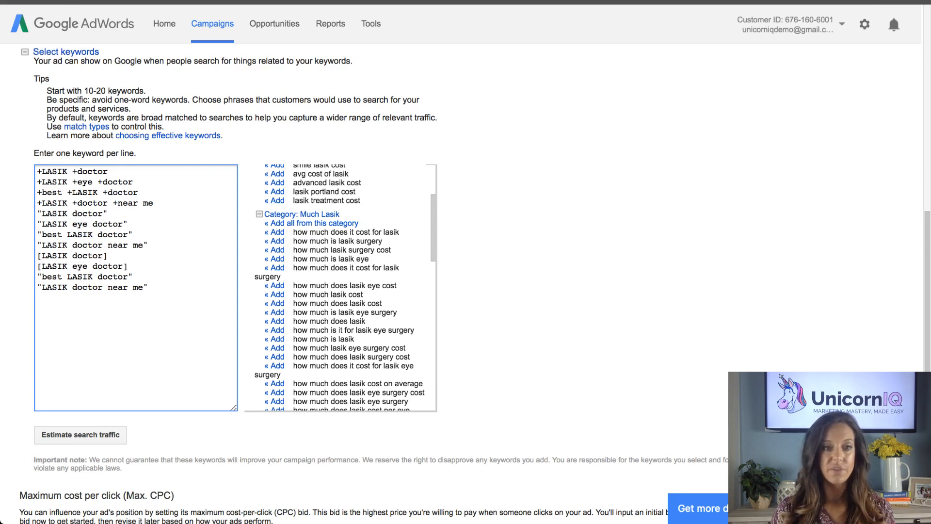
# Step: Change the duplicated "best LASIK doctor" keyword to the exact match [best LASIK doctor], replacing its quotation marks with square brackets
pyautogui.press('Right')
pyautogui.press('Right')
pyautogui.press('BackSpace')
pyautogui.write('[')
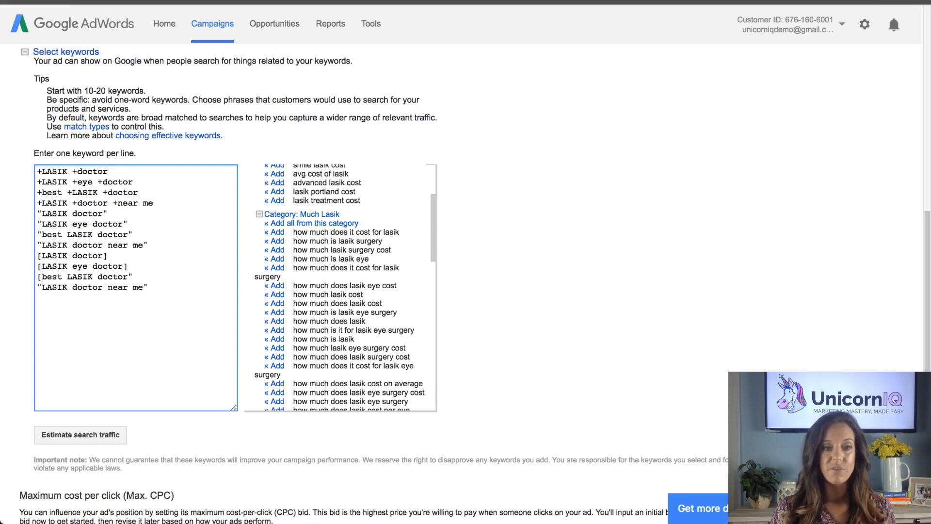
pyautogui.press('End')
pyautogui.press('BackSpace')
pyautogui.write(']')
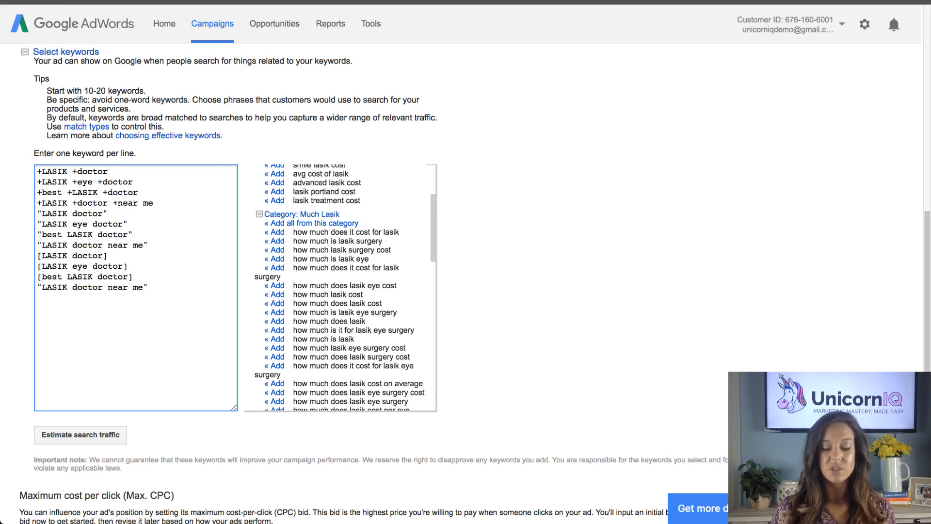
# Step: Change the duplicated "LASIK doctor near me" keyword to the exact match [LASIK doctor near me], replacing its quotation marks with square brackets
pyautogui.press('Right')
pyautogui.press('Right')
pyautogui.press('BackSpace')
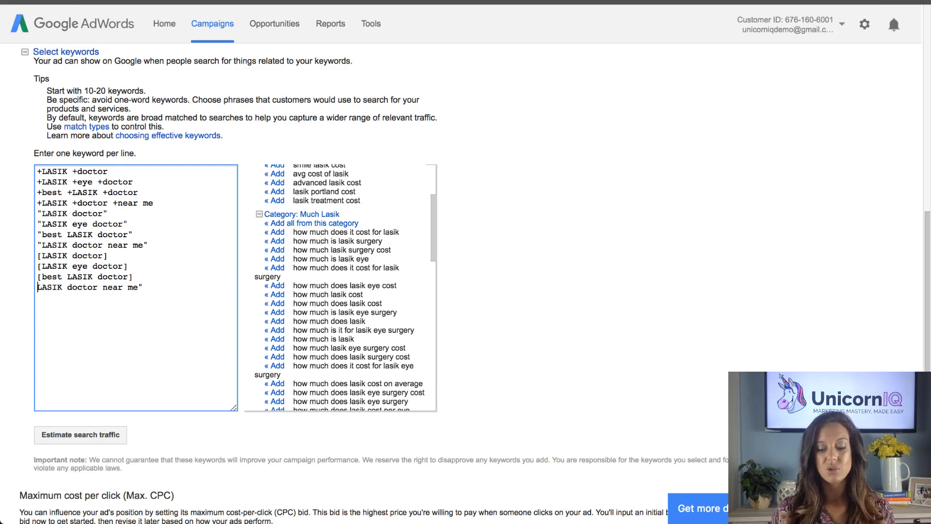
pyautogui.write('[')
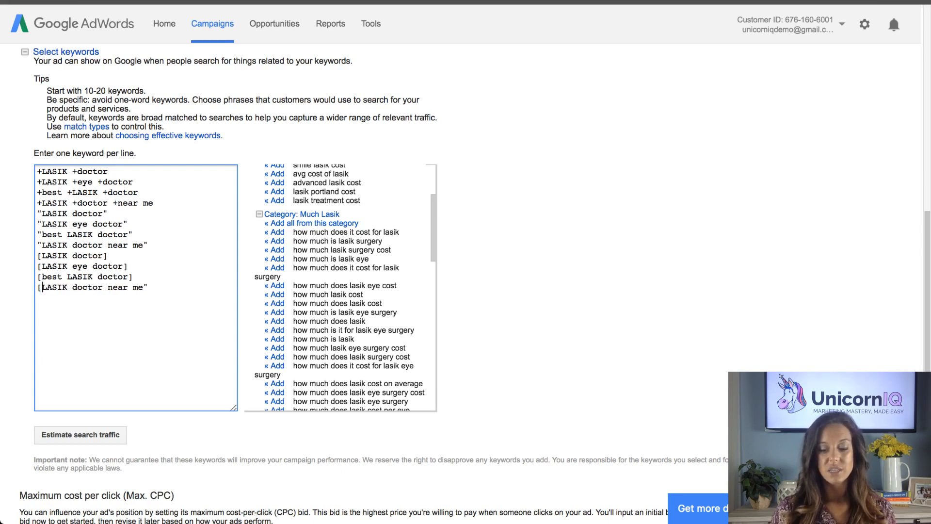
pyautogui.press('End')
pyautogui.press('BackSpace')
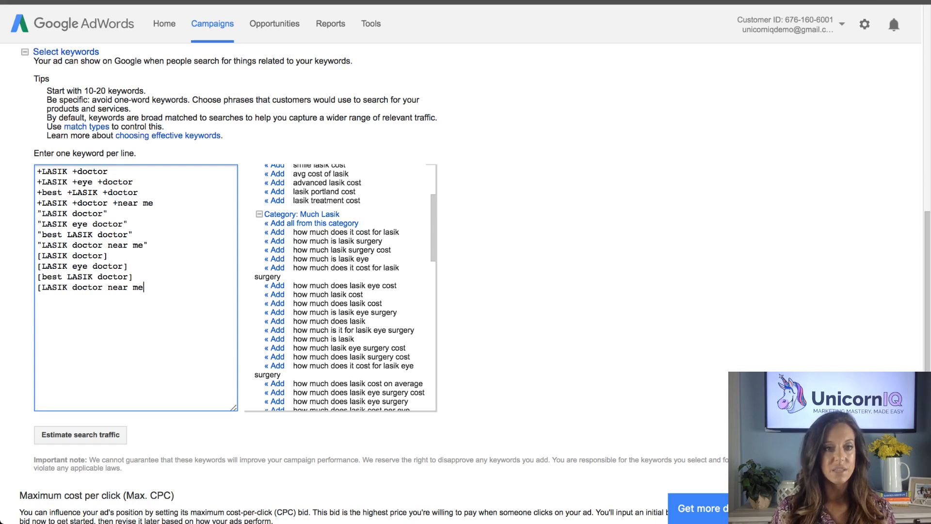
pyautogui.write(']')
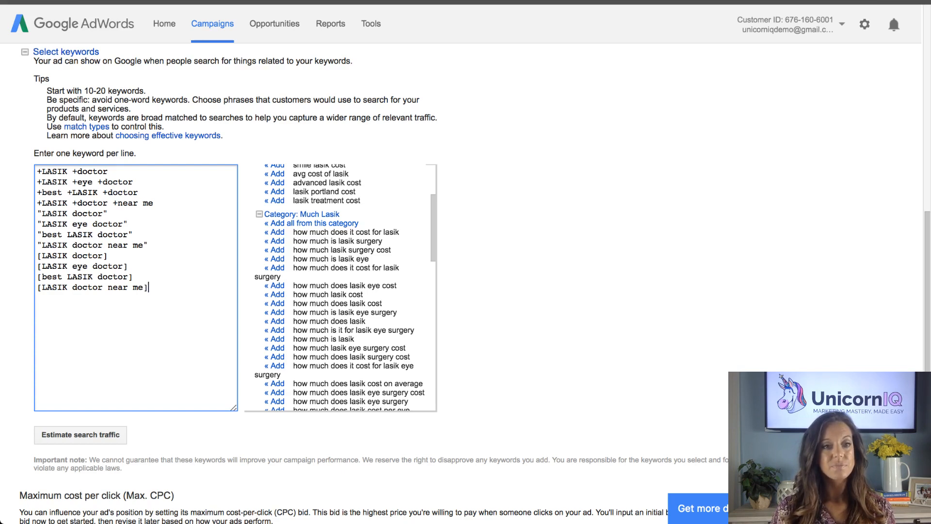
# Step: Try a search traffic estimate on the full keyword list, and repeat it with the four modified broad match keywords copied and removed
pyautogui.scroll(-2, 460, 283)
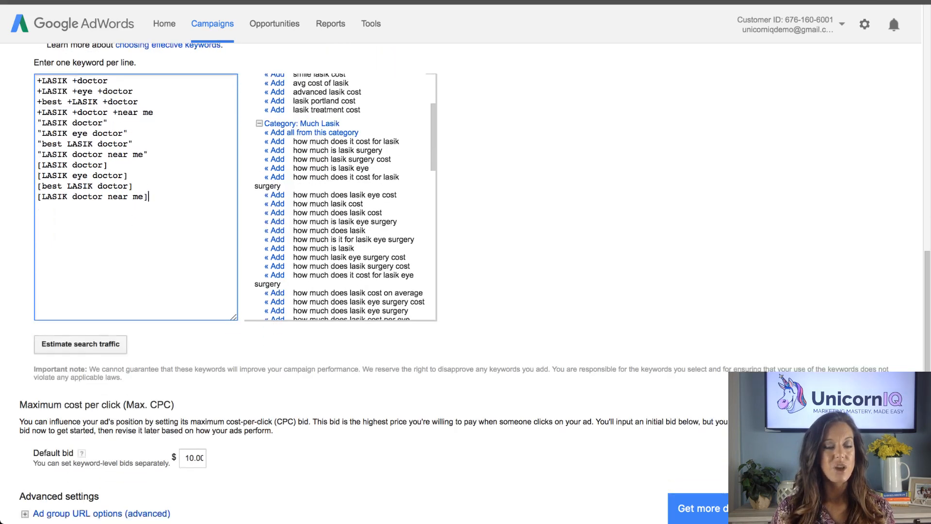
pyautogui.click(81, 344)
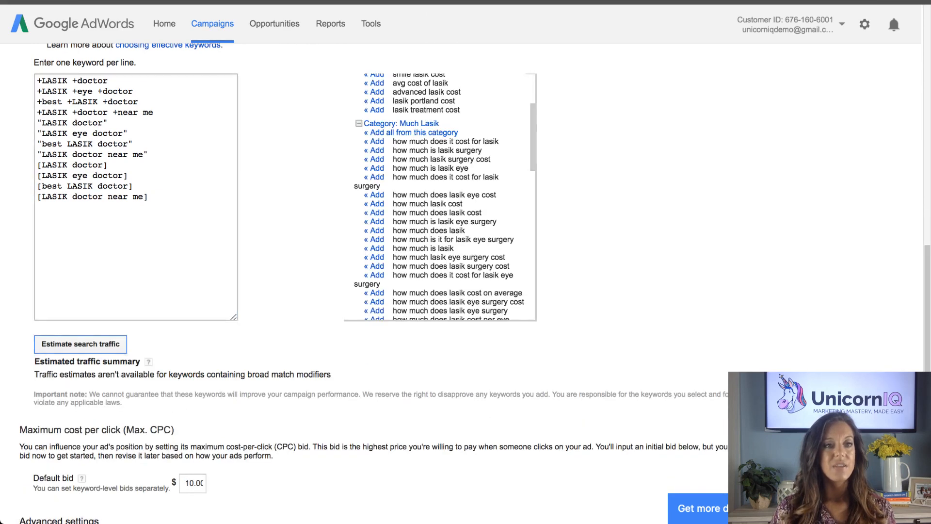
pyautogui.scroll(1, 460, 283)
pyautogui.click(83, 123)
pyautogui.moveTo(37, 102); pyautogui.dragTo(154, 133)
pyautogui.hotkey('ctrl', 'c')
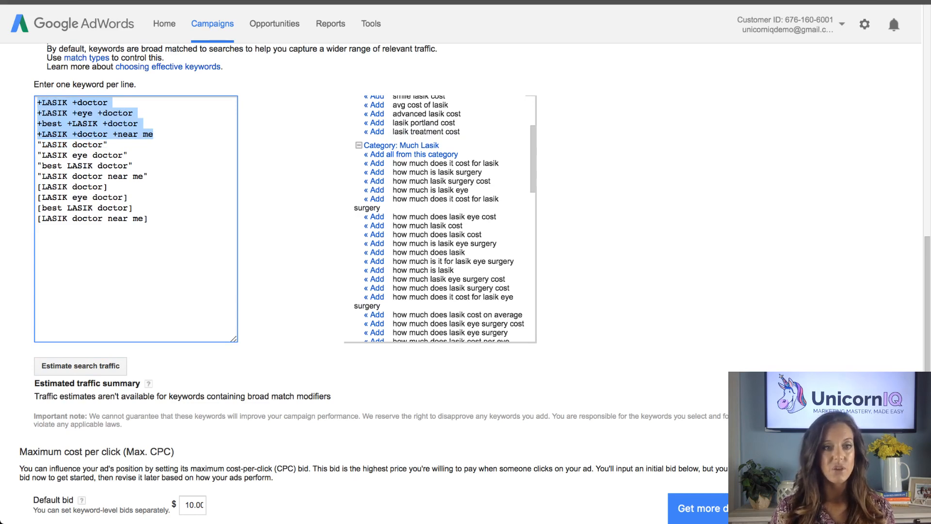
pyautogui.press('BackSpace')
pyautogui.click(81, 366)
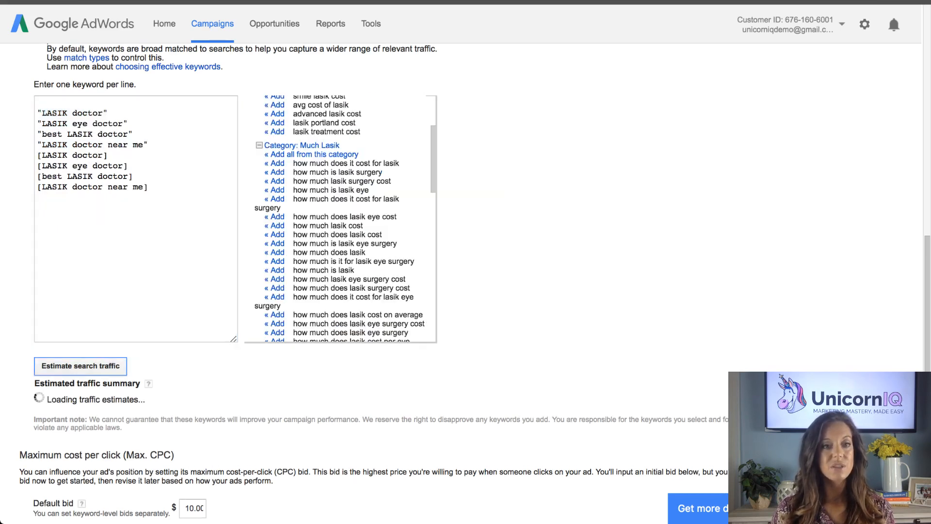
# Step: Examine the estimated traffic summary, including the max CPC and budget it is based on and the average CPC range
pyautogui.scroll(-3, 466, 262)
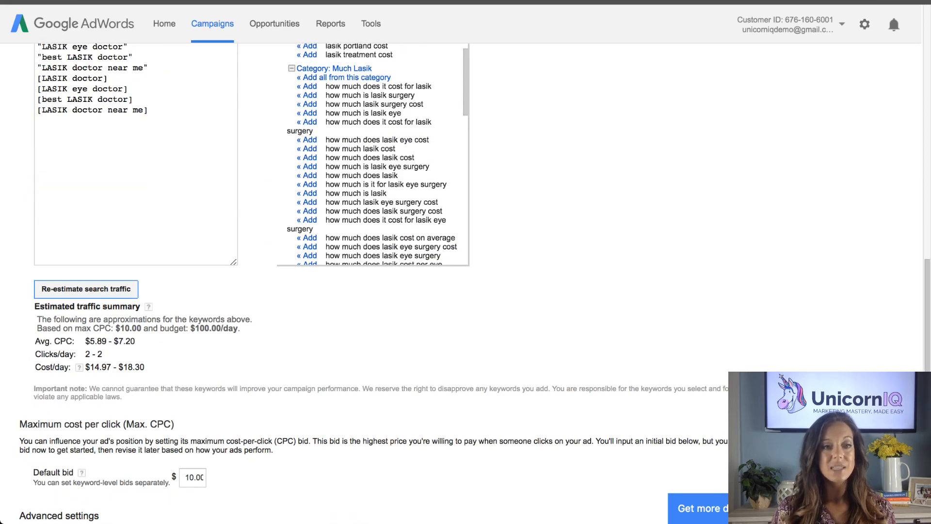
pyautogui.scroll(-1, 465, 262)
pyautogui.moveTo(38, 315); pyautogui.dragTo(141, 316)
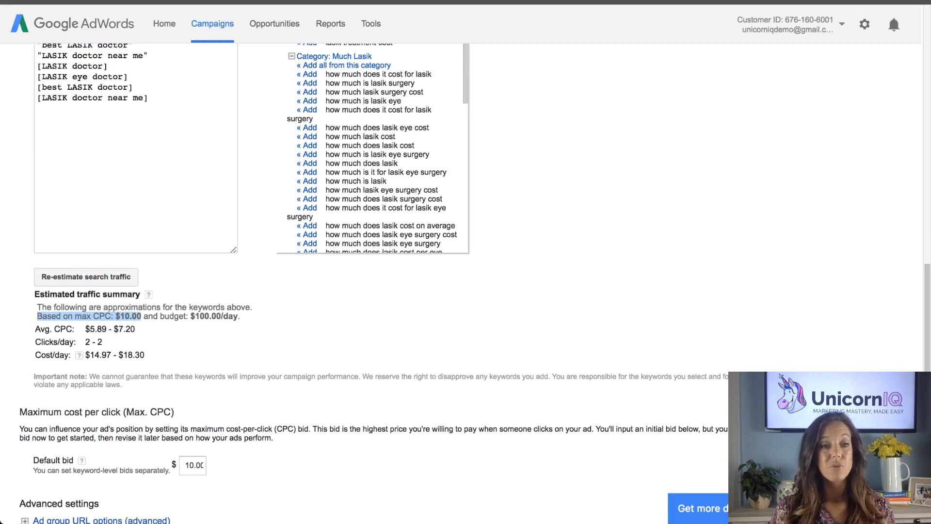
pyautogui.click(188, 317)
pyautogui.moveTo(189, 316); pyautogui.dragTo(240, 316)
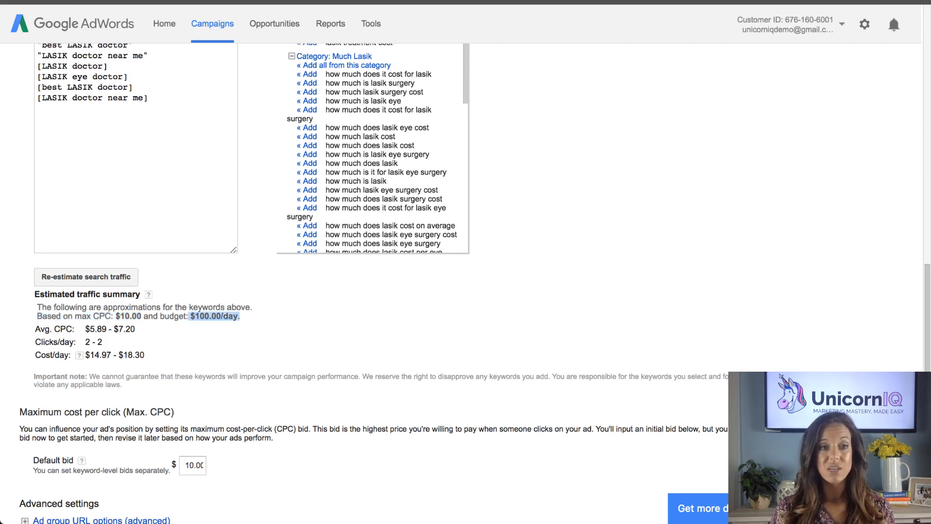
pyautogui.click(240, 316)
pyautogui.scroll(-1, 465, 283)
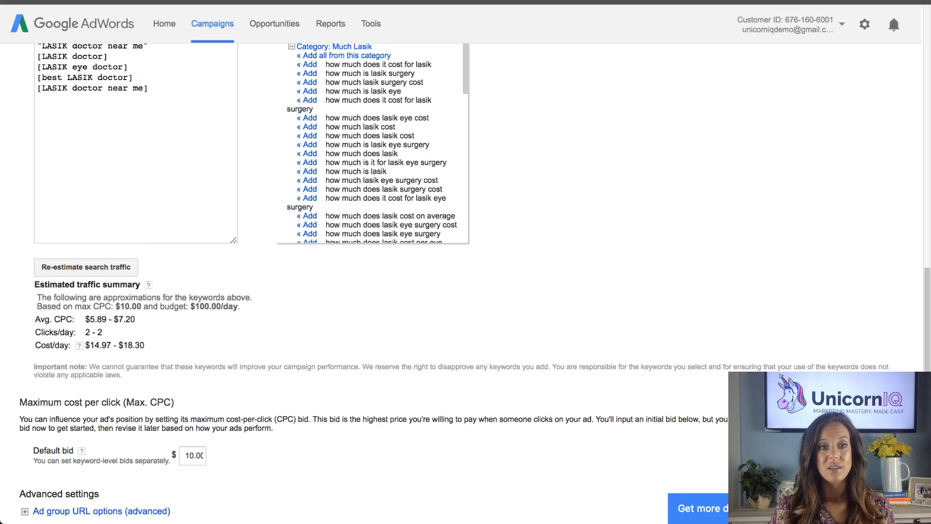
pyautogui.moveTo(85, 320); pyautogui.dragTo(136, 319)
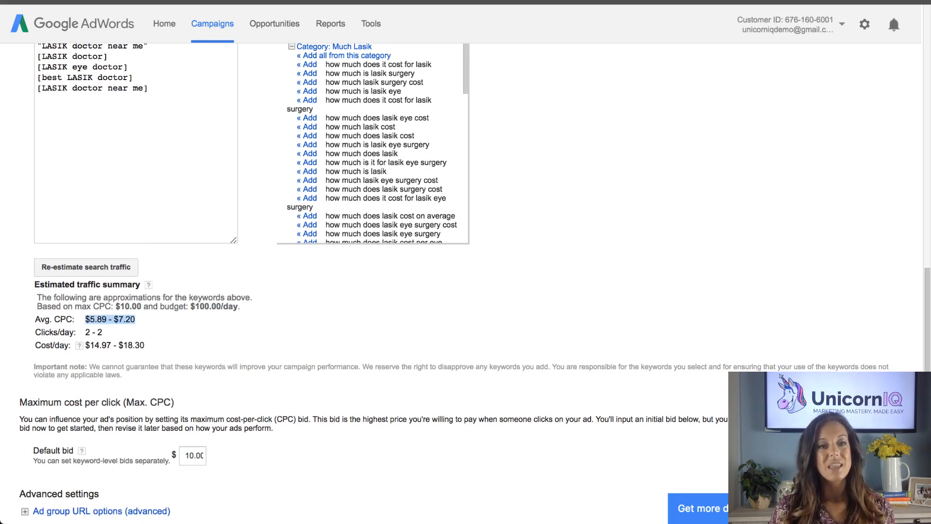
pyautogui.click(135, 319)
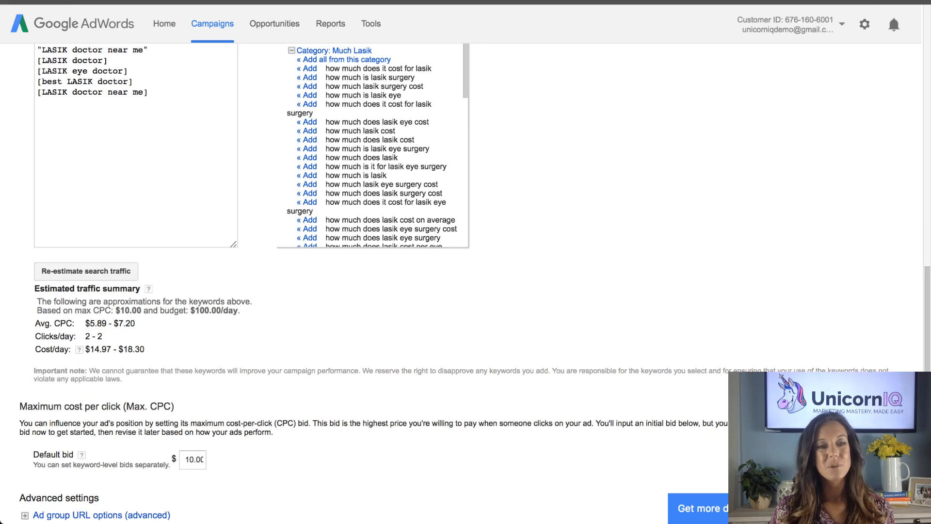
pyautogui.scroll(3, 465, 281)
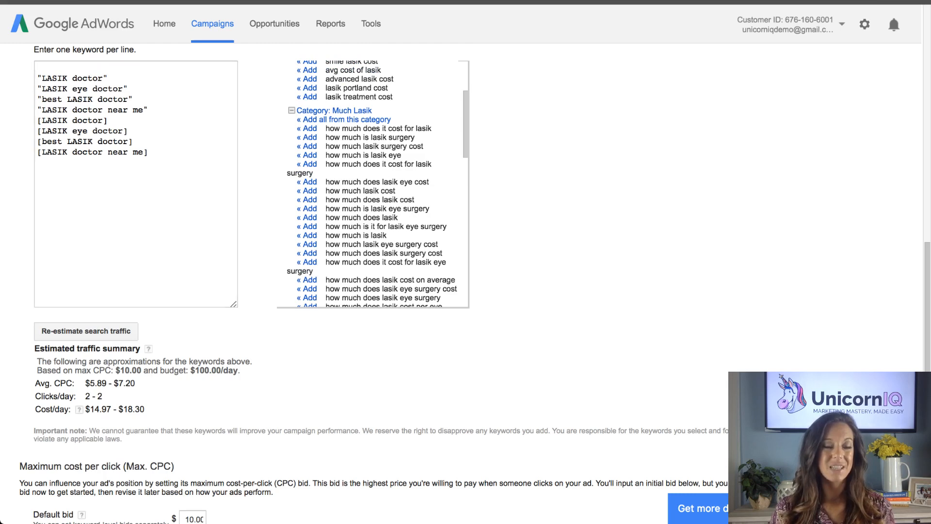
pyautogui.scroll(1, 465, 281)
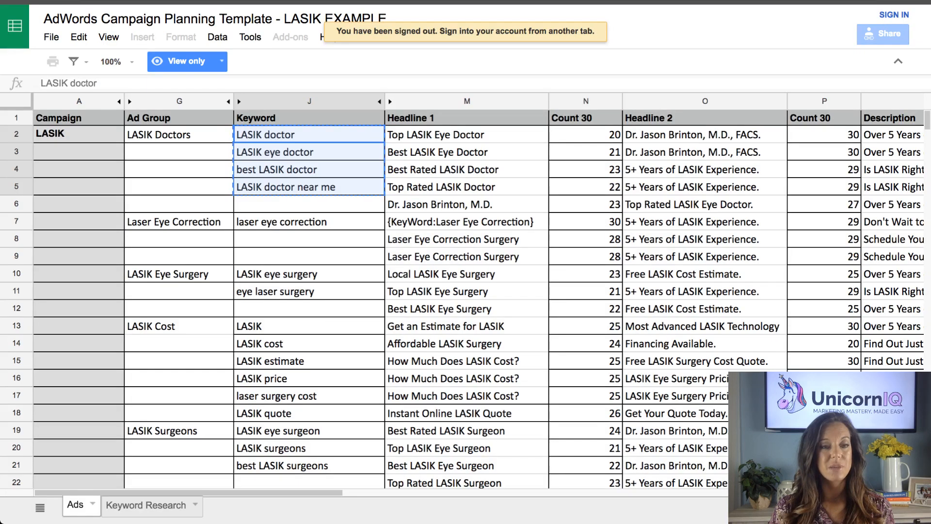
# Step: Paste the four copied modified broad match keywords back in at the start of the ad group's keyword list
pyautogui.scroll(-3, 466, 299)
pyautogui.scroll(2, 466, 299)
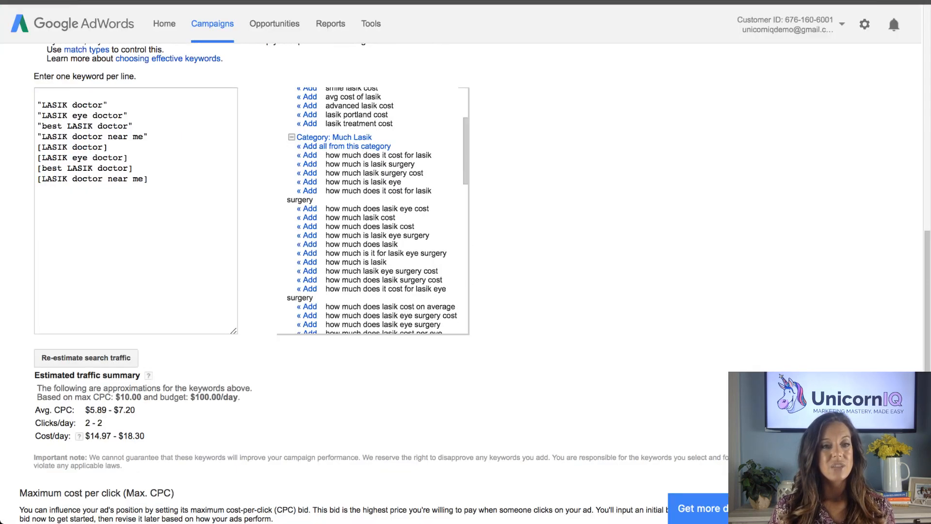
pyautogui.scroll(-1, 465, 281)
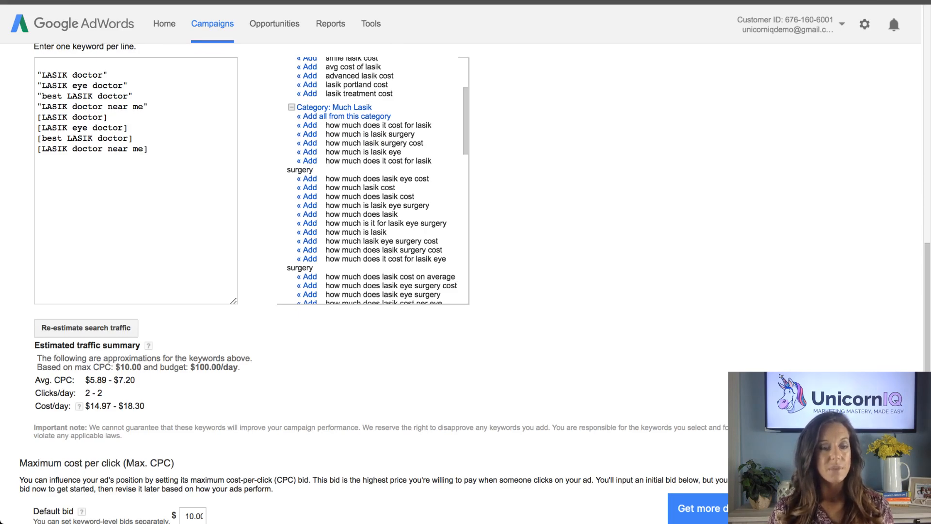
pyautogui.scroll(-3, 465, 281)
pyautogui.scroll(5, 465, 281)
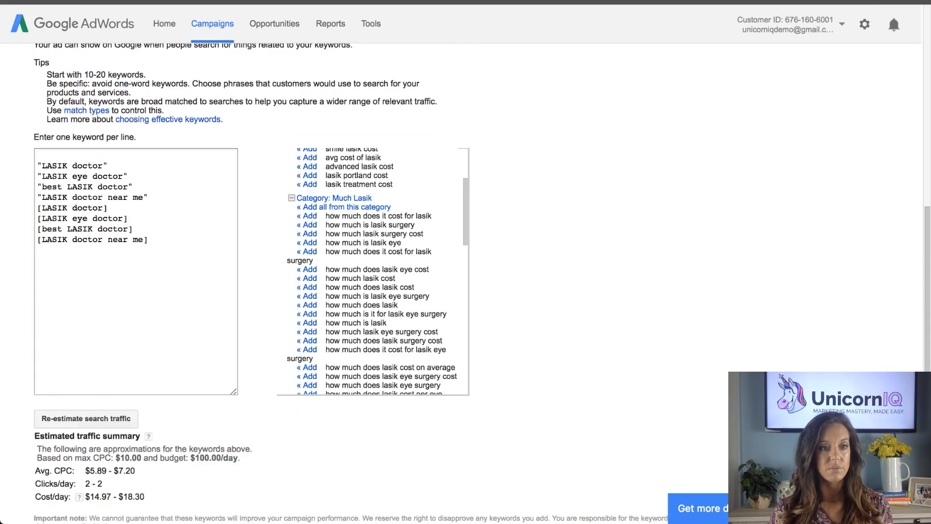
pyautogui.hotkey('ctrl', 'v')
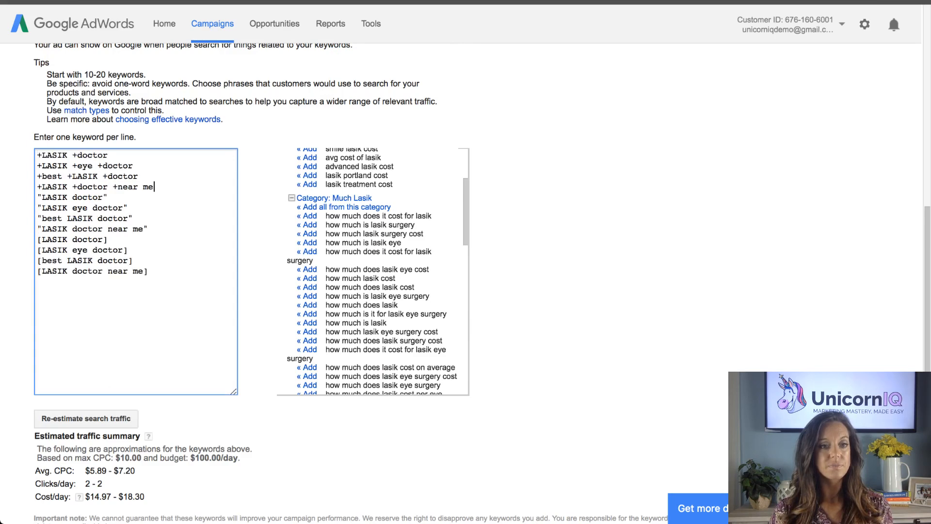
# Step: Try a default max CPC bid of $15.00 for the ad group
pyautogui.scroll(-2, 466, 281)
pyautogui.scroll(-2, 466, 281)
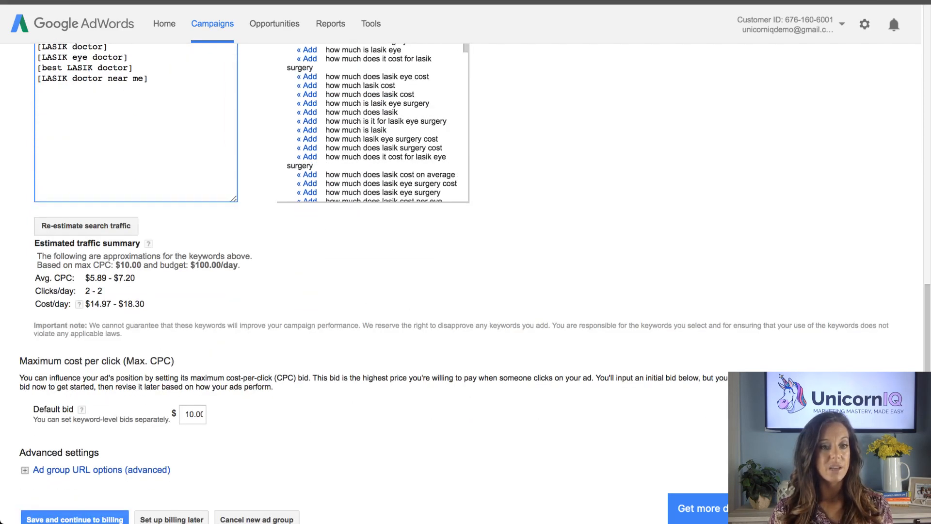
pyautogui.moveTo(194, 414)
pyautogui.mouseDown()
pyautogui.moveTo(205, 414)
pyautogui.moveTo(184, 414)
pyautogui.mouseUp()
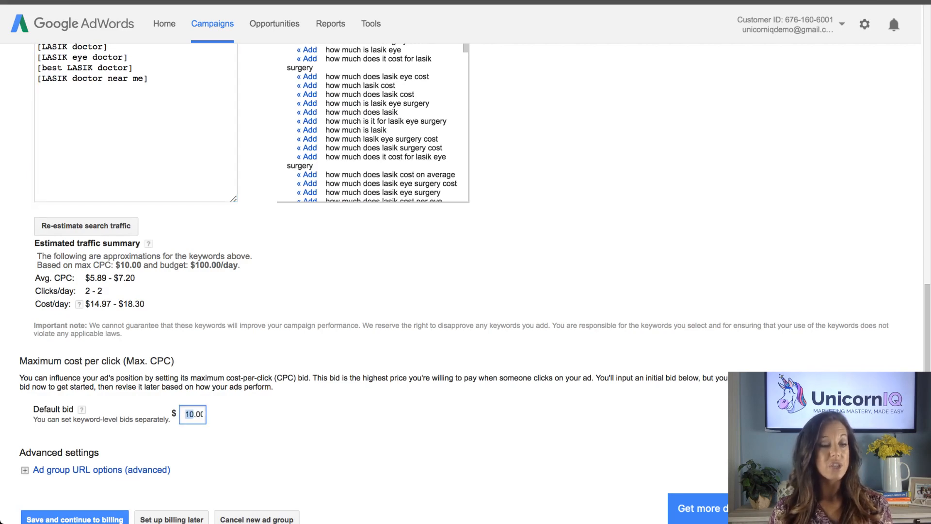
pyautogui.click(194, 414)
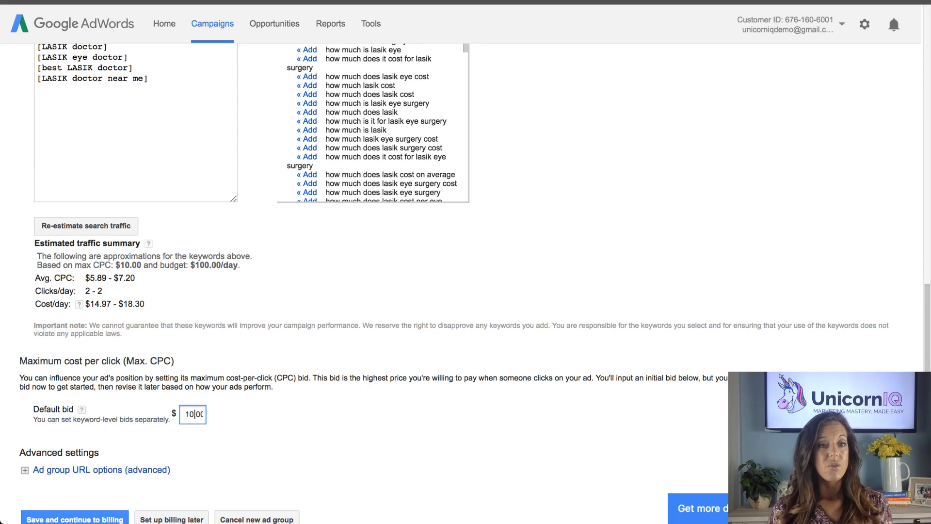
pyautogui.scroll(1, 454, 282)
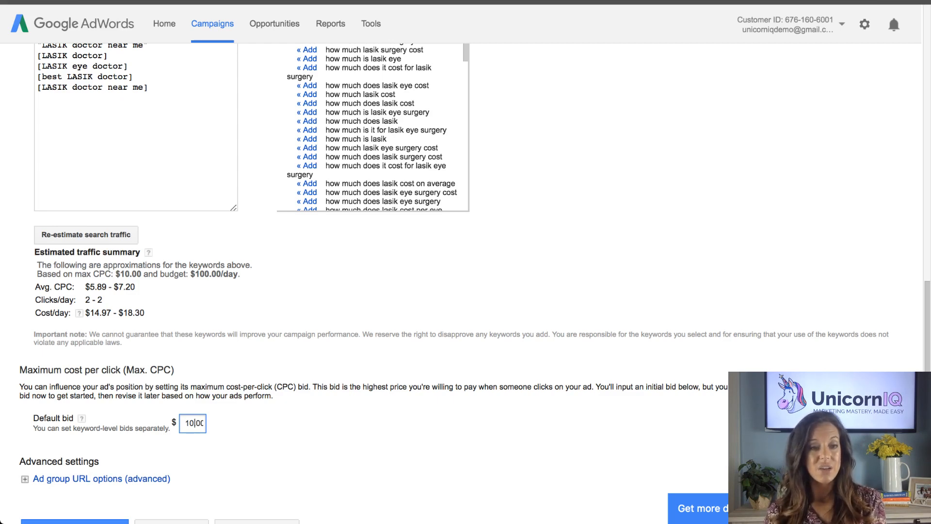
pyautogui.press('BackSpace')
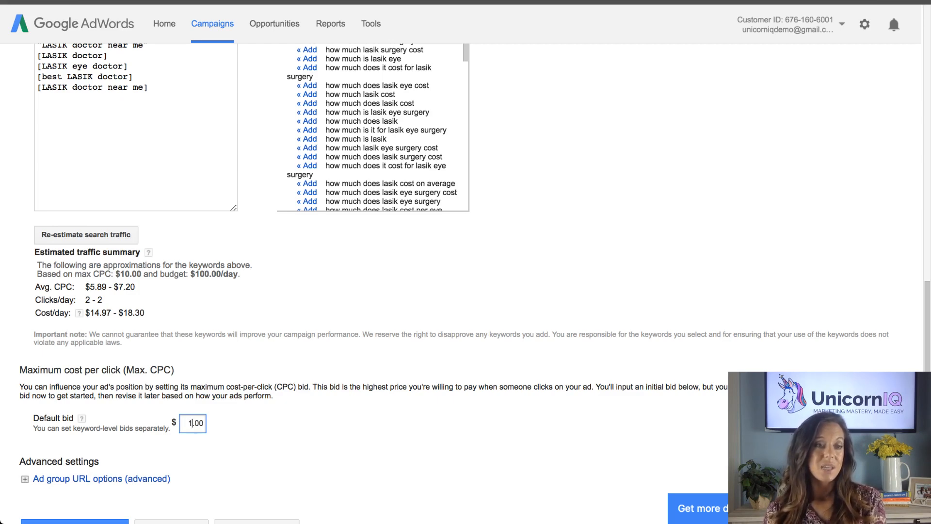
pyautogui.write('5')
pyautogui.scroll(3, 136, 151)
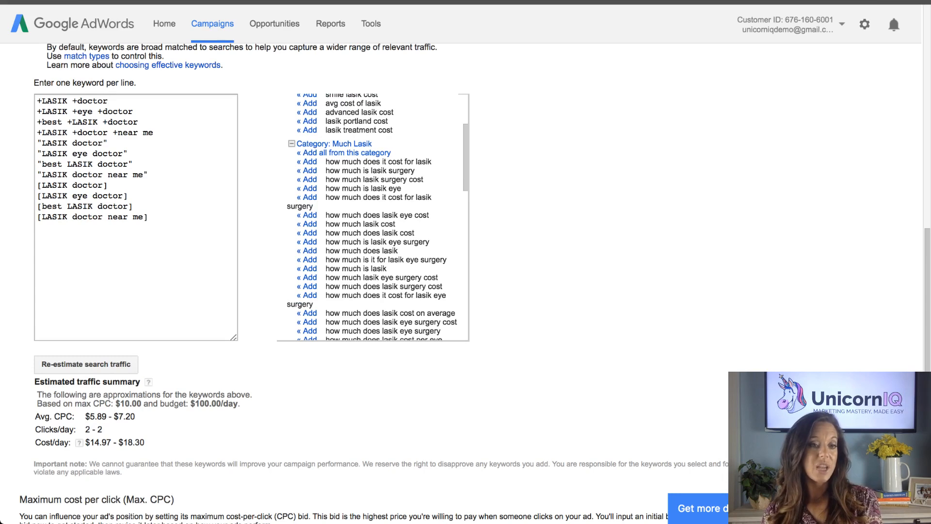
# Step: Set the ad group's default bid back to $10.00
pyautogui.scroll(-3, 465, 281)
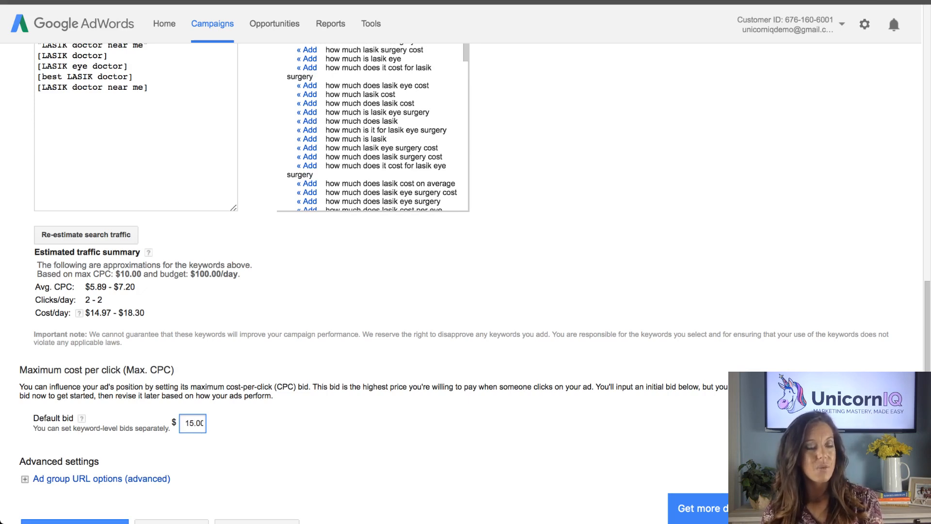
pyautogui.scroll(2, 465, 262)
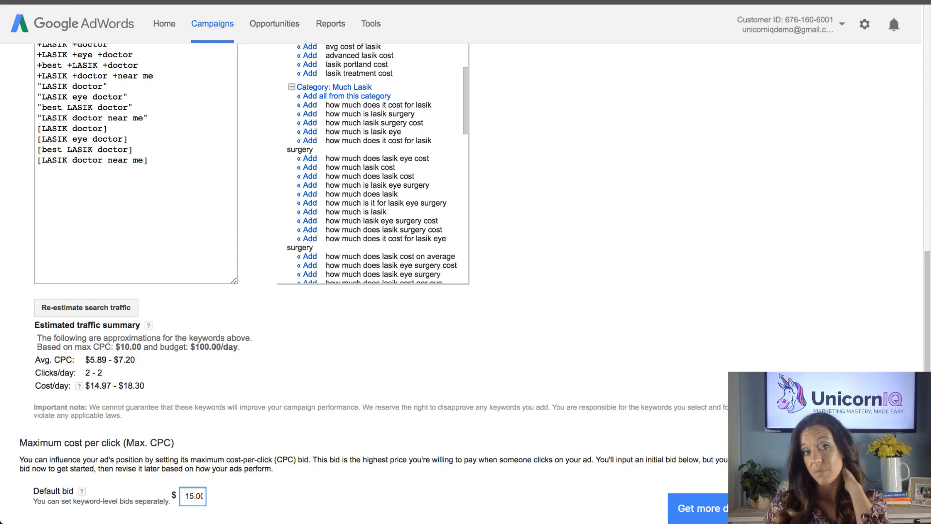
pyautogui.write('.')
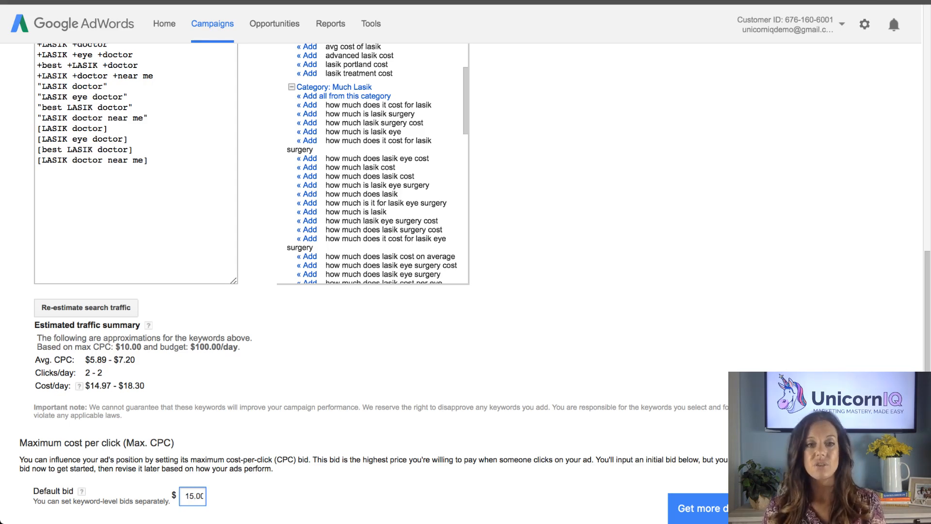
pyautogui.scroll(-1, 465, 262)
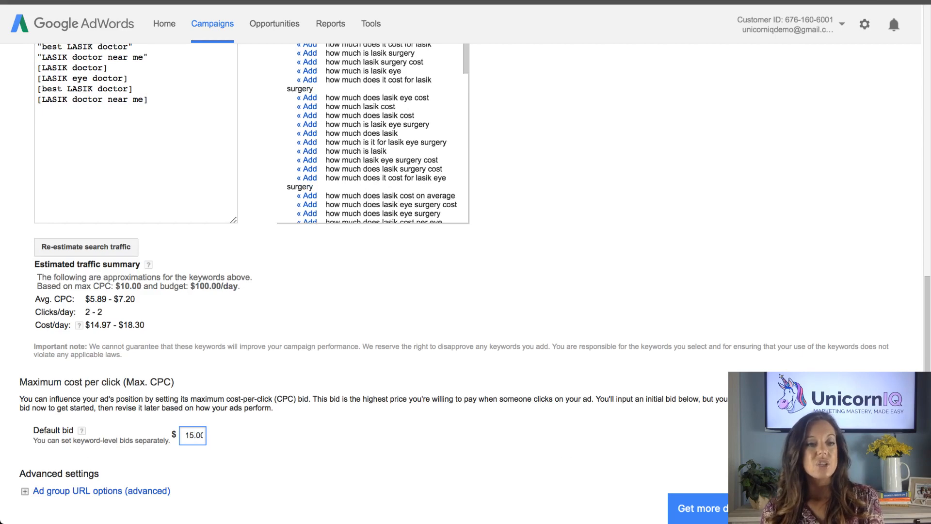
pyautogui.scroll(3, 465, 275)
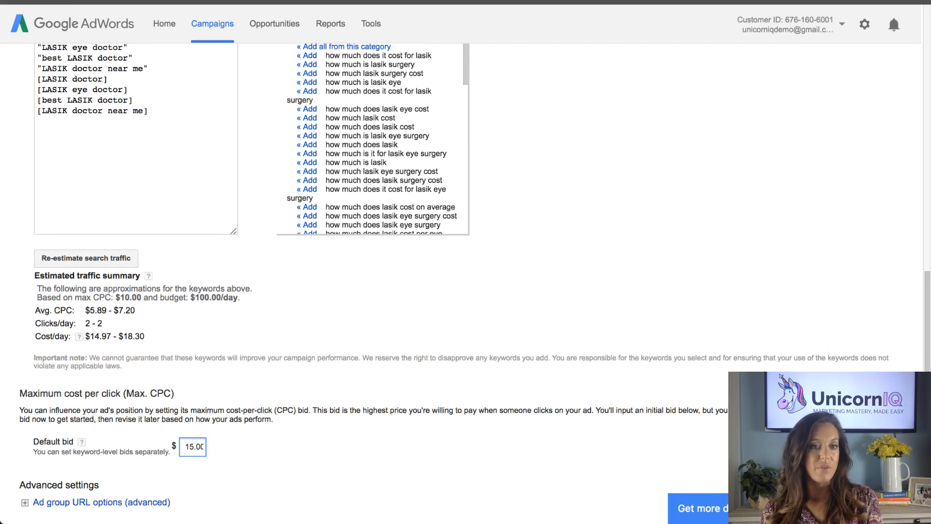
pyautogui.scroll(1, 466, 275)
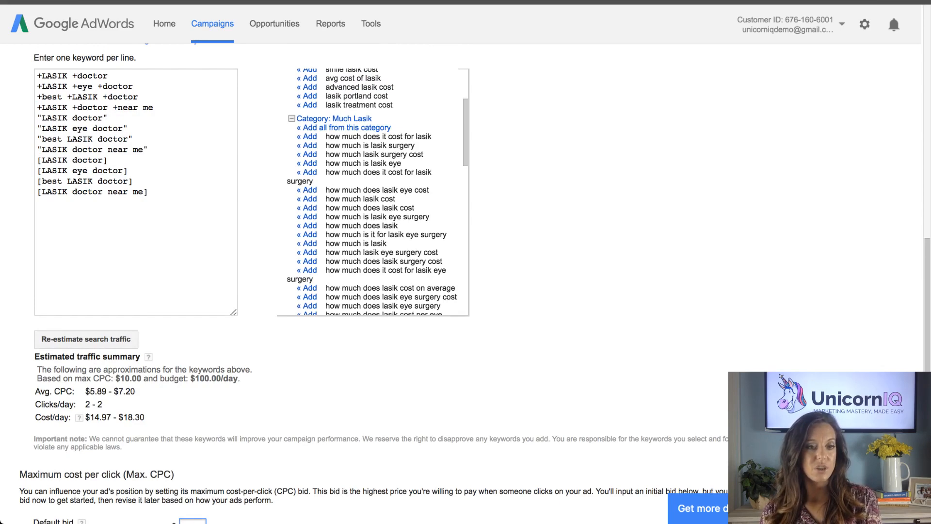
pyautogui.scroll(-3, 466, 275)
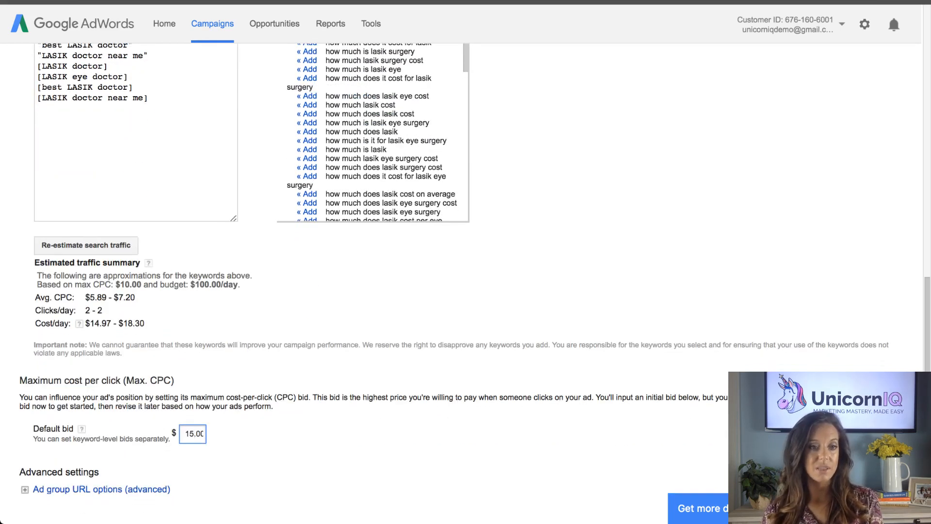
pyautogui.press('BackSpace')
pyautogui.write('0')
pyautogui.scroll(-2, 465, 275)
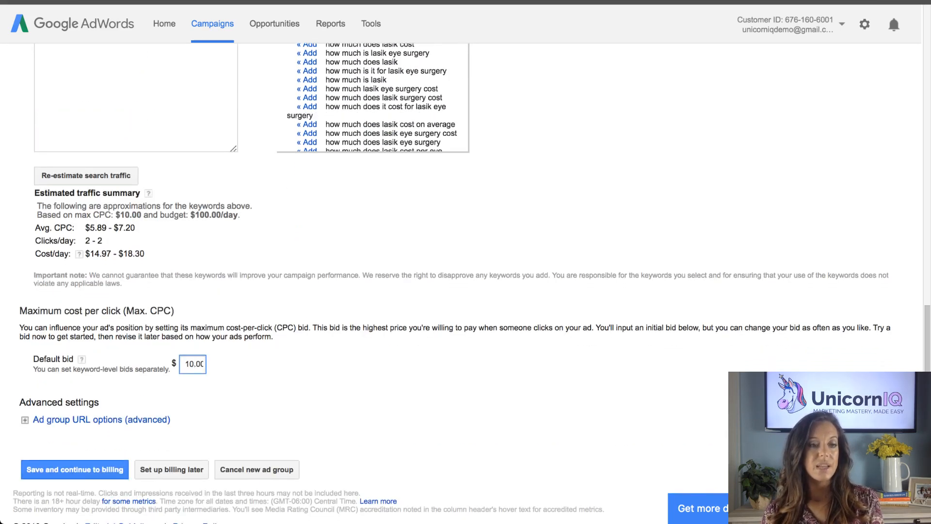
# Step: Look over the ad group's advanced URL options, including the tracking template and custom parameters, and collapse them
pyautogui.scroll(-1, 101, 418)
pyautogui.click(101, 399)
pyautogui.scroll(-3, 101, 400)
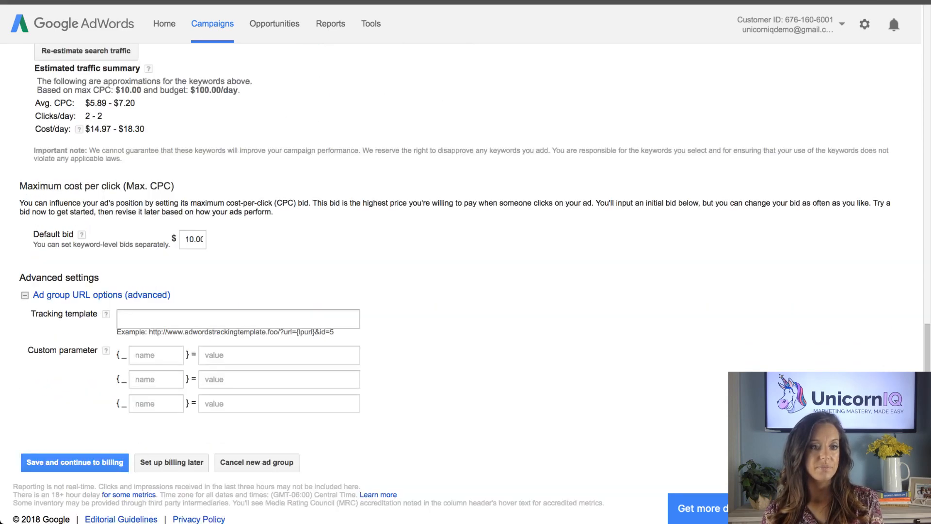
pyautogui.scroll(-1, 101, 291)
pyautogui.click(102, 281)
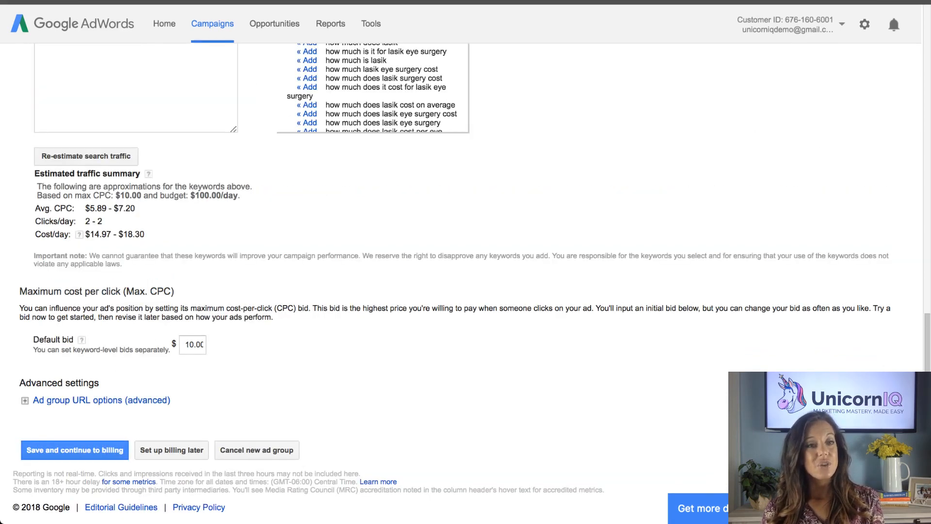
# Step: Review and save the LASIK Doctors ad group with billing setup postponed, and open its ads
pyautogui.scroll(15, 466, 282)
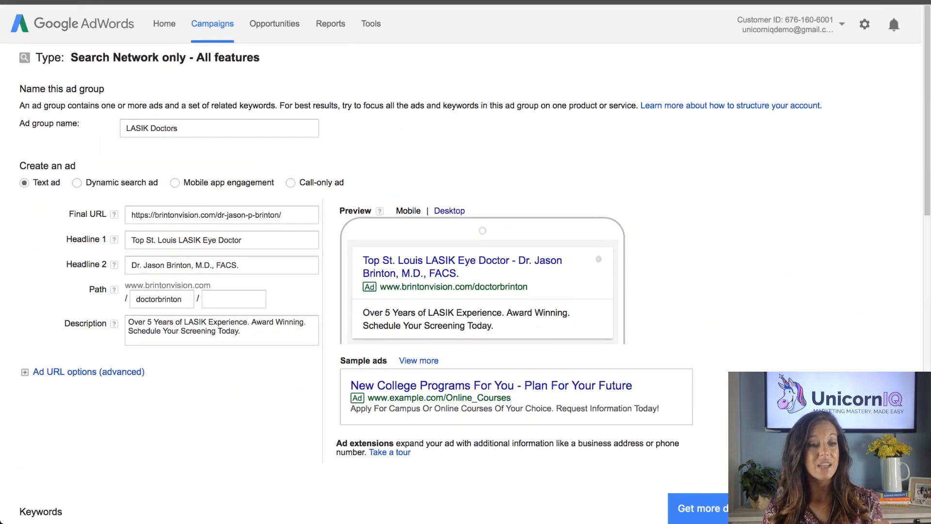
pyautogui.scroll(-10, 465, 283)
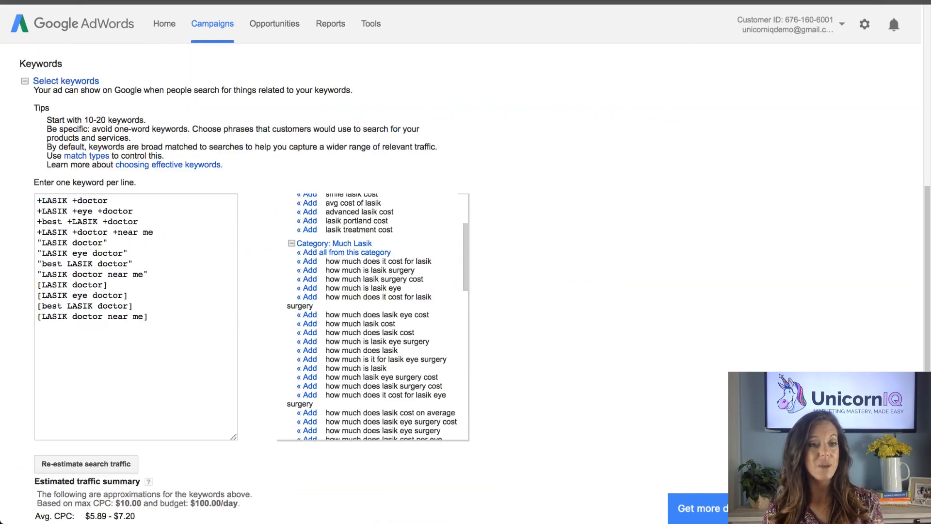
pyautogui.scroll(-6, 465, 282)
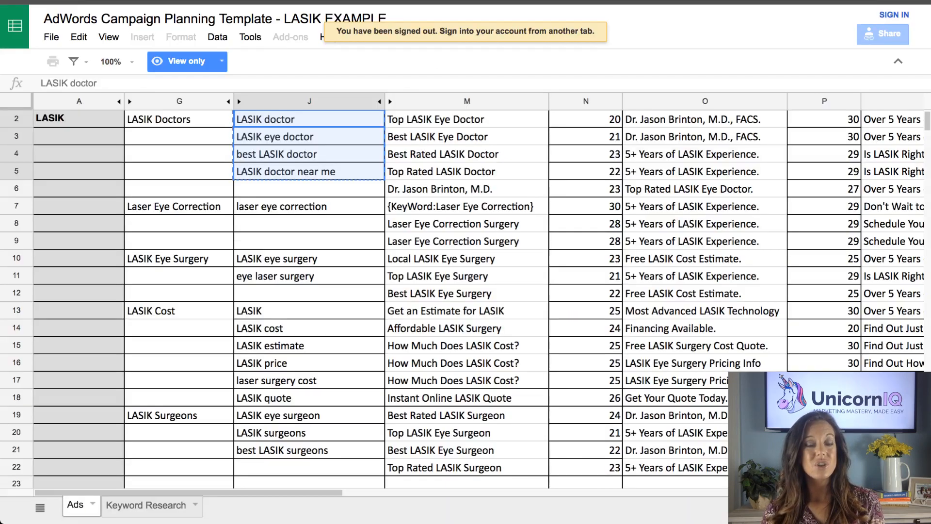
pyautogui.scroll(1, 466, 299)
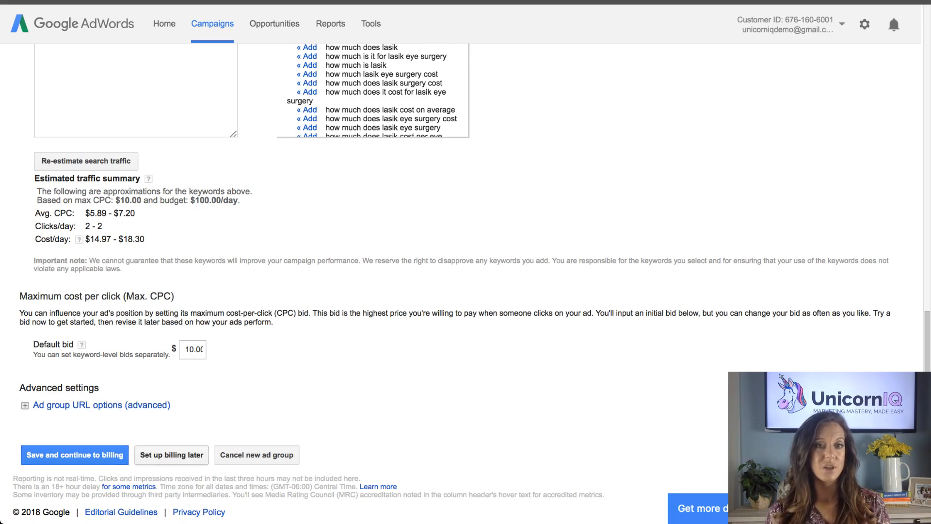
pyautogui.click(172, 454)
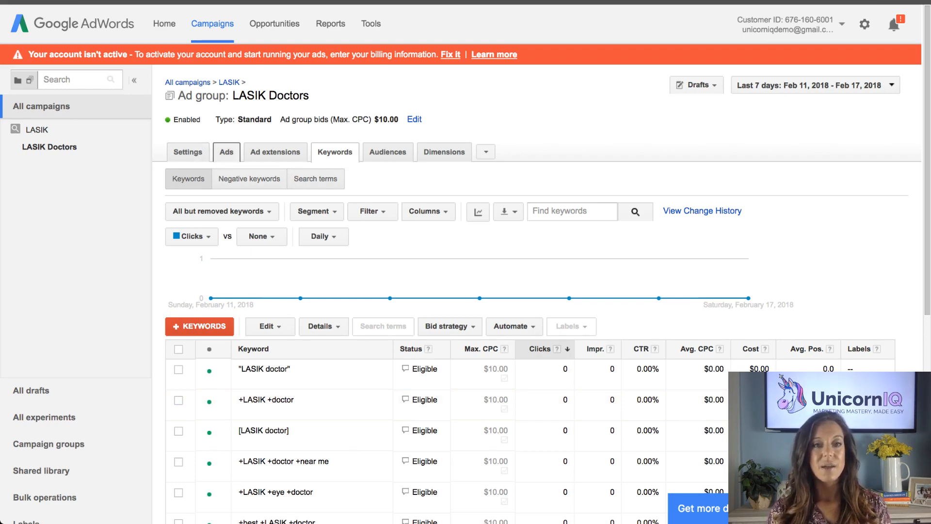
pyautogui.click(226, 152)
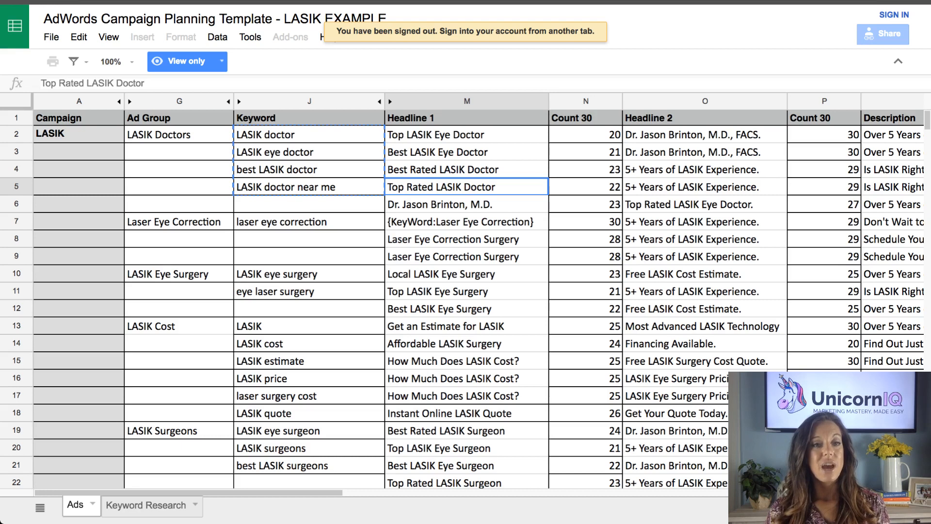
# Step: Examine the Laser Eye Correction ad group's keyword, headlines and descriptions in the campaign planning spreadsheet
pyautogui.click(179, 222)
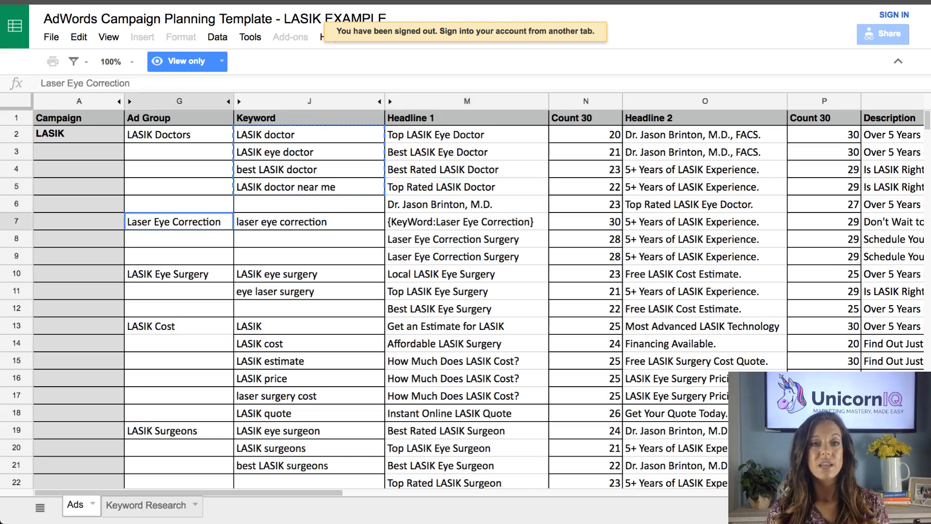
pyautogui.click(308, 222)
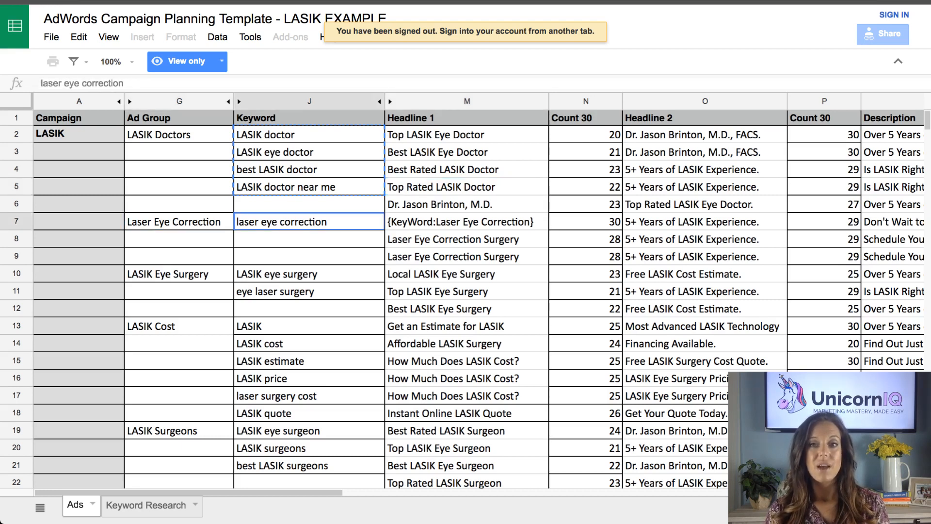
pyautogui.hscroll(4, 325, 291)
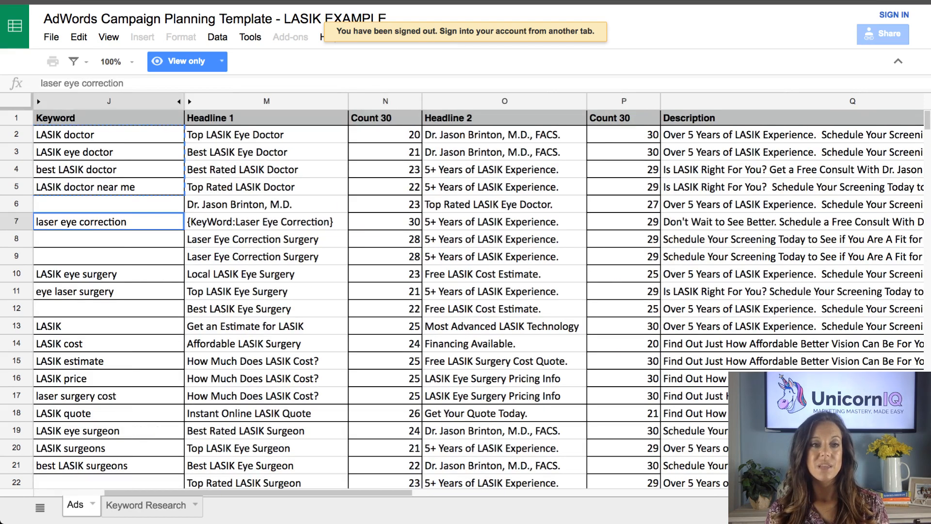
pyautogui.hscroll(-4, 325, 291)
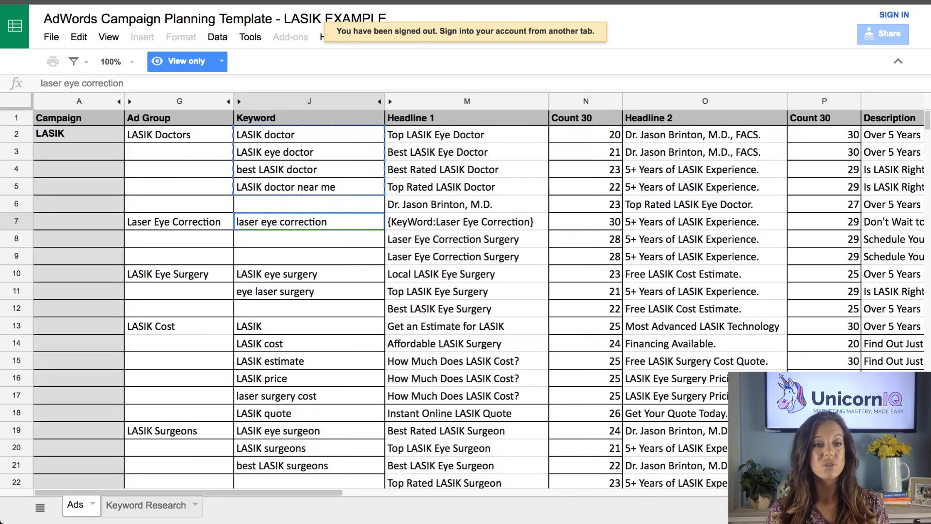